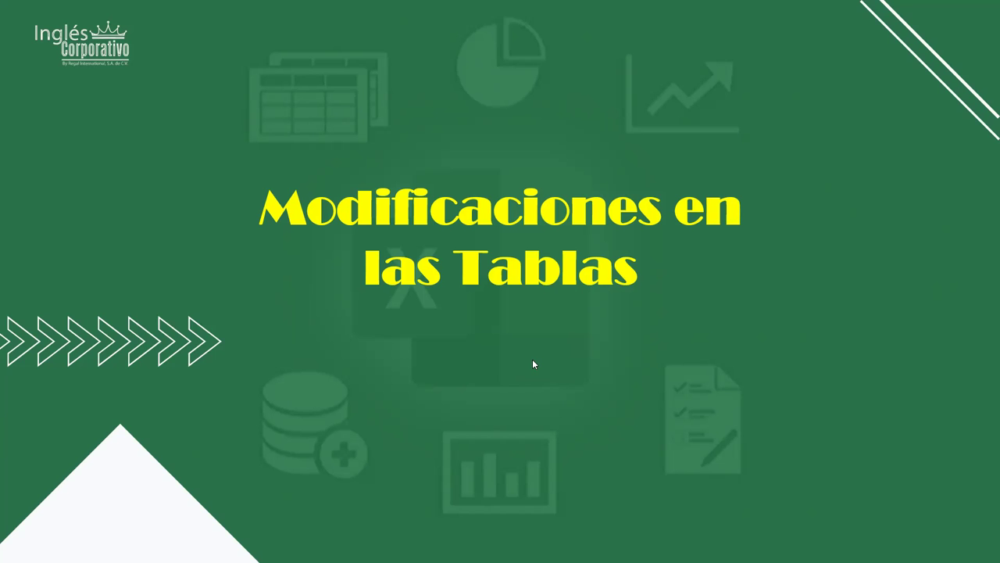
# - Advance the slideshow from the title slide to the Objetivo slide, then switch to the Excel workbook
pyautogui.click(389, 304)
pyautogui.press('Left')
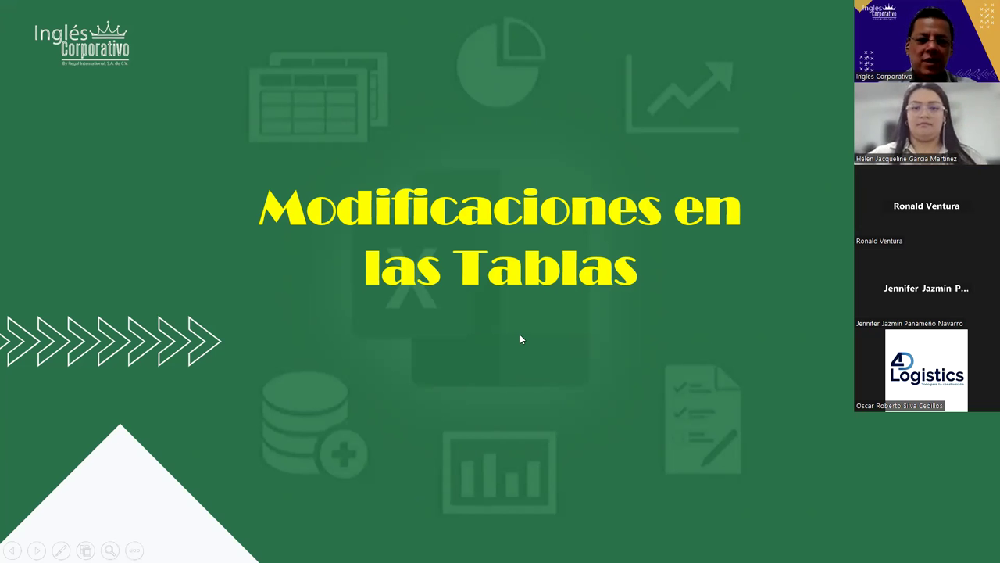
pyautogui.click(436, 355)
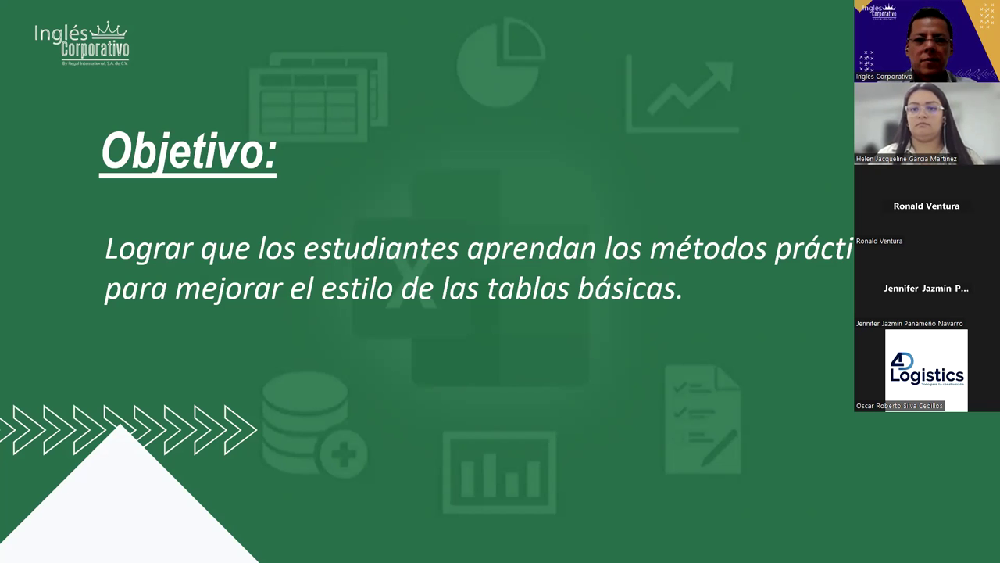
pyautogui.hotkey('alt', 'Tab')
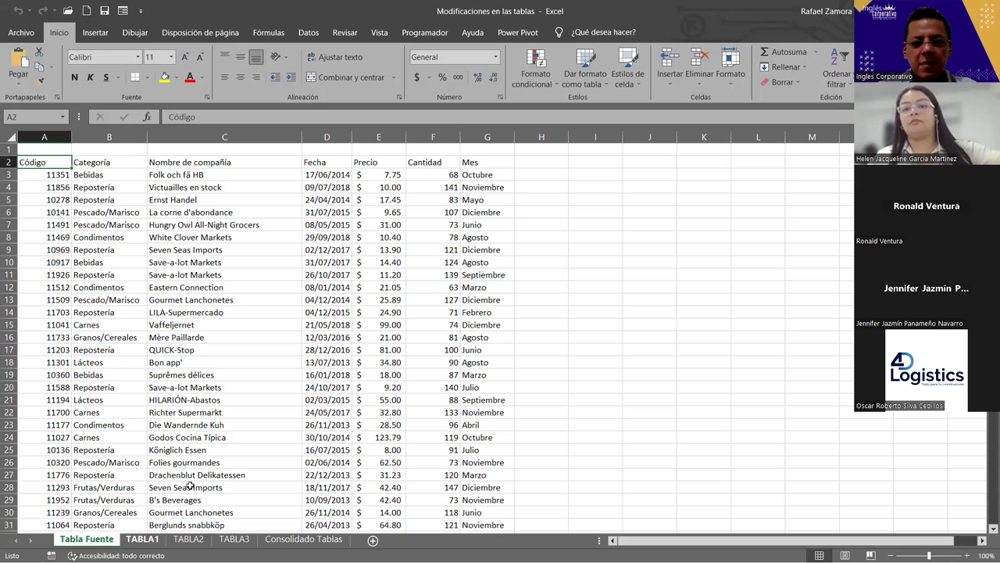
pyautogui.click(142, 539)
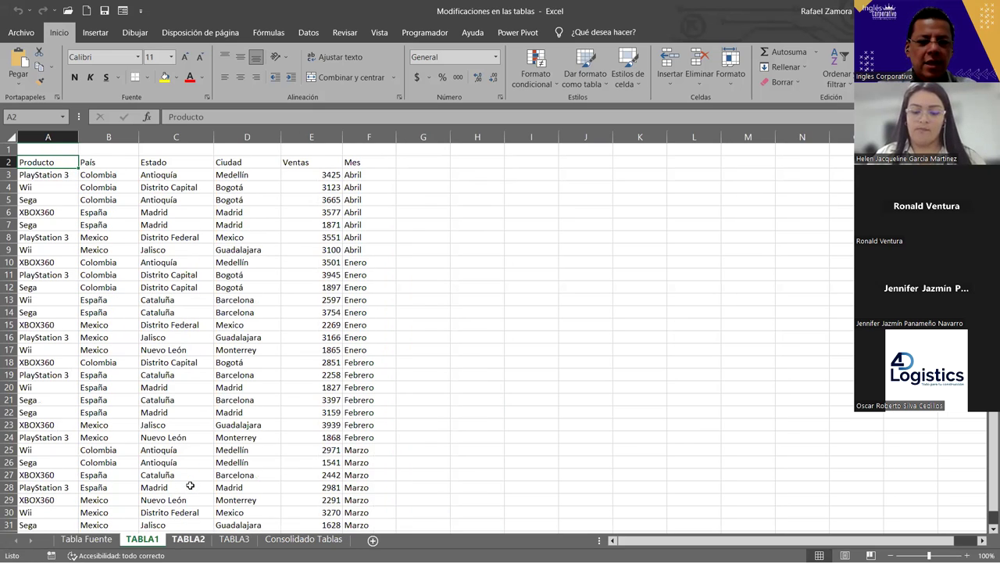
pyautogui.hotkey('ctrl', 'pagedown')
pyautogui.hotkey('ctrl', 'pagedown')
pyautogui.hotkey('ctrl', 'pagedown')
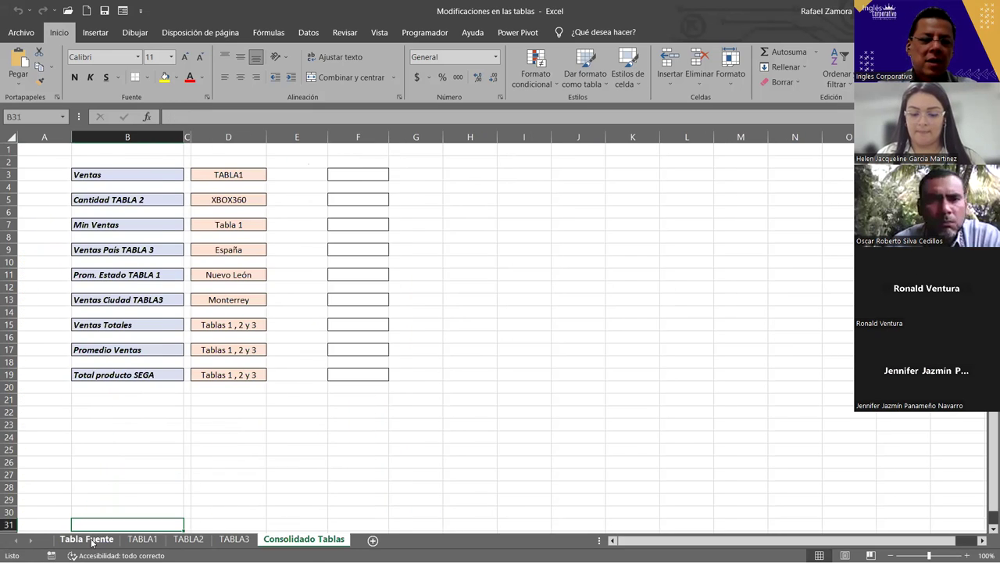
pyautogui.click(89, 538)
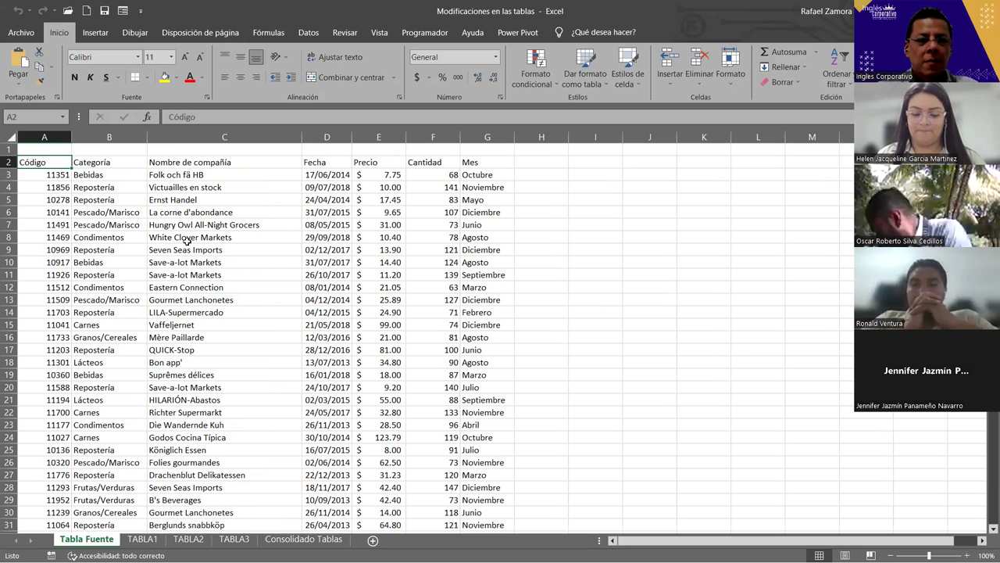
pyautogui.click(225, 237)
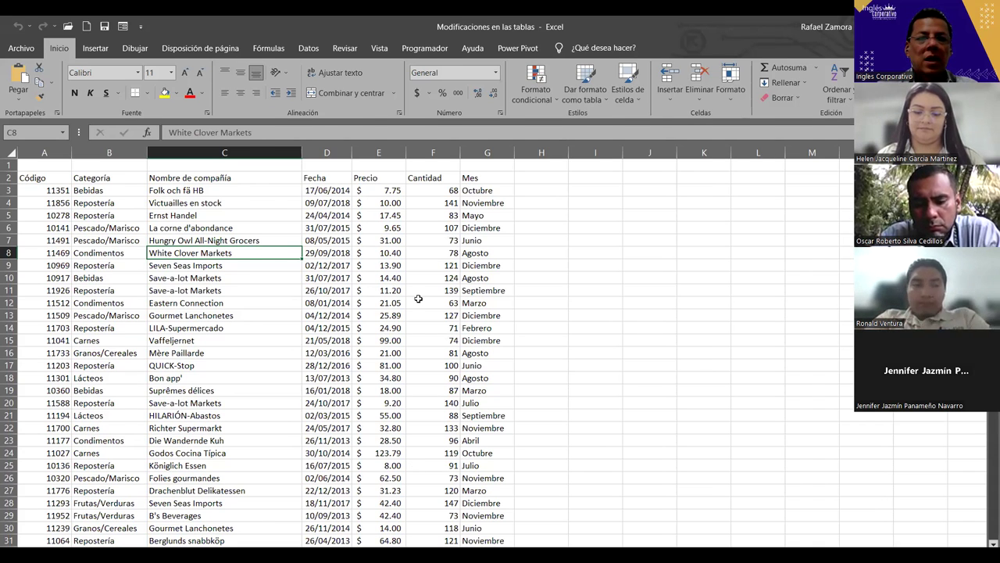
pyautogui.press('Down')
pyautogui.press('Down')
pyautogui.press('Right')
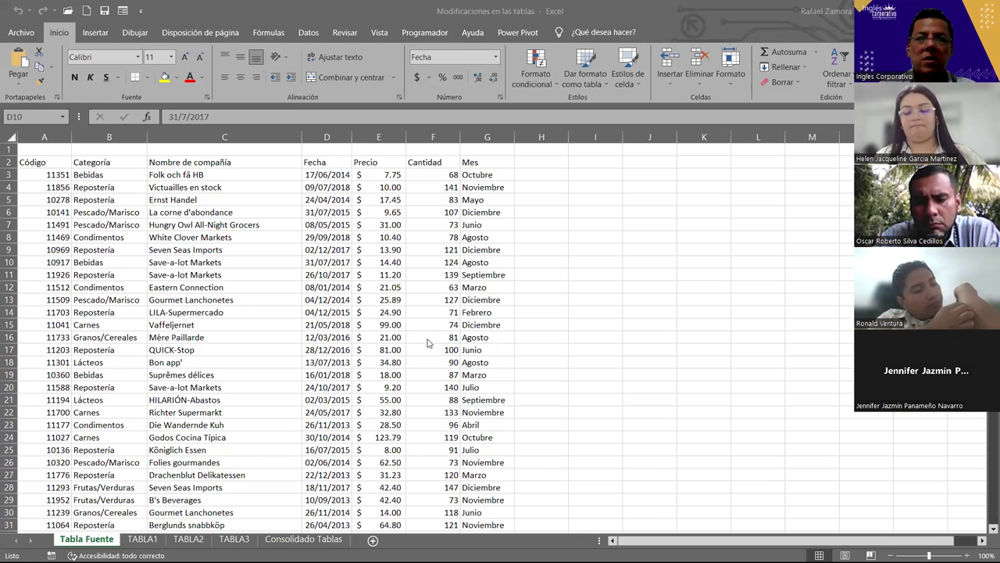
pyautogui.click(411, 304)
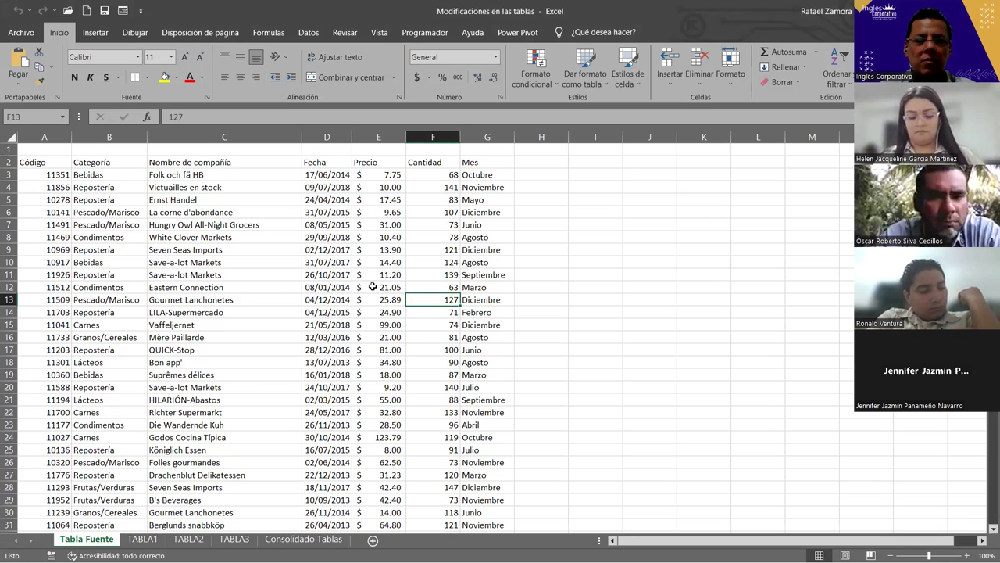
# - Convert the Tabla Fuente range $A$2:$G$2157 into a table with headers
pyautogui.hotkey('ctrl', 't')
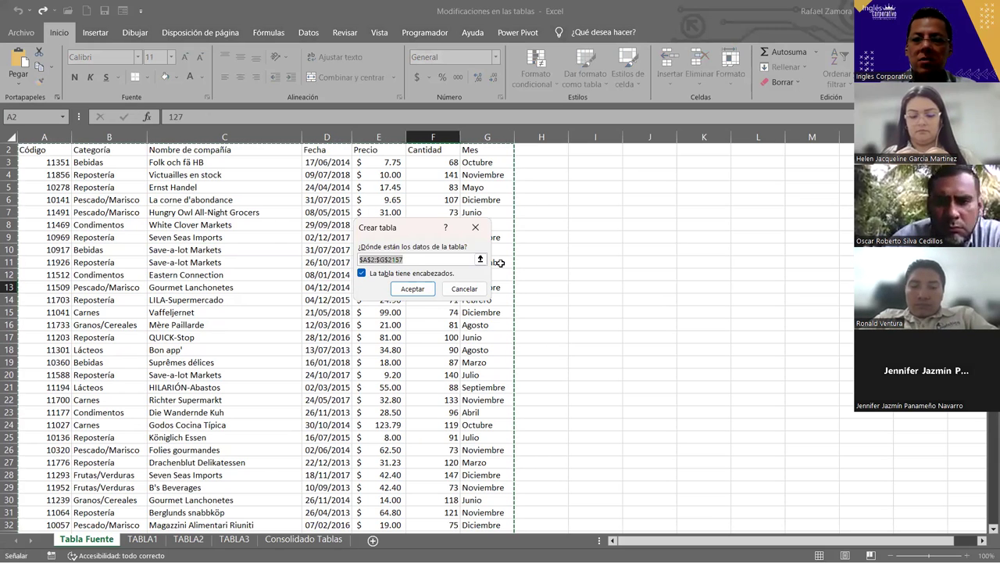
pyautogui.click(409, 290)
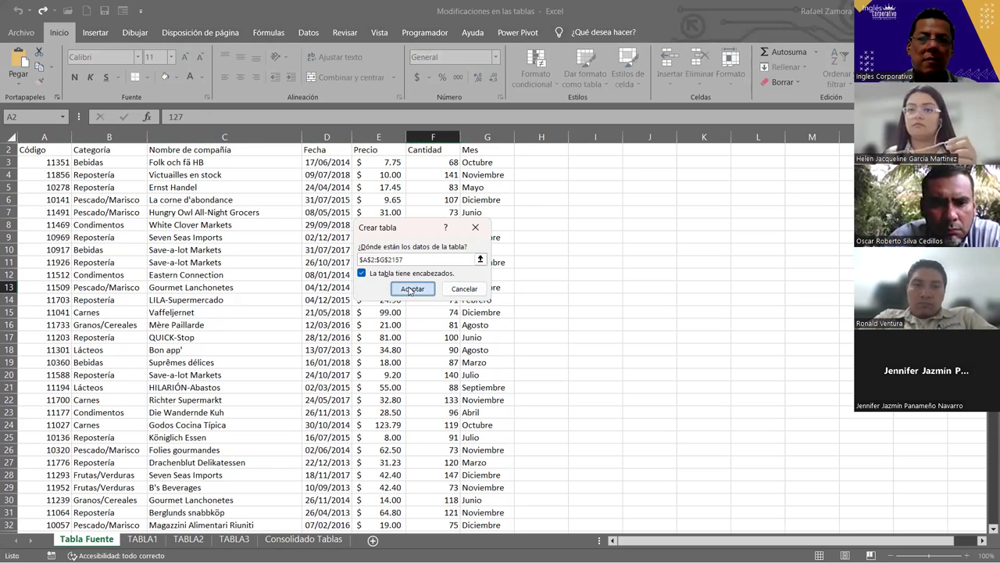
pyautogui.click(410, 289)
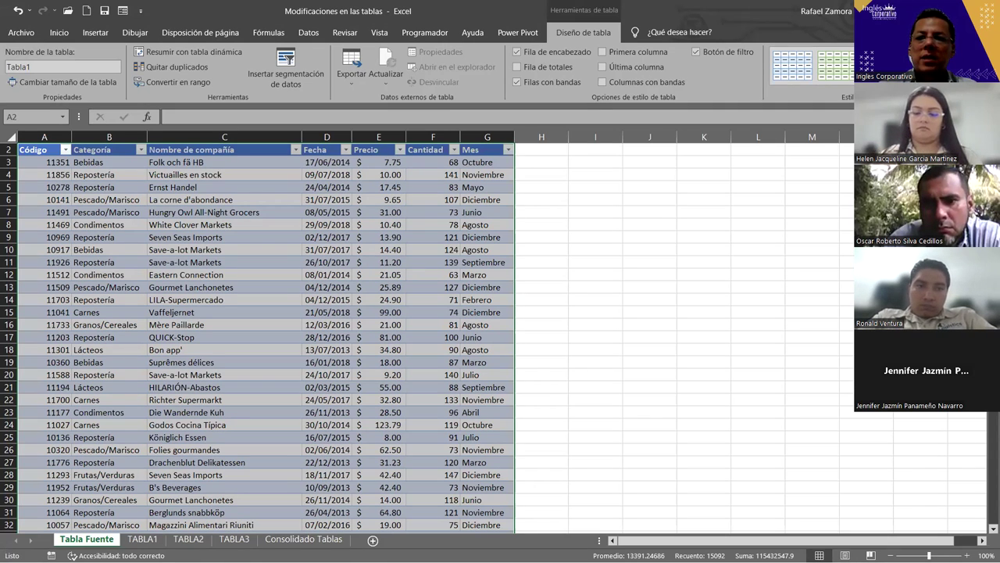
# - Apply an orange banded table style and hide the header filter arrows
pyautogui.click(965, 78)
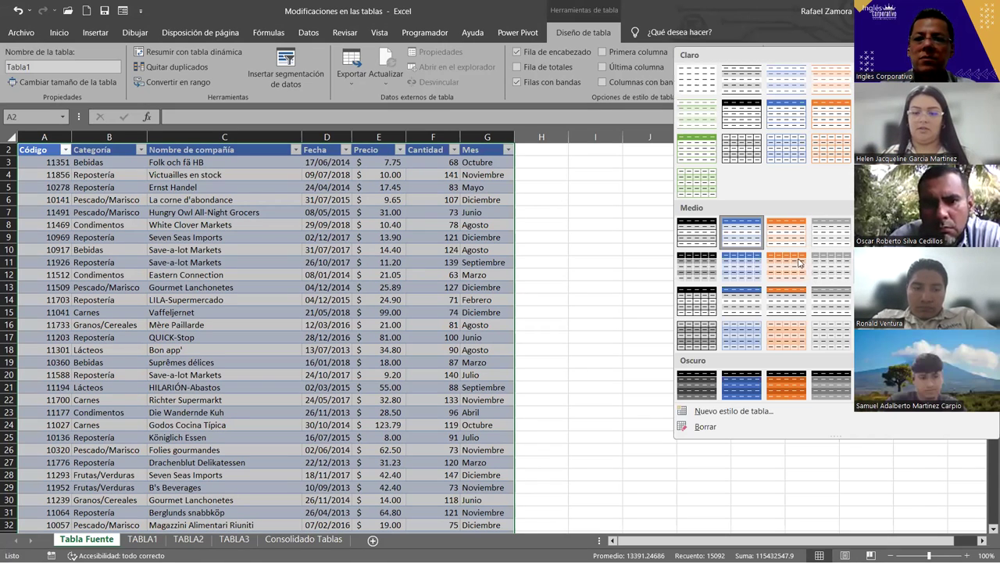
pyautogui.rightClick(800, 261)
pyautogui.click(685, 268)
pyautogui.click(358, 289)
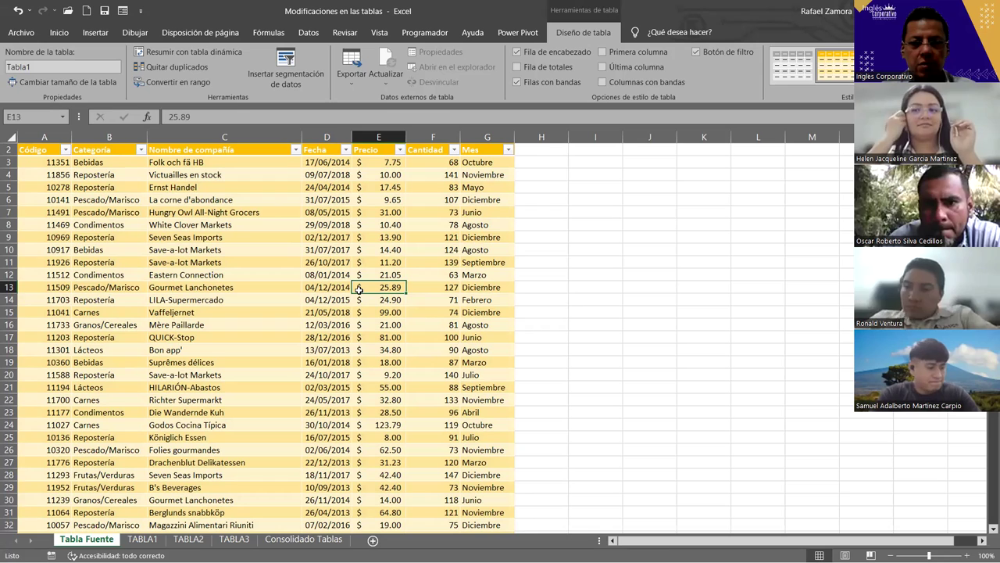
pyautogui.hotkey('ctrl', 'shift', 'l')
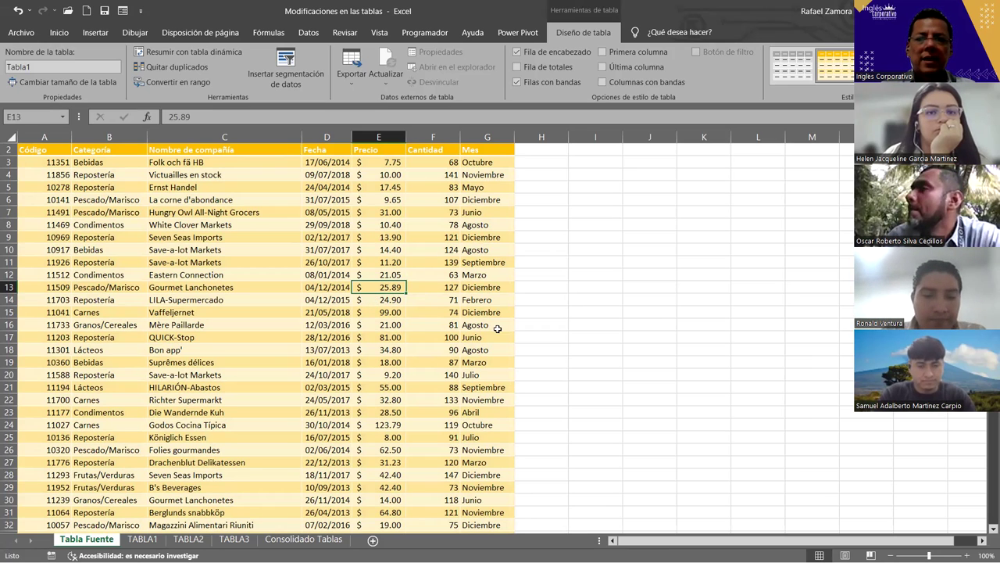
pyautogui.press('Right')
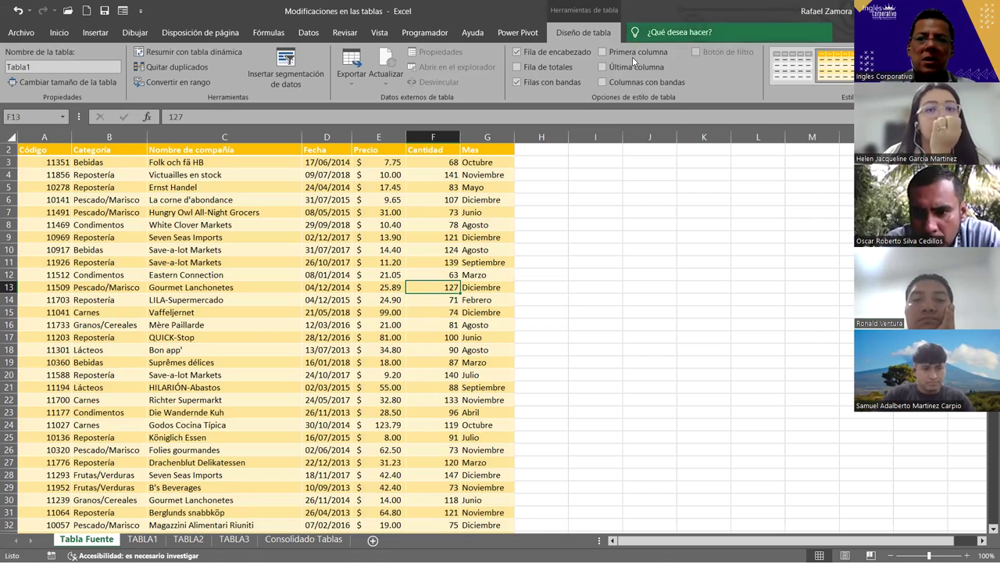
pyautogui.click(610, 324)
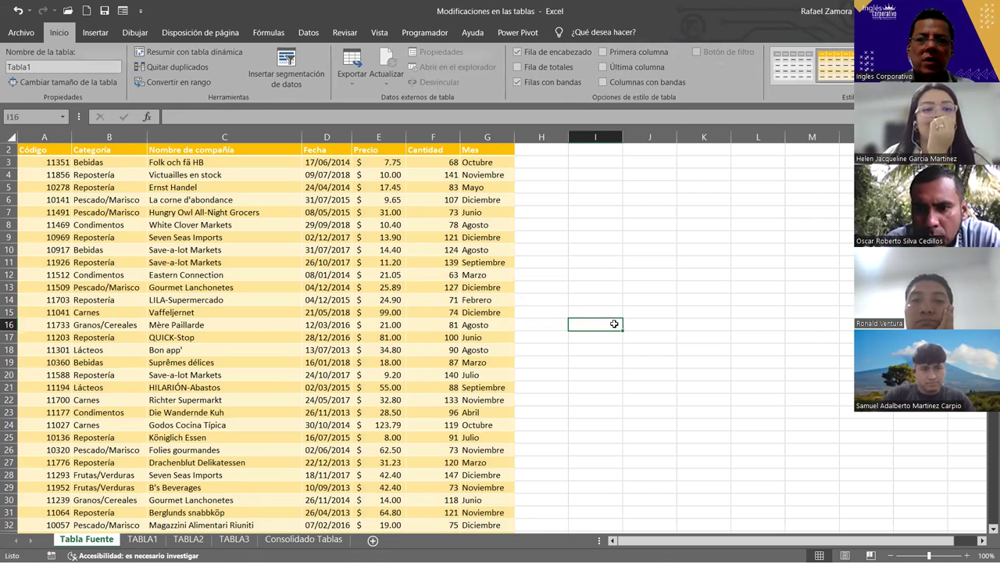
pyautogui.click(490, 348)
pyautogui.hotkey('ctrl', 'Down')
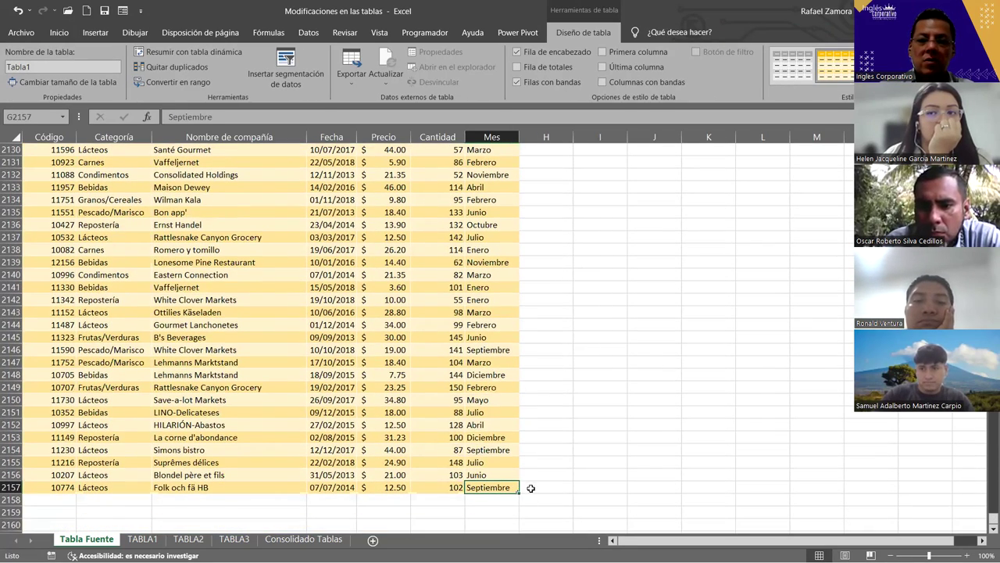
pyautogui.click(508, 469)
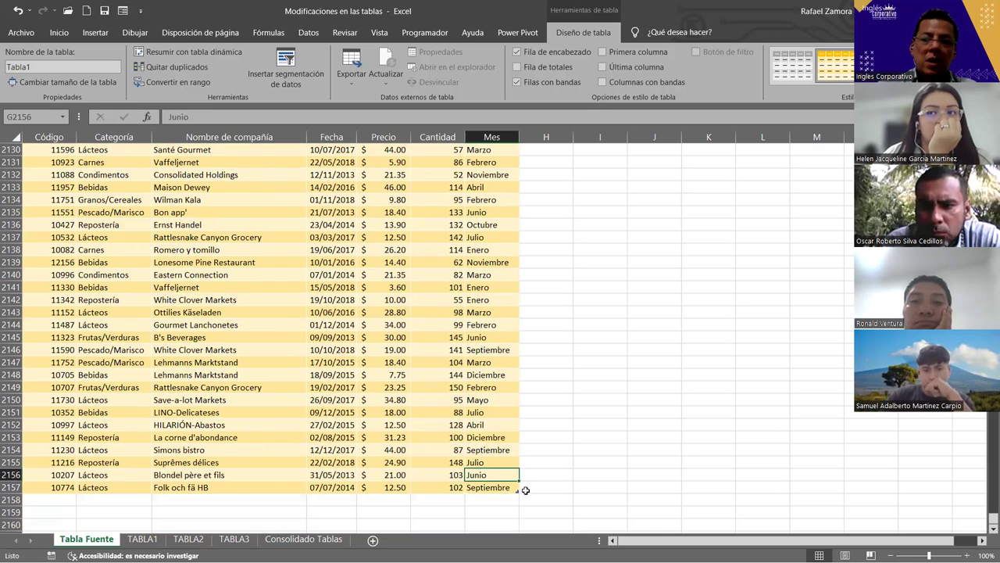
pyautogui.hotkey('ctrl', 'Up')
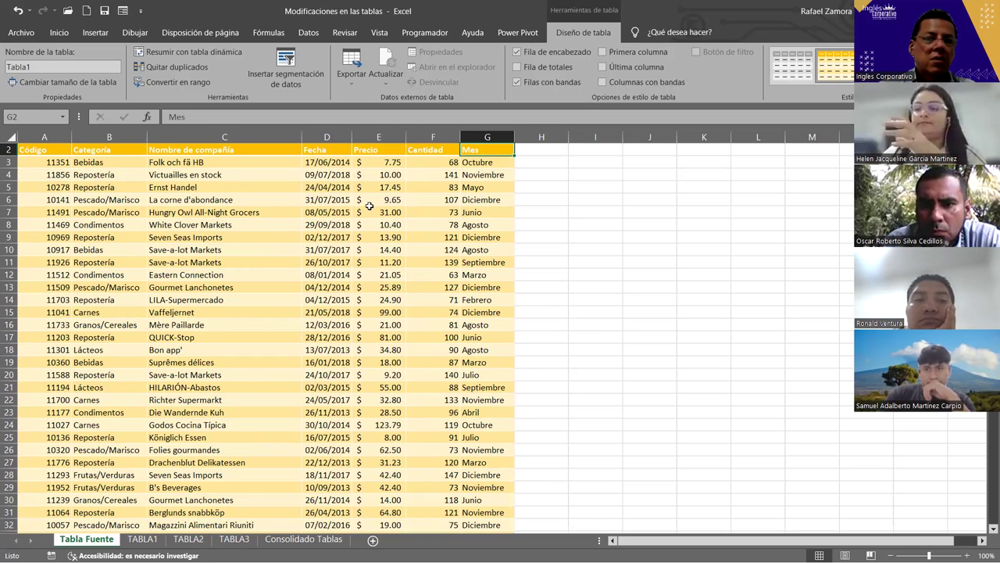
pyautogui.click(441, 136)
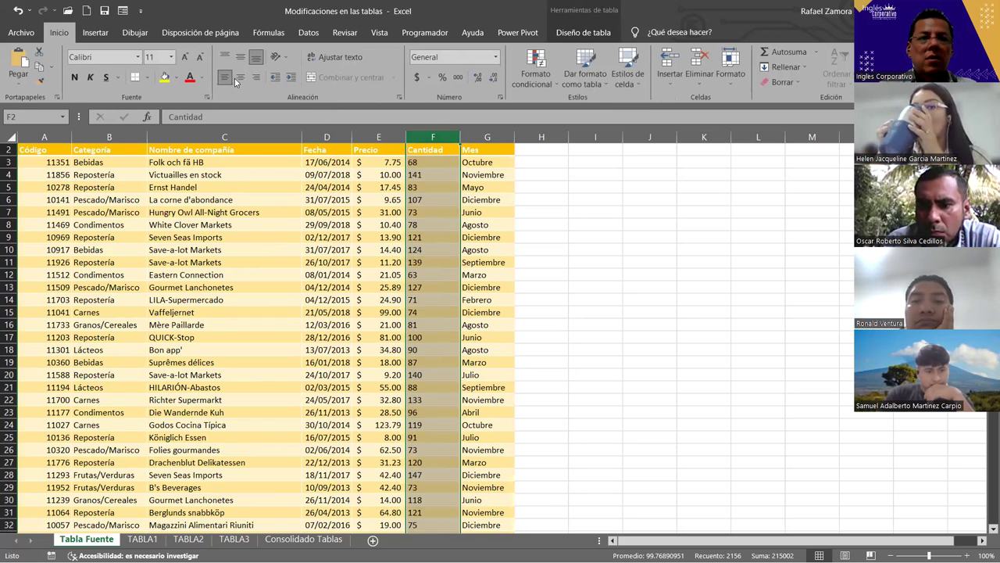
pyautogui.click(638, 239)
pyautogui.click(501, 186)
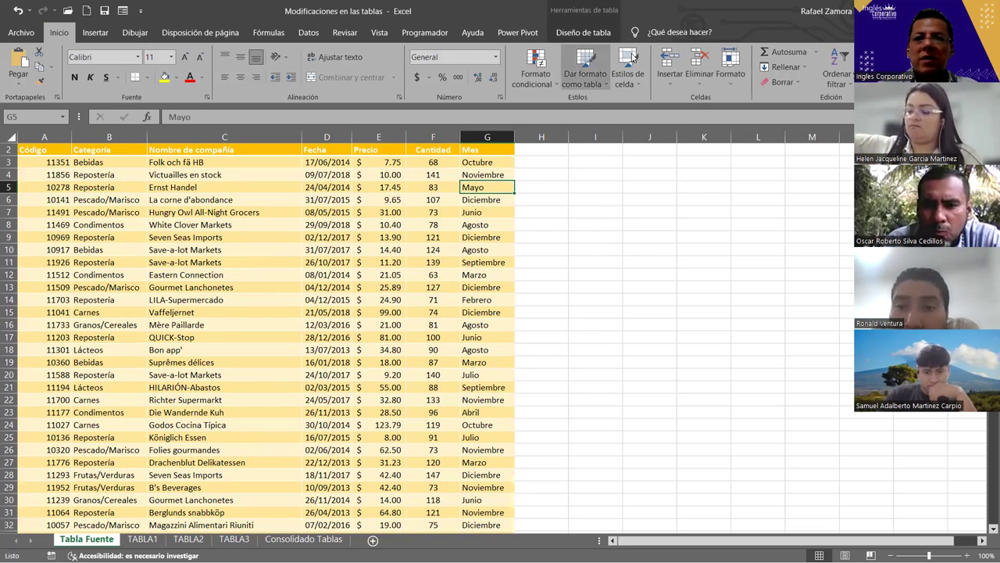
pyautogui.click(583, 32)
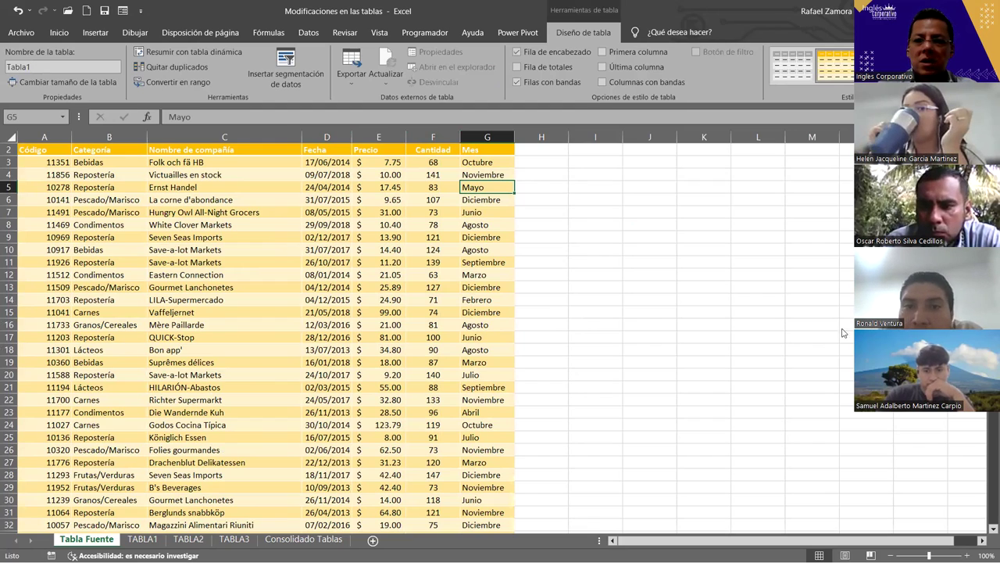
pyautogui.click(850, 88)
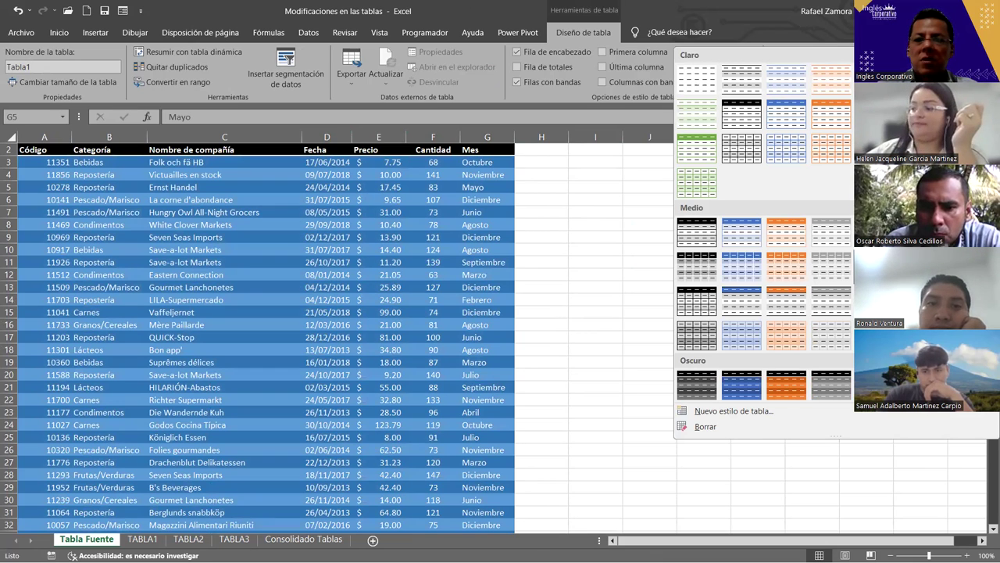
# - Switch the table to a dark blue style and center the header labels
pyautogui.rightClick(759, 366)
pyautogui.click(596, 265)
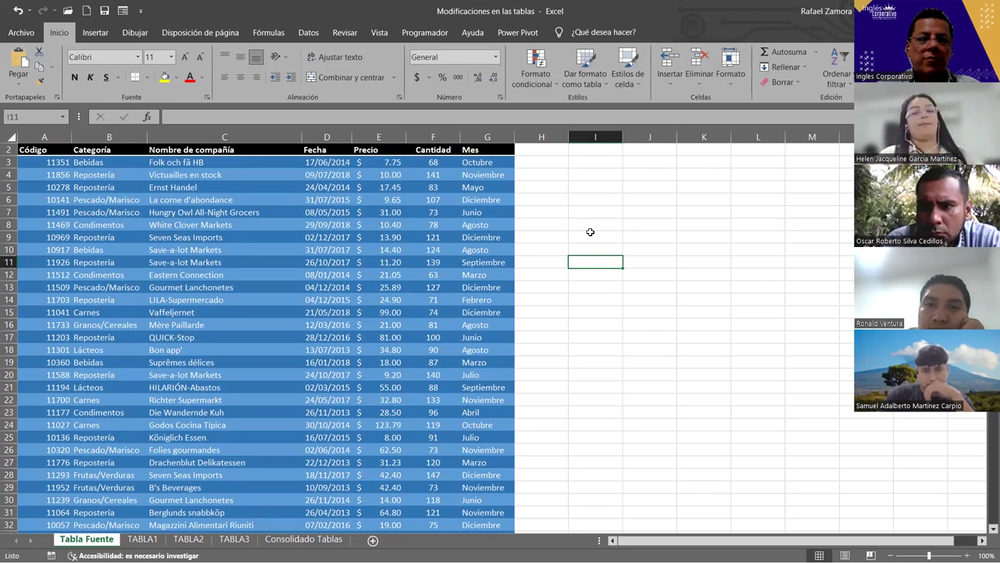
pyautogui.click(539, 246)
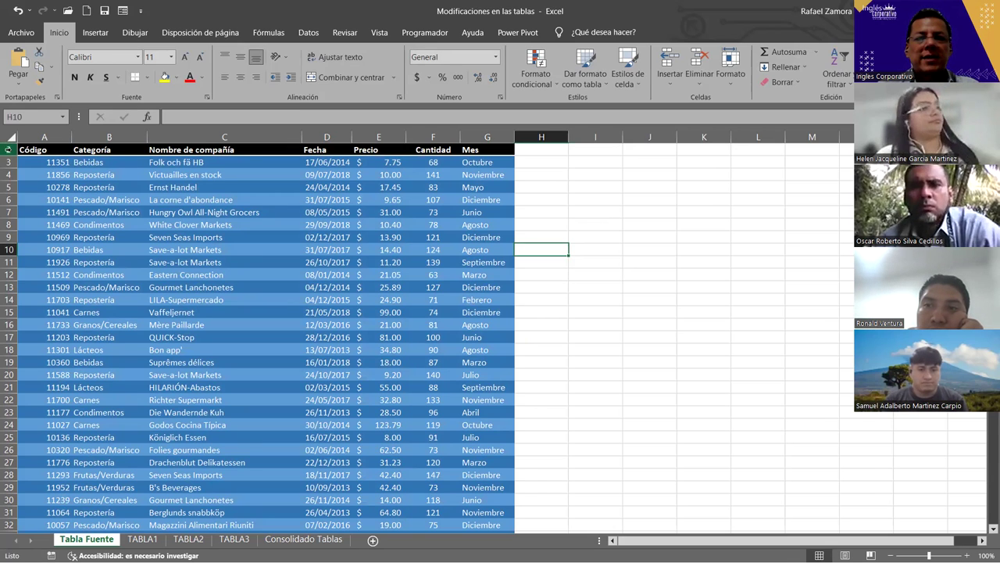
pyautogui.click(8, 149)
pyautogui.click(240, 76)
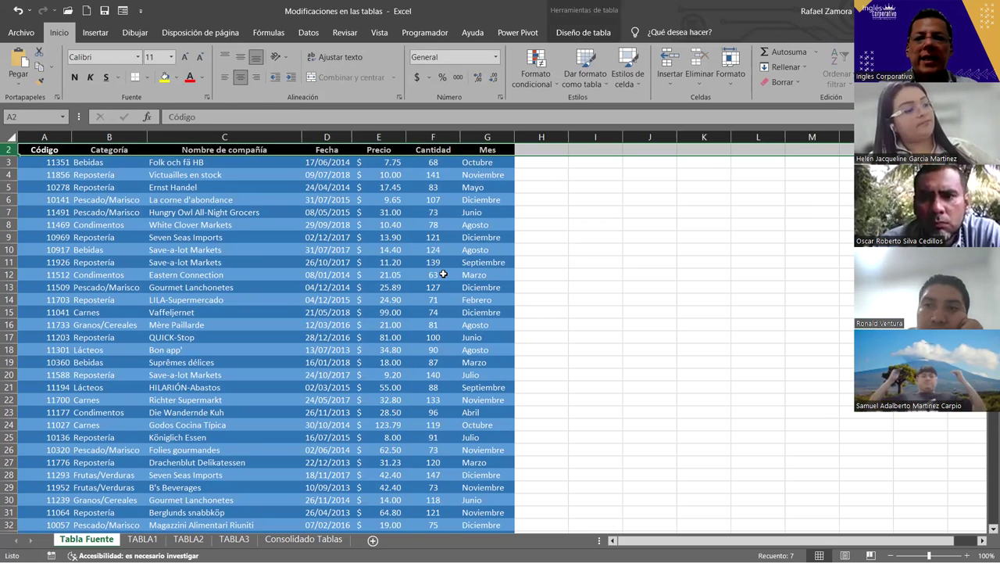
pyautogui.click(443, 273)
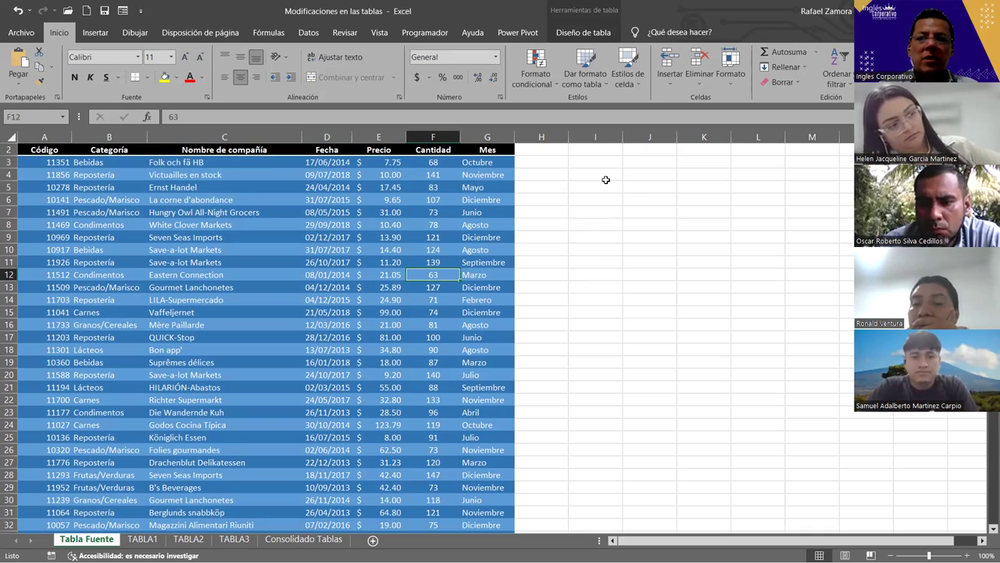
# - Enter the header TOTAL in cell H2 so the table extends to column H
pyautogui.click(590, 161)
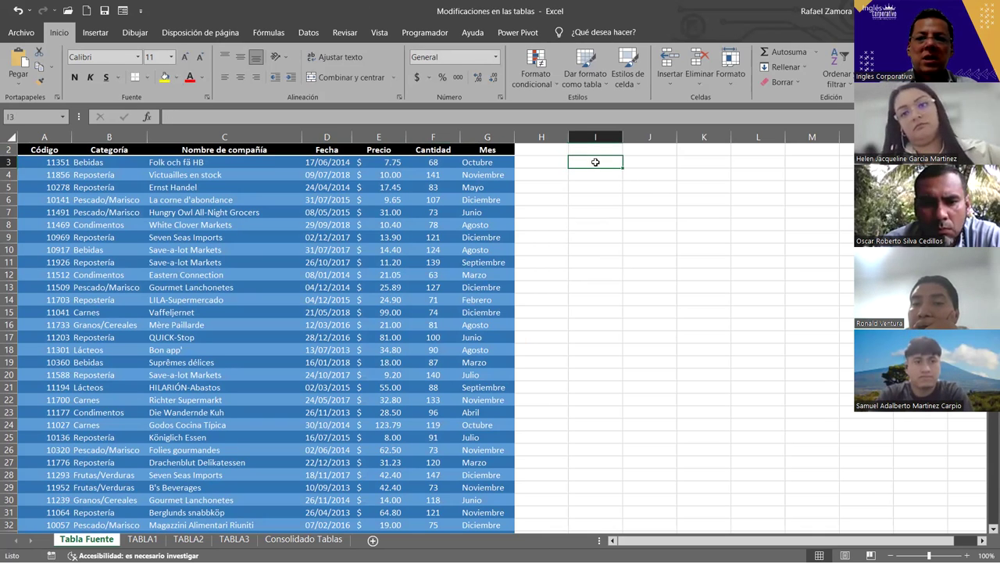
pyautogui.click(552, 158)
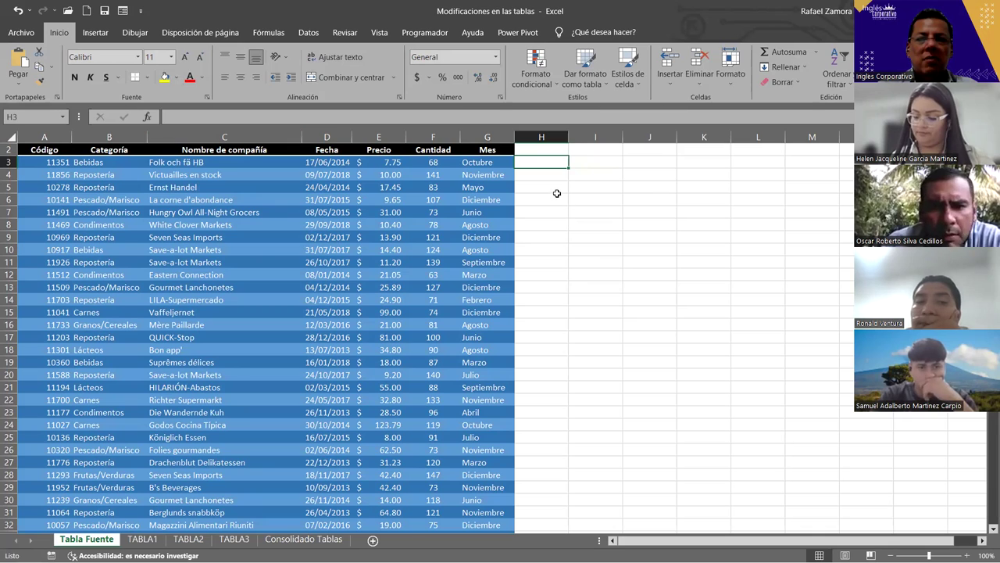
pyautogui.click(543, 150)
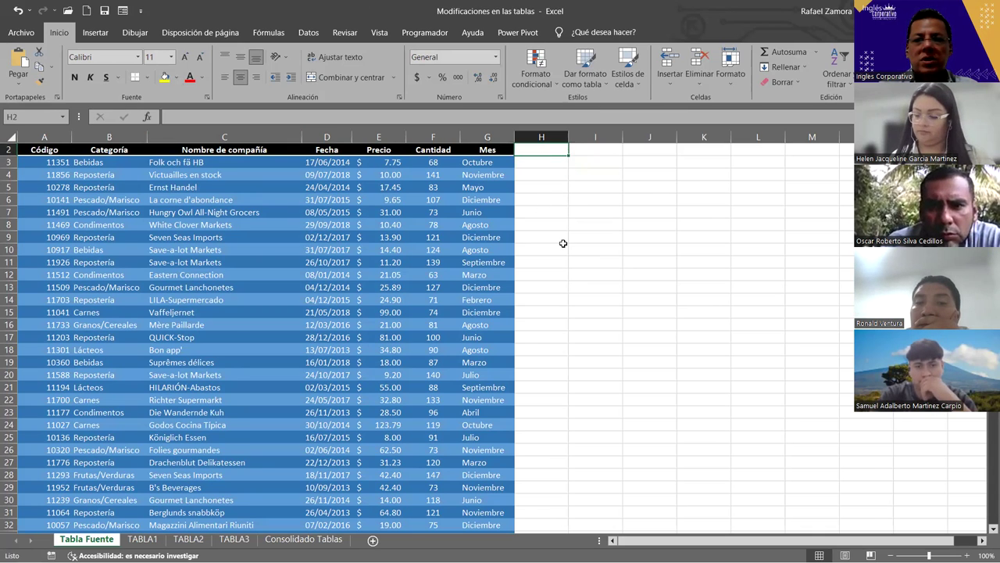
pyautogui.write('TOTAL')
pyautogui.press('Return')
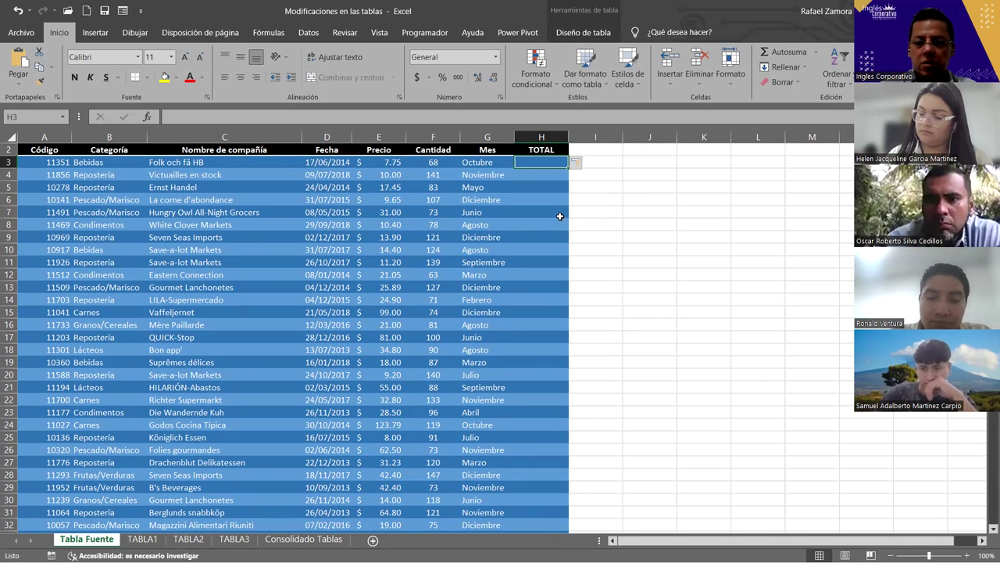
pyautogui.write('=')
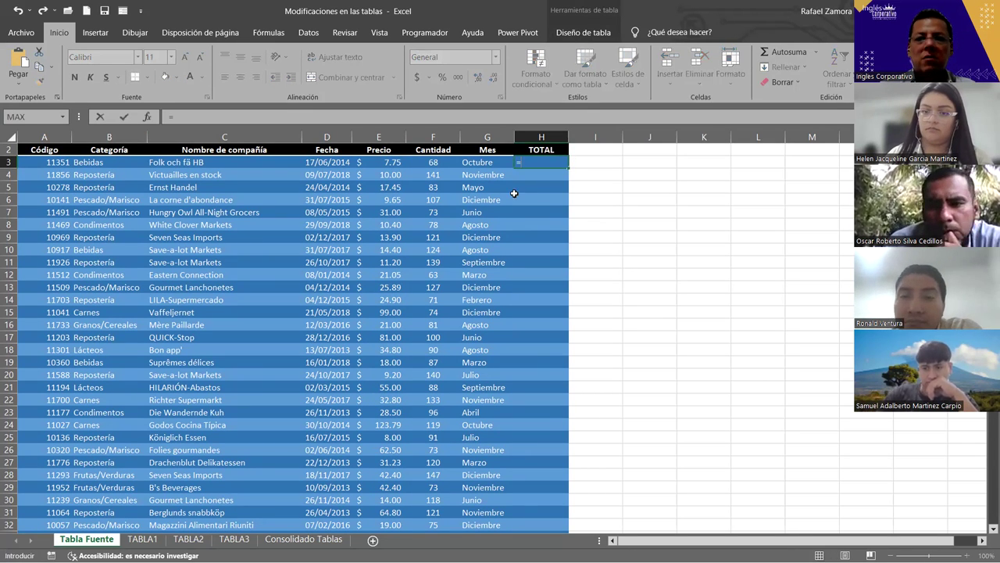
pyautogui.click(378, 163)
pyautogui.write('*')
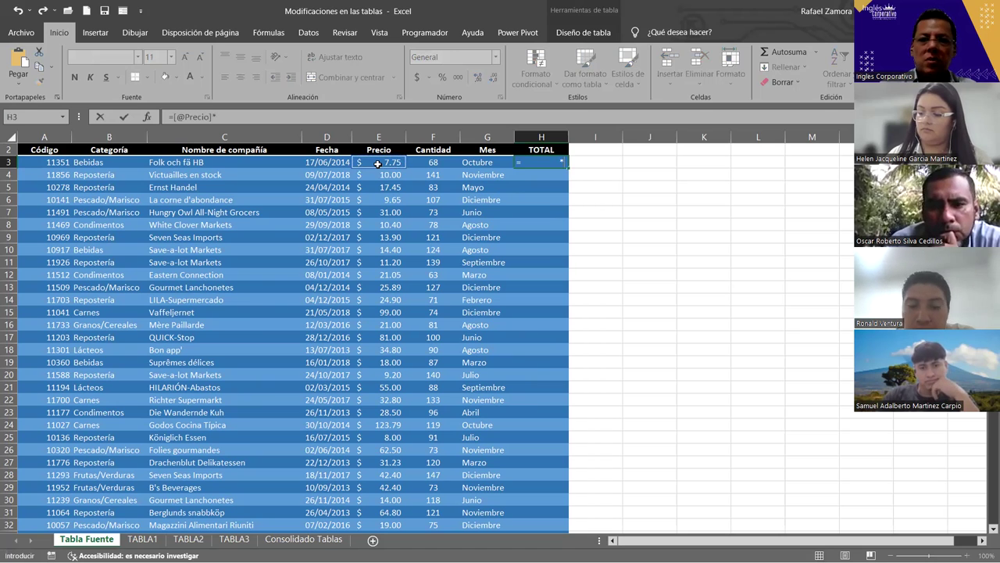
pyautogui.click(429, 161)
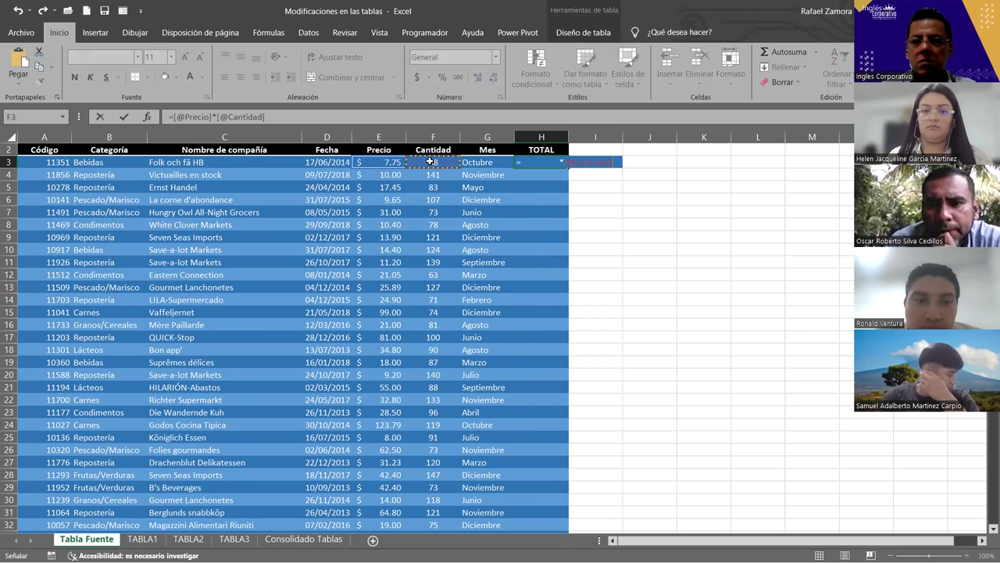
pyautogui.press('Return')
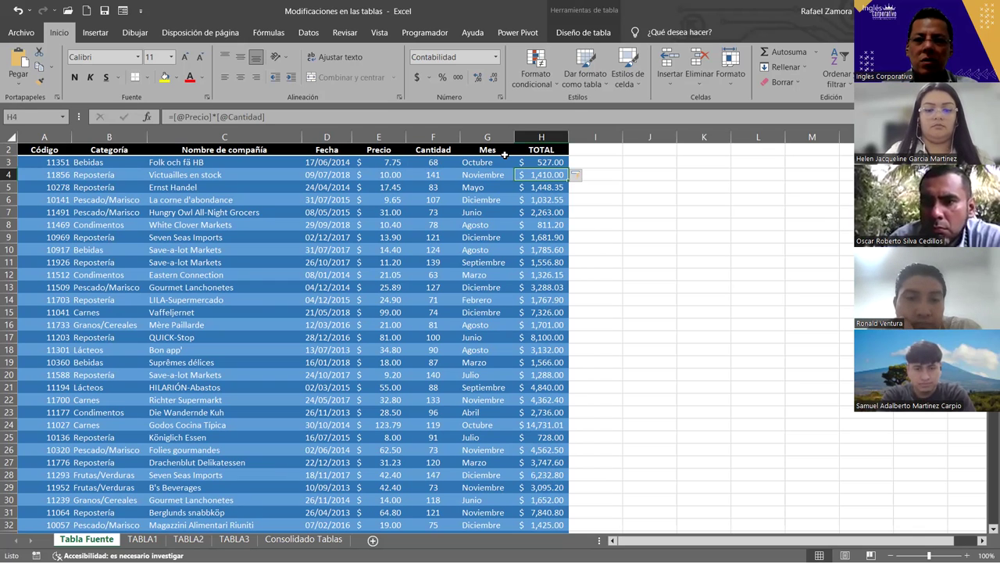
pyautogui.click(548, 162)
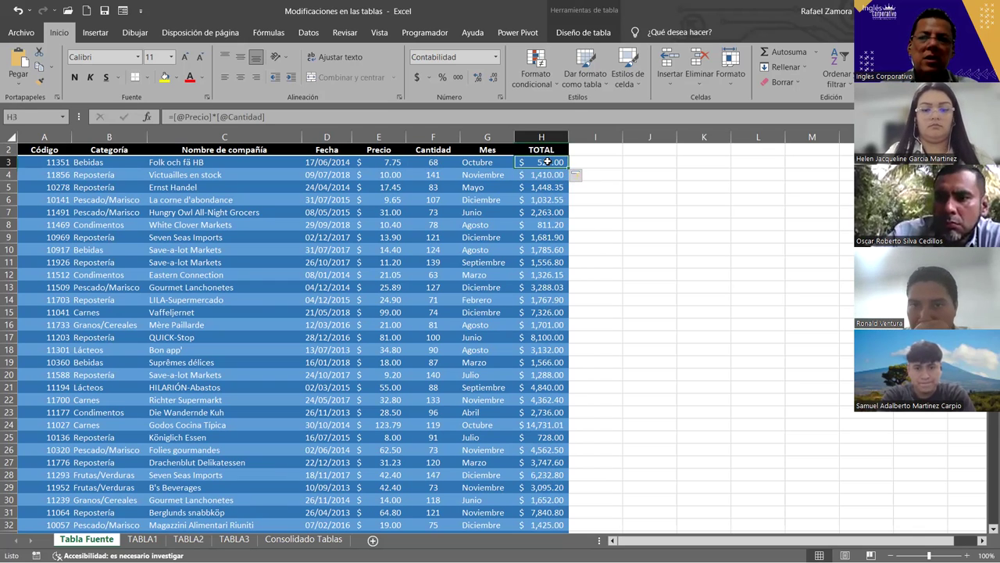
pyautogui.click(658, 295)
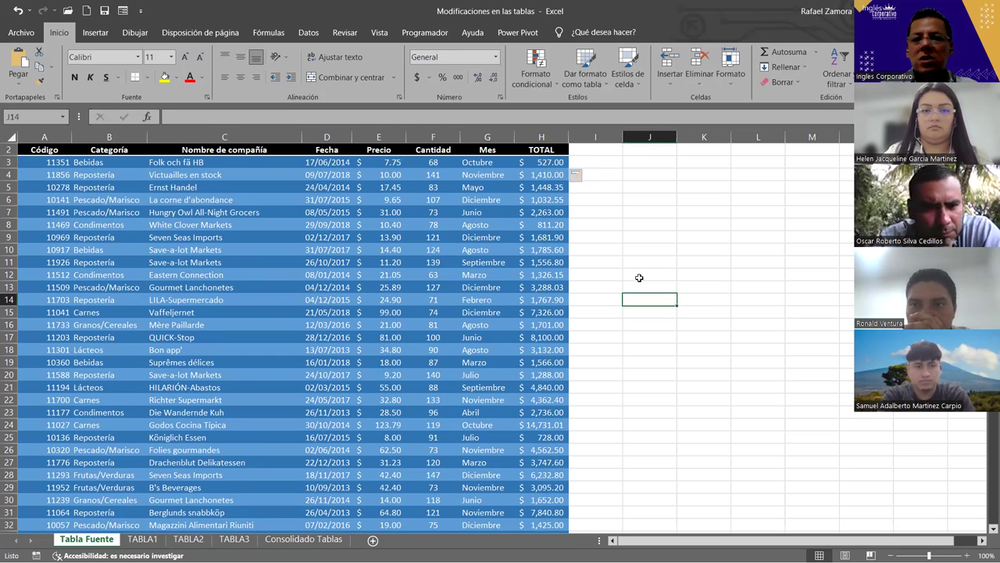
pyautogui.click(419, 253)
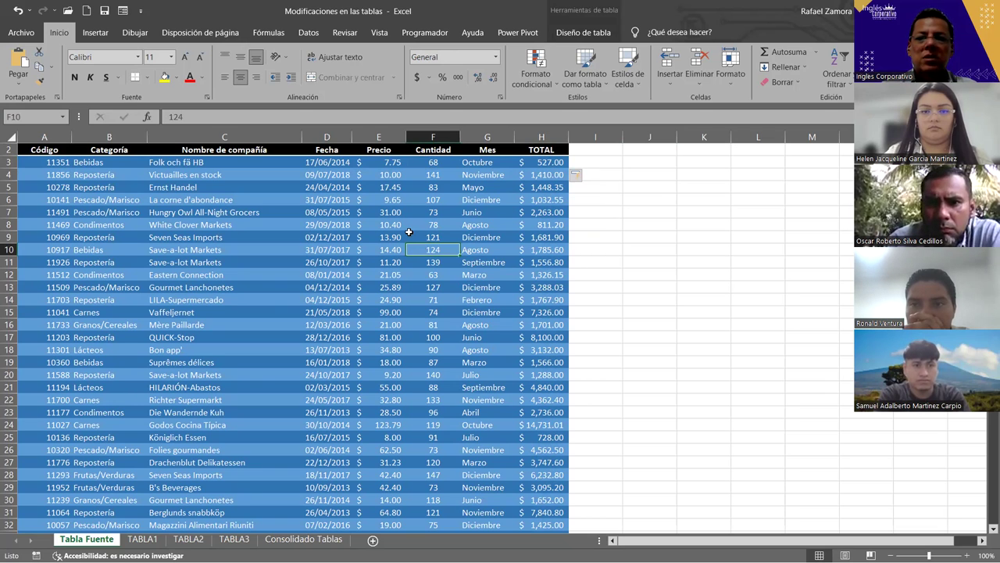
# - Show the Diseño de tabla options and inspect Cantidad, Mes and company cells in Tabla1
pyautogui.click(599, 32)
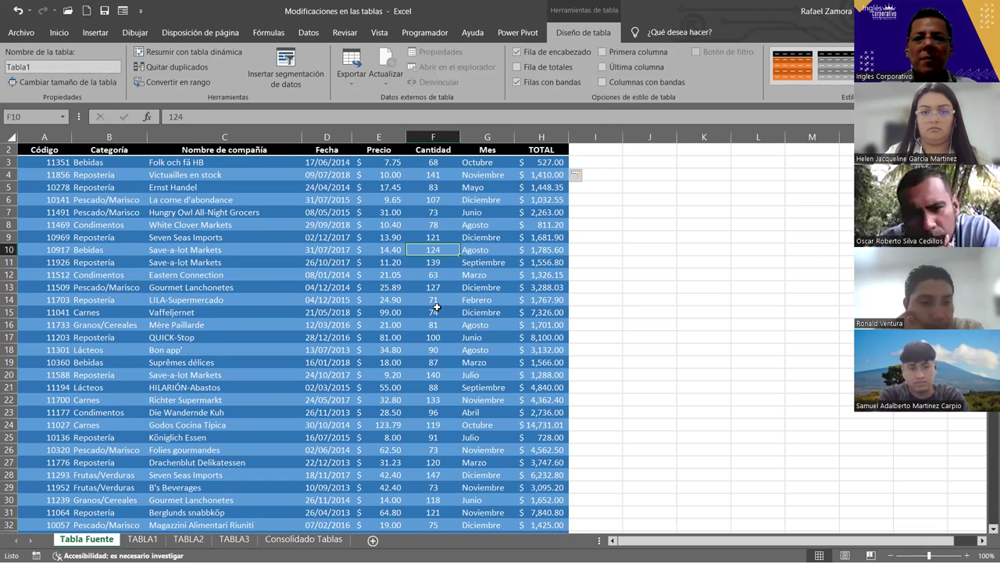
pyautogui.click(445, 268)
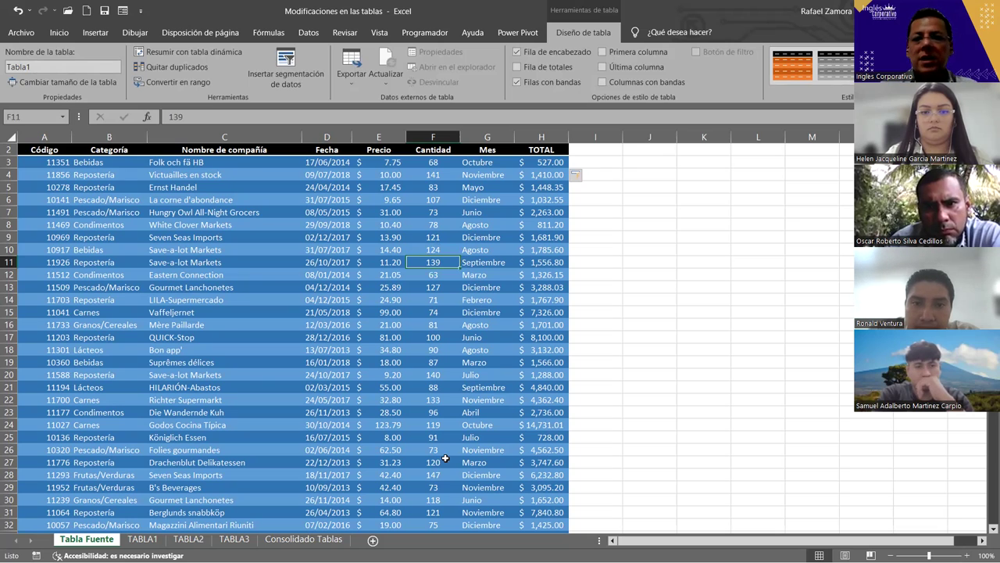
pyautogui.click(478, 311)
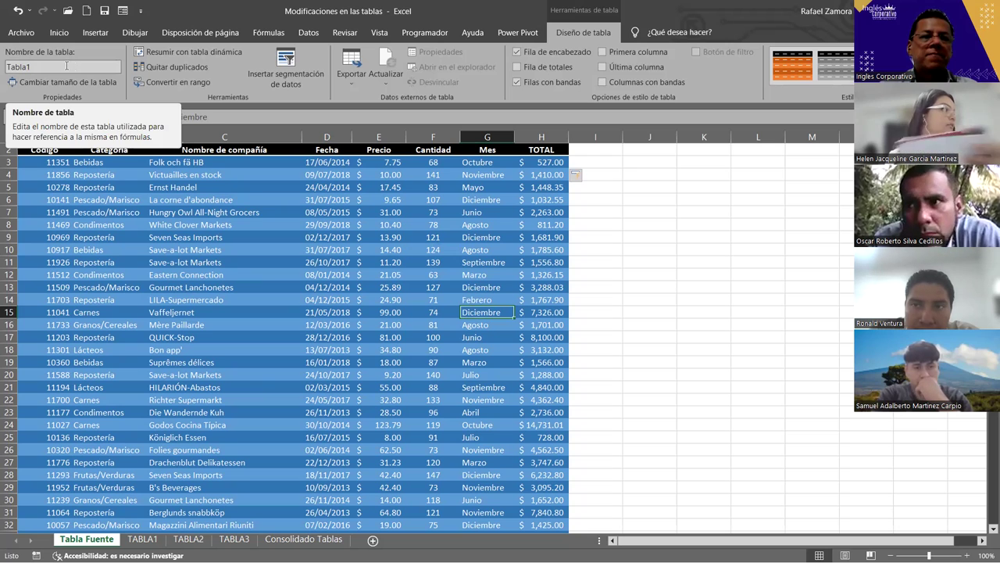
pyautogui.click(172, 228)
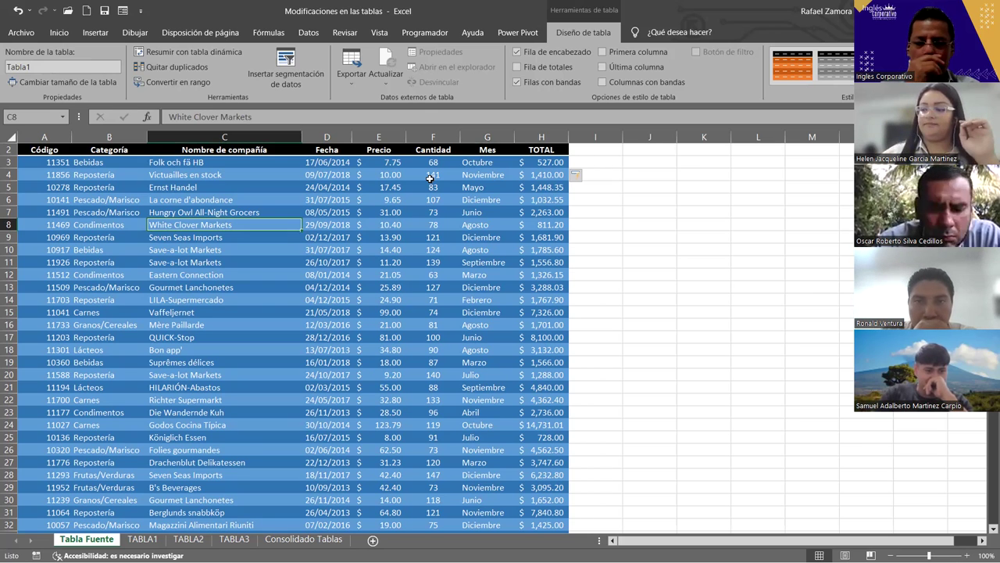
pyautogui.click(457, 261)
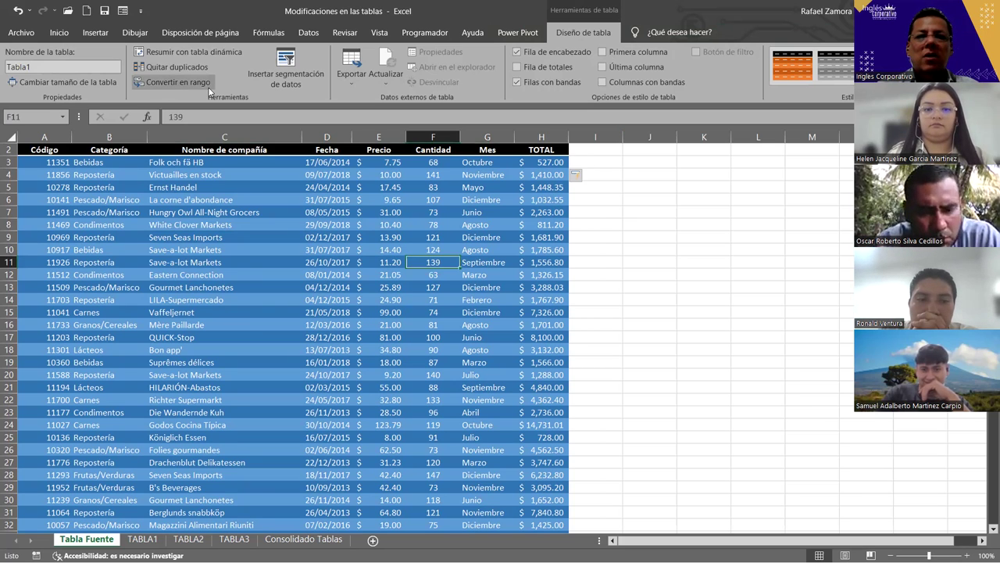
# - Convert Tabla1 to a normal range, confirming with Sí
pyautogui.click(185, 85)
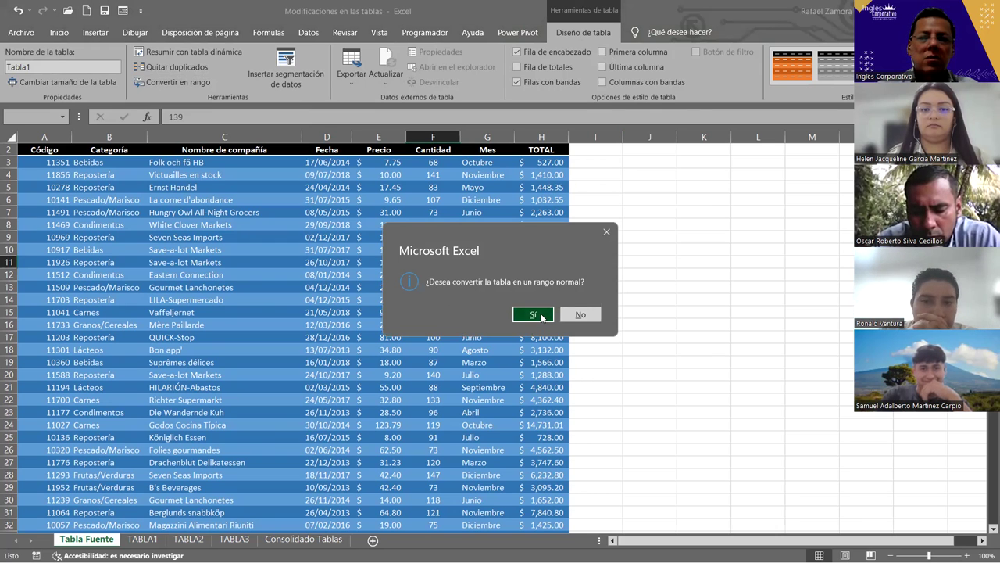
pyautogui.click(543, 316)
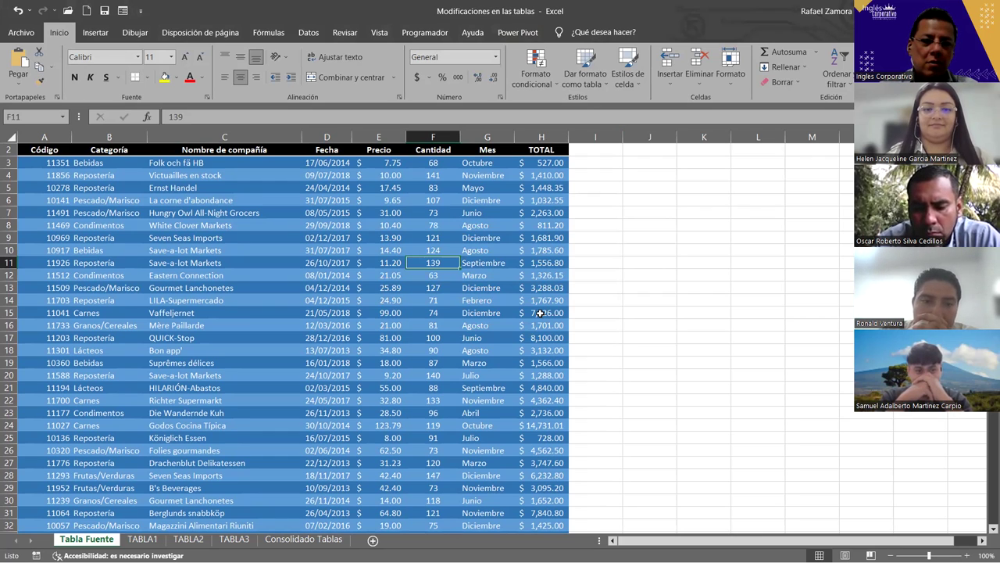
pyautogui.click(704, 275)
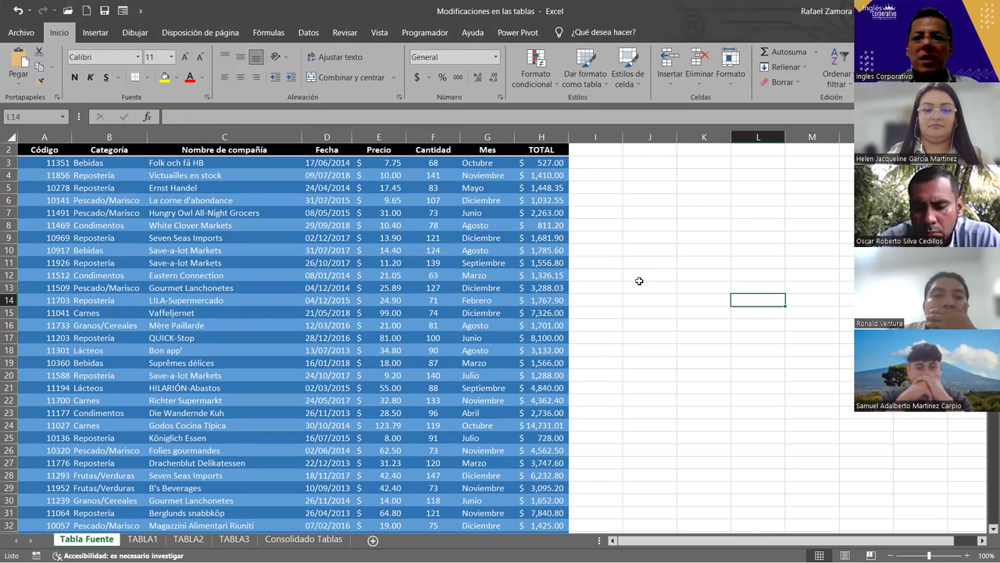
# - Check that the TOTAL formulas run down to row 2157 and back to the header
pyautogui.click(433, 263)
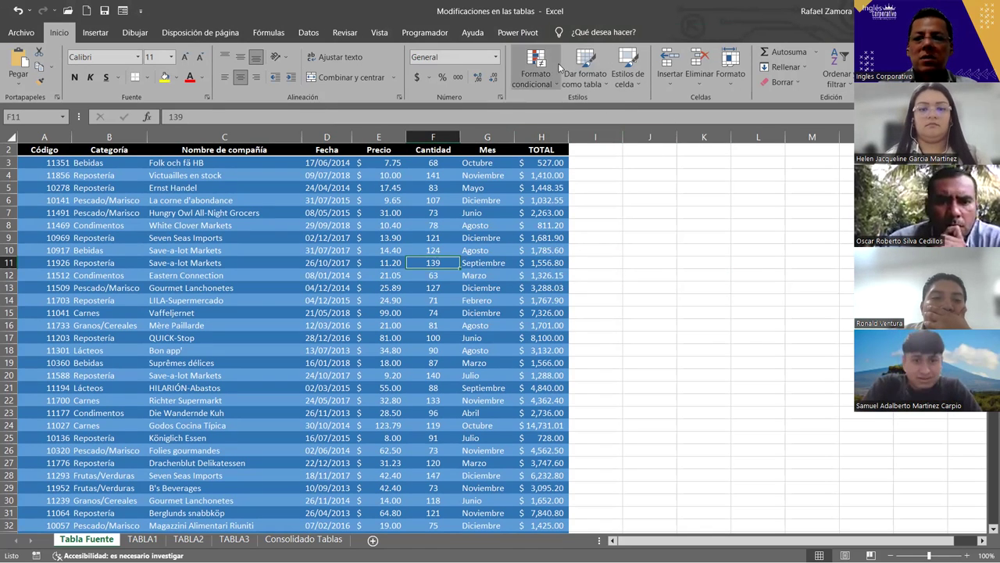
pyautogui.click(545, 224)
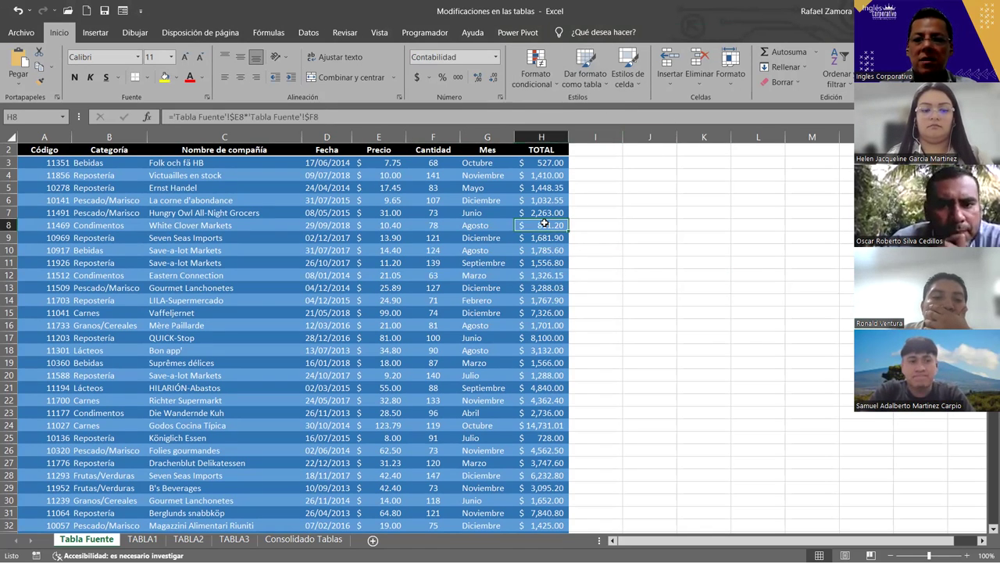
pyautogui.hotkey('ctrl', 'Down')
pyautogui.scroll(-2, 584, 250)
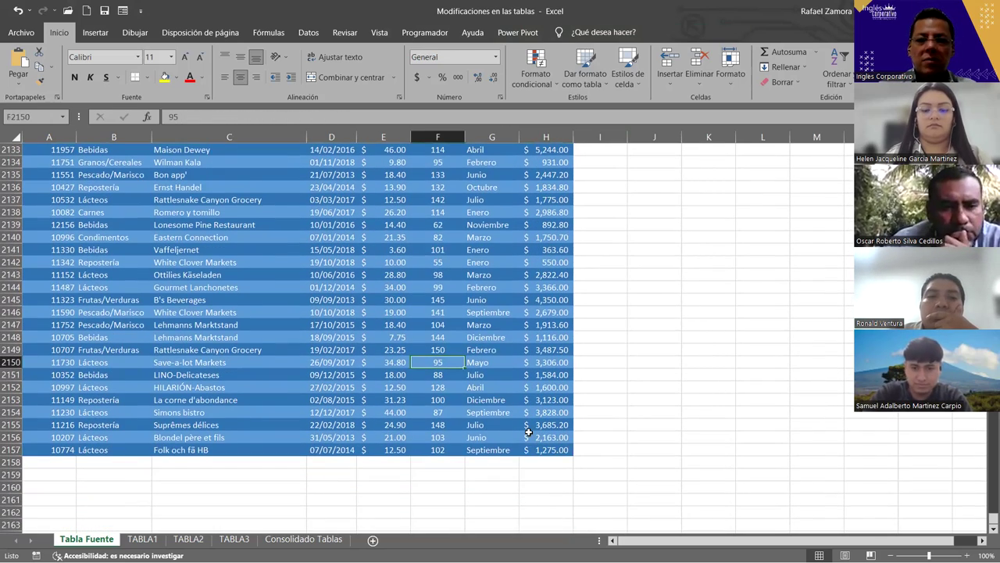
pyautogui.click(529, 437)
pyautogui.hotkey('ctrl', 'Up')
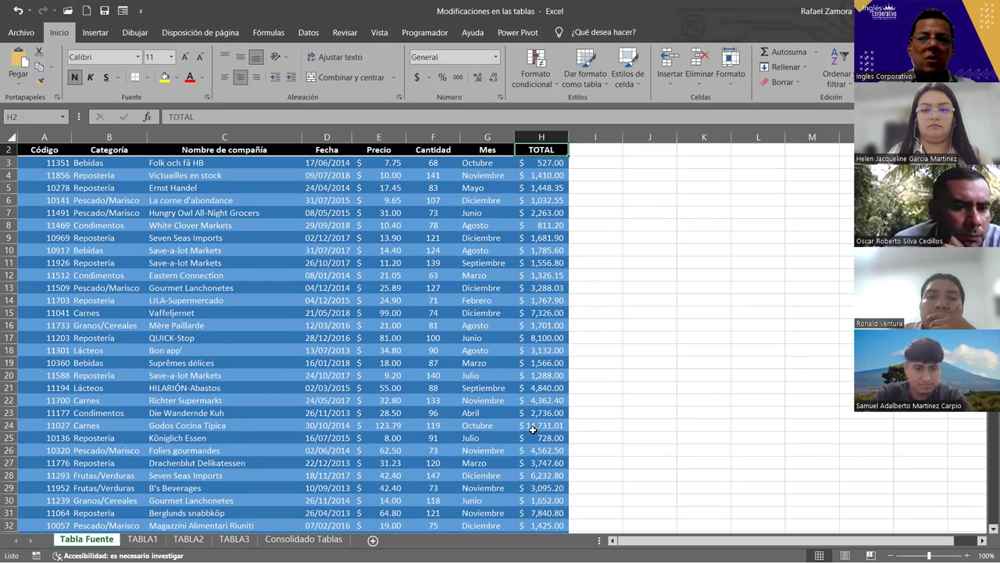
pyautogui.click(374, 251)
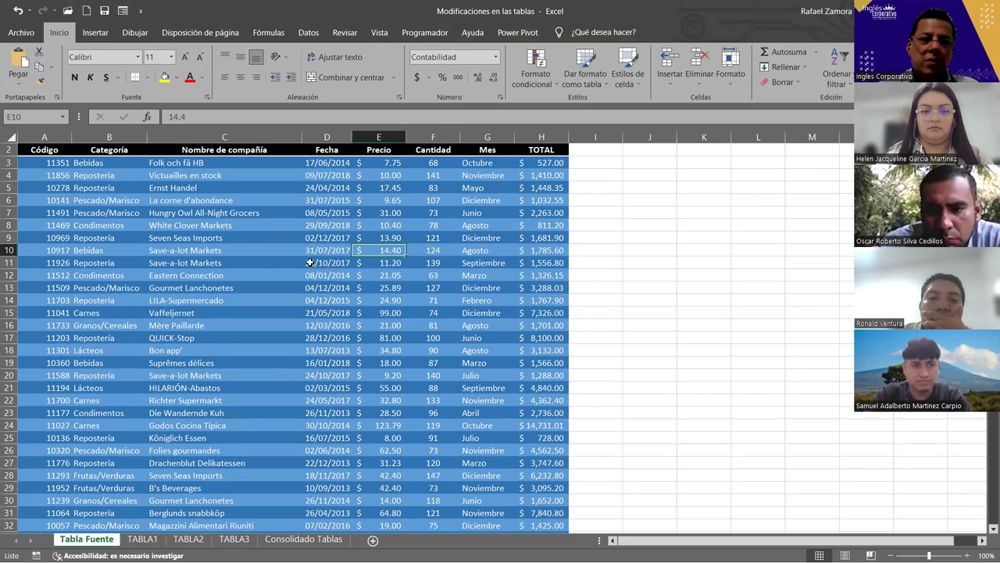
pyautogui.click(62, 149)
pyautogui.hotkey('ctrl', 'shift', 'Right')
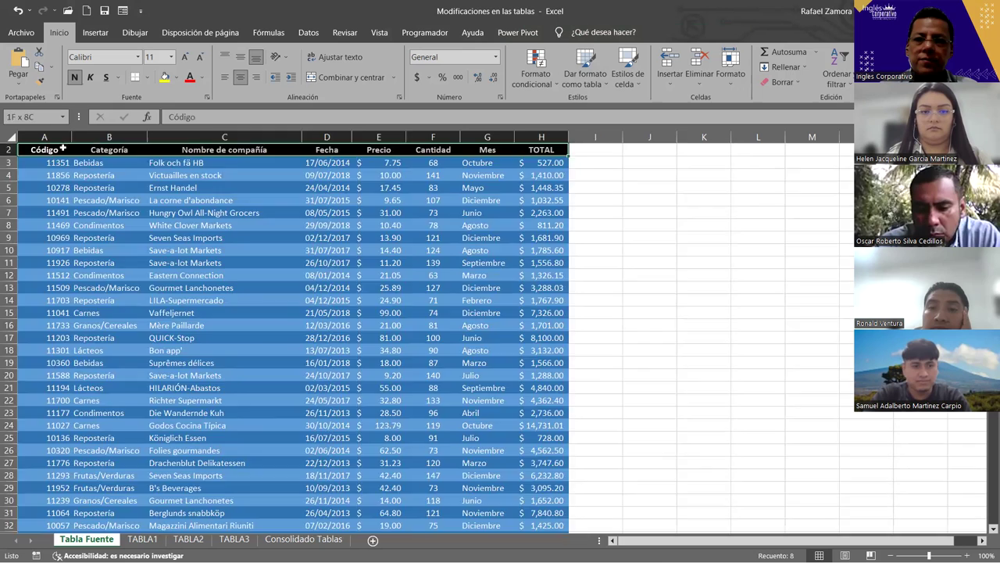
pyautogui.hotkey('ctrl', 'shift', 'Down')
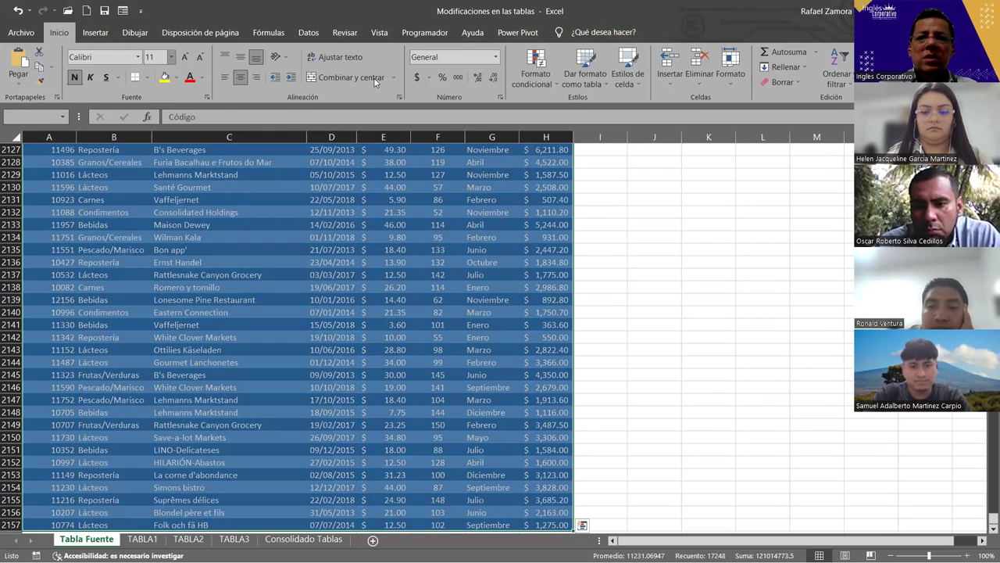
pyautogui.click(641, 86)
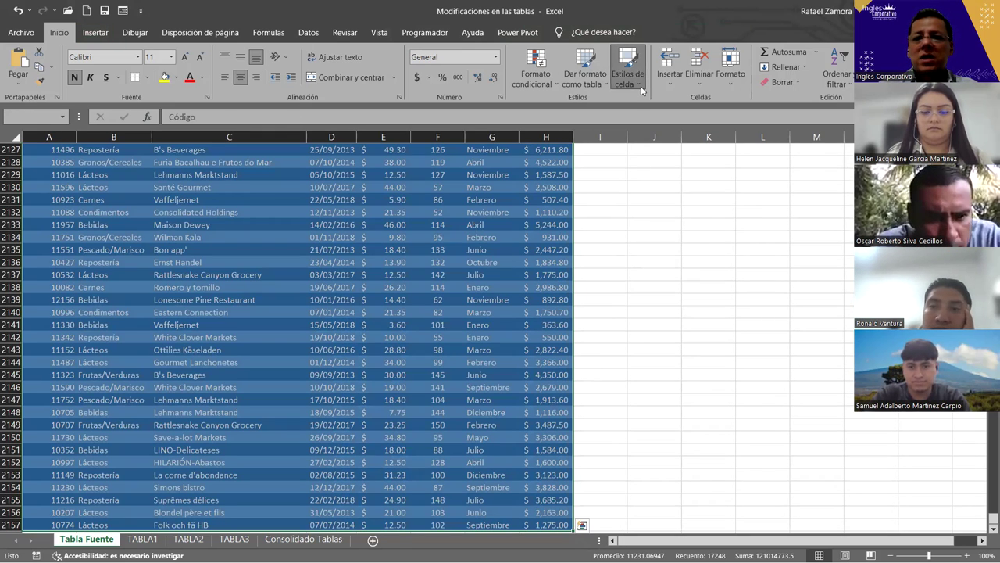
pyautogui.click(619, 117)
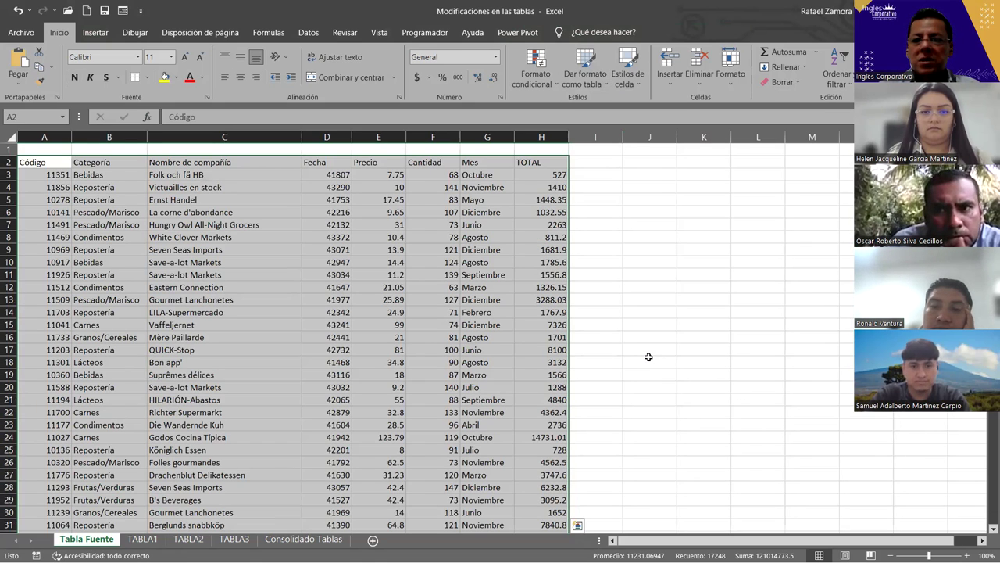
pyautogui.click(622, 351)
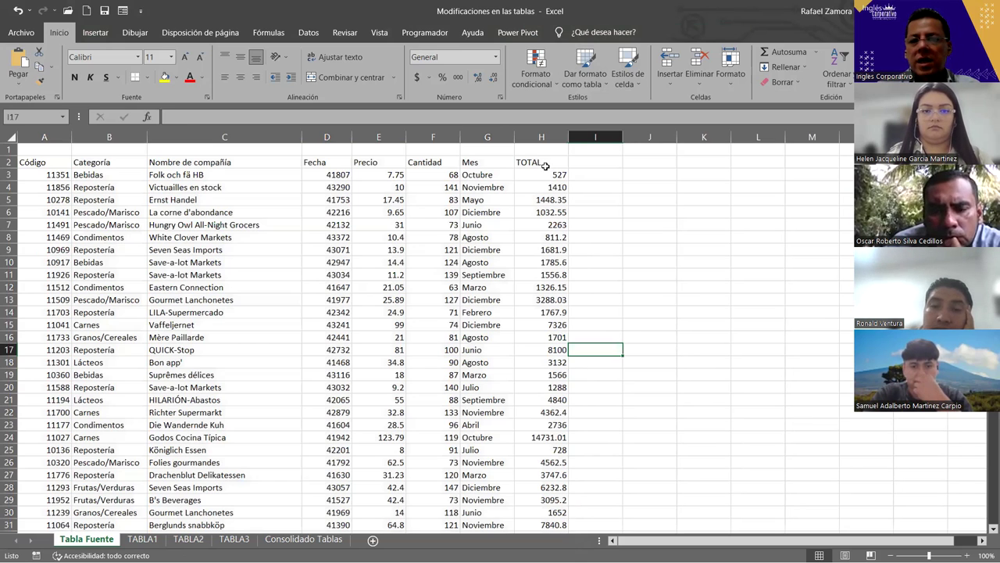
pyautogui.click(545, 164)
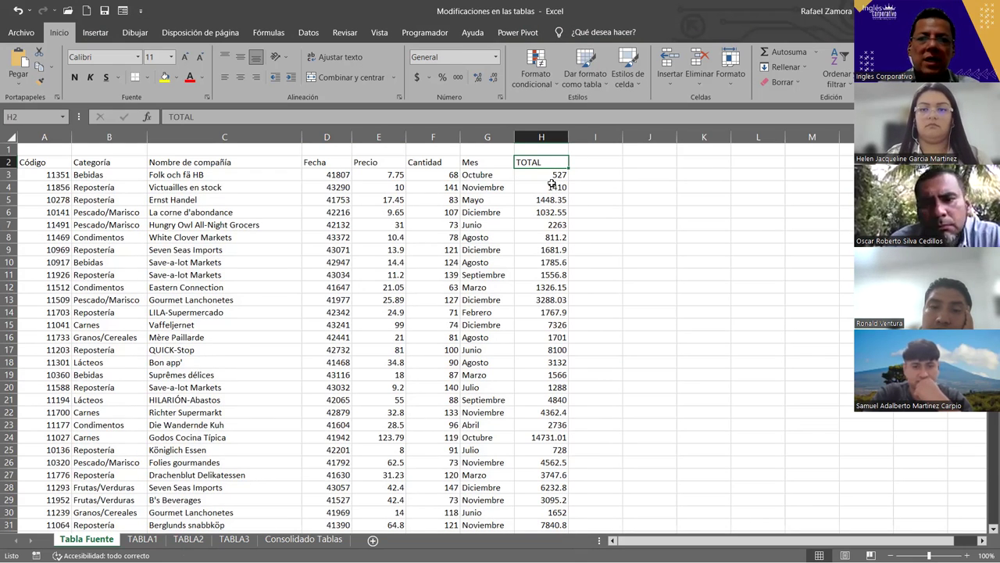
pyautogui.hotkey('ctrl', 'z')
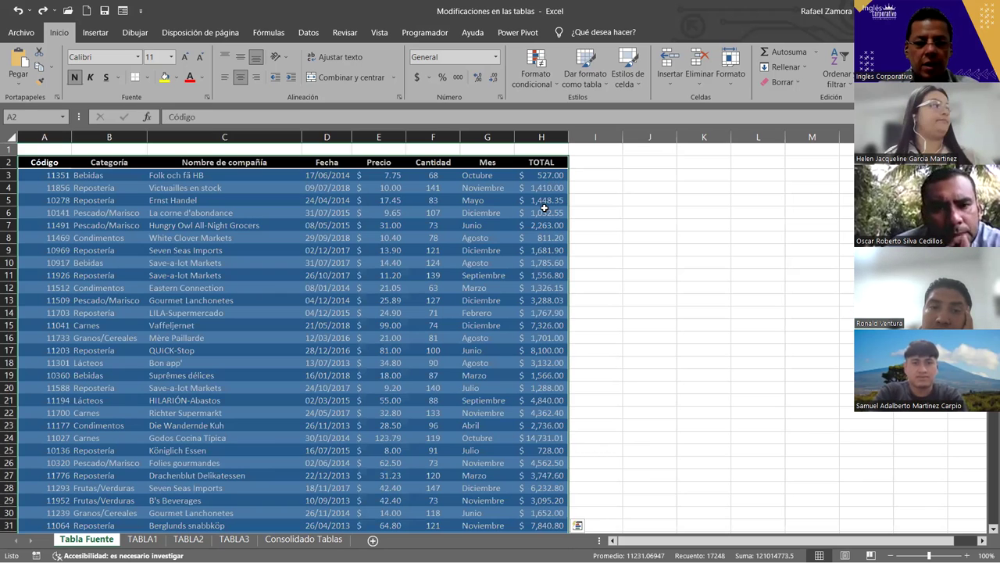
pyautogui.click(497, 247)
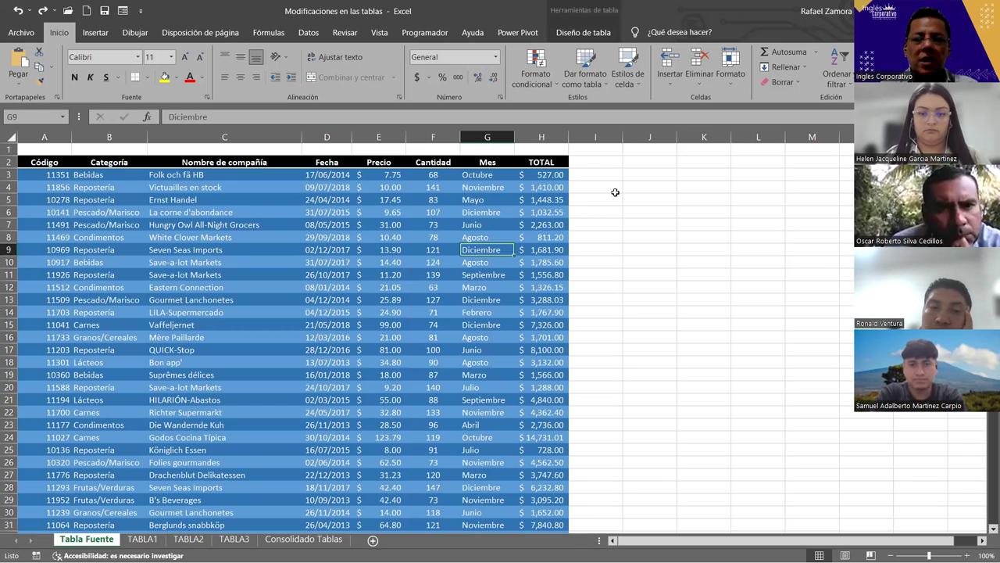
pyautogui.click(541, 236)
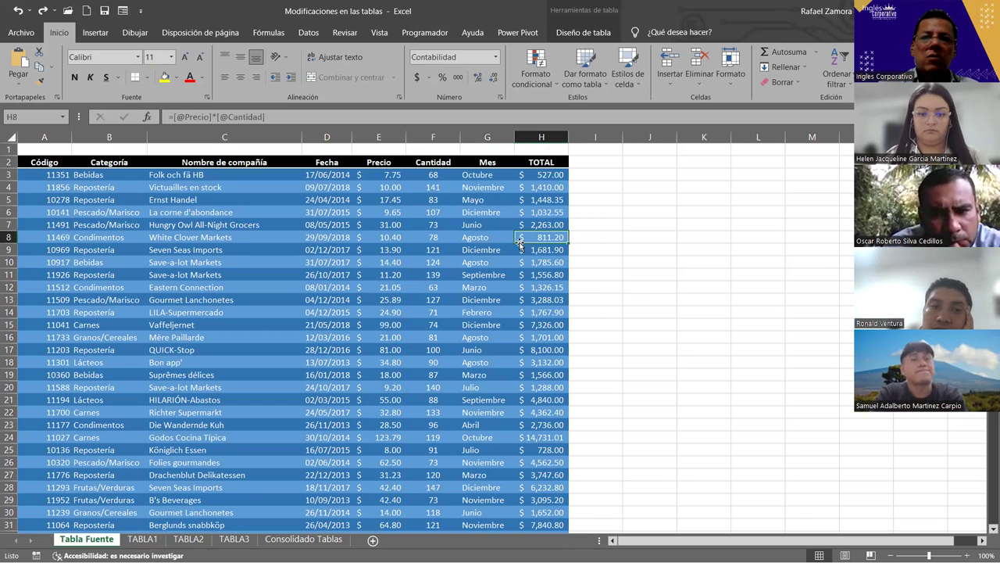
pyautogui.click(590, 36)
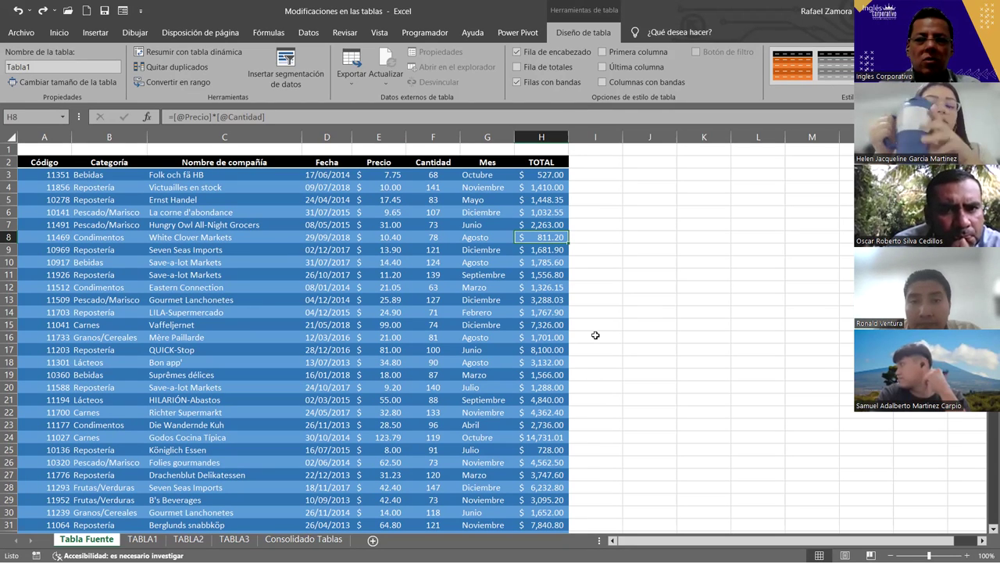
# - Replace Tabla1 with ventas in the Nombre de la tabla box
pyautogui.click(95, 69)
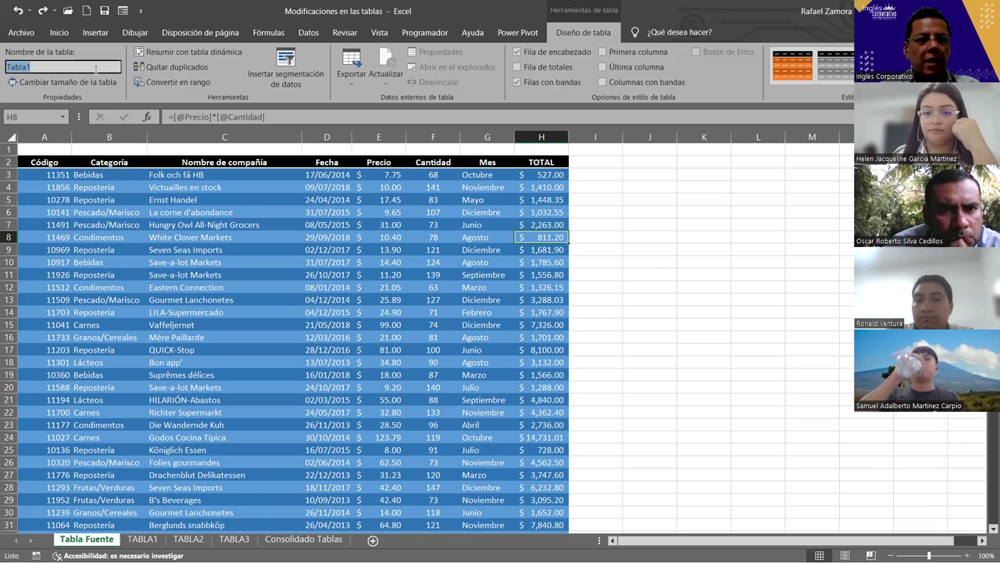
pyautogui.write('v')
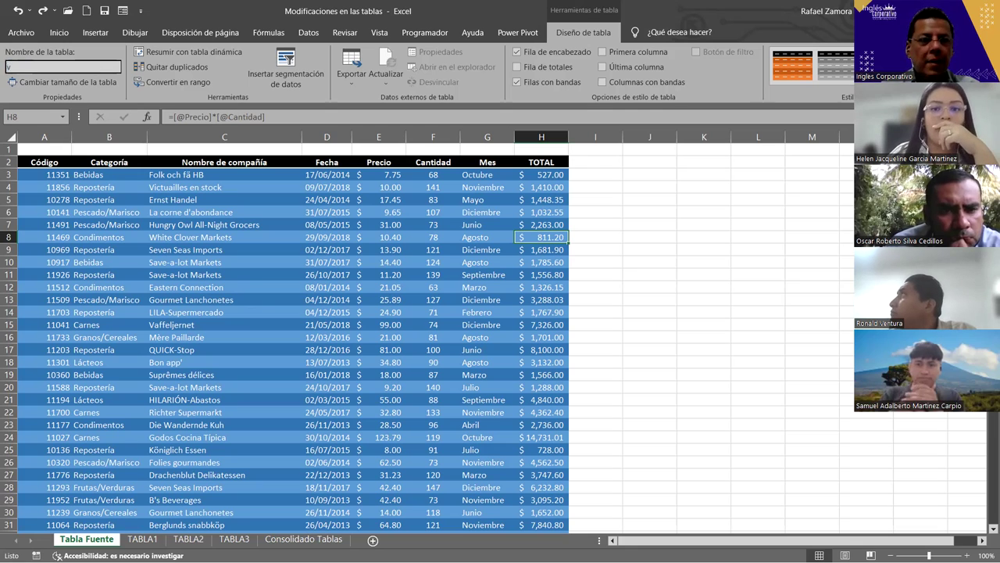
pyautogui.write('entas')
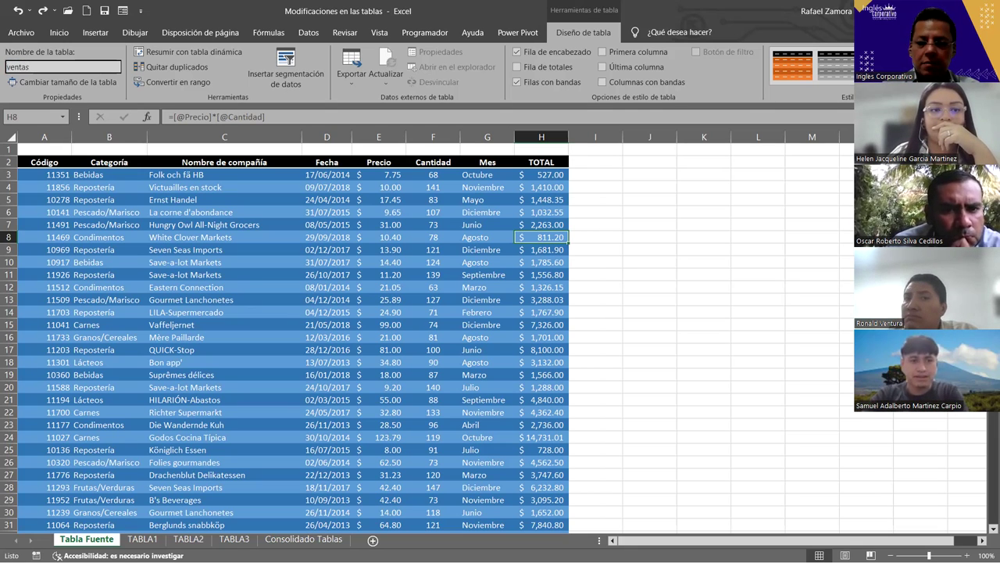
pyautogui.press('Return')
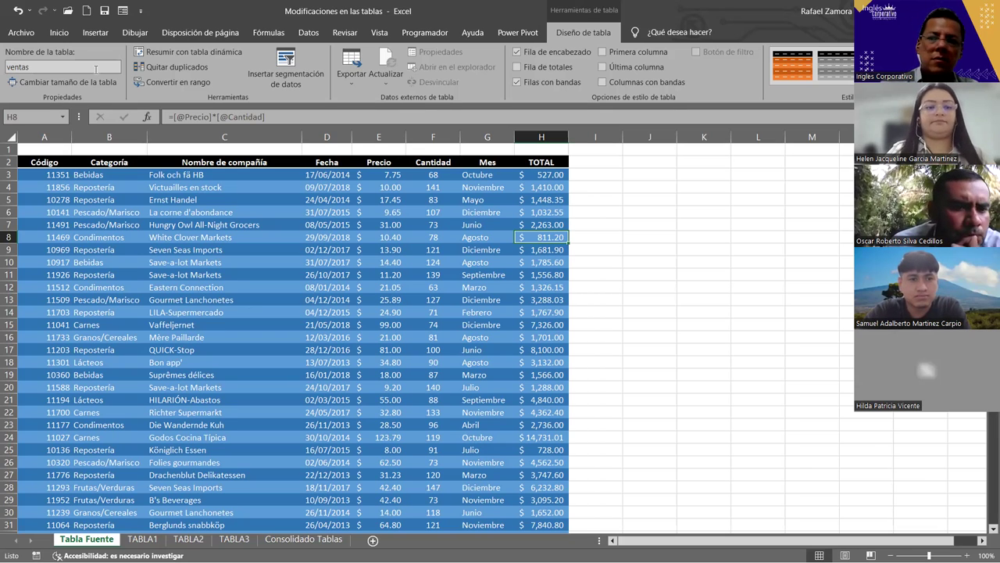
# - Open Administrador de nombres from Fórmulas to confirm ventas is listed, then close it
pyautogui.click(653, 255)
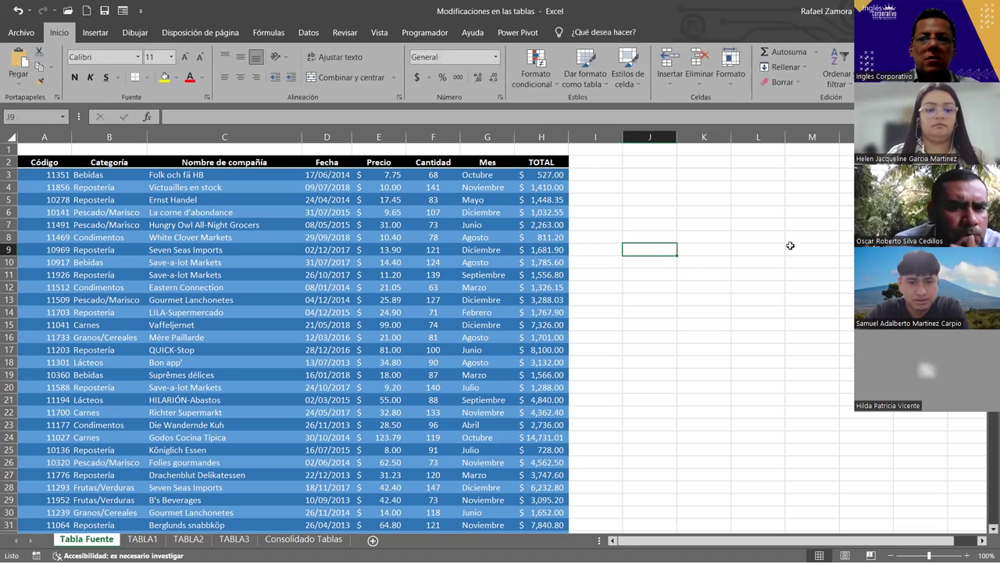
pyautogui.click(735, 297)
pyautogui.click(647, 239)
pyautogui.click(727, 225)
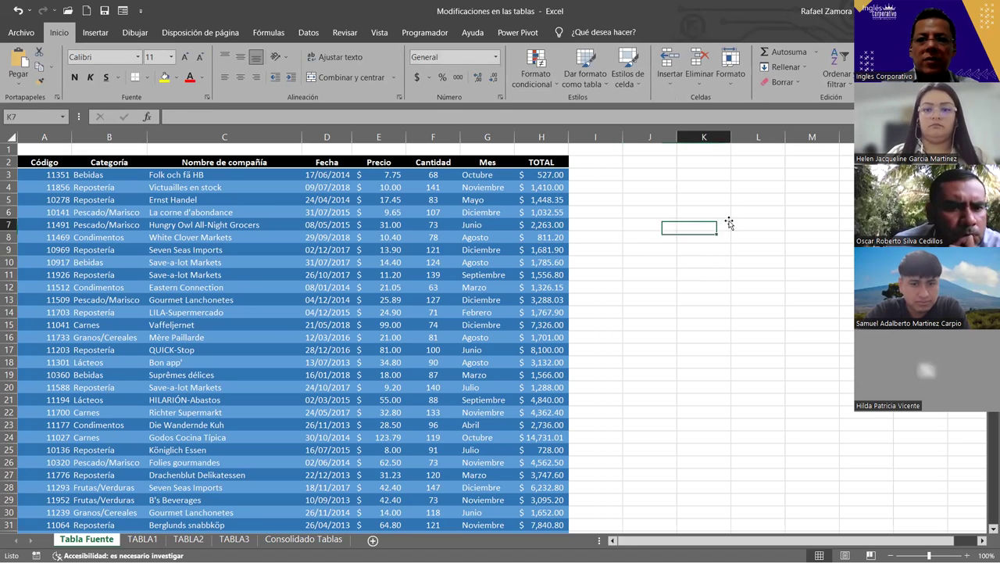
pyautogui.click(444, 250)
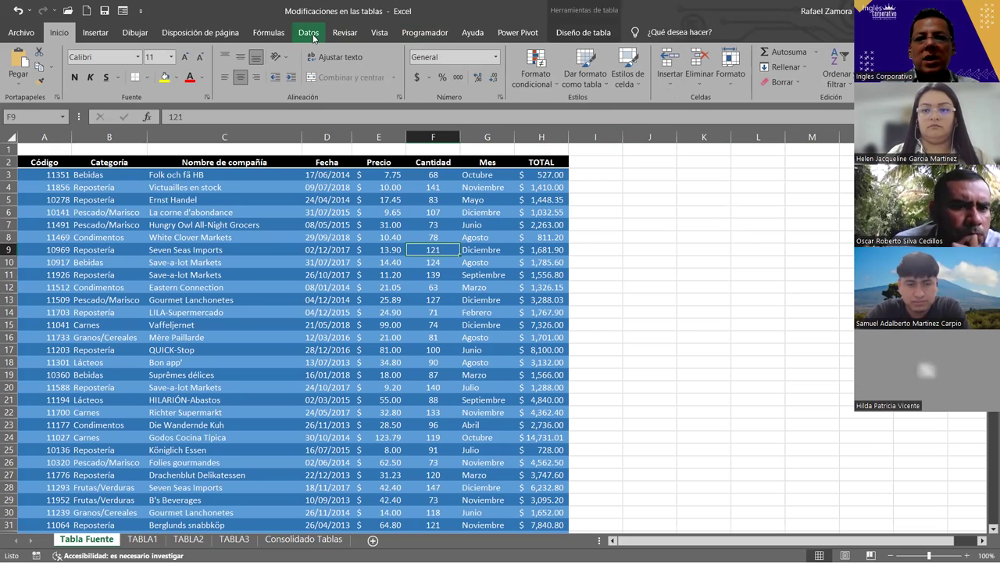
pyautogui.click(278, 34)
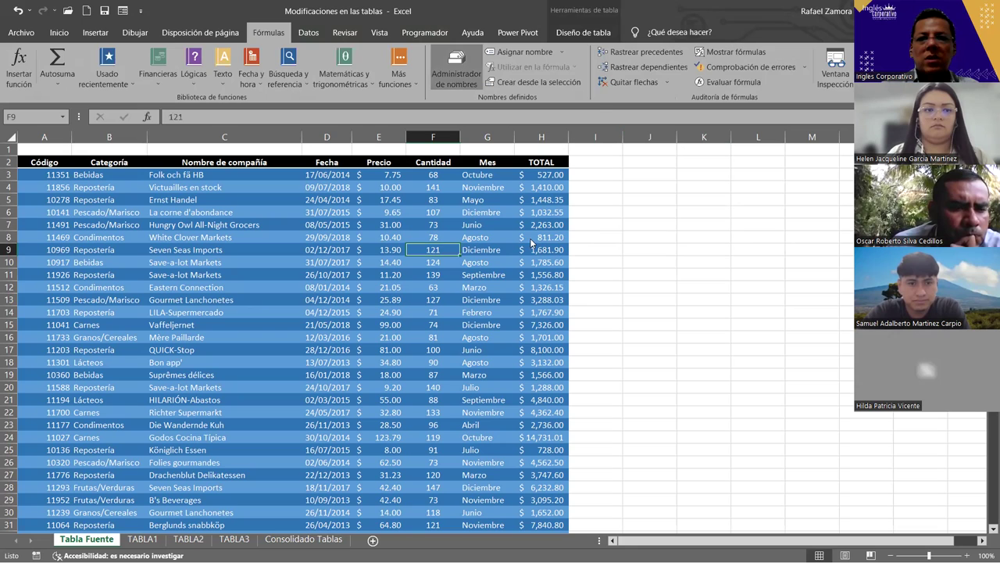
pyautogui.click(456, 69)
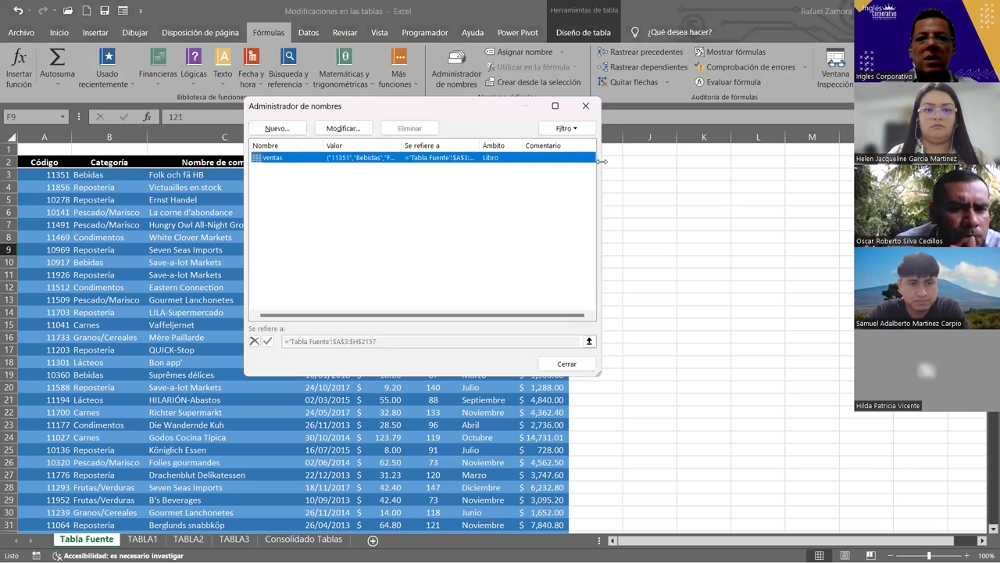
pyautogui.click(590, 110)
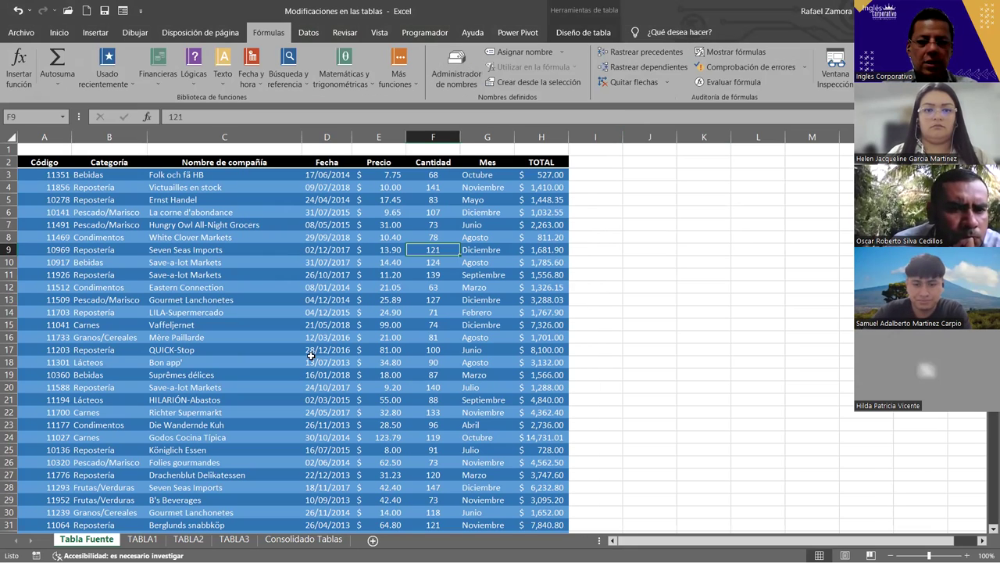
pyautogui.click(397, 378)
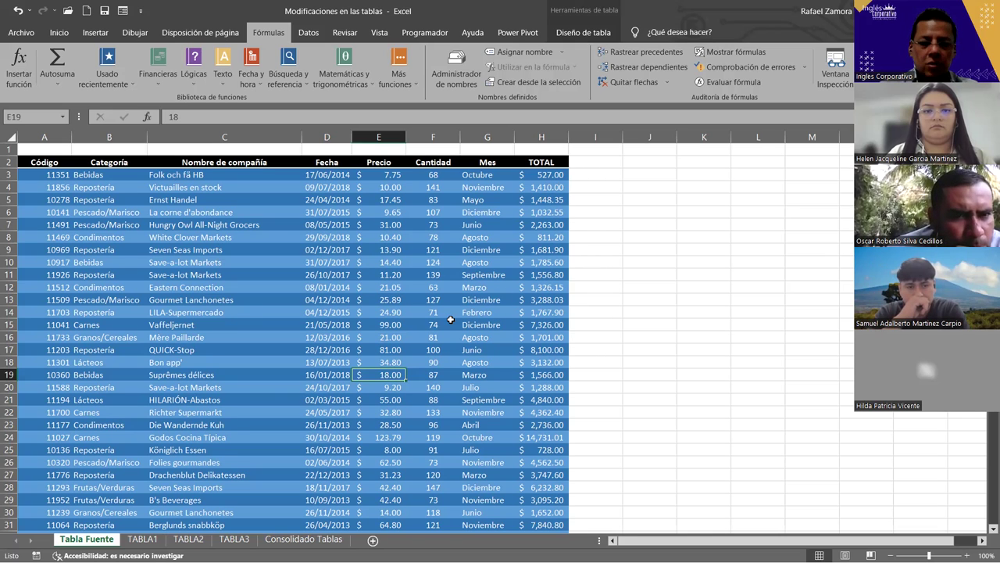
# - Jump to the table's last row, 2157, and back to the Precio header
pyautogui.hotkey('ctrl', 'Down')
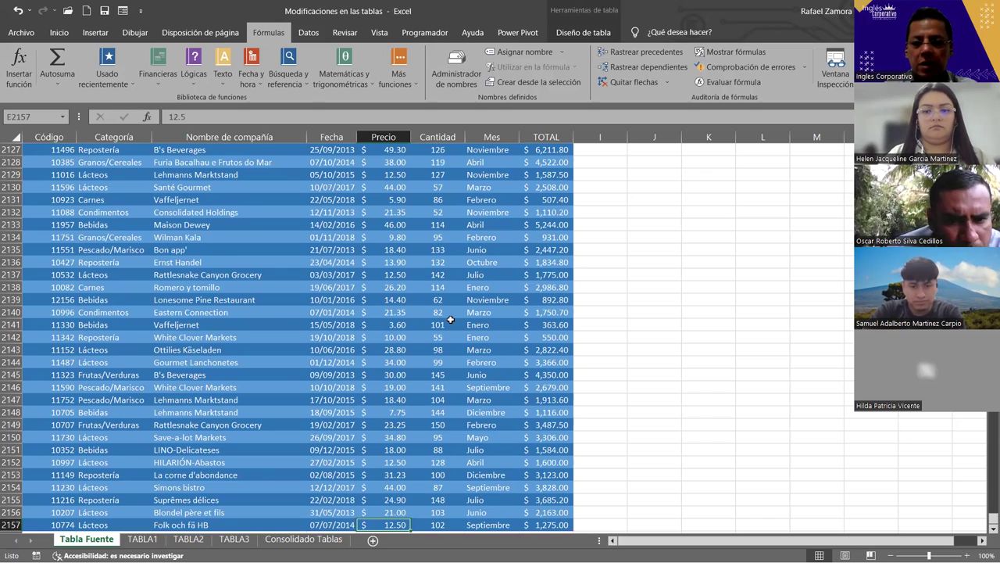
pyautogui.hotkey('ctrl', 'Up')
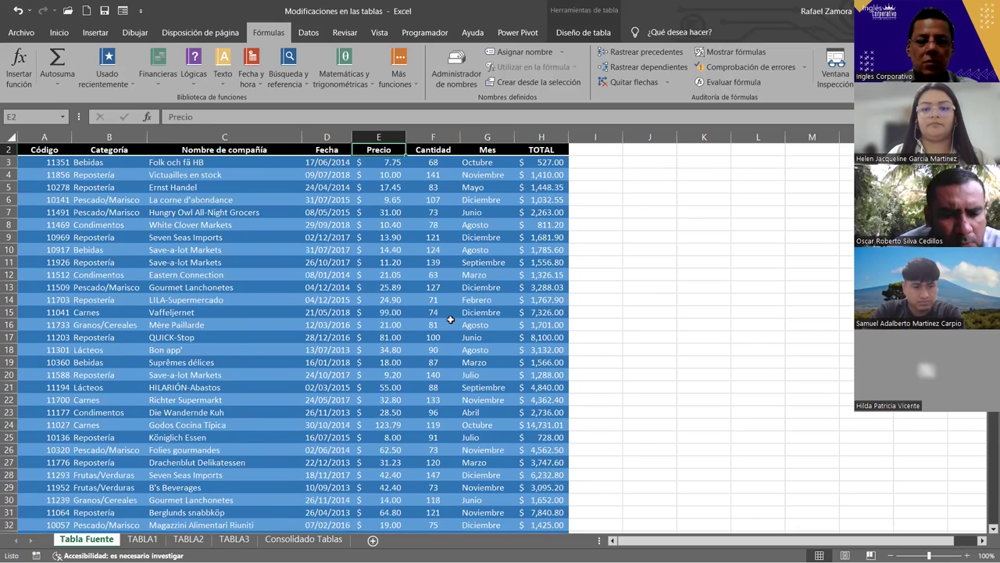
pyautogui.scroll(1, 451, 319)
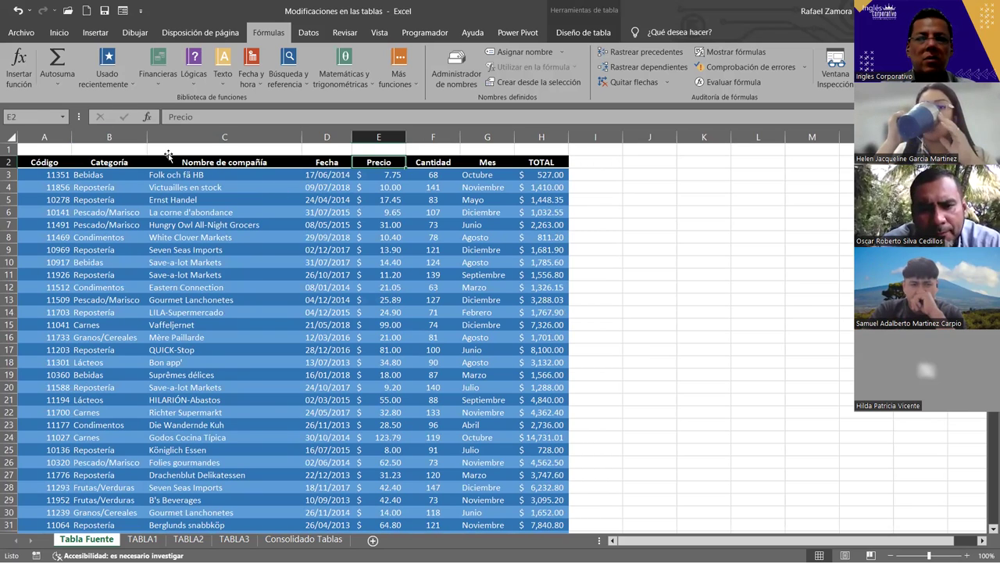
pyautogui.click(487, 359)
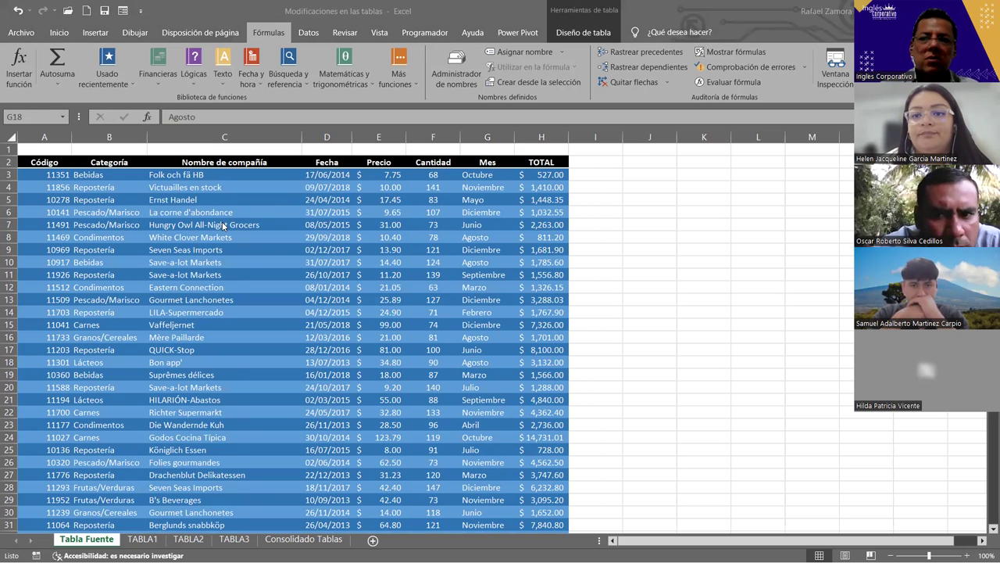
# - Look at Gourmet Lanchonetes in C13, then start typing 'VEntales Gourmet Lanchonetes' in J5
pyautogui.hotkey('alt', 'Tab')
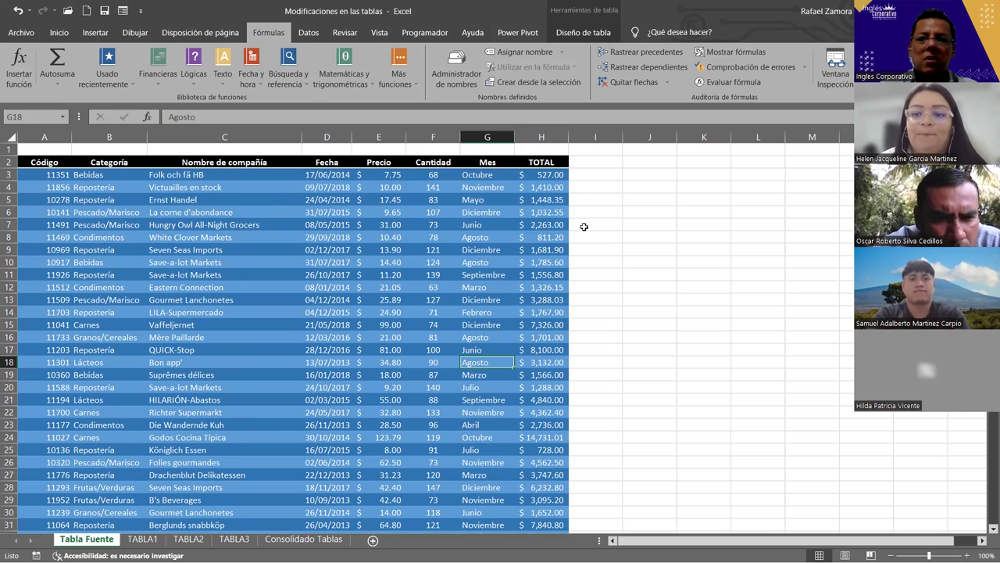
pyautogui.click(649, 191)
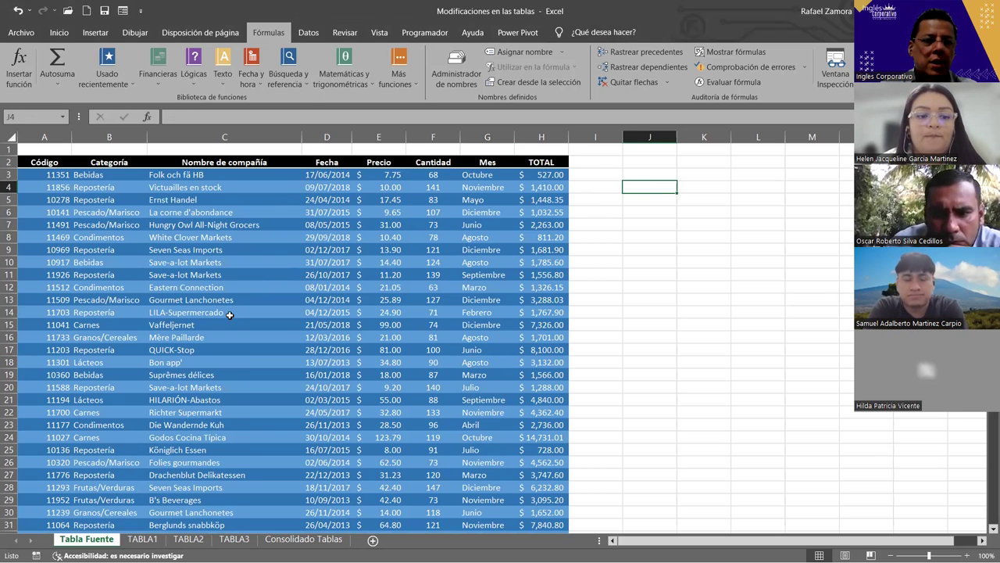
pyautogui.press('alt')
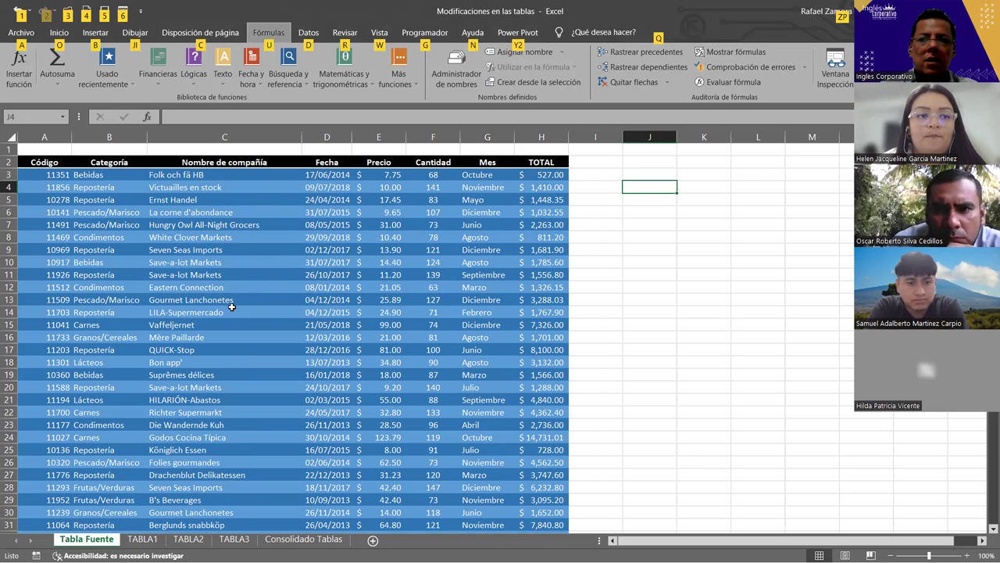
pyautogui.click(232, 301)
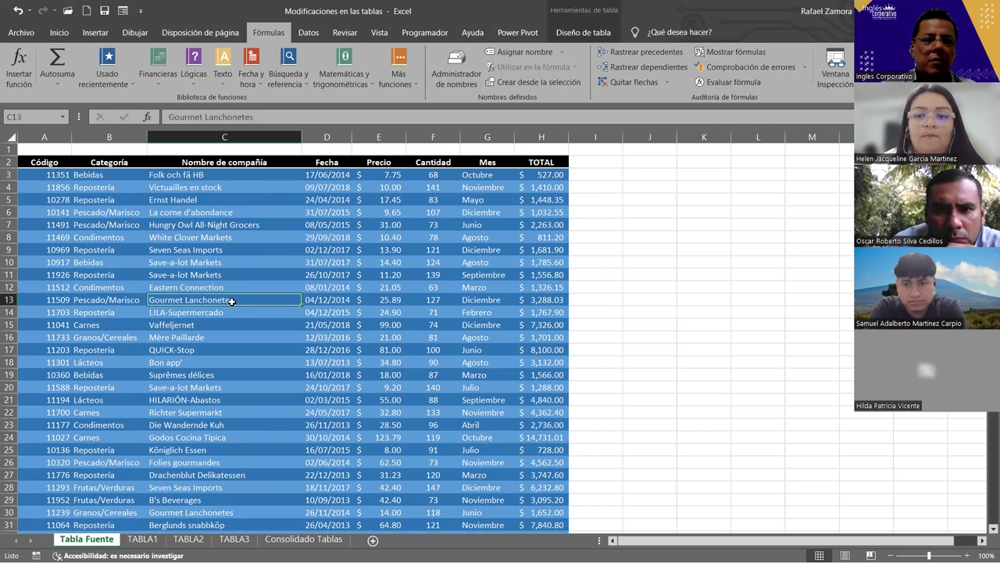
pyautogui.press('F2')
pyautogui.press('Escape')
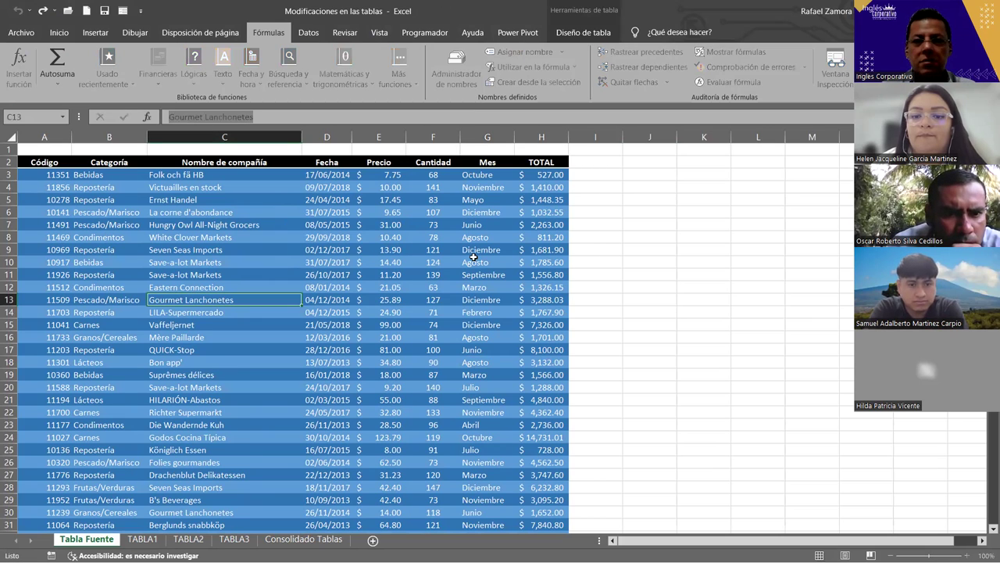
pyautogui.click(647, 203)
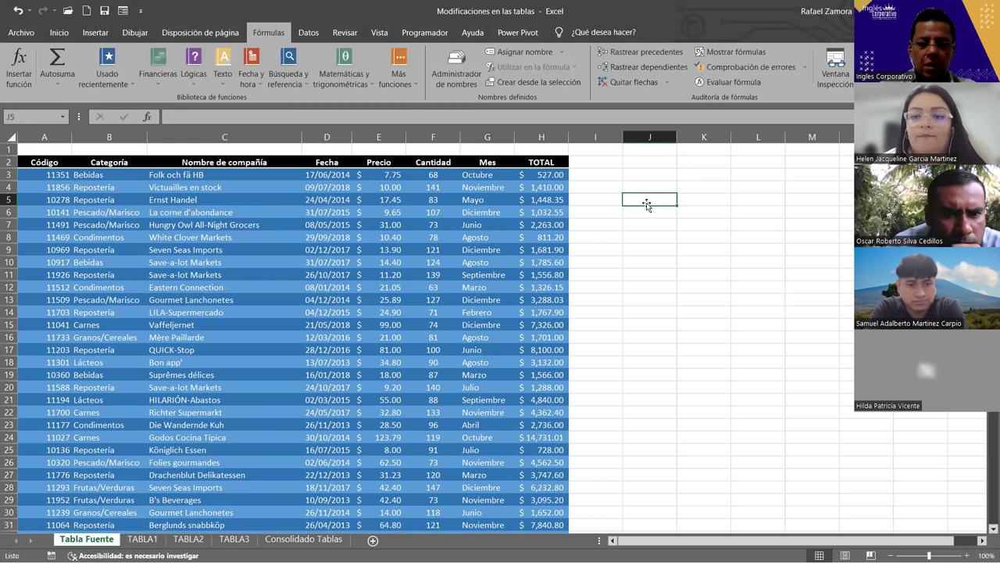
pyautogui.write('VEn')
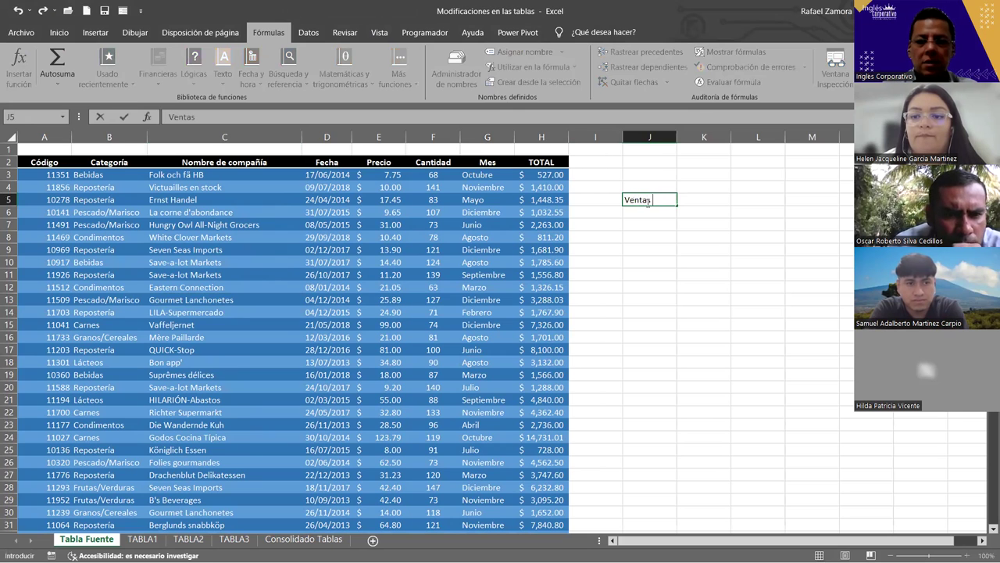
pyautogui.write('tales')
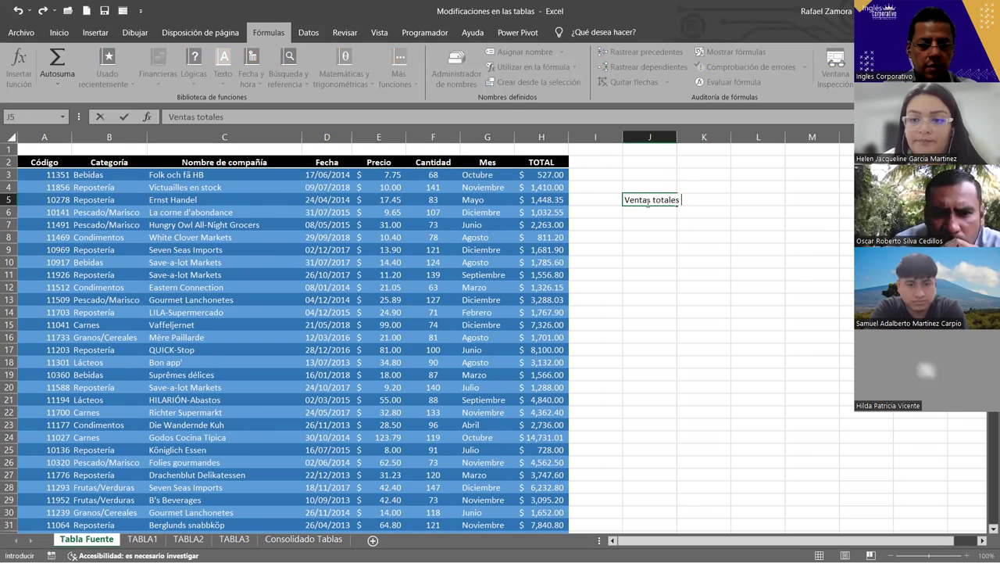
pyautogui.write(' Gourmet Lanchonetes')
# - Commit the 'Ventas totales Gourmet Lanchonetes' heading and merge and center it across J5:L5
pyautogui.press('Return')
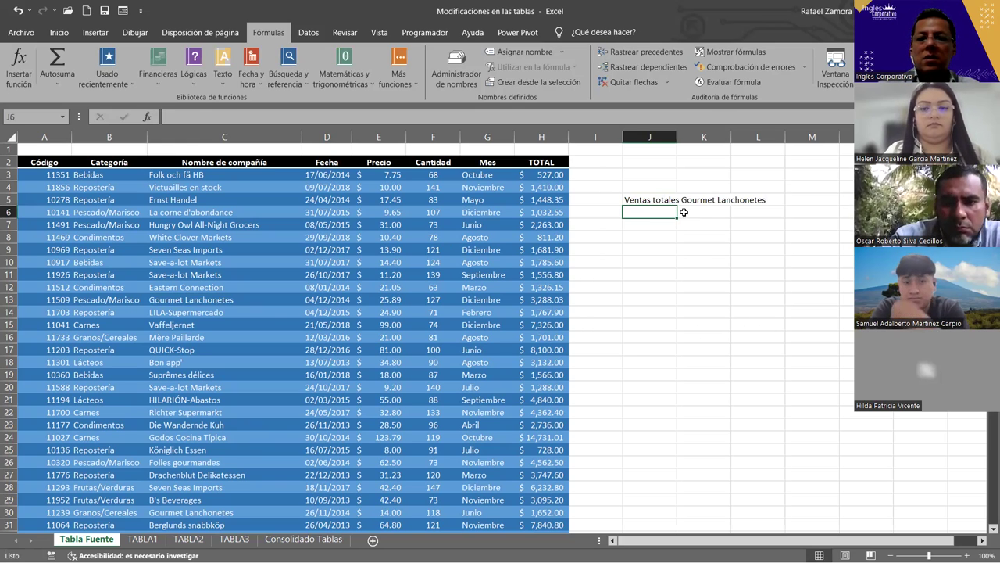
pyautogui.click(652, 198)
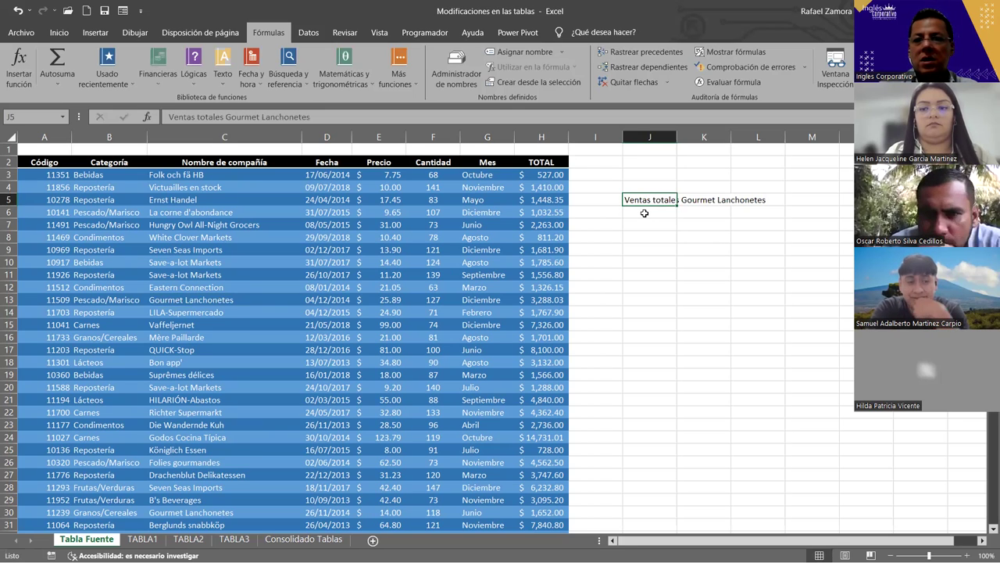
pyautogui.keyDown('shift'); pyautogui.click(781, 200); pyautogui.keyUp('shift')
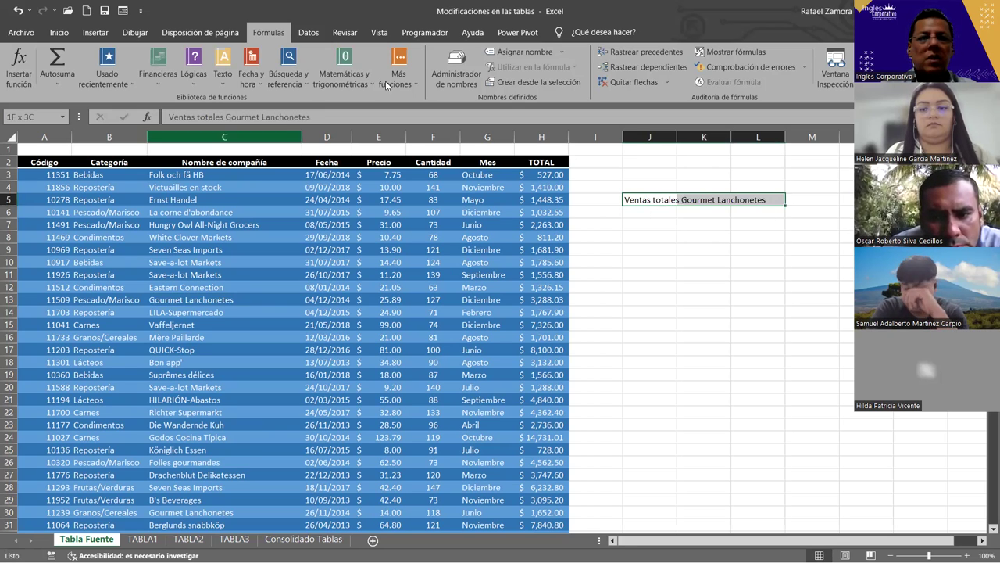
pyautogui.click(59, 32)
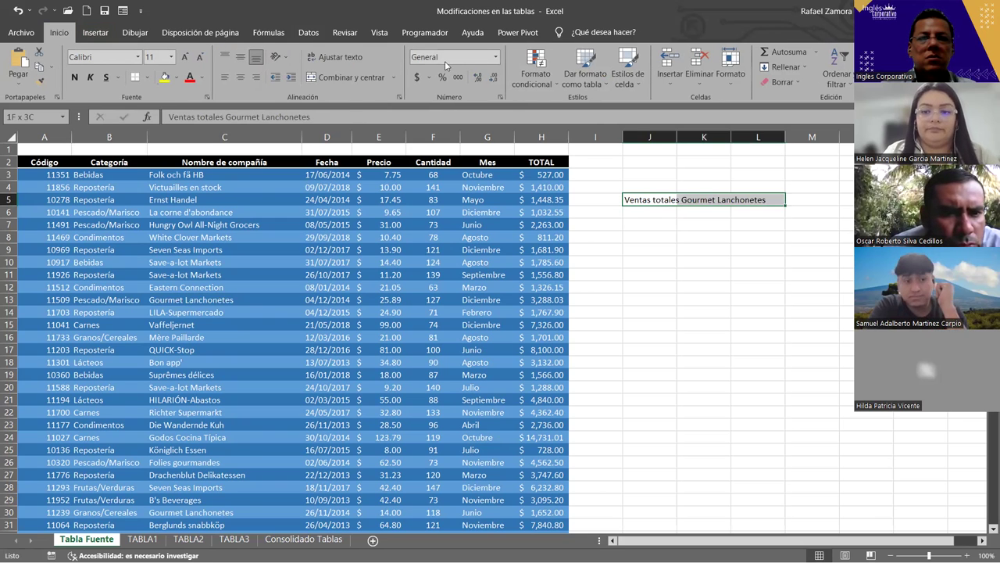
pyautogui.click(348, 77)
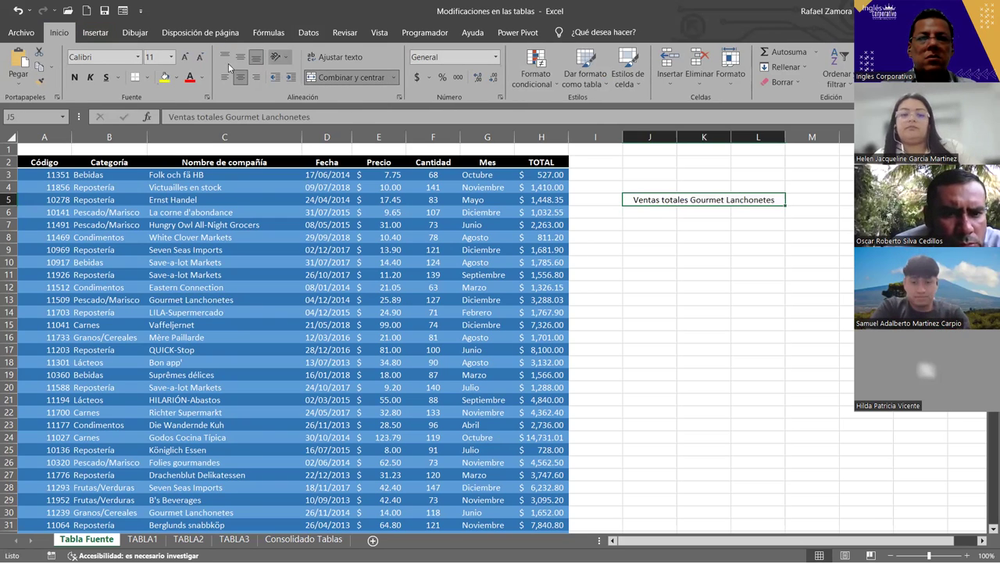
# - Make the heading bold and give it a light yellow fill
pyautogui.click(145, 77)
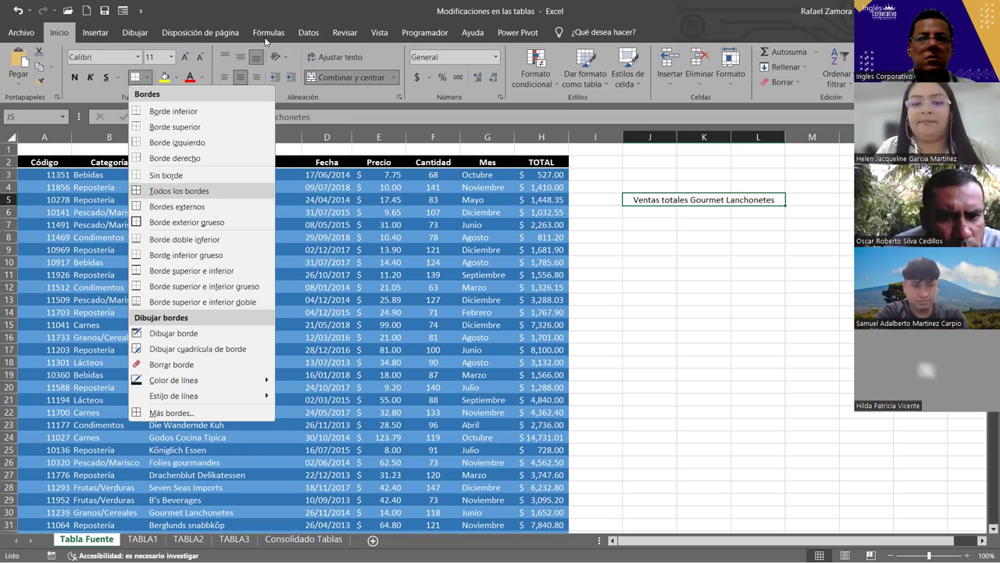
pyautogui.press('Escape')
pyautogui.hotkey('ctrl', 'n')
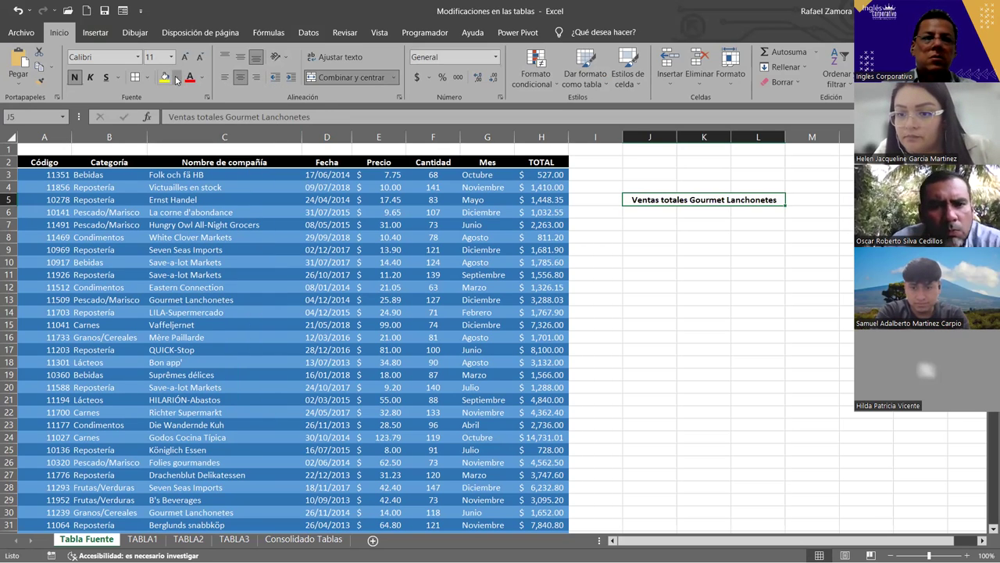
pyautogui.click(176, 78)
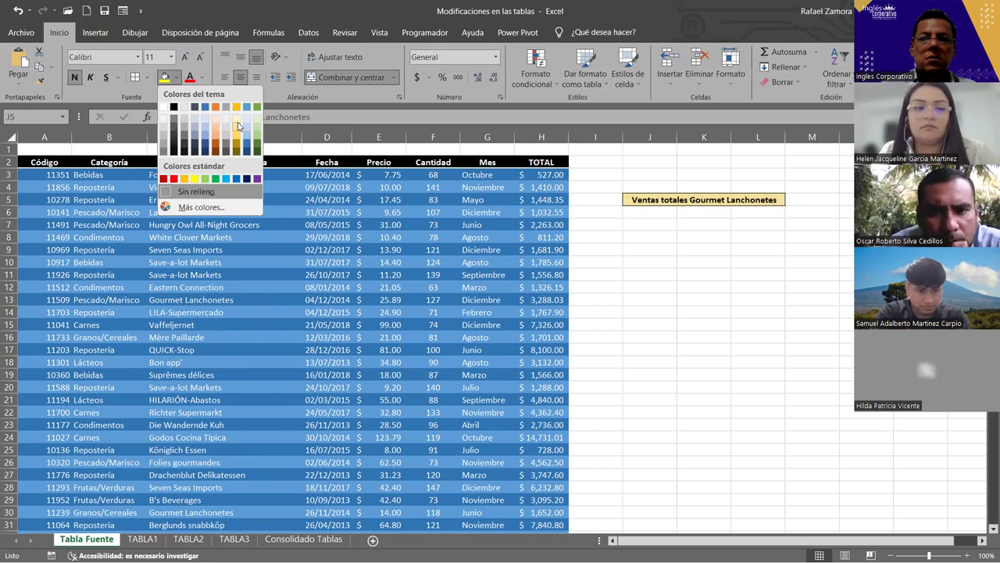
pyautogui.click(238, 126)
pyautogui.click(698, 250)
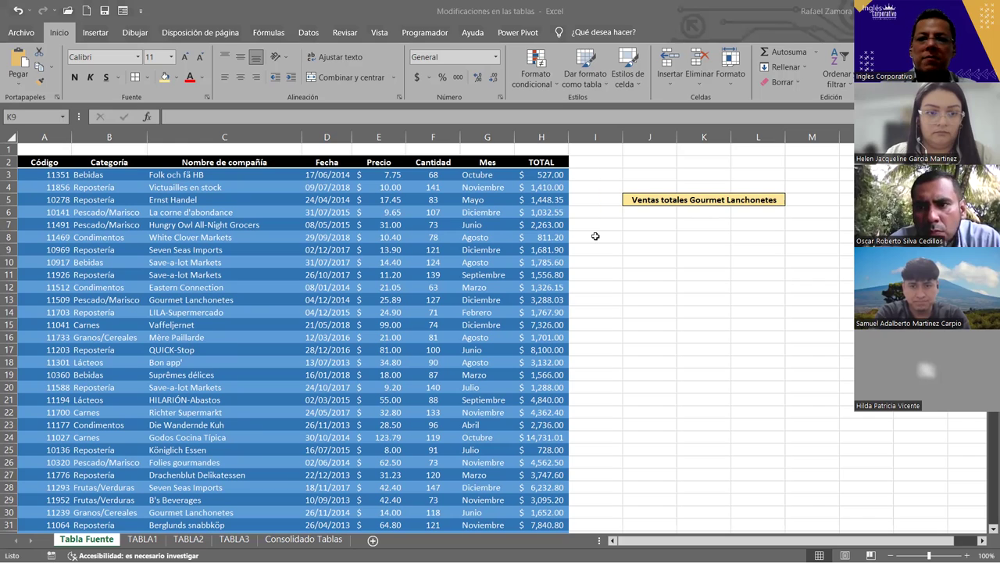
pyautogui.click(649, 212)
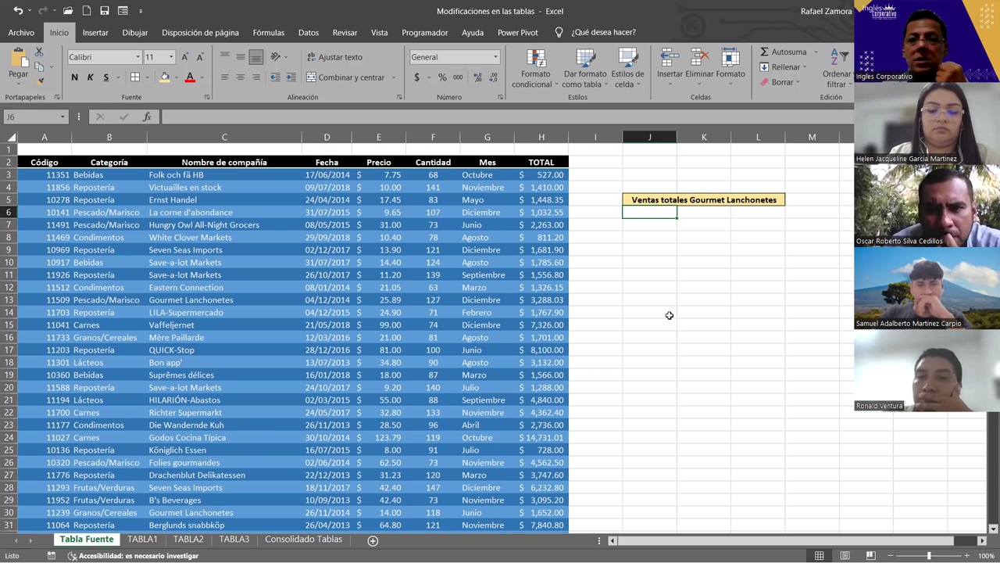
# - Narrow column I, autofit the Fecha column to show its dates, and start typing =sum in J6
pyautogui.click(664, 199)
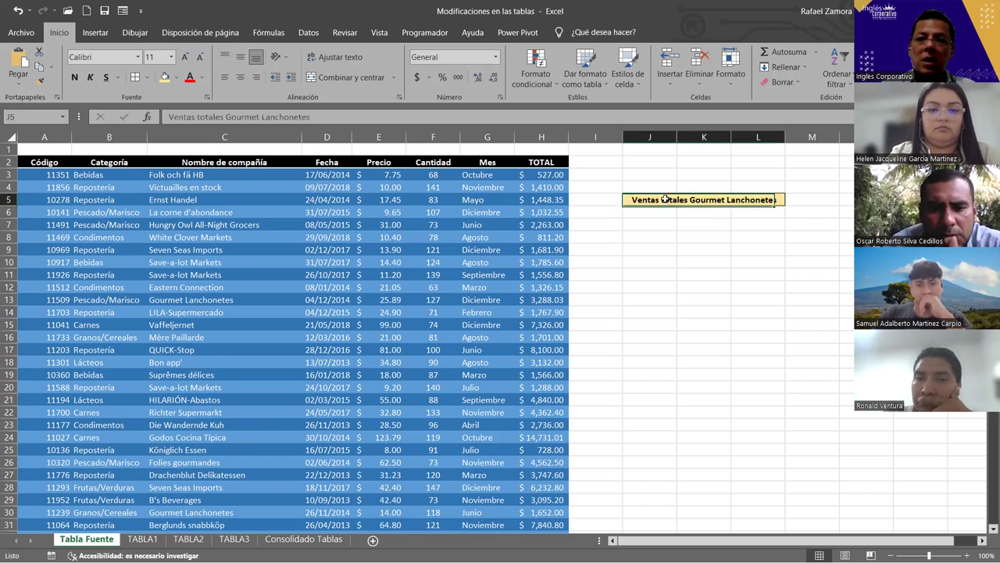
pyautogui.keyDown('ctrl'); pyautogui.scroll(1, 677, 258); pyautogui.keyUp('ctrl')
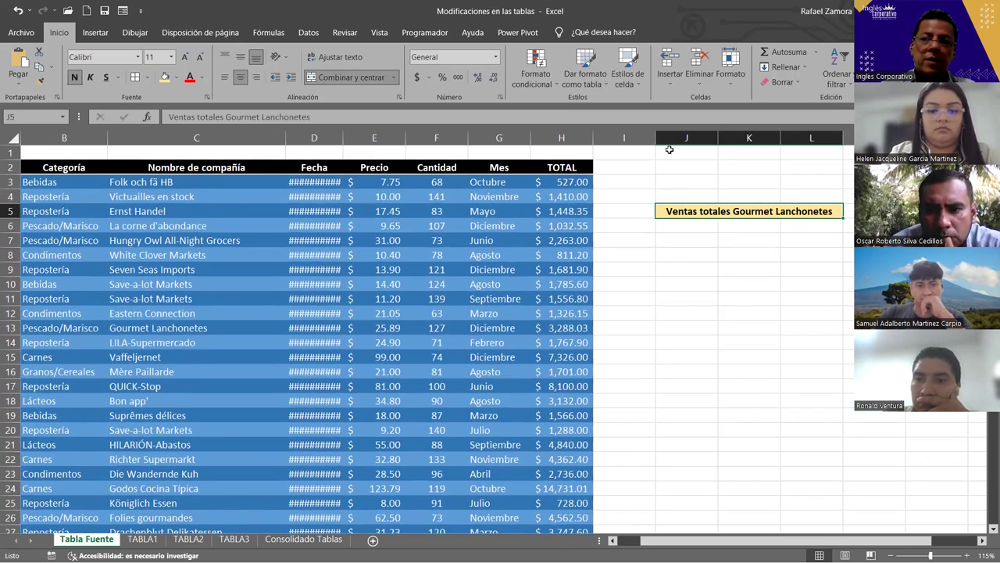
pyautogui.moveTo(655, 140); pyautogui.dragTo(626, 142)
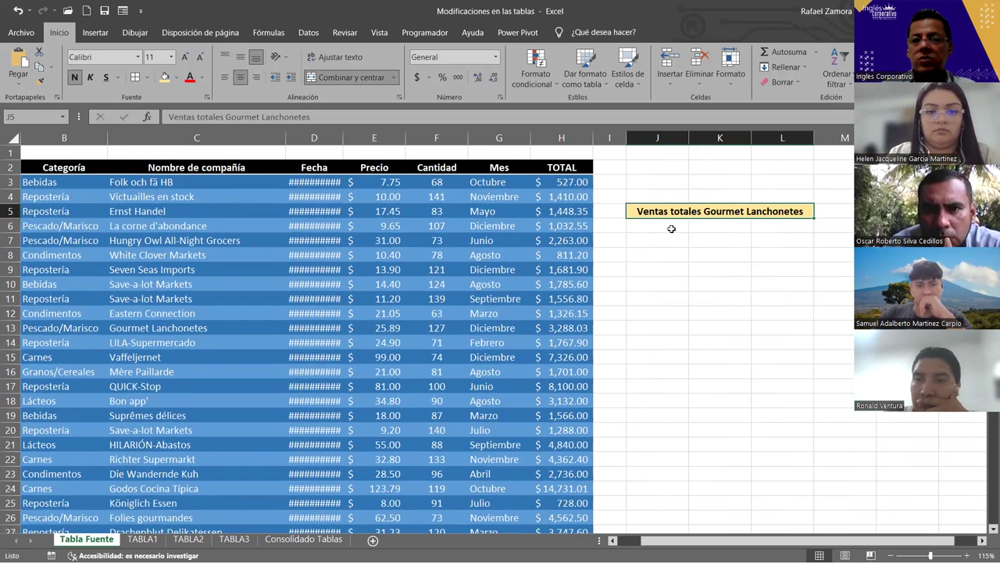
pyautogui.click(671, 228)
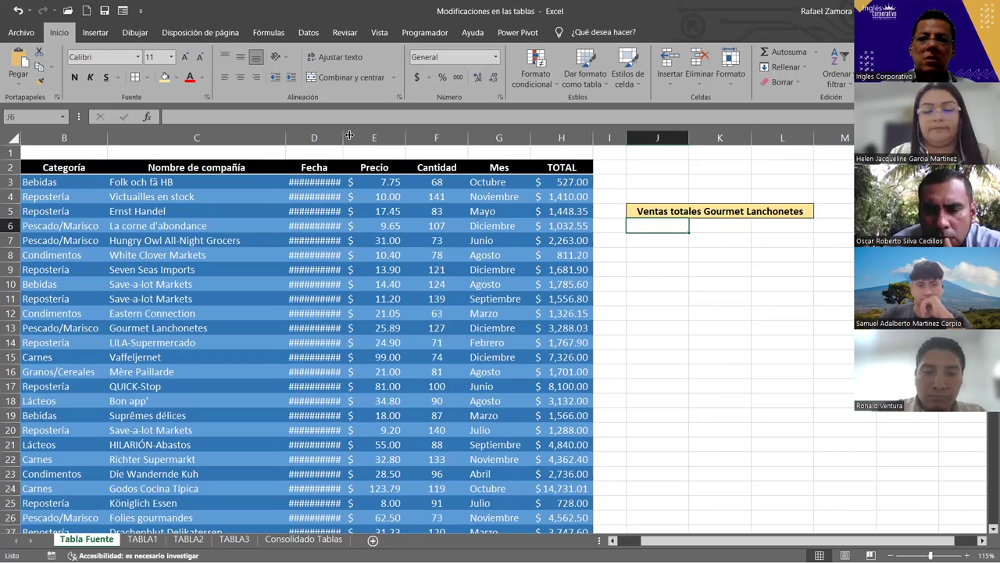
pyautogui.doubleClick(345, 137)
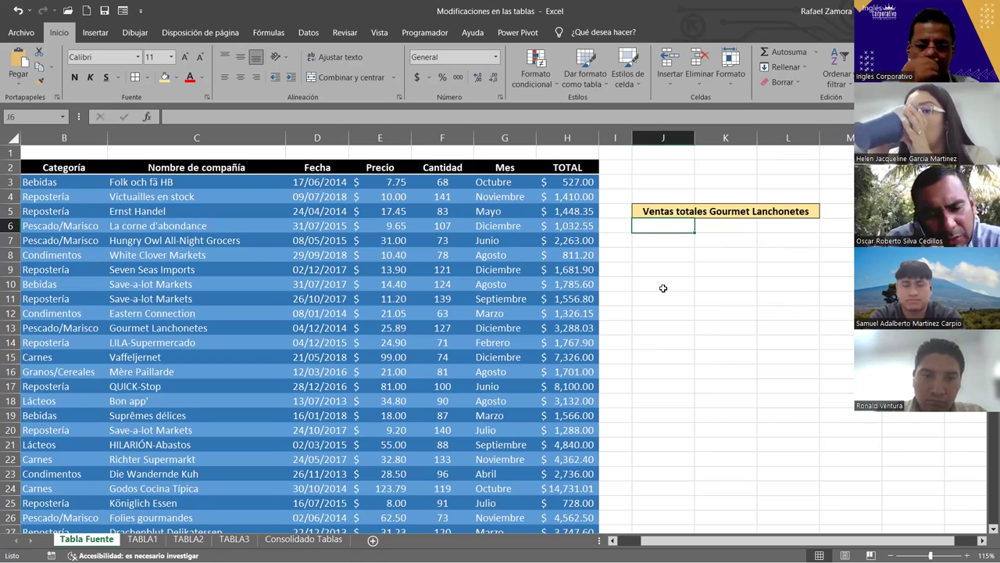
pyautogui.write('=')
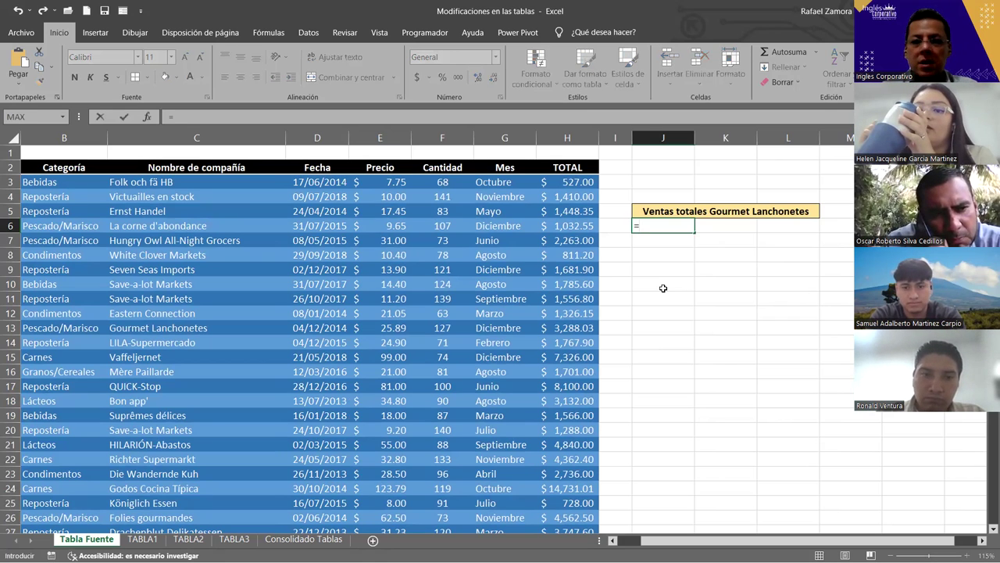
pyautogui.write('sum')
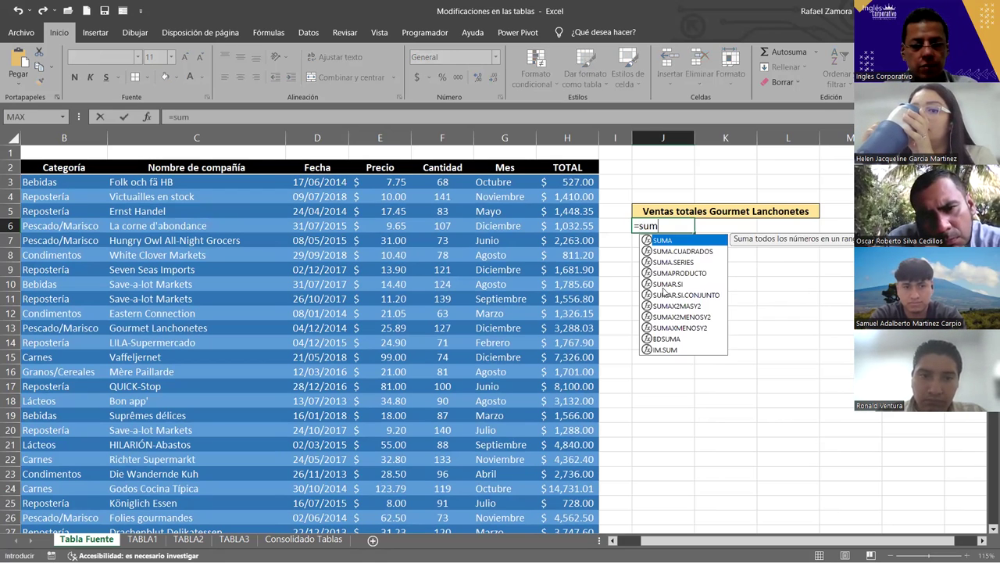
pyautogui.doubleClick(663, 286)
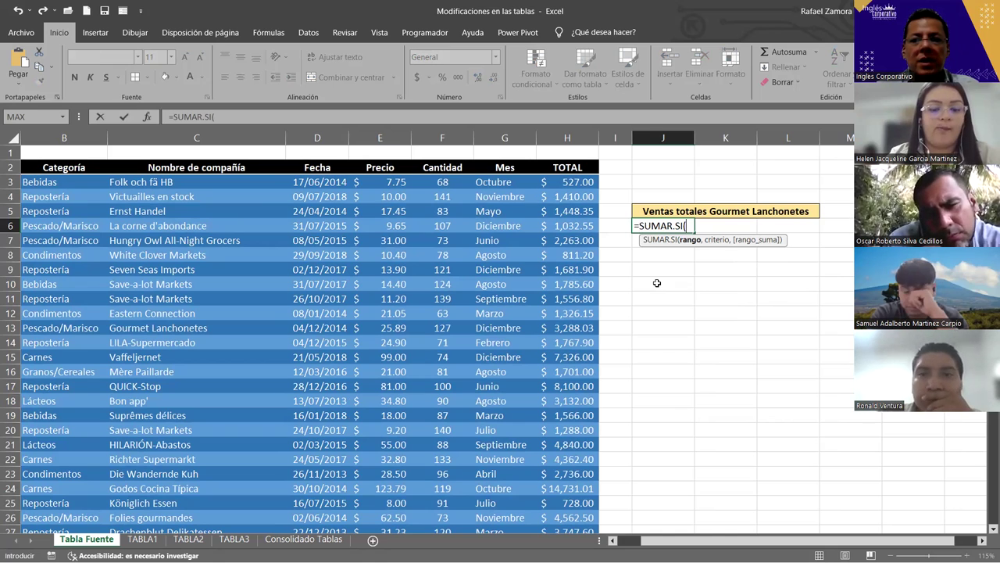
pyautogui.click(657, 283)
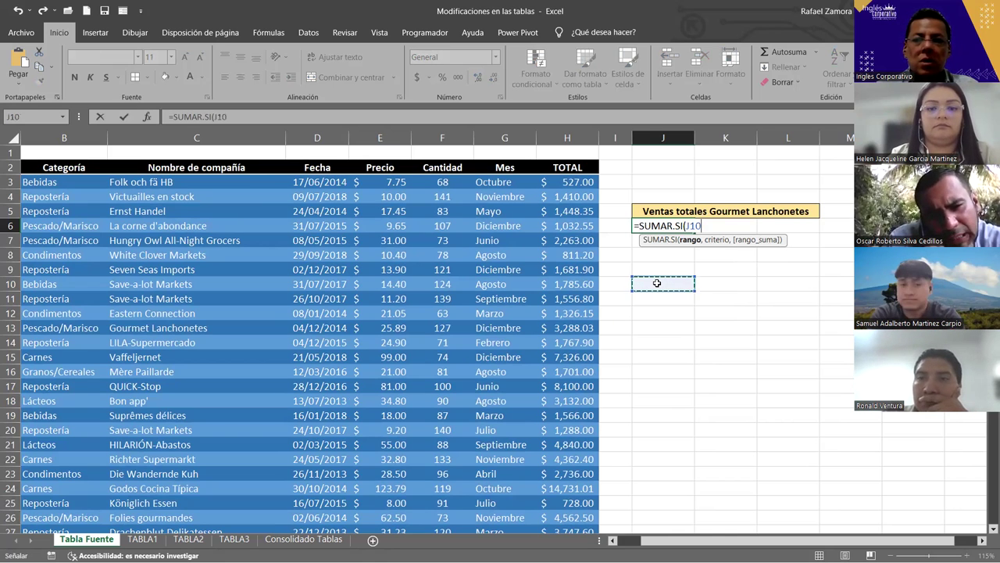
pyautogui.press('BackSpace')
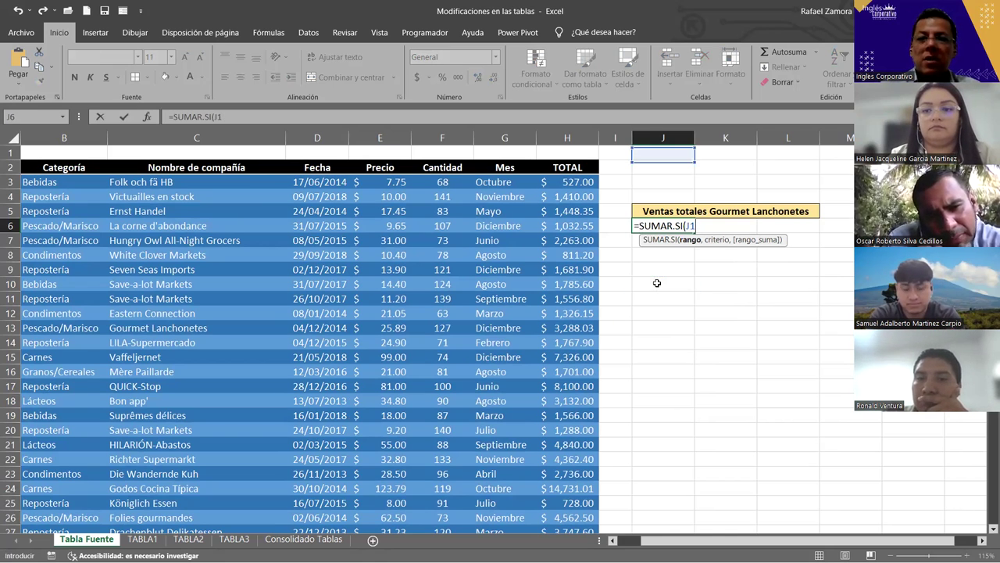
pyautogui.press('BackSpace')
pyautogui.press('BackSpace')
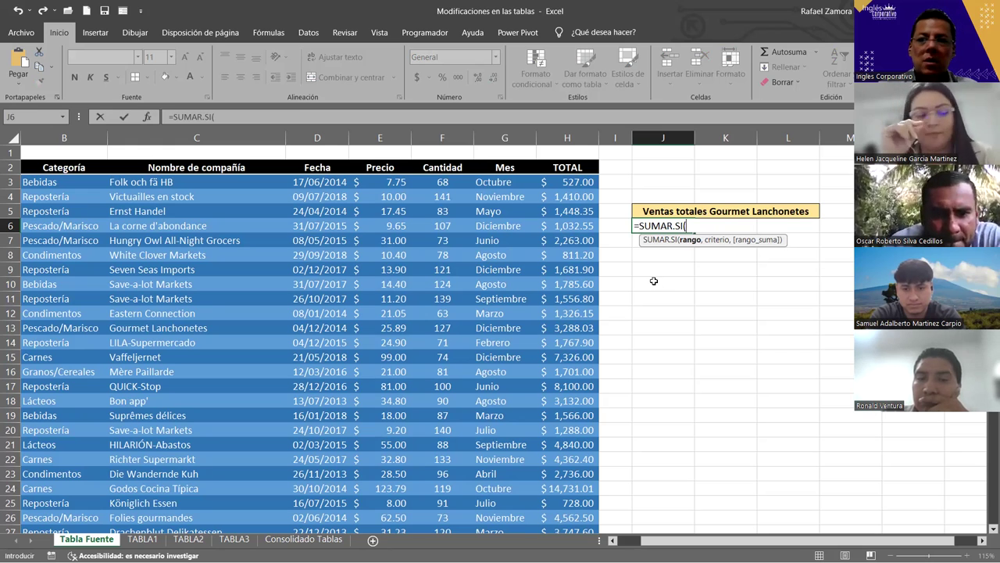
pyautogui.click(205, 181)
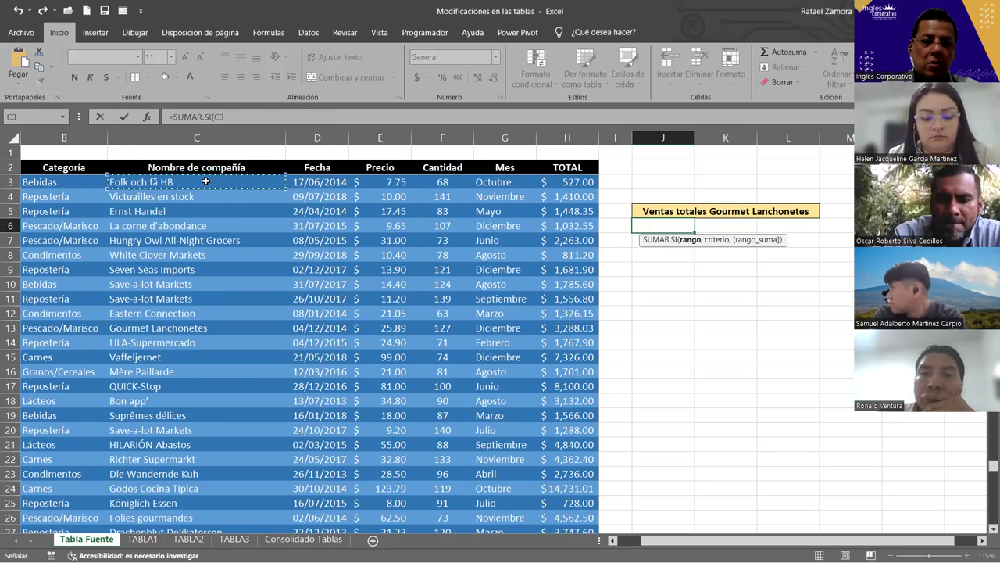
pyautogui.hotkey('ctrl', 'shift', 'Down')
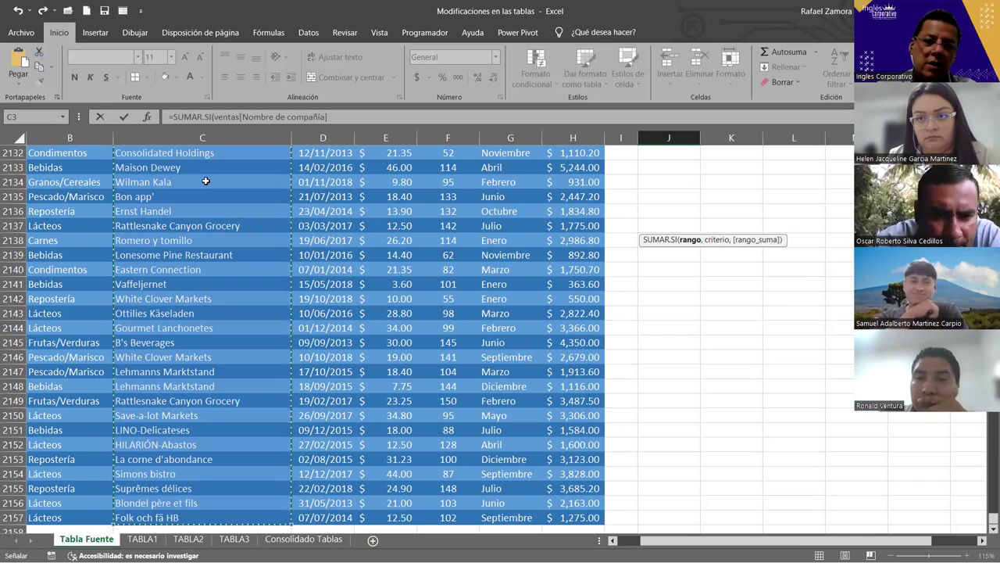
pyautogui.press('Escape')
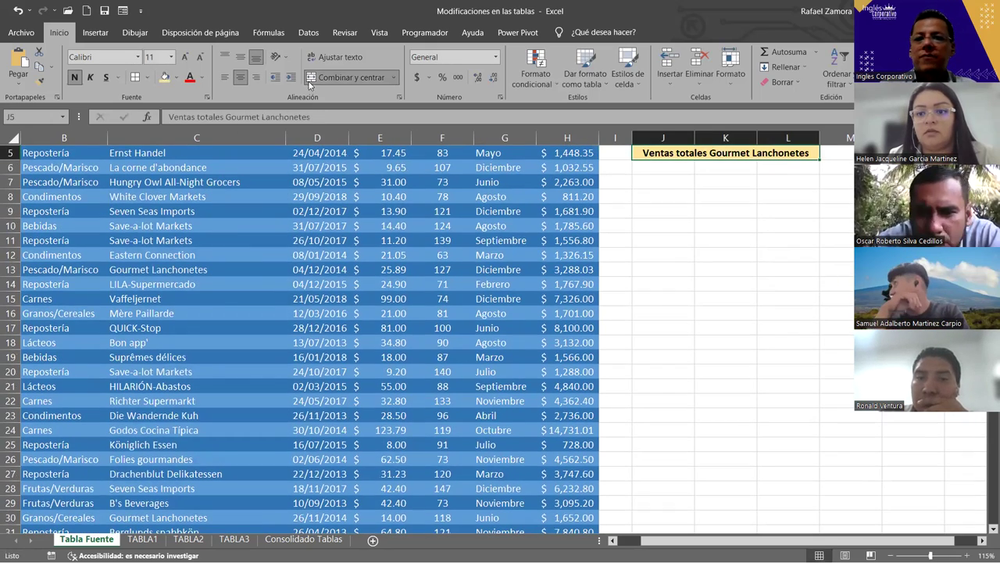
pyautogui.scroll(2, 681, 228)
pyautogui.click(681, 227)
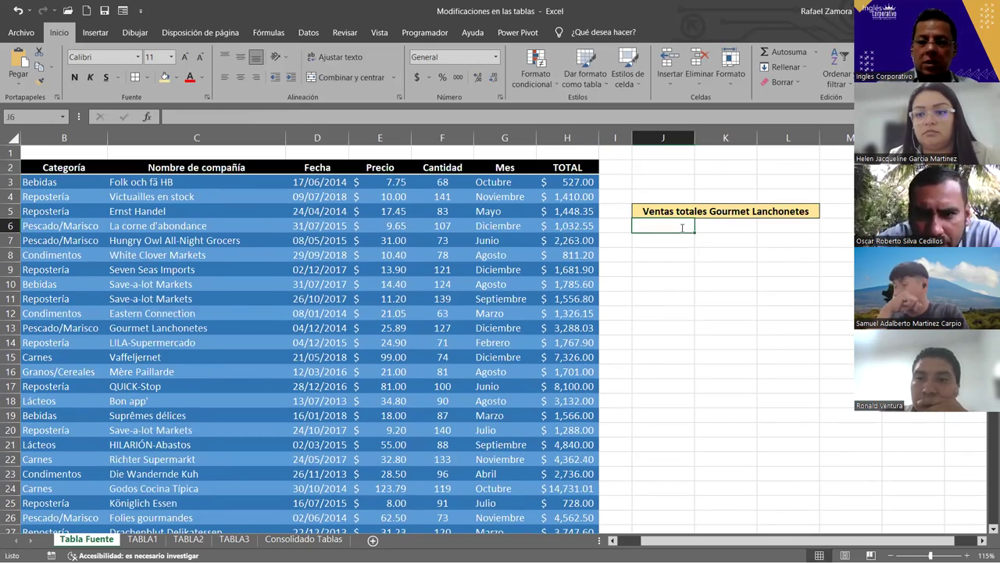
# - Build =SUMAR.SI(ventas[ in J6 to list the ventas table's columns
pyautogui.write('=sumar')
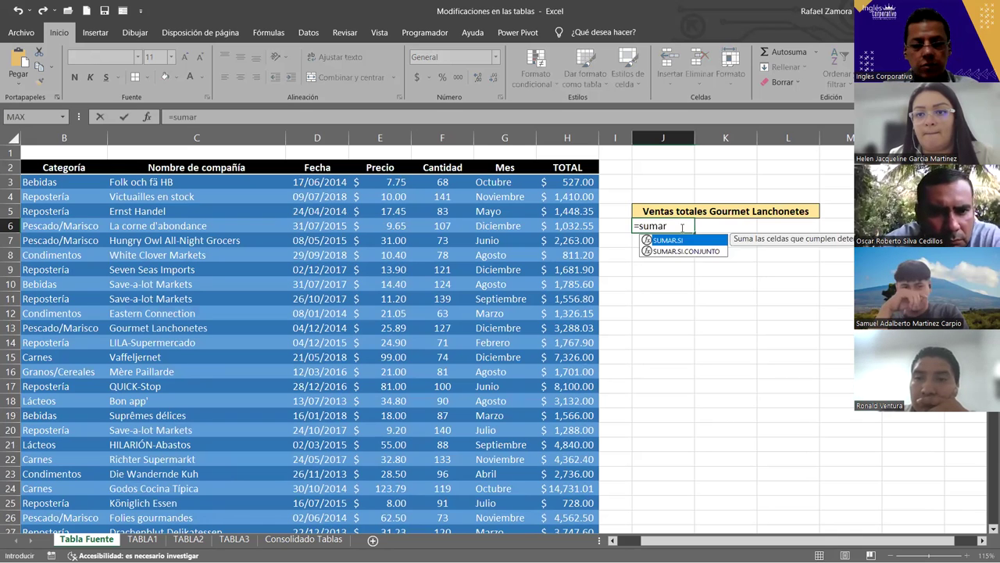
pyautogui.press('Tab')
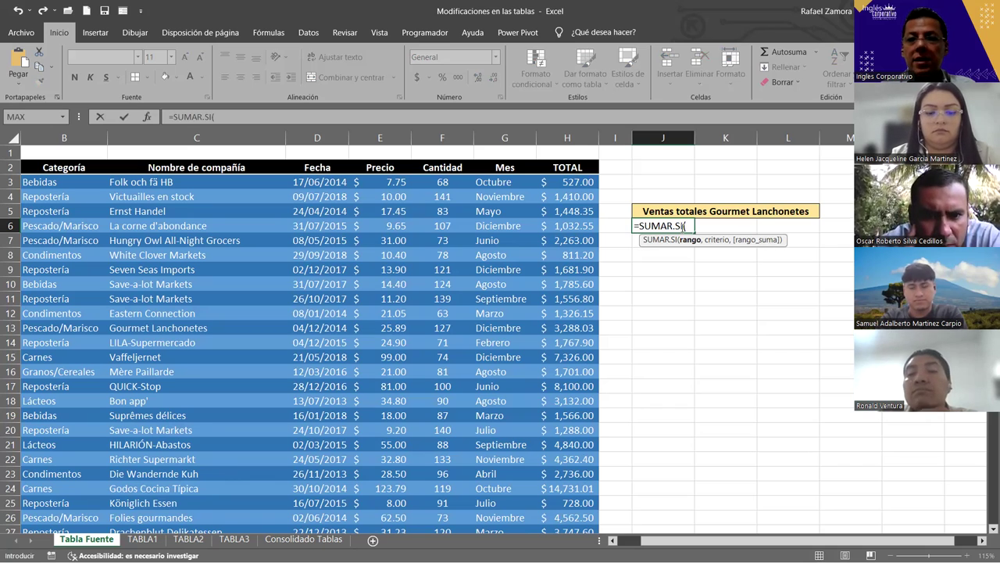
pyautogui.write('ven')
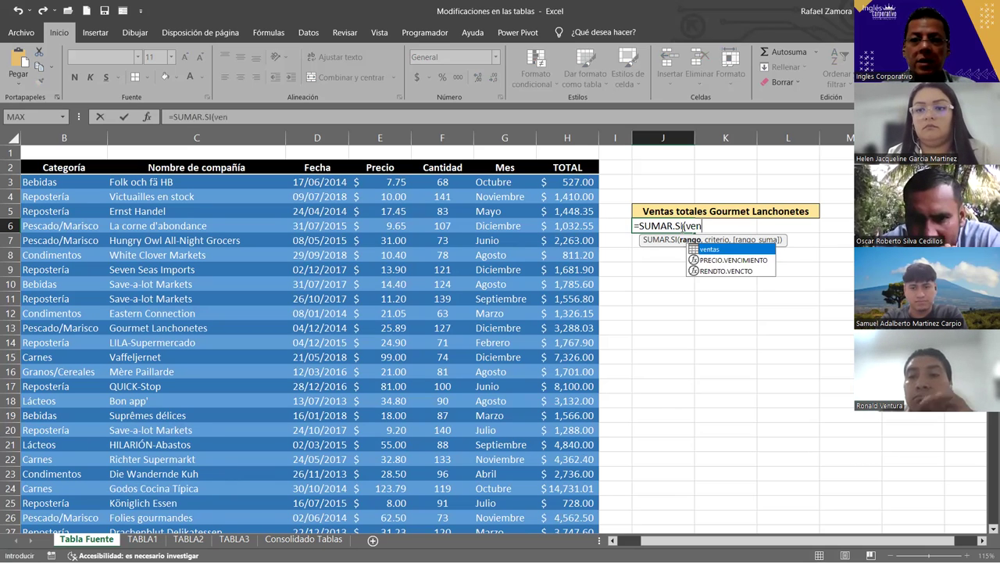
pyautogui.press('Tab')
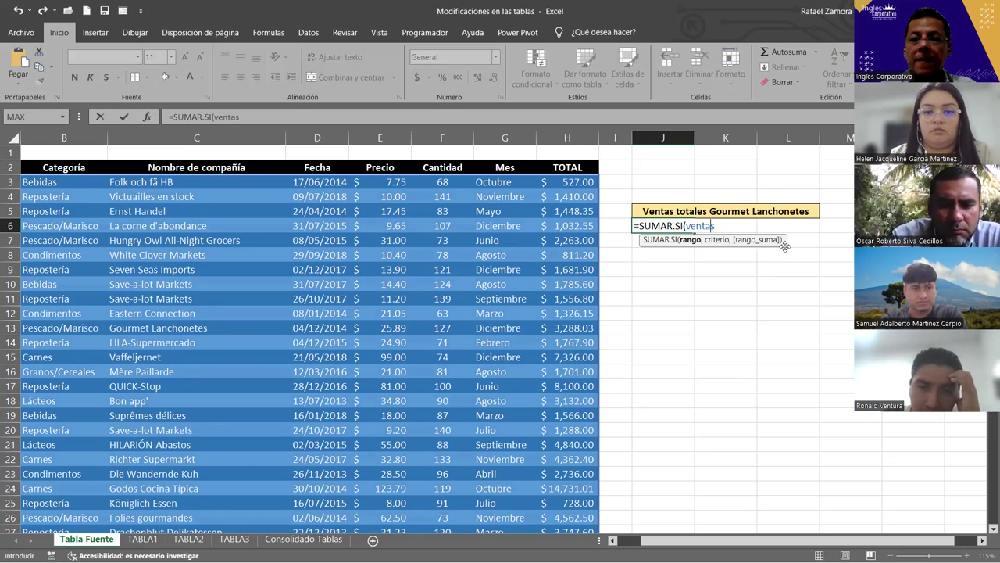
pyautogui.press('BackSpace')
pyautogui.press('BackSpace')
pyautogui.press('BackSpace')
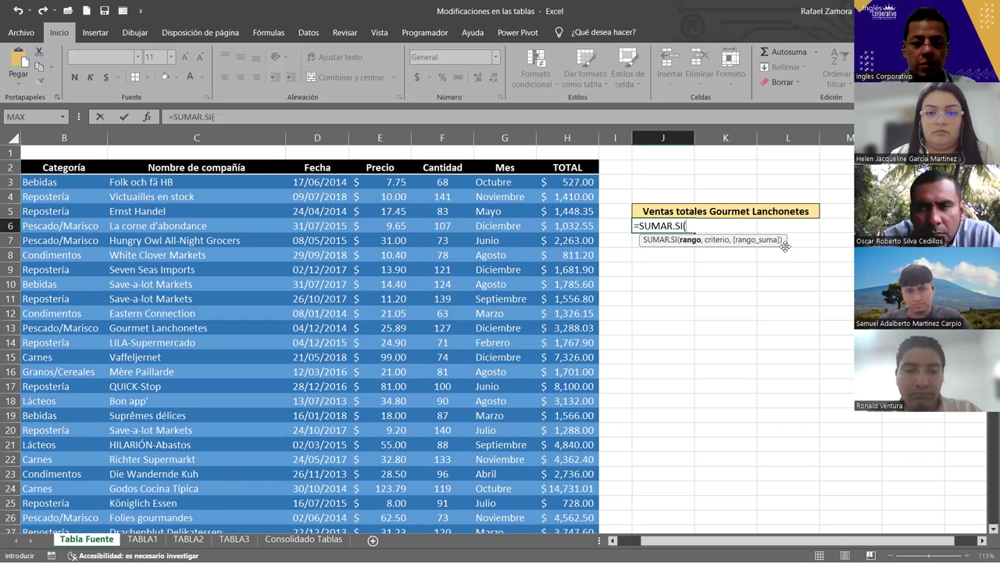
pyautogui.write('ven')
pyautogui.press('Tab')
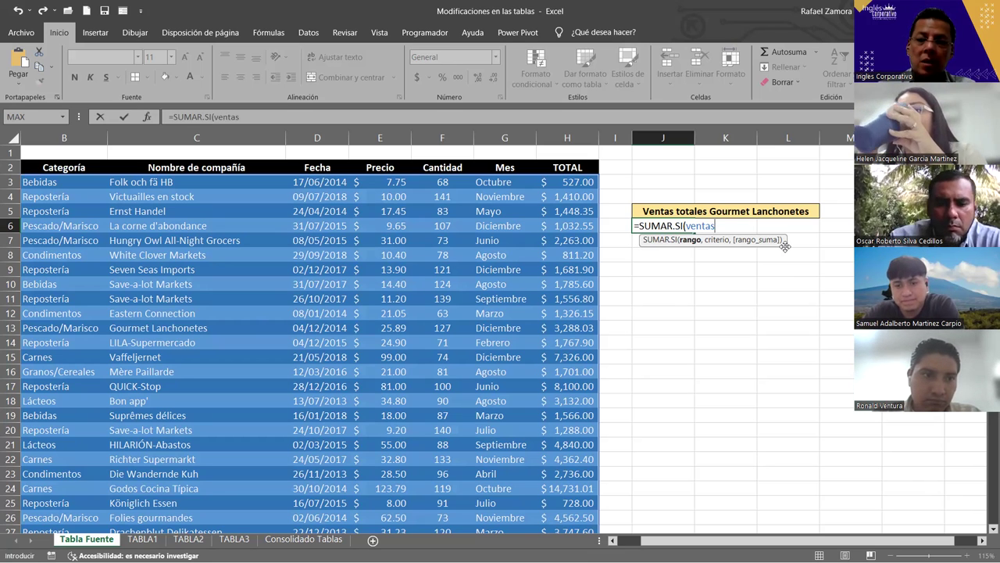
pyautogui.write('[')
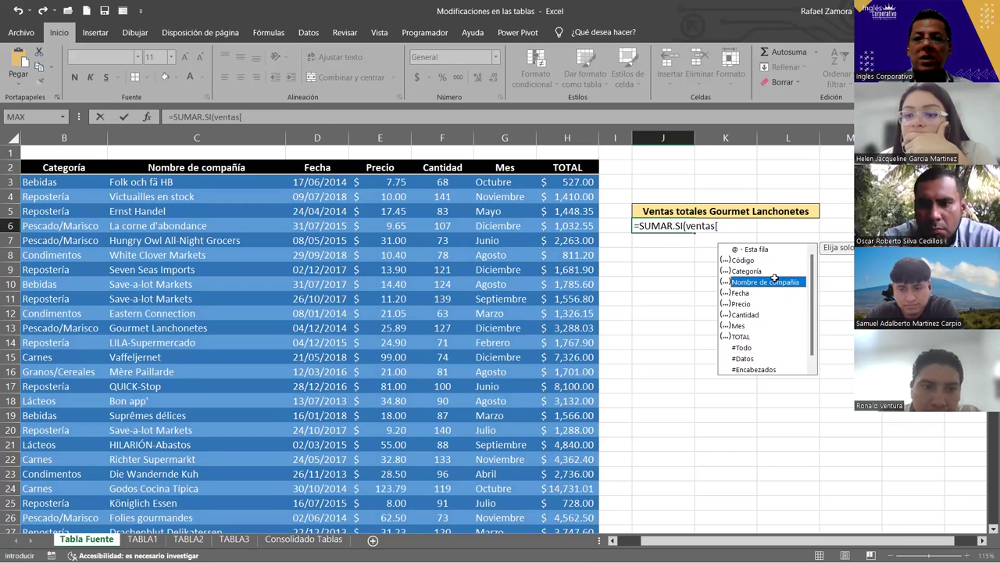
# - Use ventas[Nombre de compañía] as the range with the criterion "Gourmet Lanchonetes"
pyautogui.doubleClick(774, 282)
pyautogui.write(']')
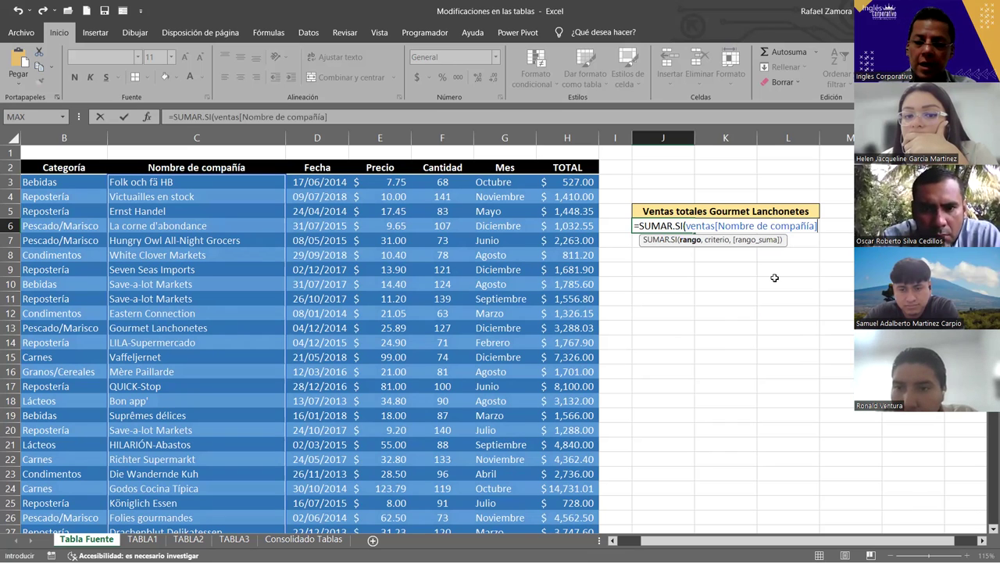
pyautogui.write(',')
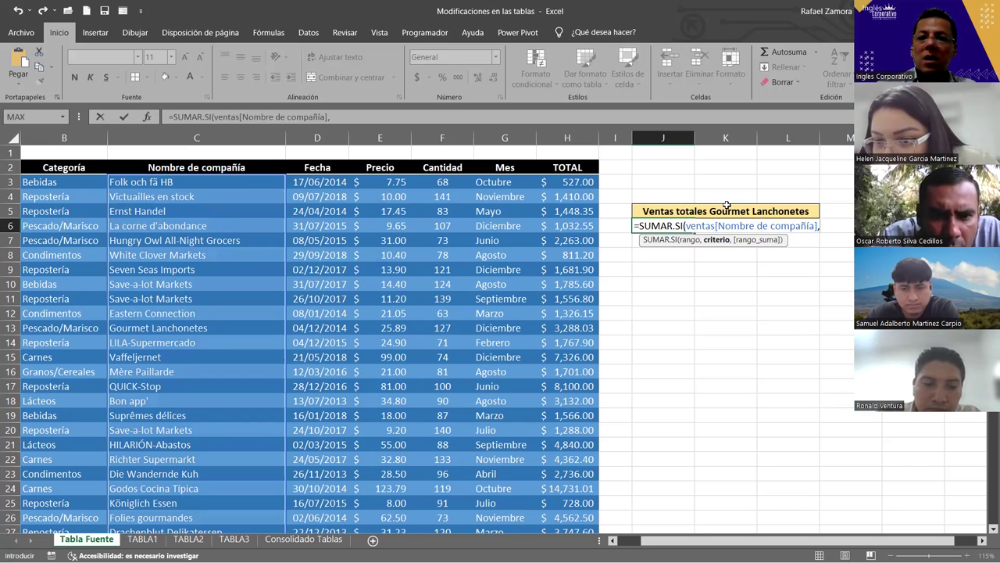
pyautogui.write('"')
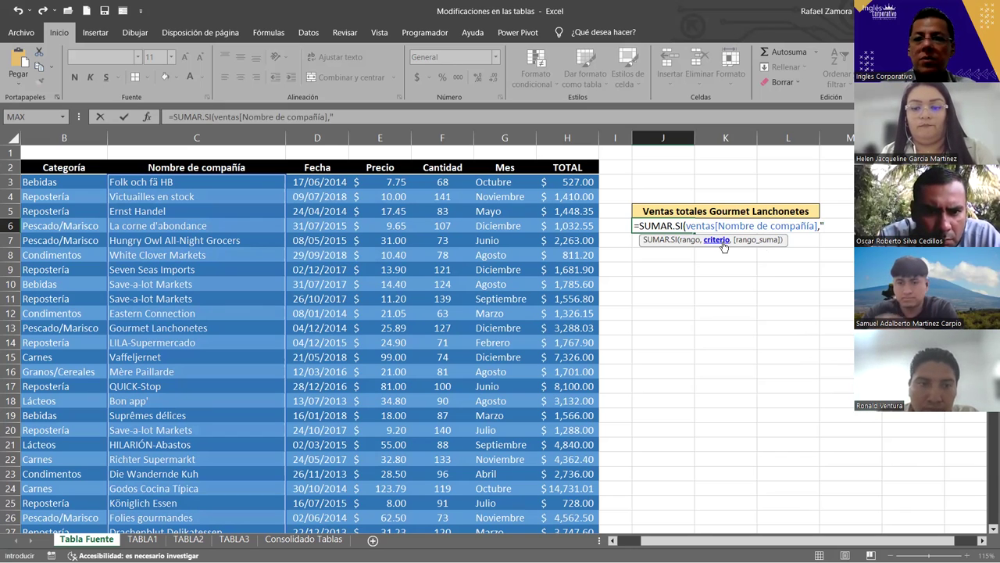
pyautogui.write('Gourmet')
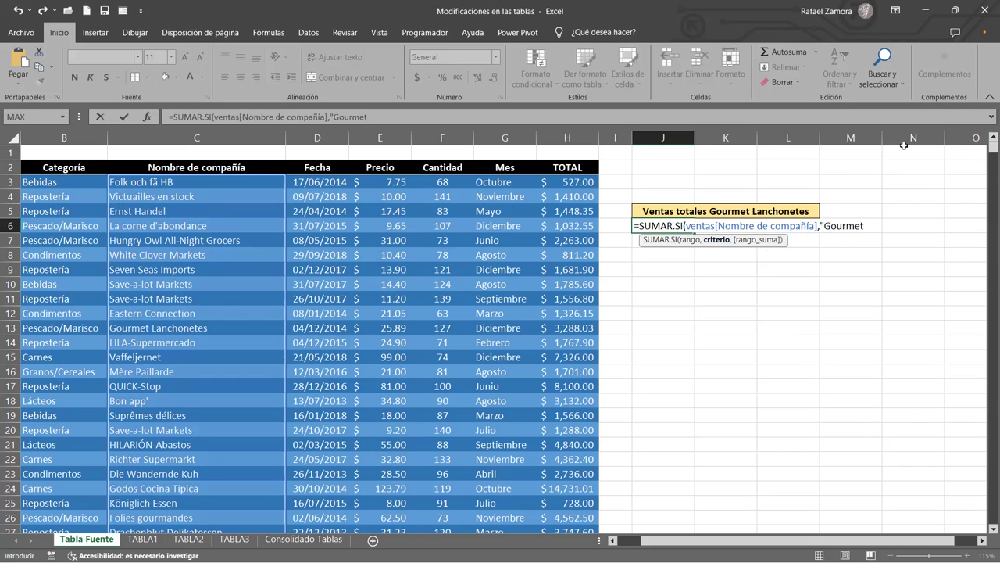
pyautogui.write(' Lancho')
pyautogui.write('netes')
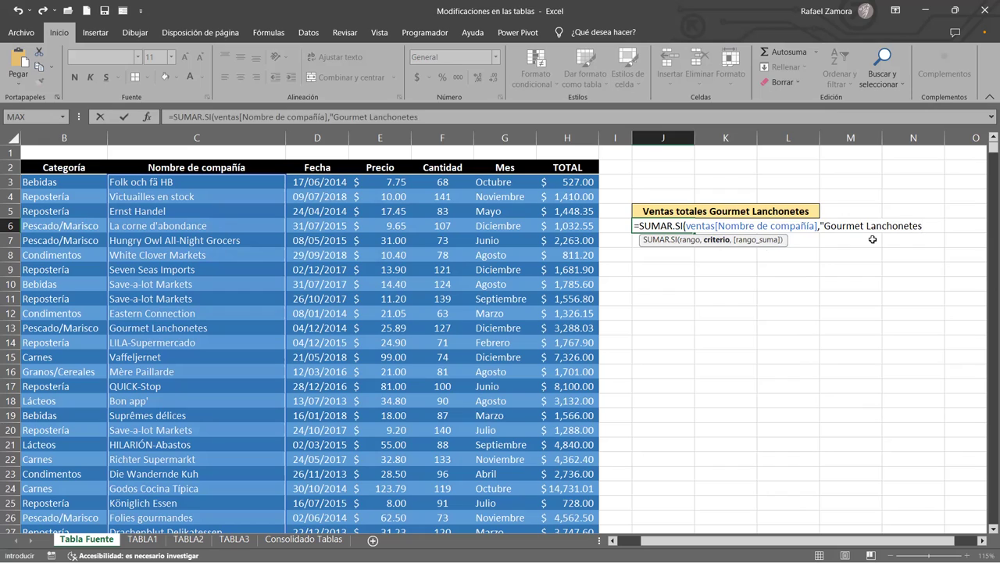
pyautogui.write('"')
pyautogui.write(',')
# - Finish with ventas[TOTAL] as the sum range and format J6 as Accounting, showing $48,851.57
pyautogui.write('ve')
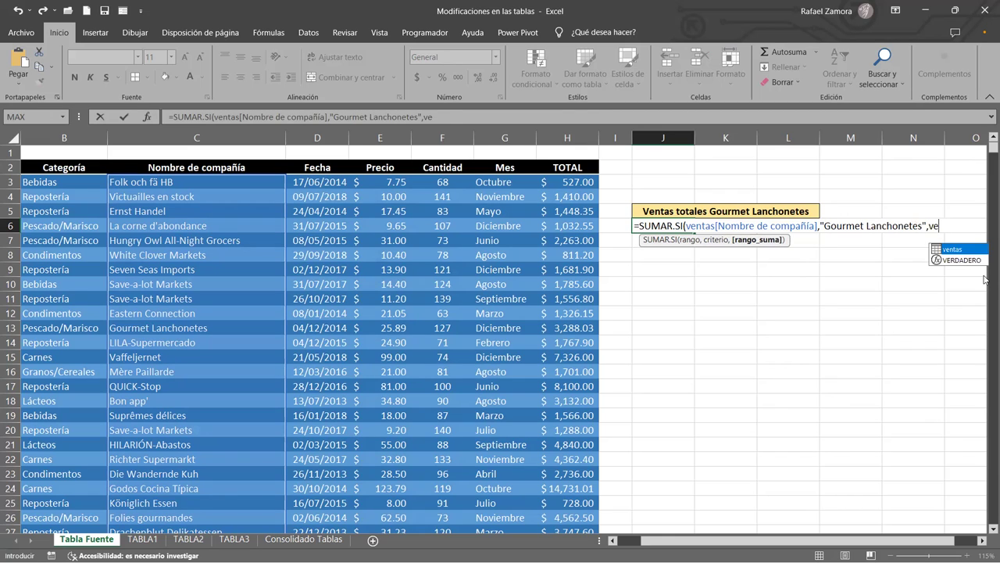
pyautogui.press('Tab')
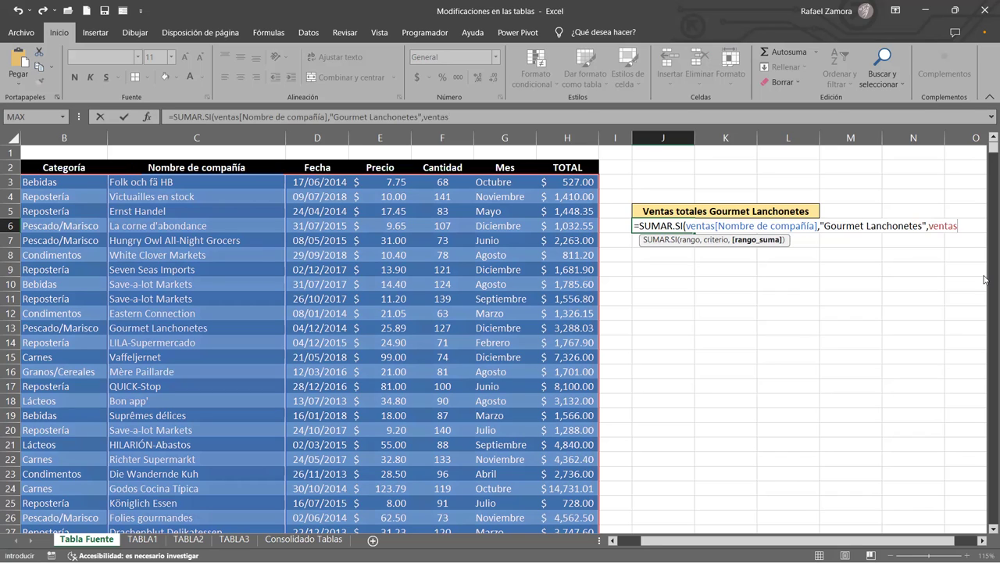
pyautogui.write('[')
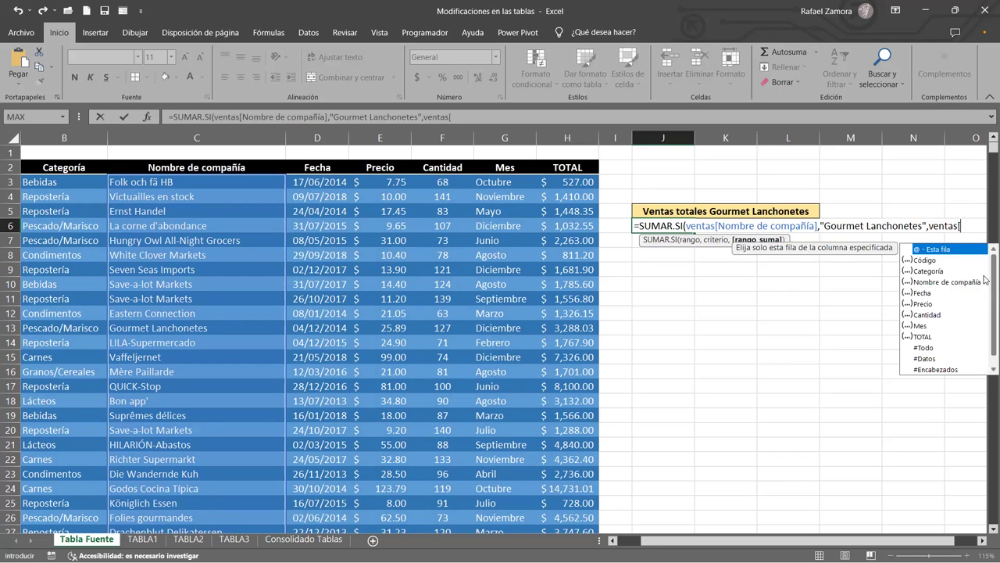
pyautogui.doubleClick(920, 336)
pyautogui.write(']')
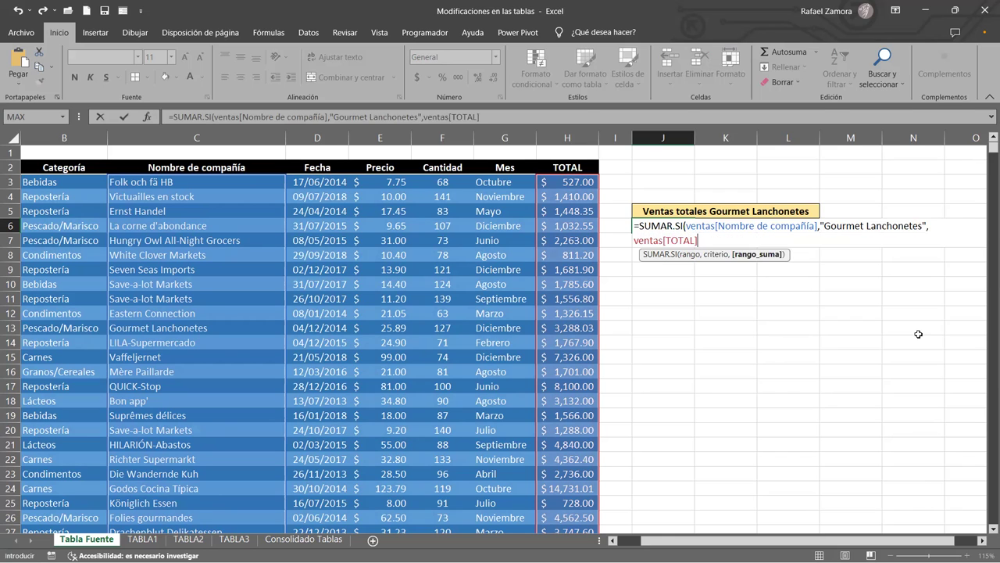
pyautogui.press('Return')
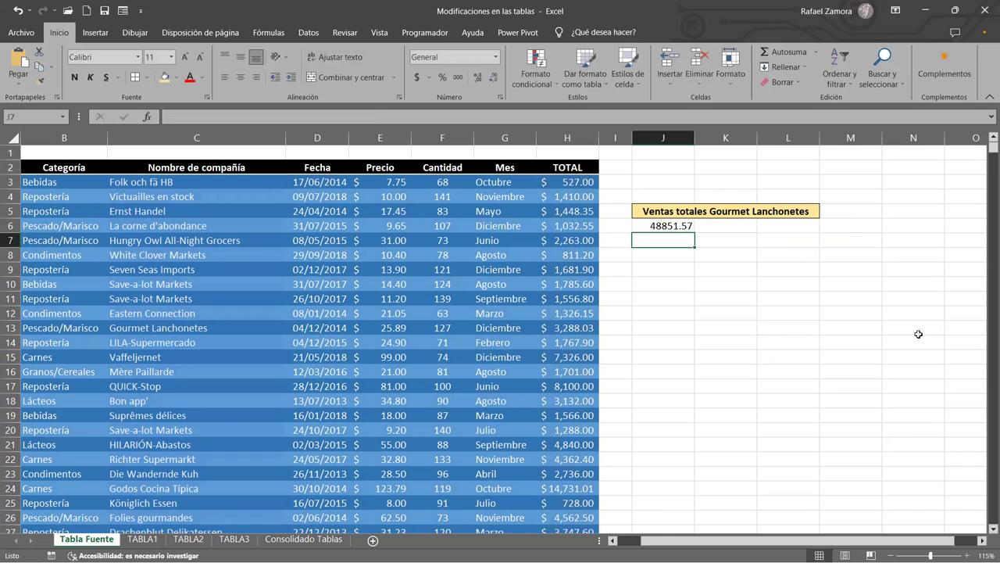
pyautogui.click(676, 226)
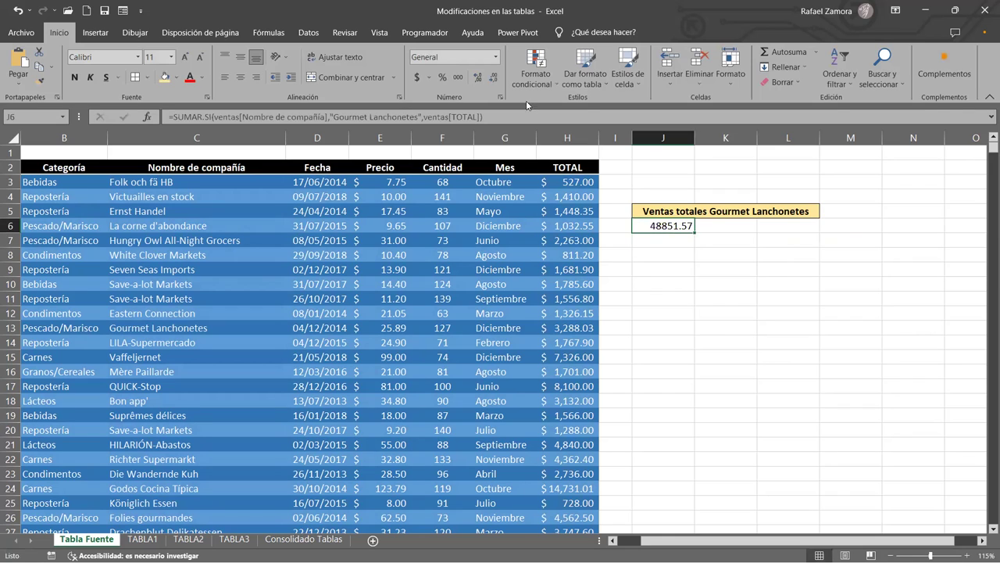
pyautogui.click(417, 77)
pyautogui.click(749, 358)
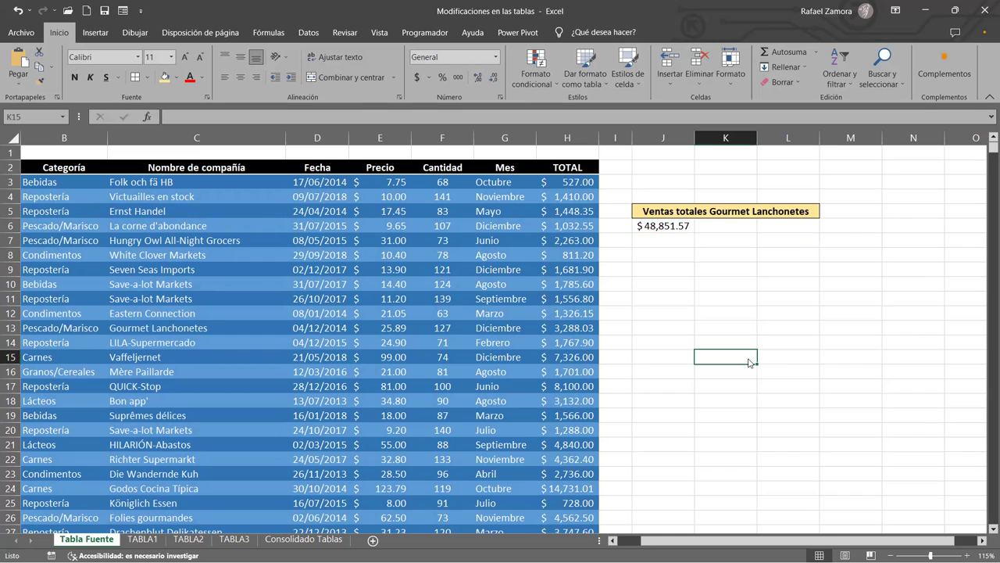
pyautogui.click(690, 283)
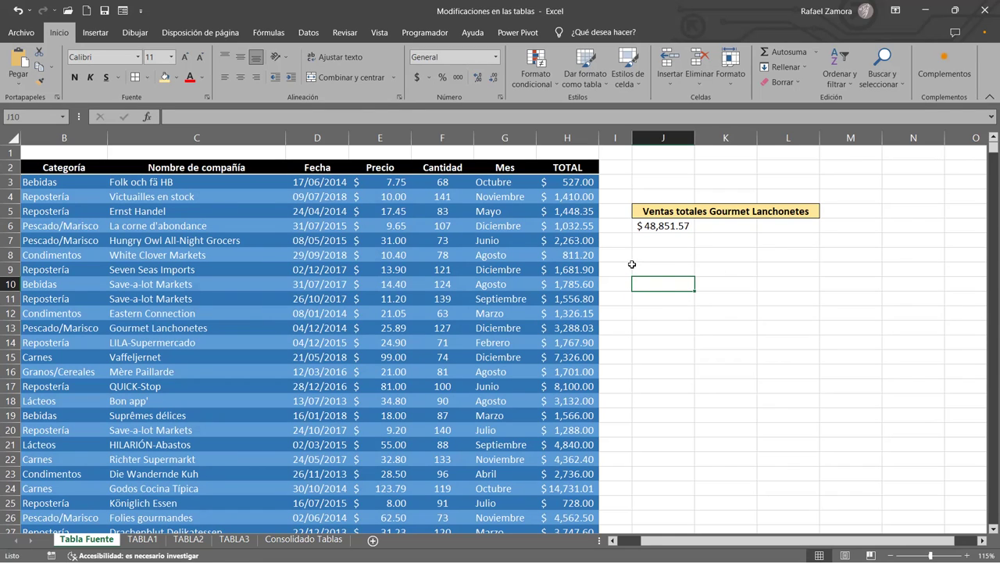
pyautogui.click(439, 221)
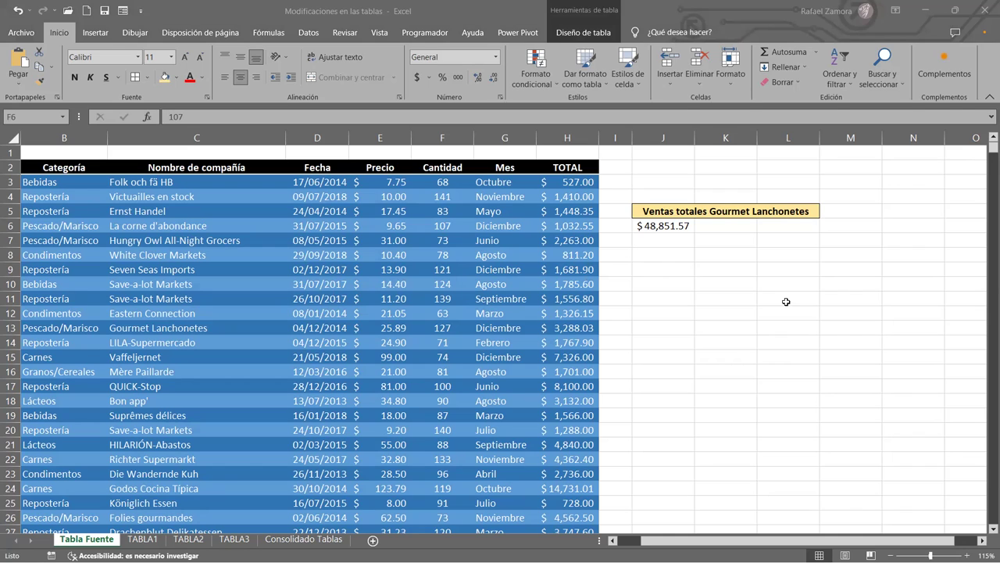
pyautogui.click(672, 257)
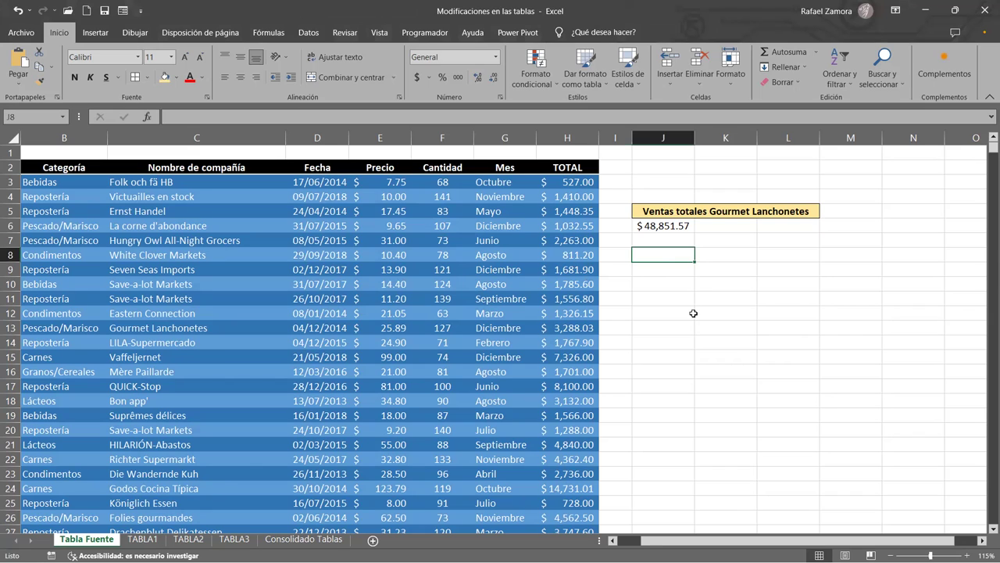
# - Copy the J5 heading to J8 and retitle it 'Promedio total ventas diciembre'
pyautogui.click(668, 209)
pyautogui.hotkey('ctrl', 'c')
pyautogui.click(662, 254)
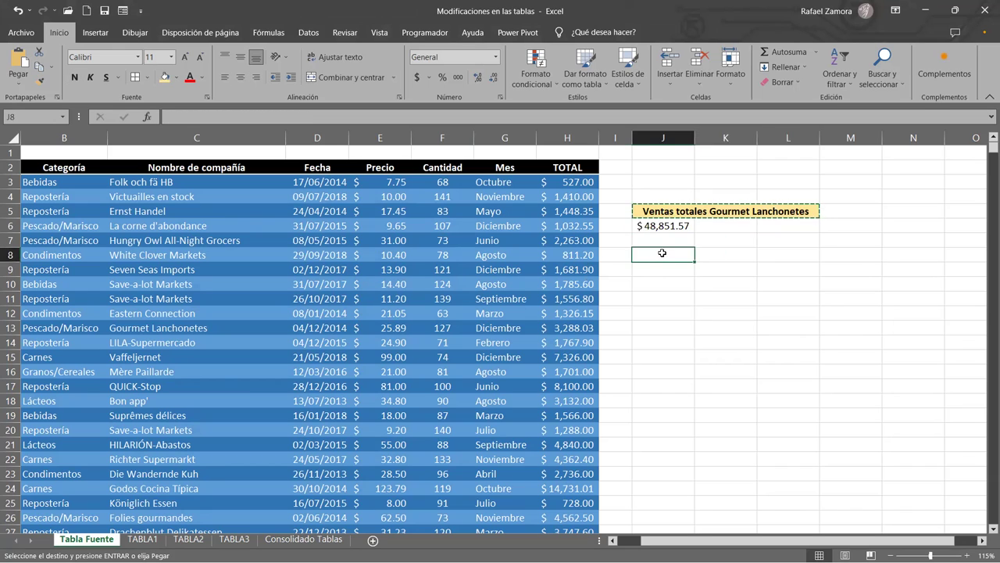
pyautogui.hotkey('ctrl', 'v')
pyautogui.doubleClick(664, 254)
pyautogui.tripleClick(663, 254)
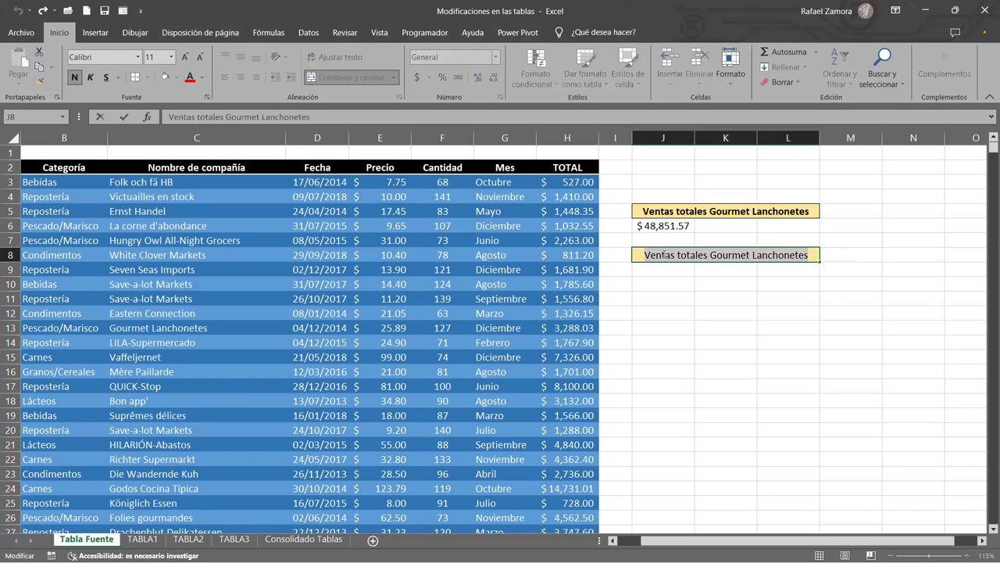
pyautogui.write('Promedio total ventas diciembre')
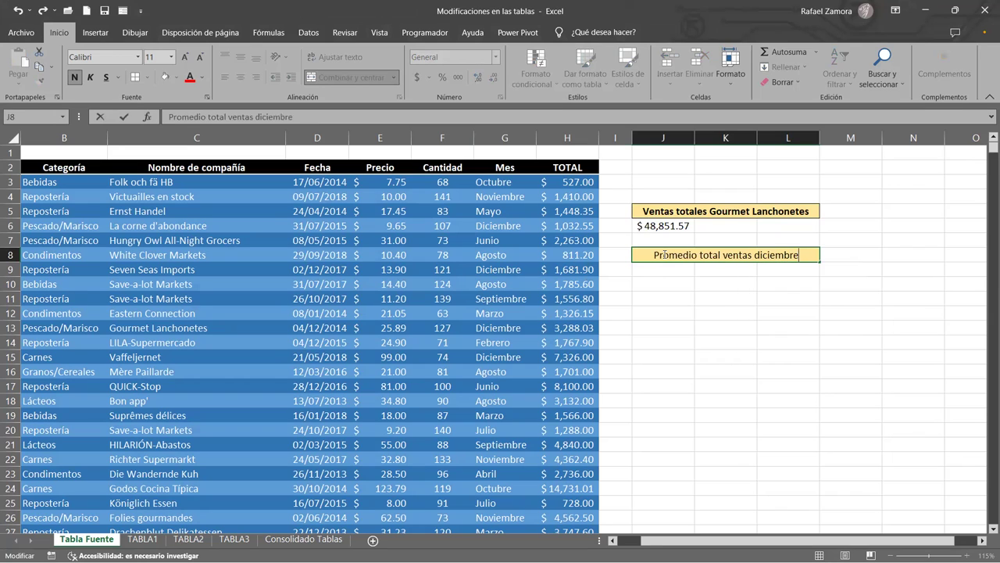
pyautogui.press('Return')
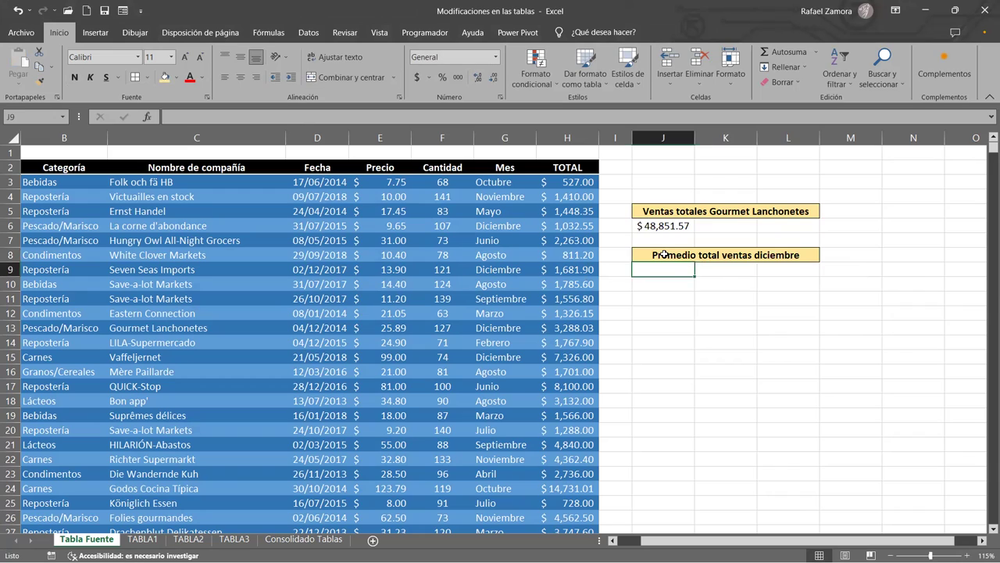
pyautogui.click(664, 255)
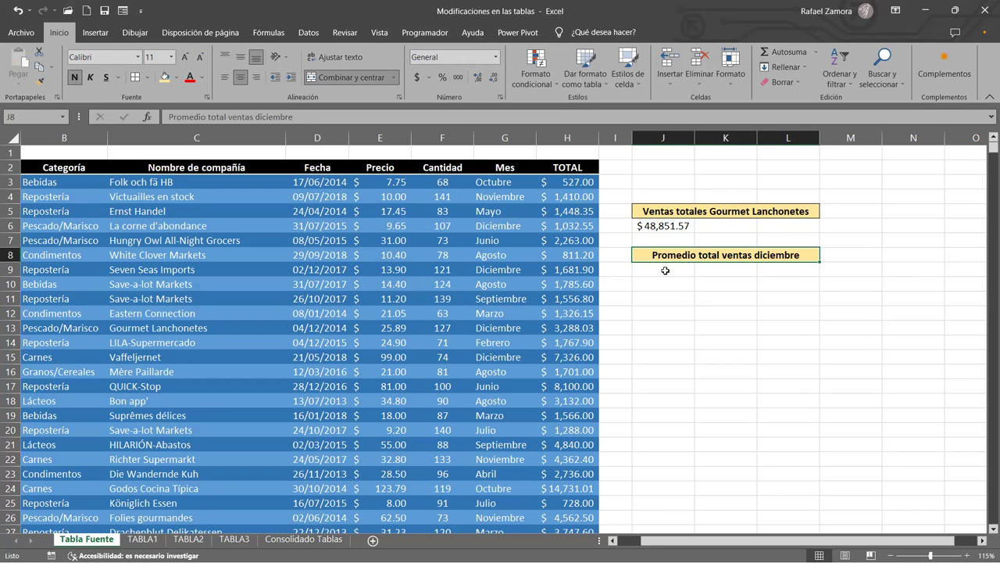
# - Fill J6 light orange and copy its formatting to J9 with Format Painter
pyautogui.click(663, 226)
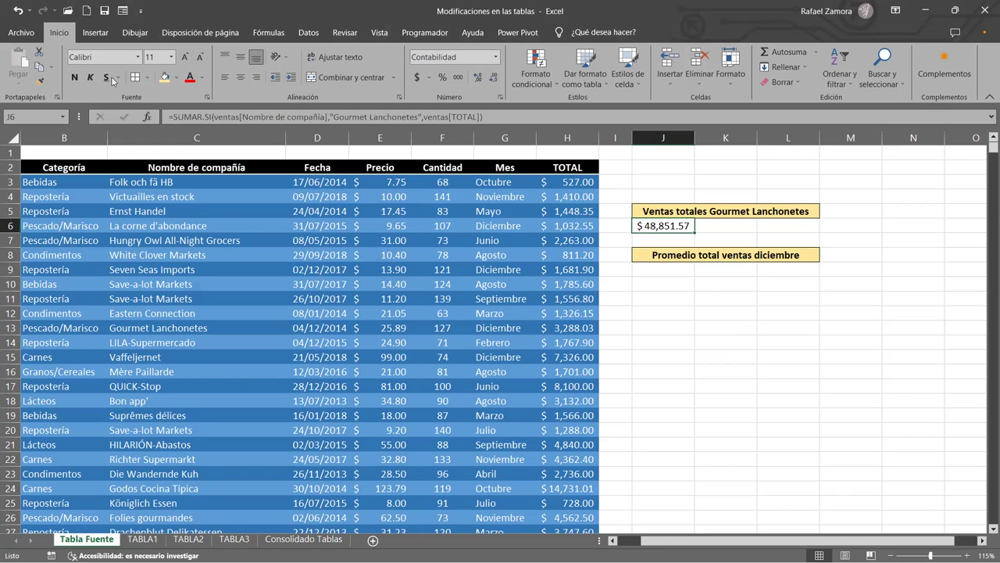
pyautogui.click(178, 78)
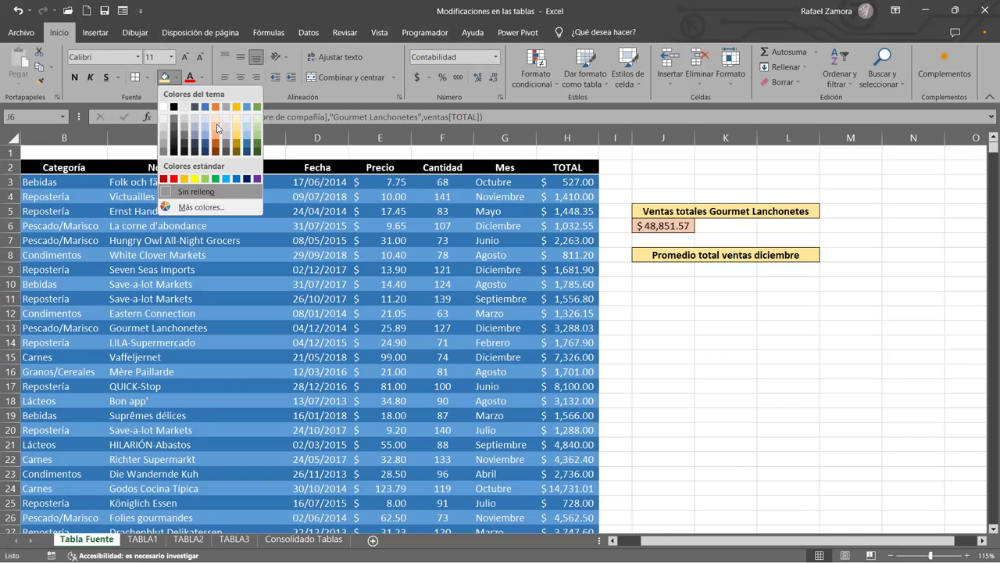
pyautogui.click(217, 127)
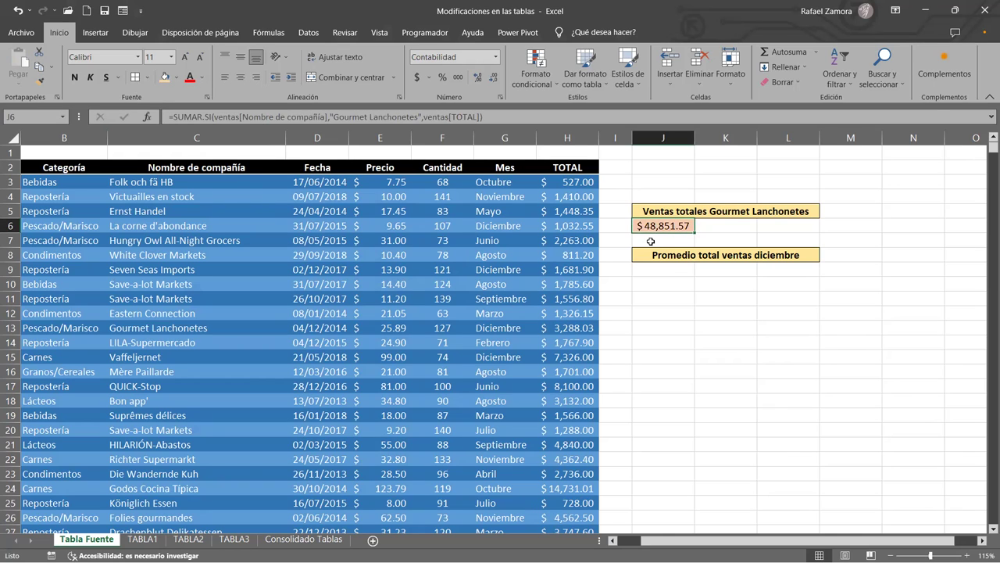
pyautogui.click(39, 81)
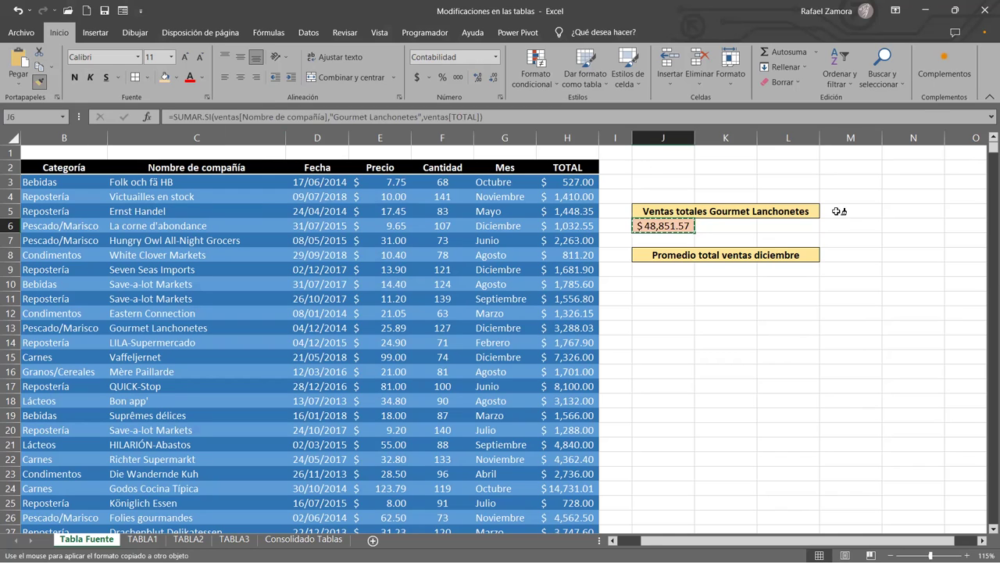
pyautogui.click(672, 266)
pyautogui.click(700, 354)
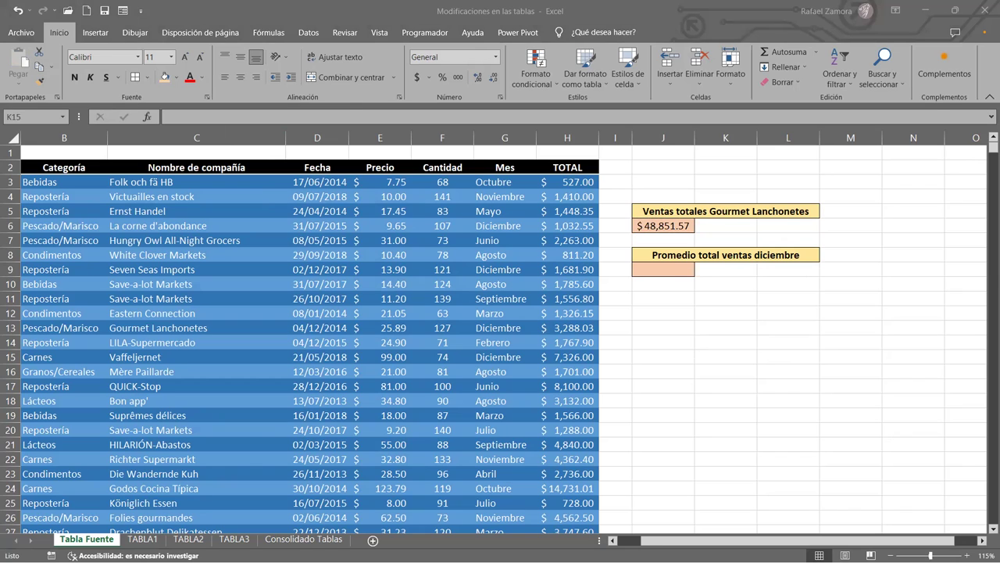
pyautogui.click(672, 328)
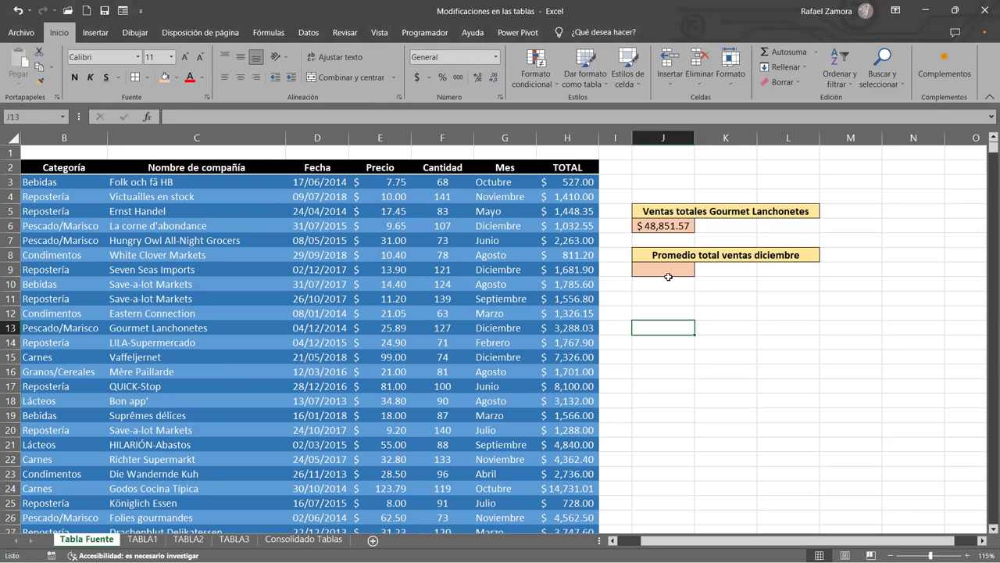
pyautogui.click(672, 269)
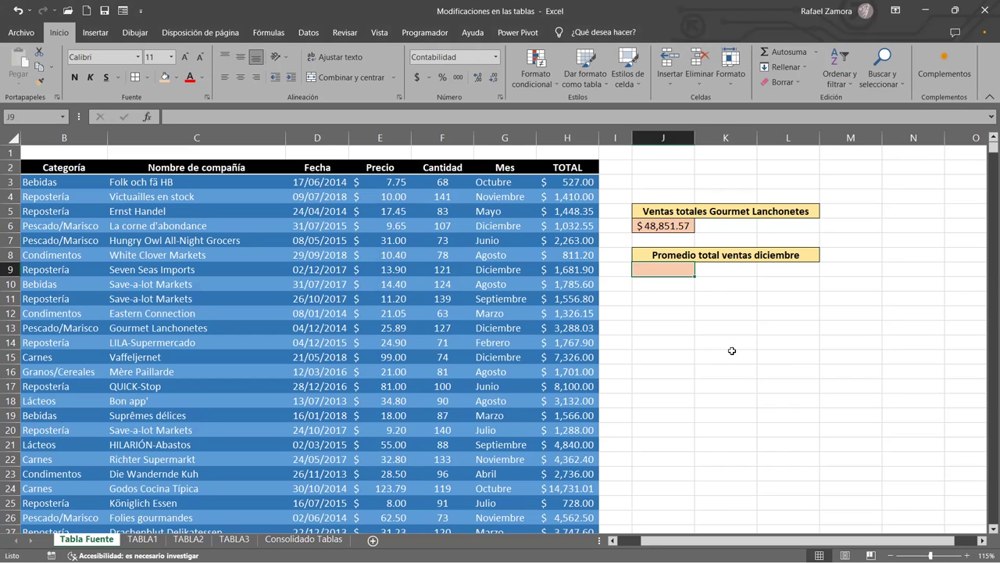
# - Enter =PROMEDIO.SI(ventas[Mes],"Diciembre",ventas[TOTAL]) in J9, giving $3,234.60
pyautogui.write('=')
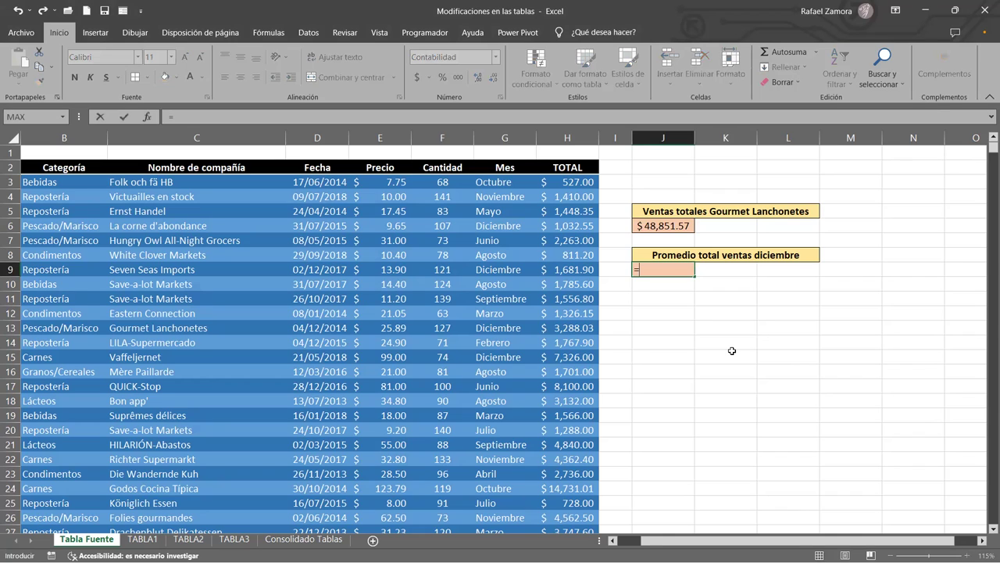
pyautogui.write('prom')
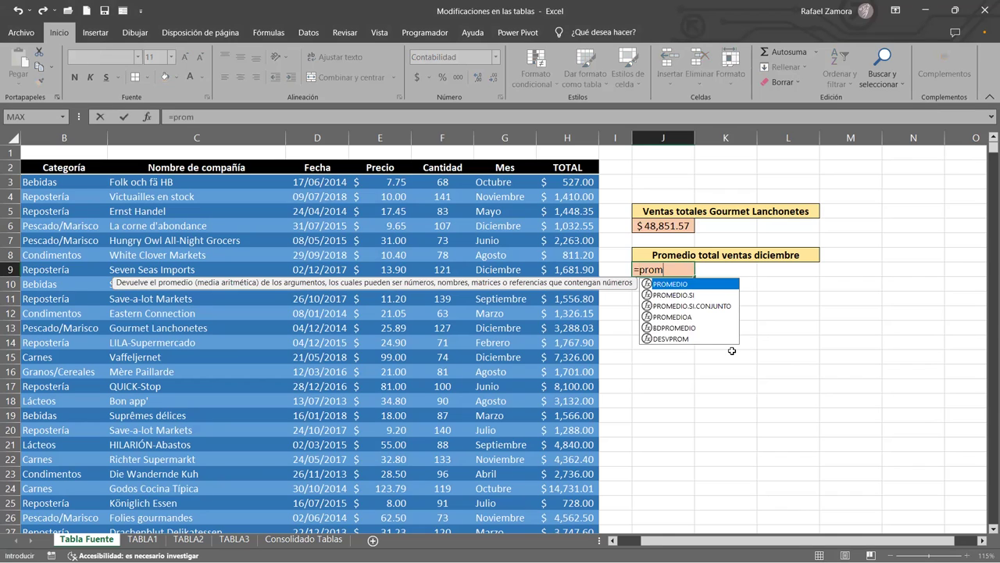
pyautogui.press('Down')
pyautogui.press('Tab')
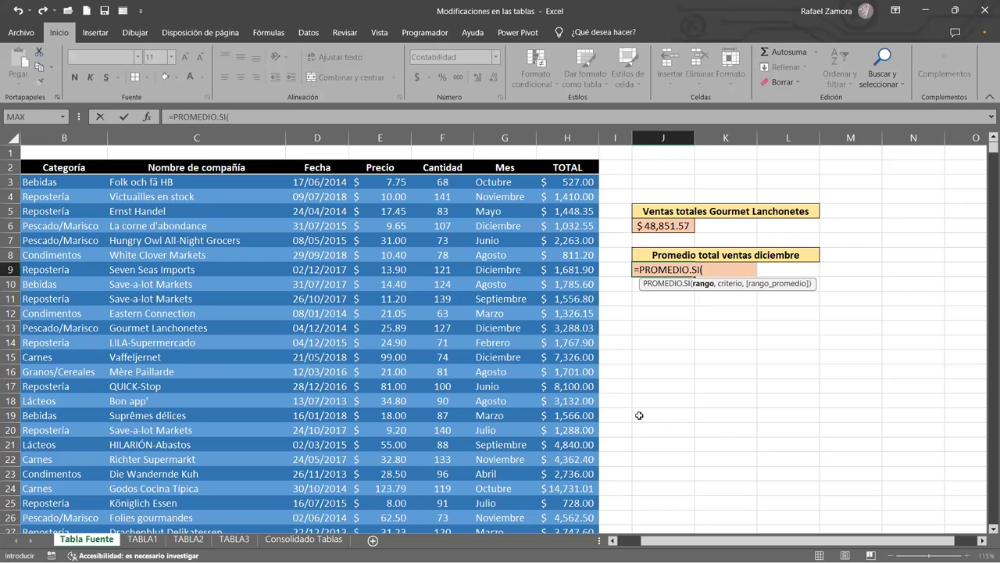
pyautogui.write('ventas')
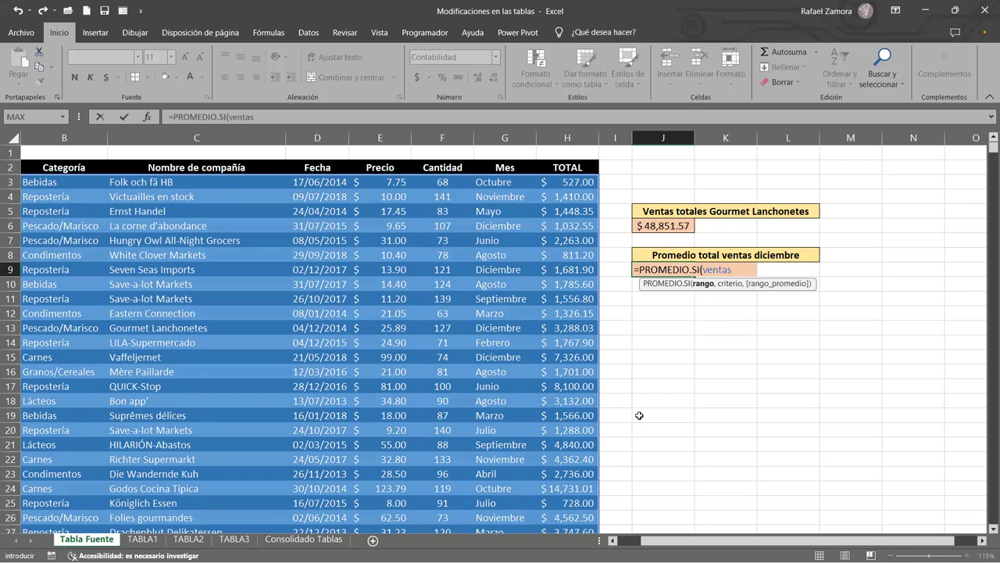
pyautogui.write('[')
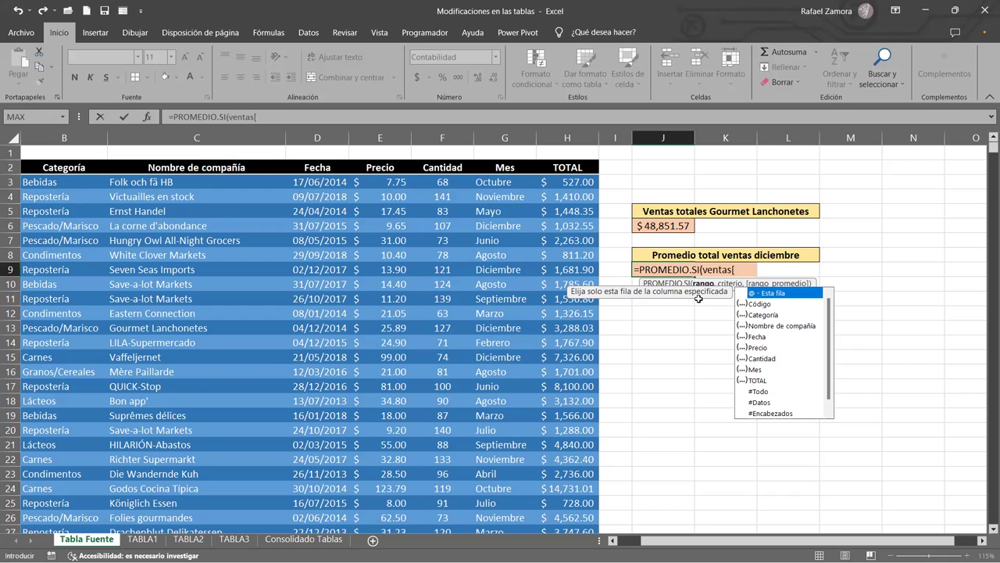
pyautogui.click(760, 369)
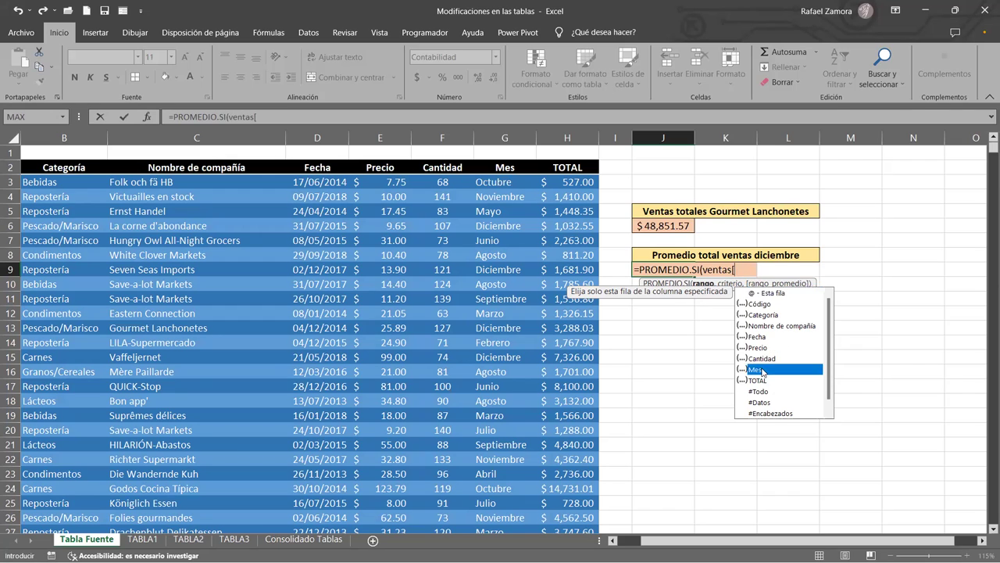
pyautogui.doubleClick(761, 368)
pyautogui.write(']')
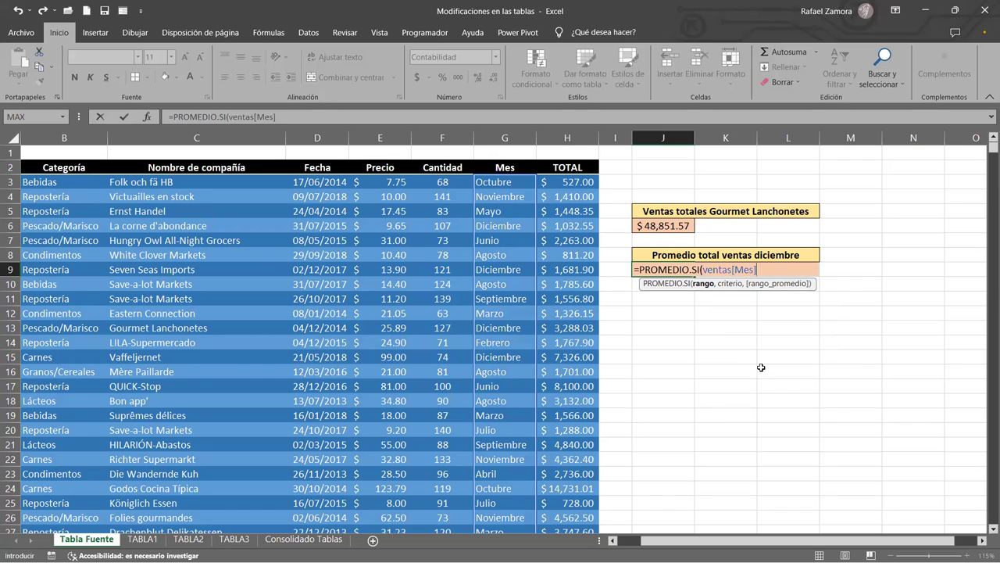
pyautogui.write(',')
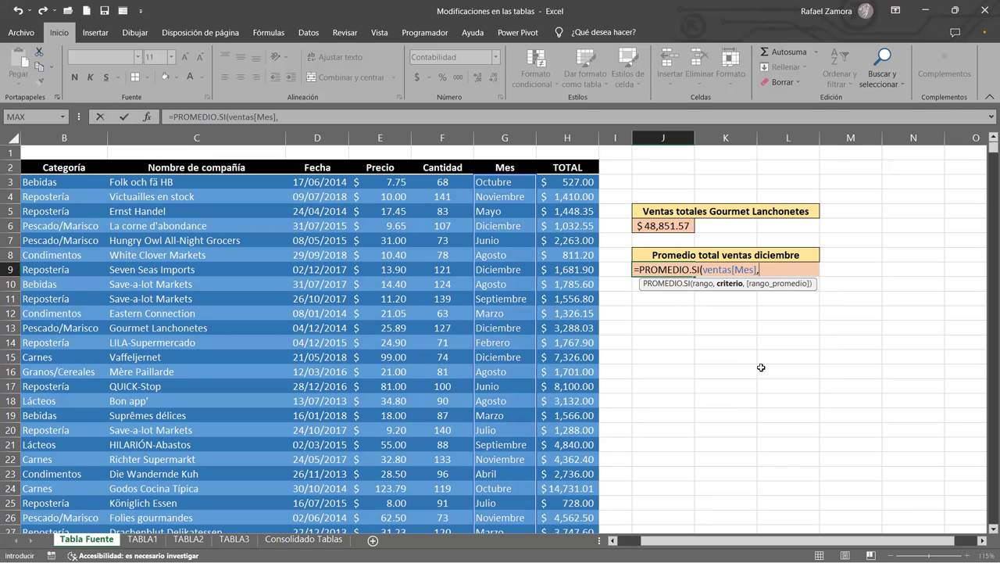
pyautogui.write('"')
pyautogui.write('Diciembre"')
pyautogui.write(',')
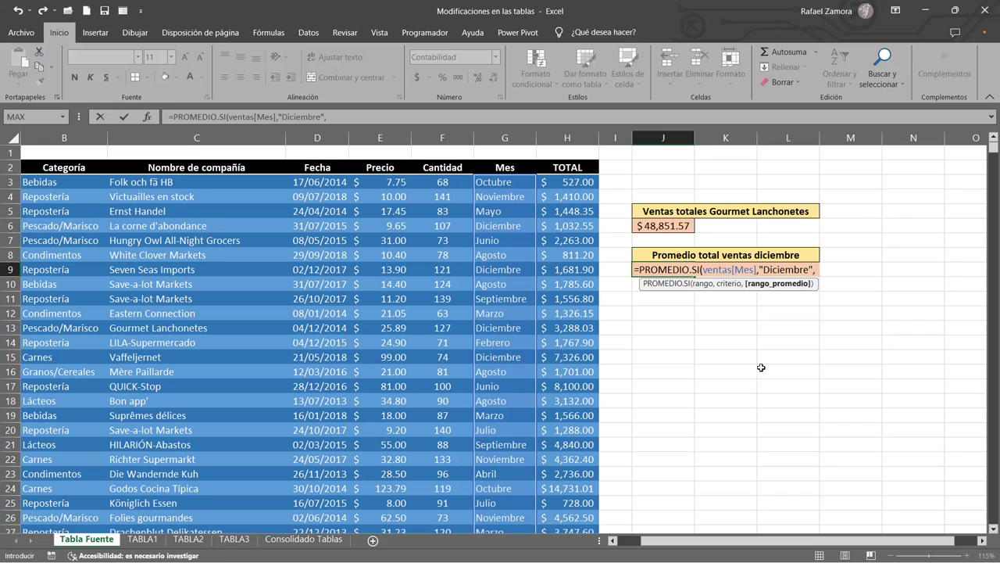
pyautogui.write('ventas')
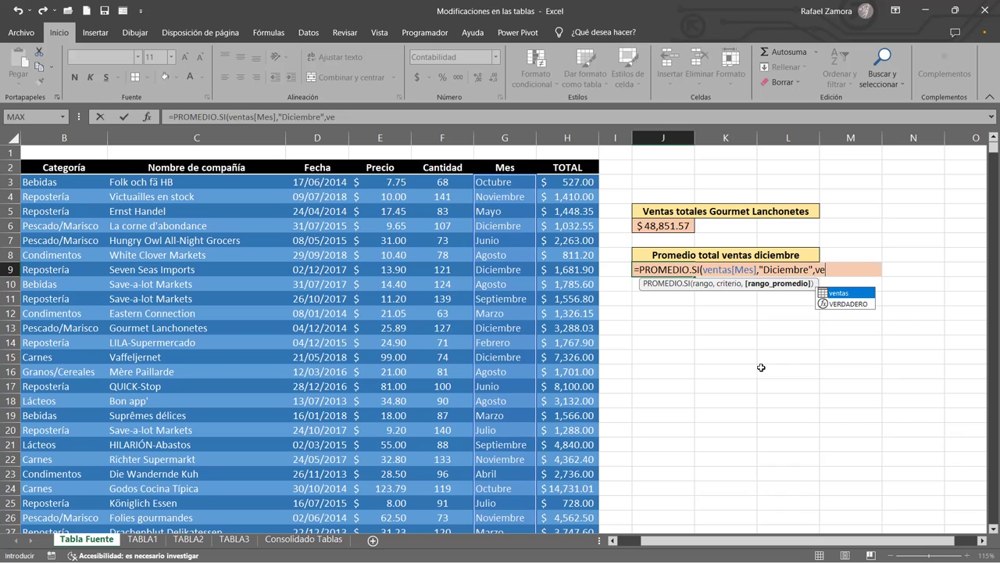
pyautogui.write('[')
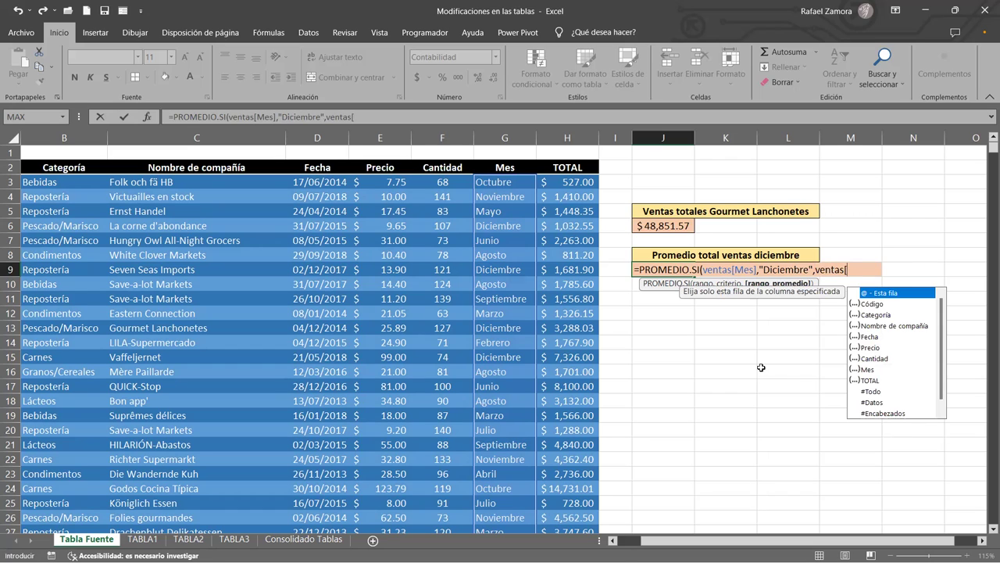
pyautogui.doubleClick(872, 379)
pyautogui.write(']')
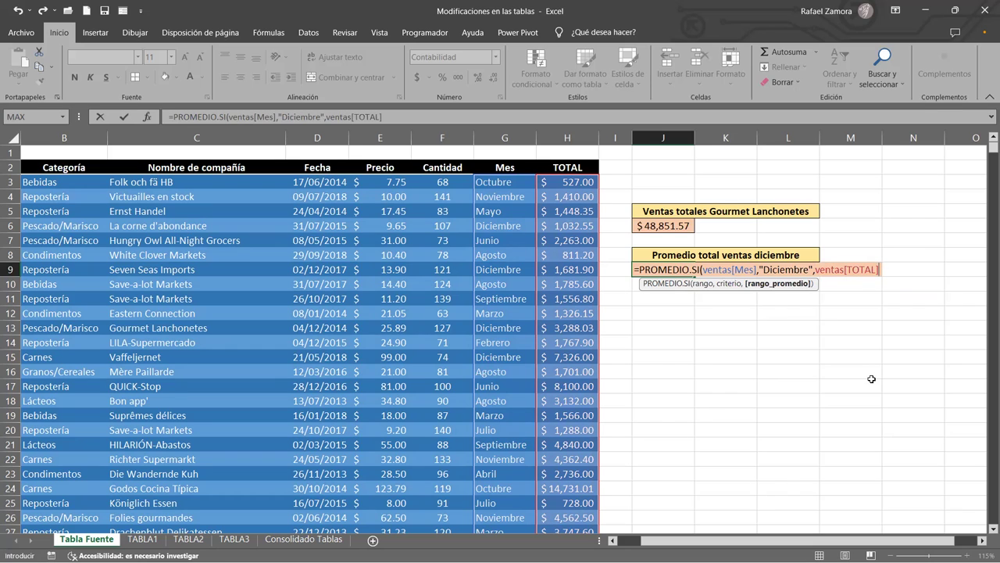
pyautogui.write(')')
pyautogui.press('Return')
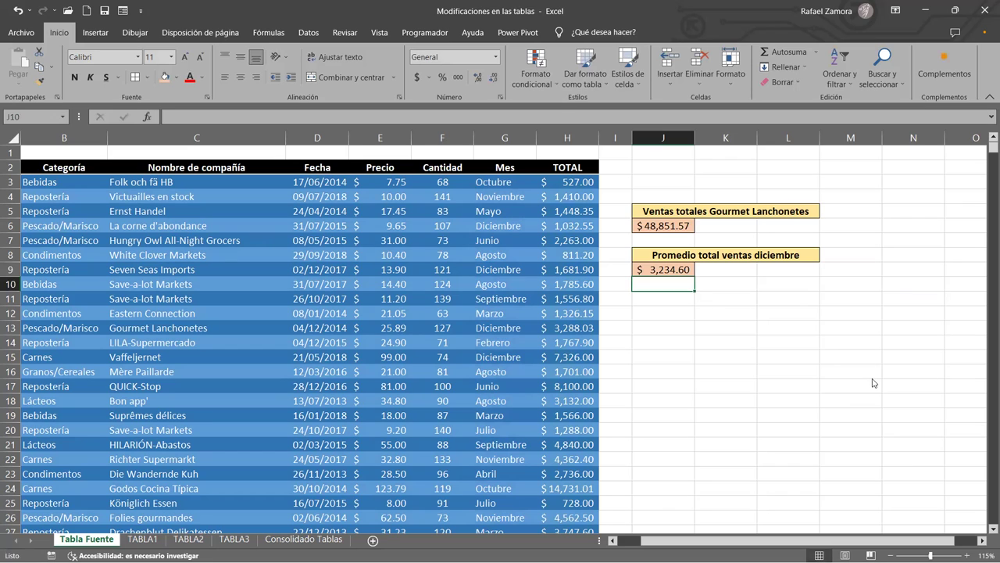
# - Turn on the filter arrows for the ventas table headers
pyautogui.click(813, 360)
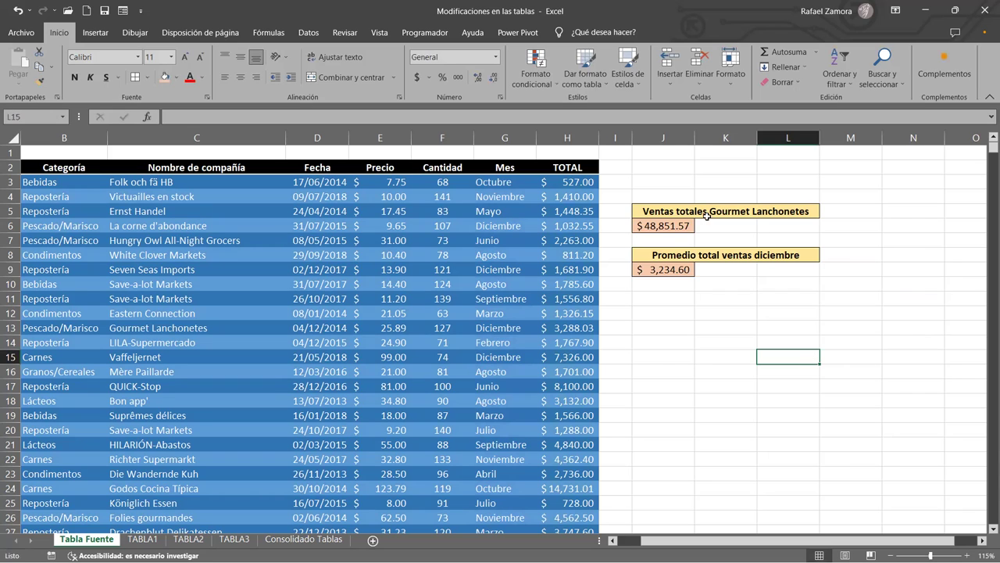
pyautogui.click(669, 231)
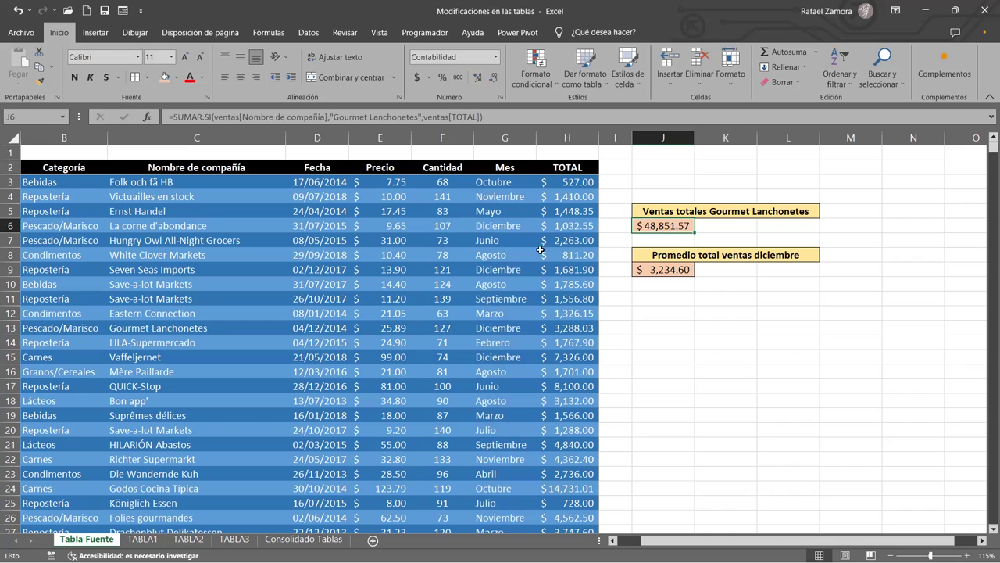
pyautogui.click(379, 269)
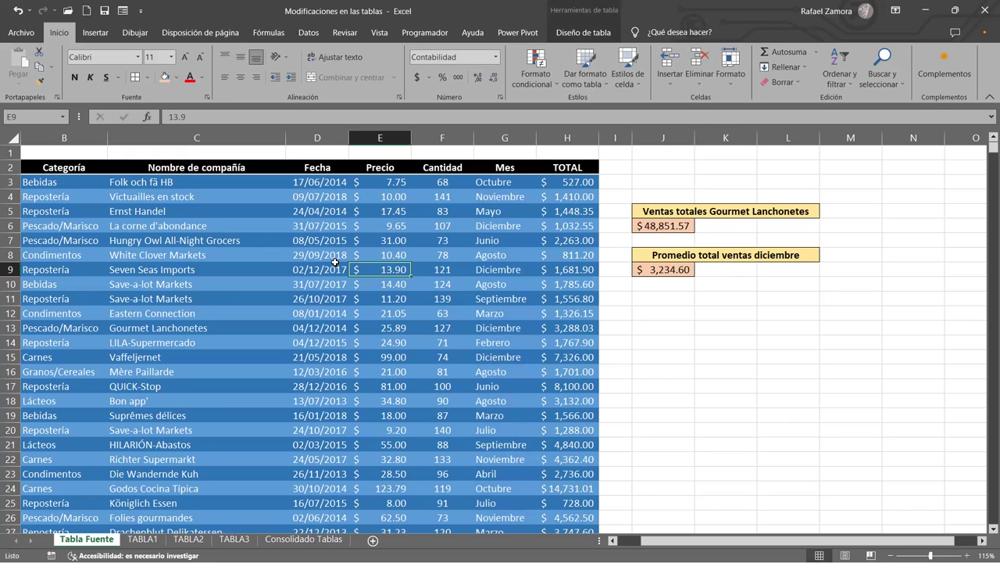
pyautogui.click(304, 216)
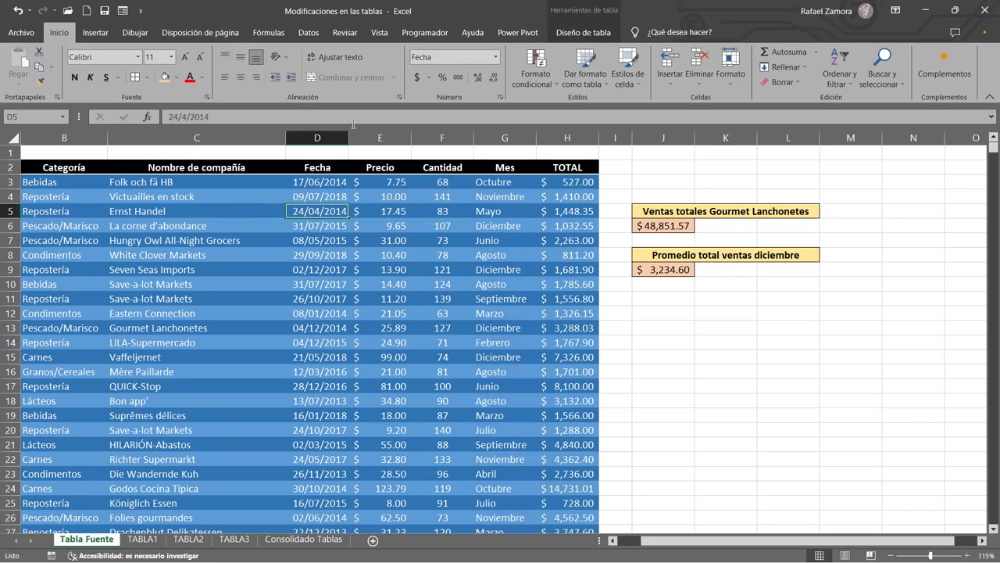
pyautogui.hotkey('ctrl', 'shift', 'l')
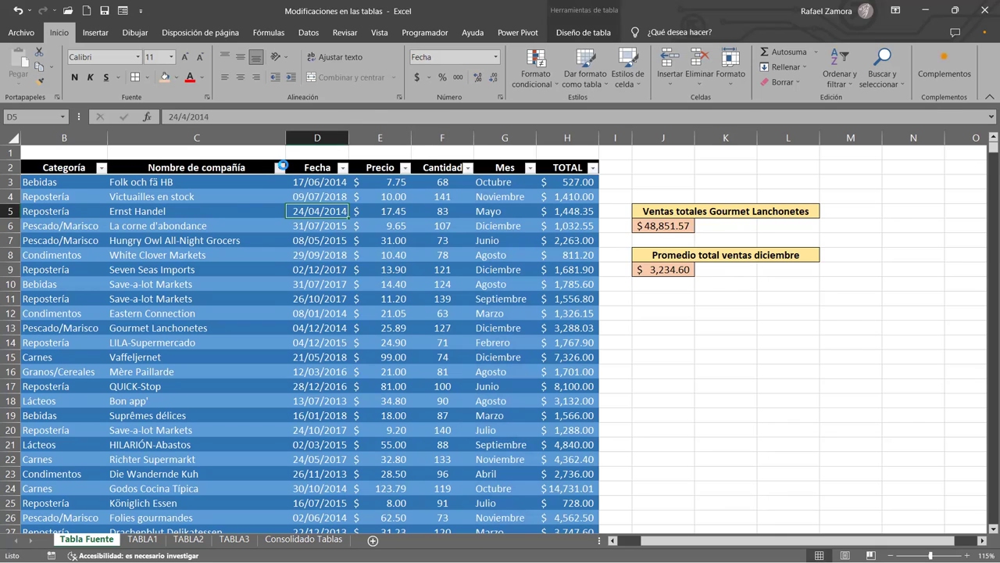
# - Filter Nombre de compañía to show only Gourmet Lanchonetes
pyautogui.click(279, 167)
pyautogui.click(147, 315)
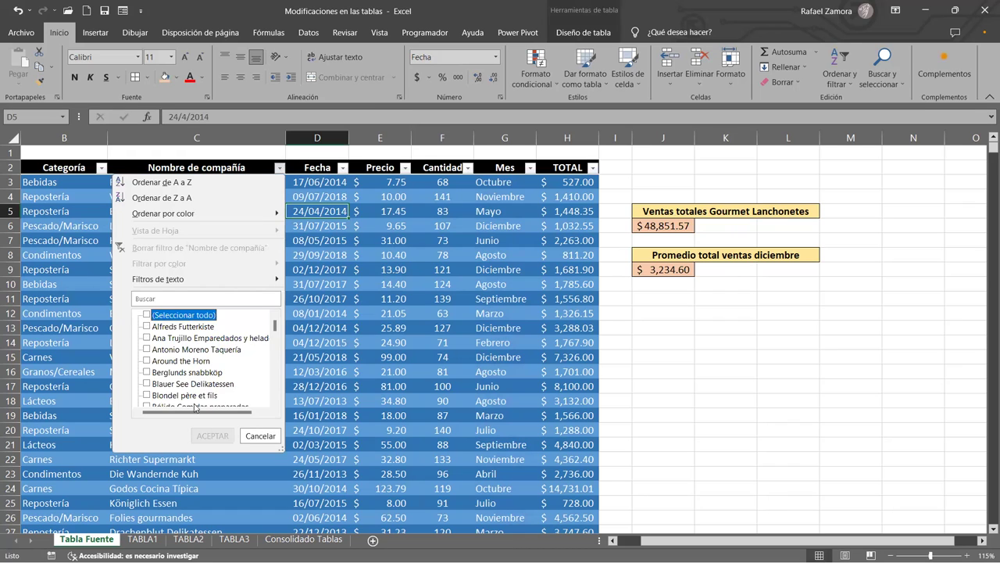
pyautogui.scroll(-1, 199, 387)
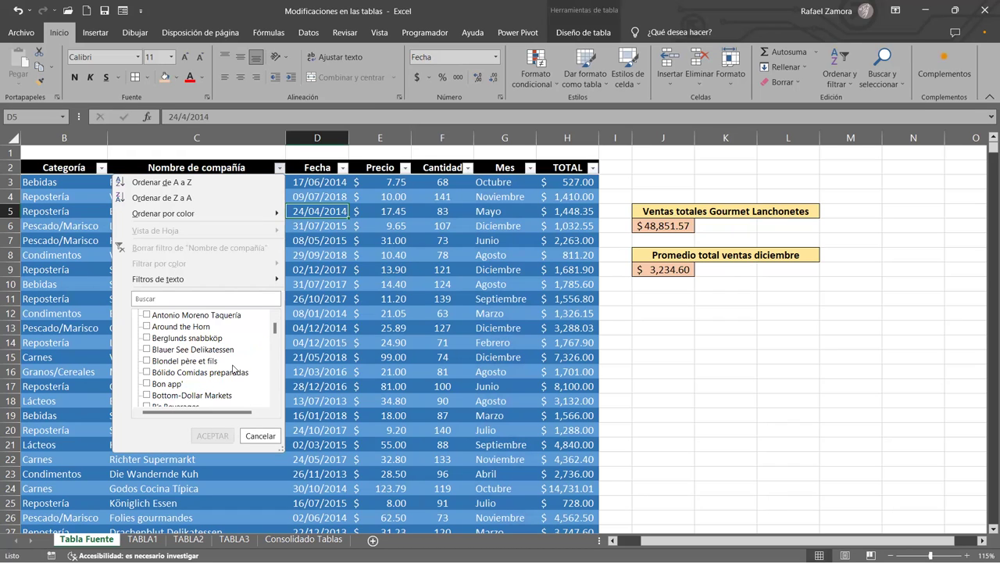
pyautogui.scroll(-2, 232, 367)
pyautogui.scroll(-2, 230, 368)
pyautogui.scroll(-2, 216, 372)
pyautogui.scroll(-1, 214, 379)
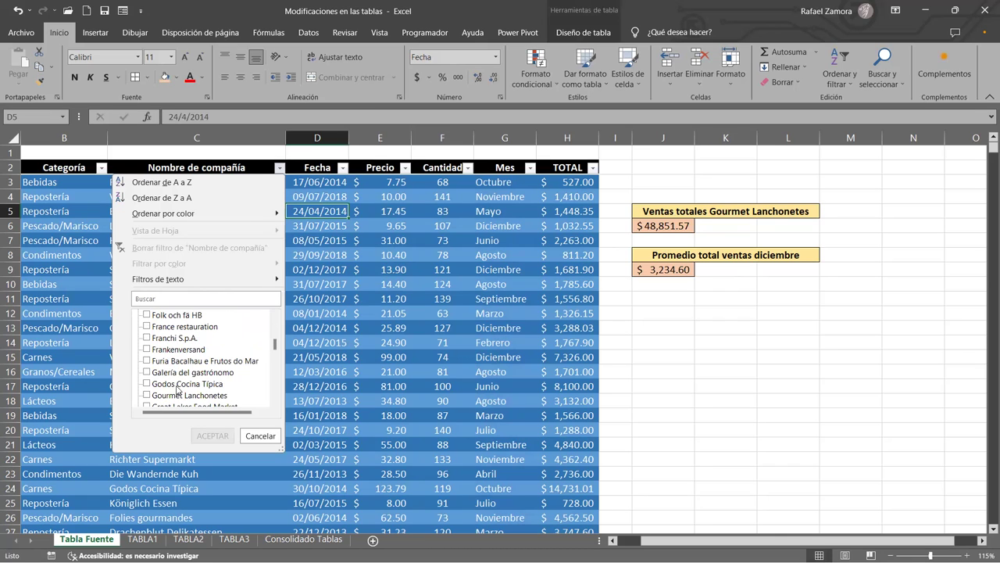
pyautogui.click(183, 397)
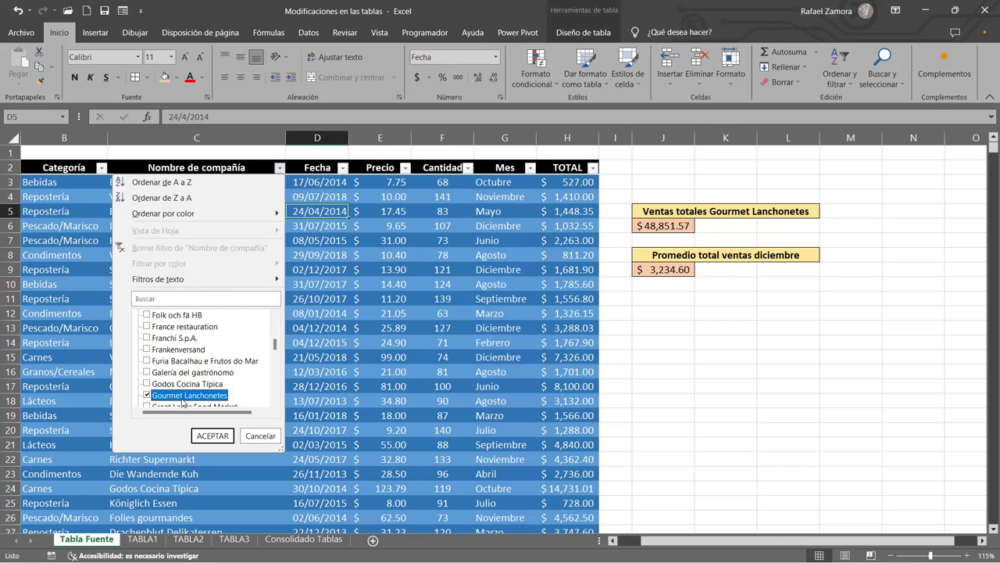
pyautogui.click(204, 438)
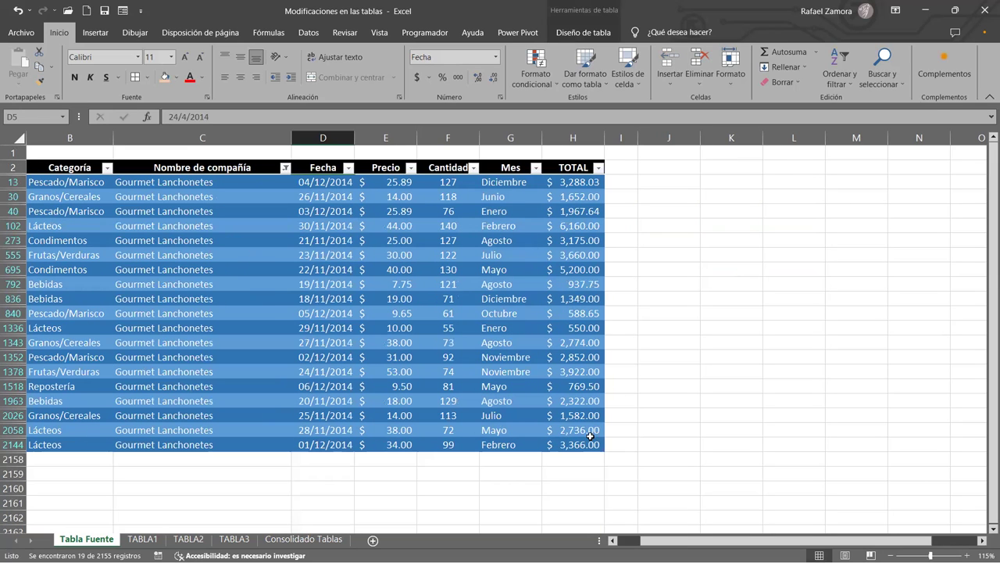
pyautogui.click(582, 445)
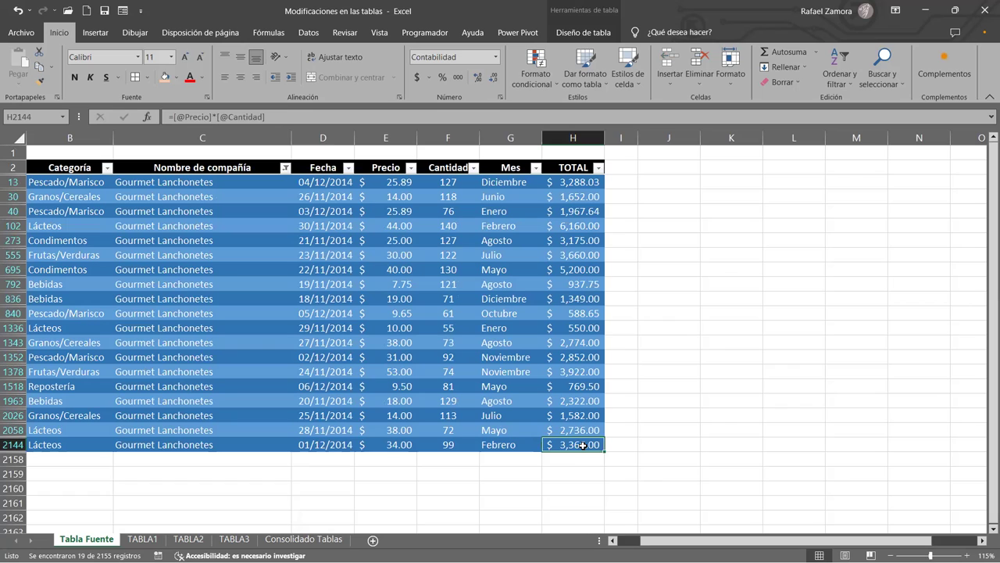
# - Turn on Fila de totales for the ventas table, summing the filtered TOTAL column to $48,851.57
pyautogui.click(586, 35)
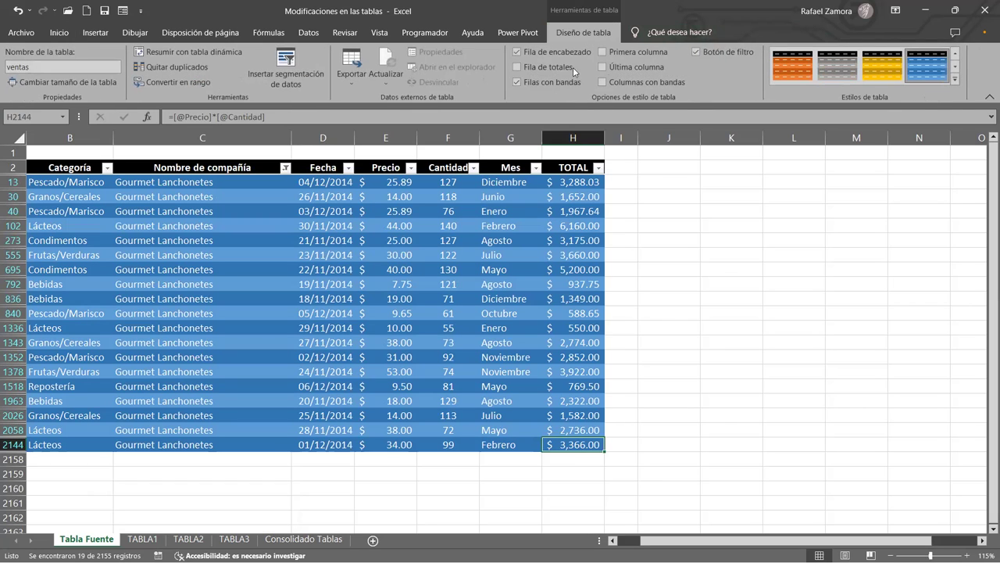
pyautogui.click(517, 67)
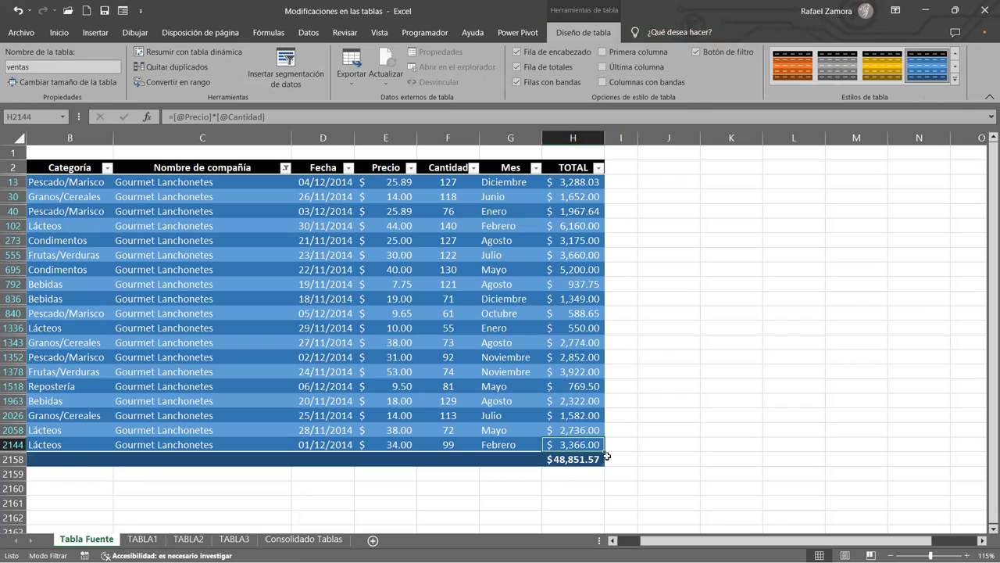
pyautogui.click(674, 445)
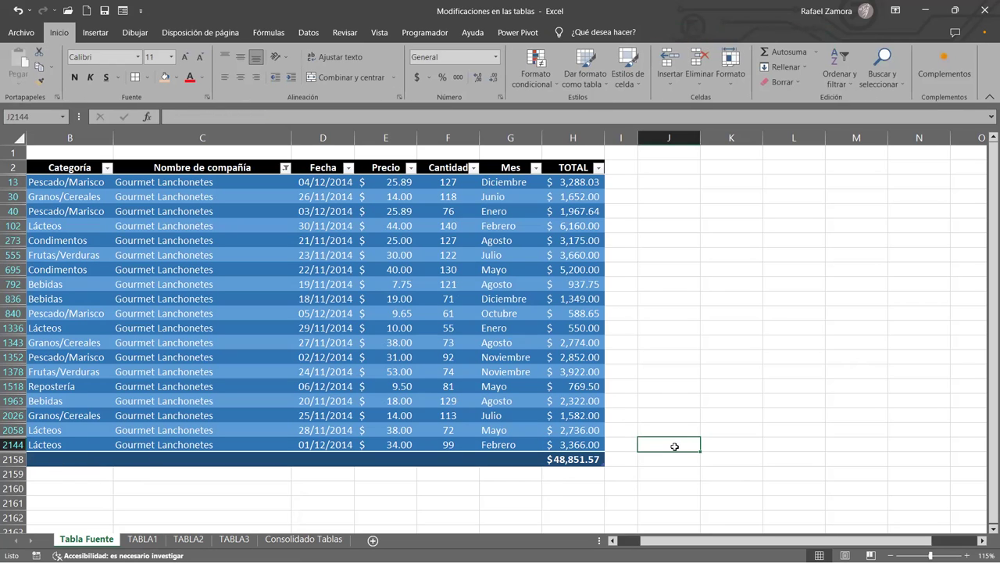
pyautogui.hotkey('ctrl', 'Up')
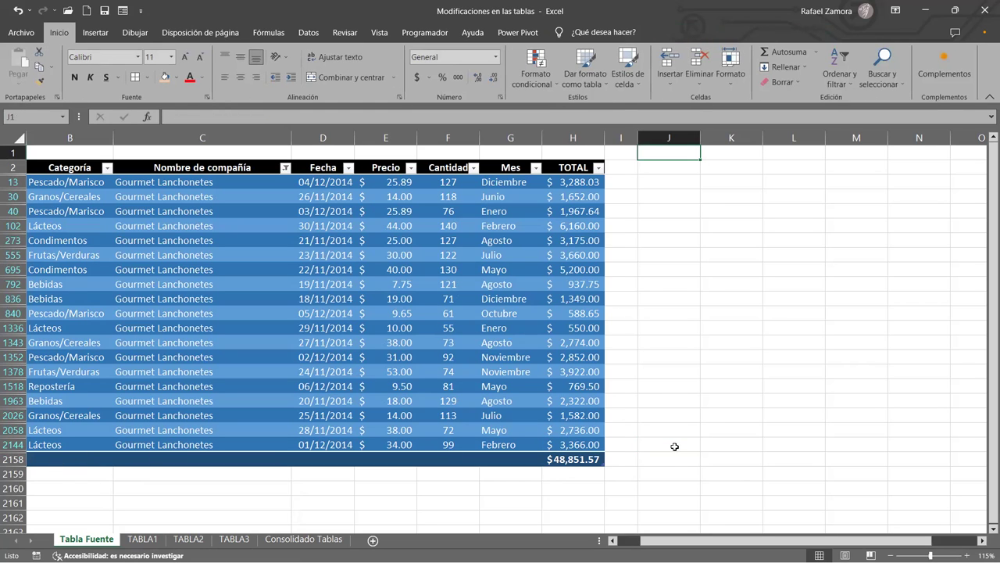
pyautogui.click(623, 401)
pyautogui.click(545, 386)
pyautogui.hotkey('ctrl', 'Up')
pyautogui.hotkey('ctrl', 'Up')
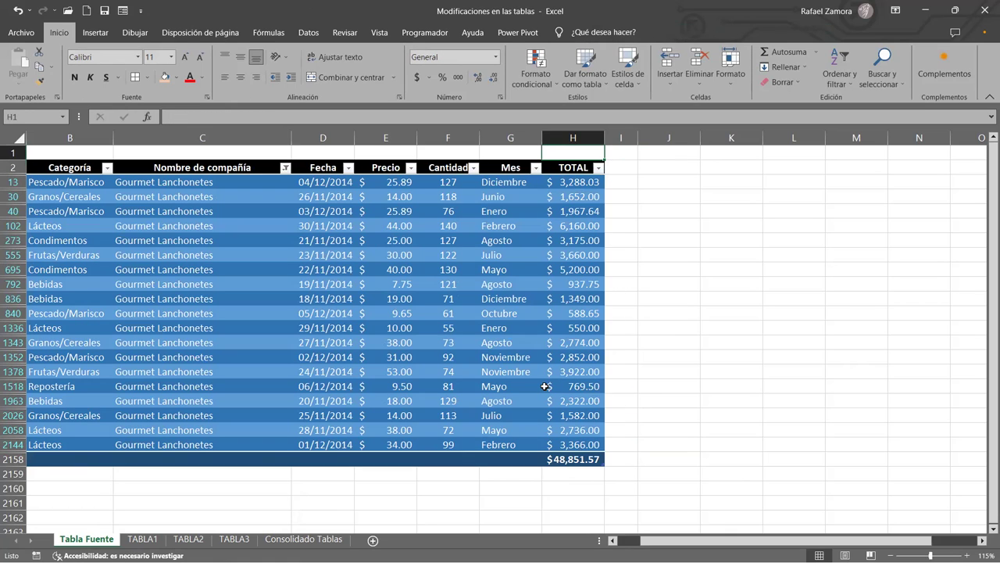
pyautogui.click(440, 288)
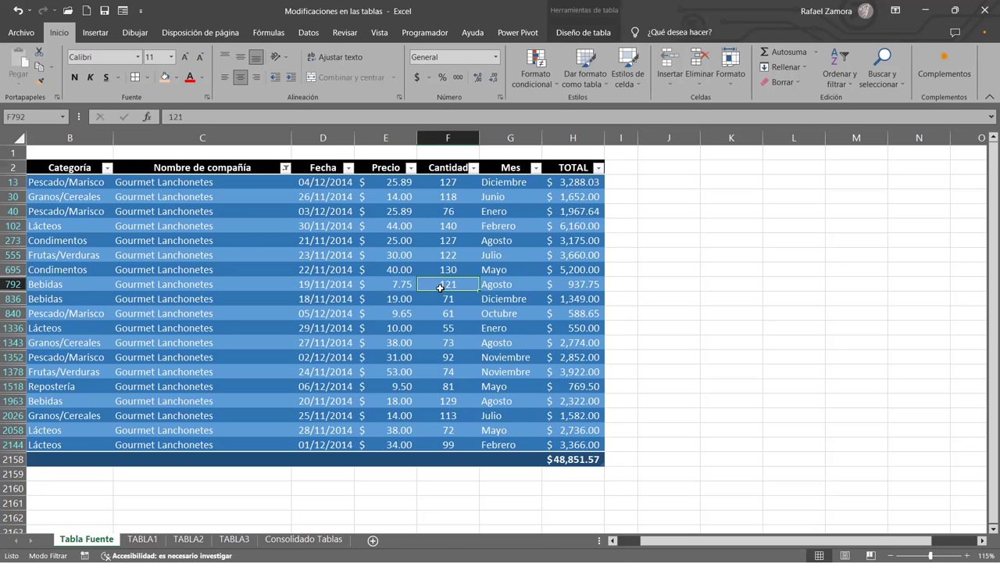
# - Remove the table filter to show all rows, then review J6 and several table cells
pyautogui.hotkey('ctrl', 'shift', 'l')
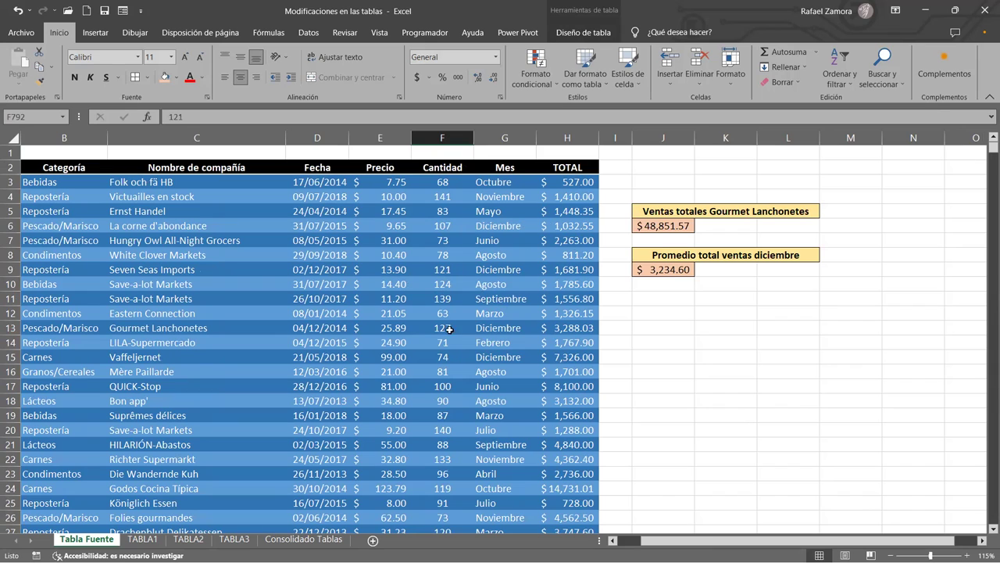
pyautogui.click(670, 228)
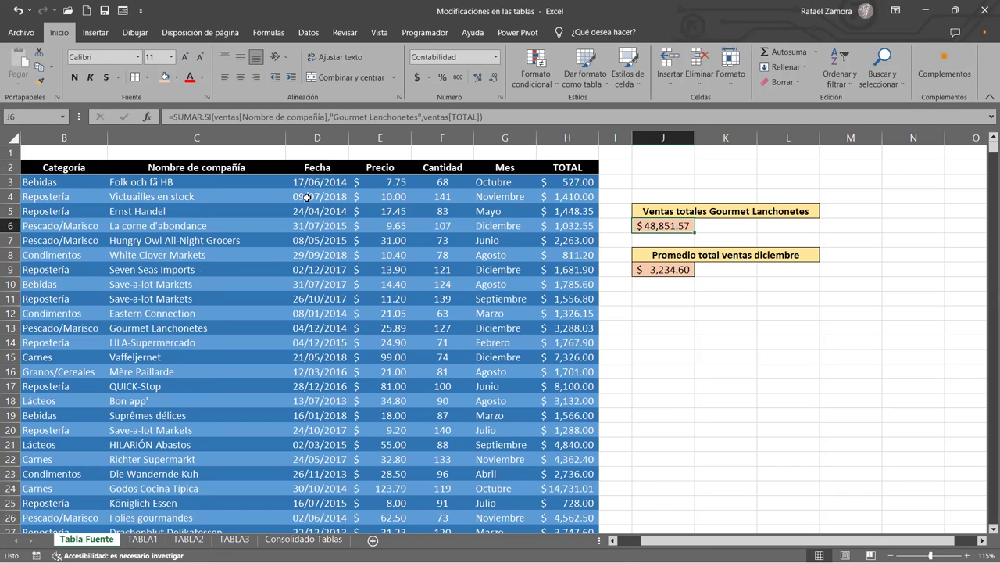
pyautogui.keyDown('ctrl'); pyautogui.click(355, 285); pyautogui.keyUp('ctrl')
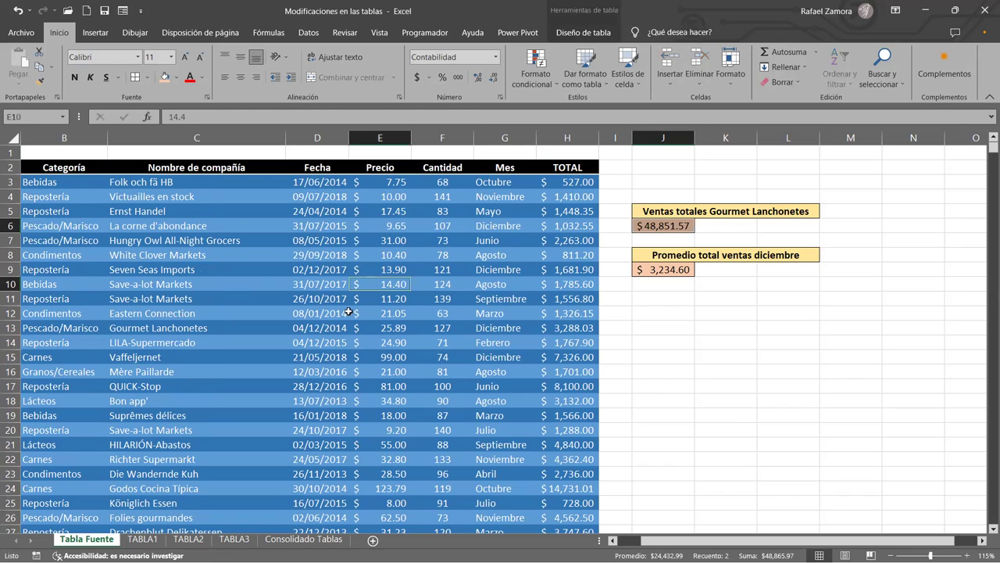
pyautogui.keyDown('ctrl'); pyautogui.click(341, 325); pyautogui.keyUp('ctrl')
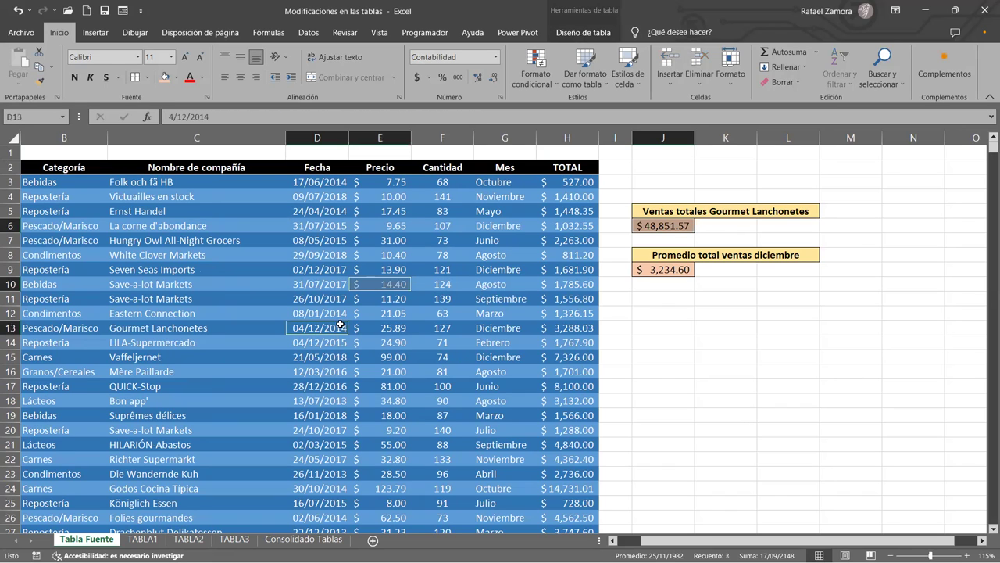
pyautogui.keyDown('ctrl'); pyautogui.click(577, 300); pyautogui.keyUp('ctrl')
pyautogui.click(565, 386)
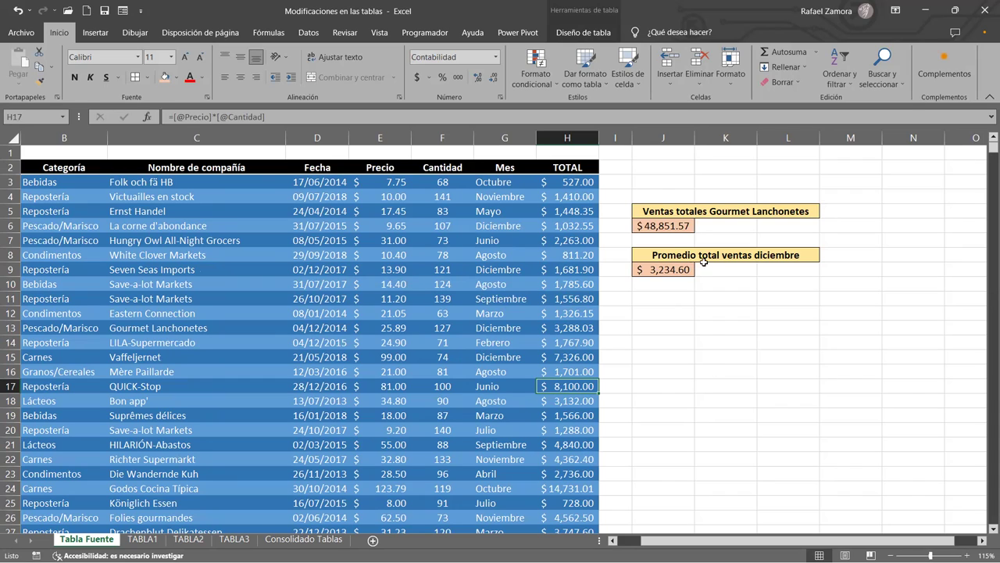
pyautogui.click(389, 276)
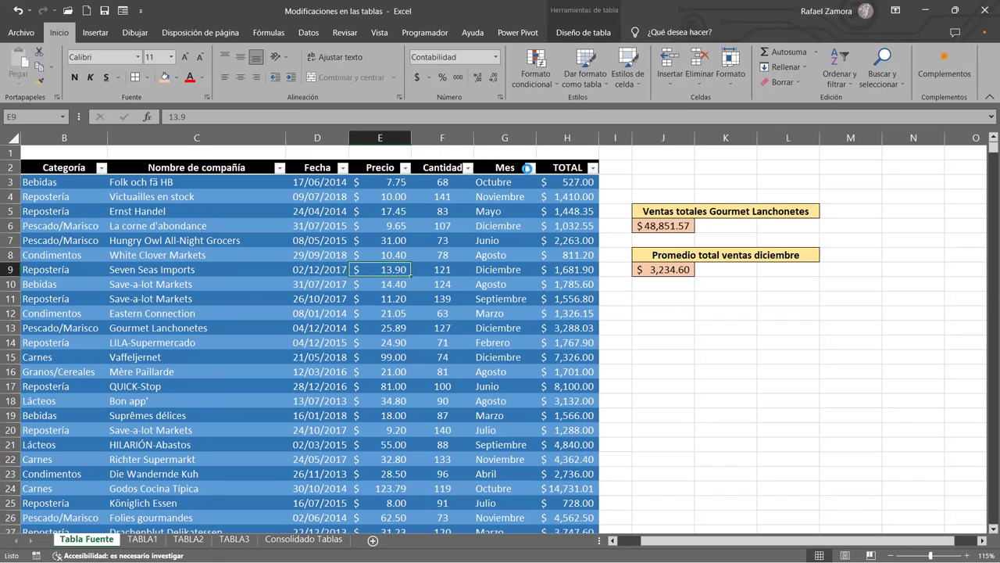
# - Filter the ventas table's Mes column to show only Diciembre
pyautogui.click(530, 168)
pyautogui.click(397, 315)
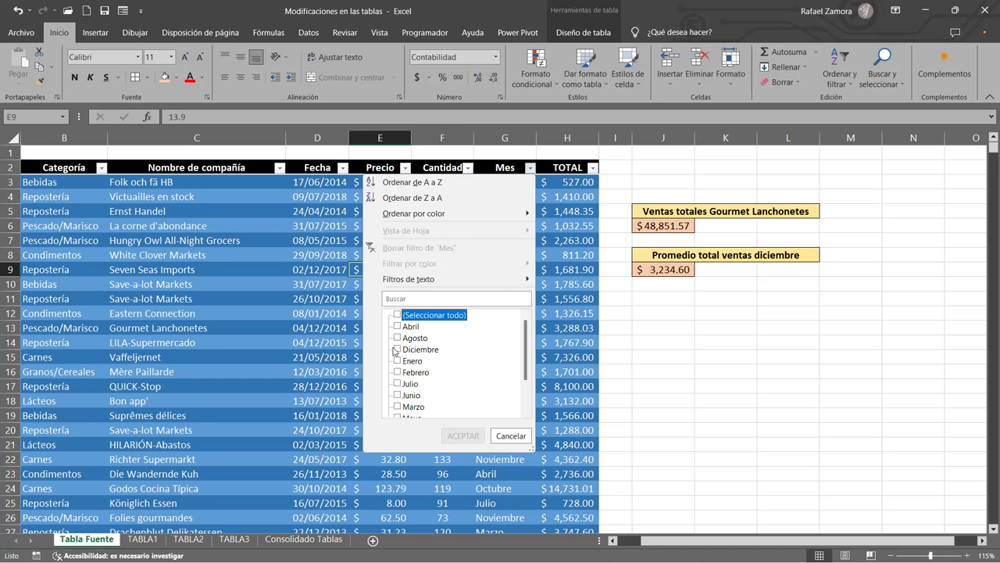
pyautogui.click(398, 349)
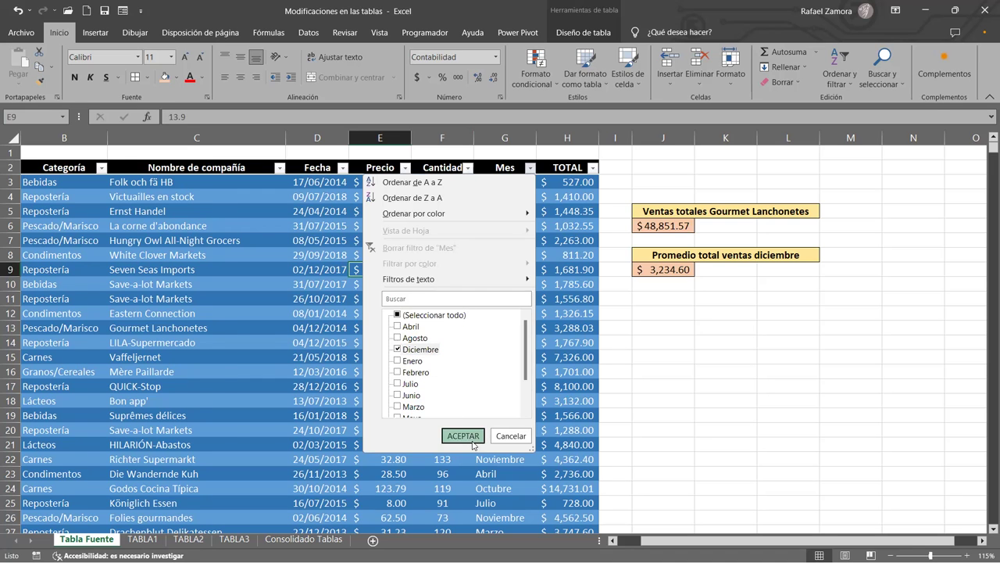
pyautogui.click(464, 436)
# - Widen column H and go to totals cell H2158 showing the $578,992.65 sum of TOTAL
pyautogui.click(576, 186)
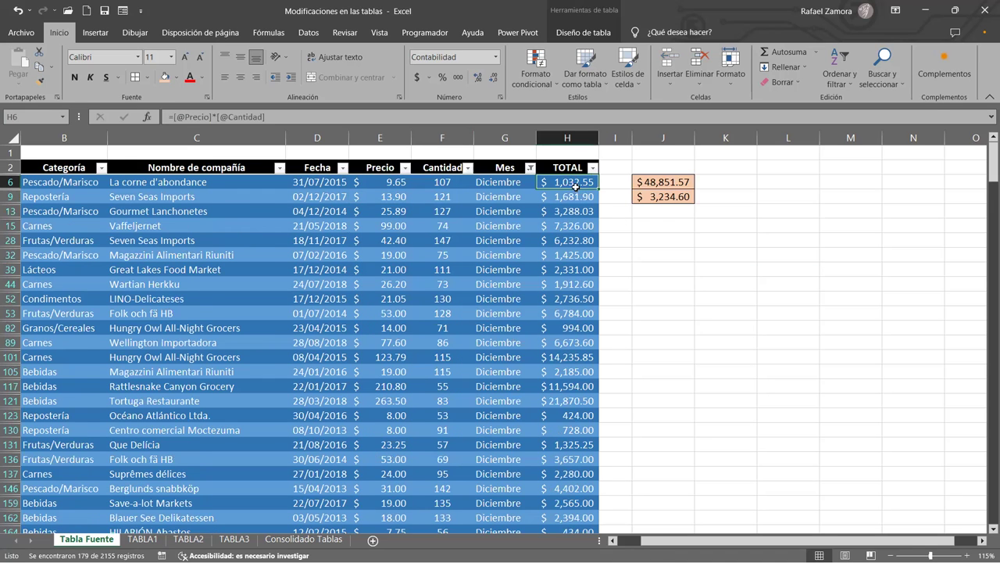
pyautogui.hotkey('ctrl', 'shift', 'Down')
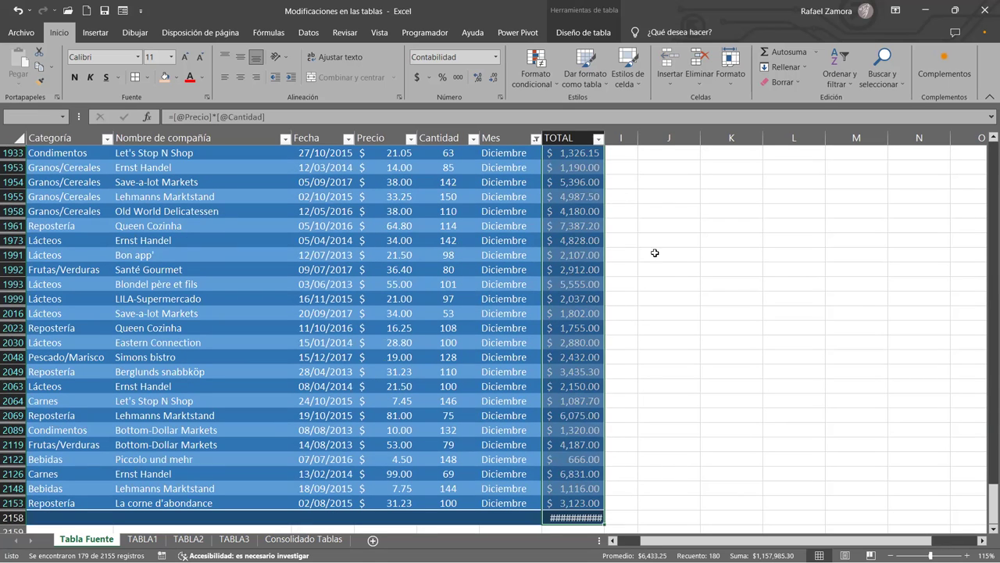
pyautogui.click(657, 273)
pyautogui.moveTo(604, 142); pyautogui.dragTo(615, 322)
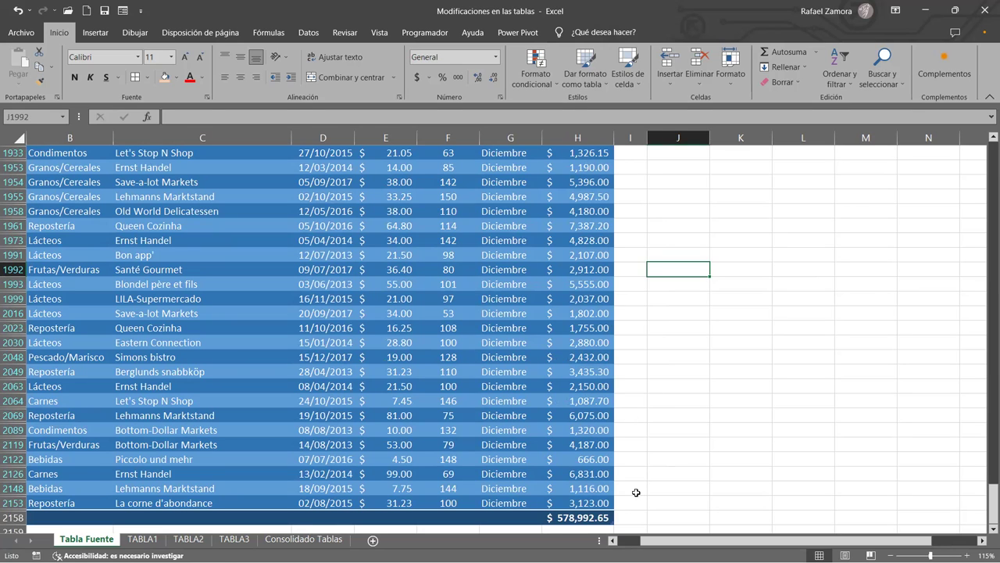
pyautogui.hotkey('ctrl', 'End')
pyautogui.scroll(-2, 663, 470)
pyautogui.scroll(-1, 663, 465)
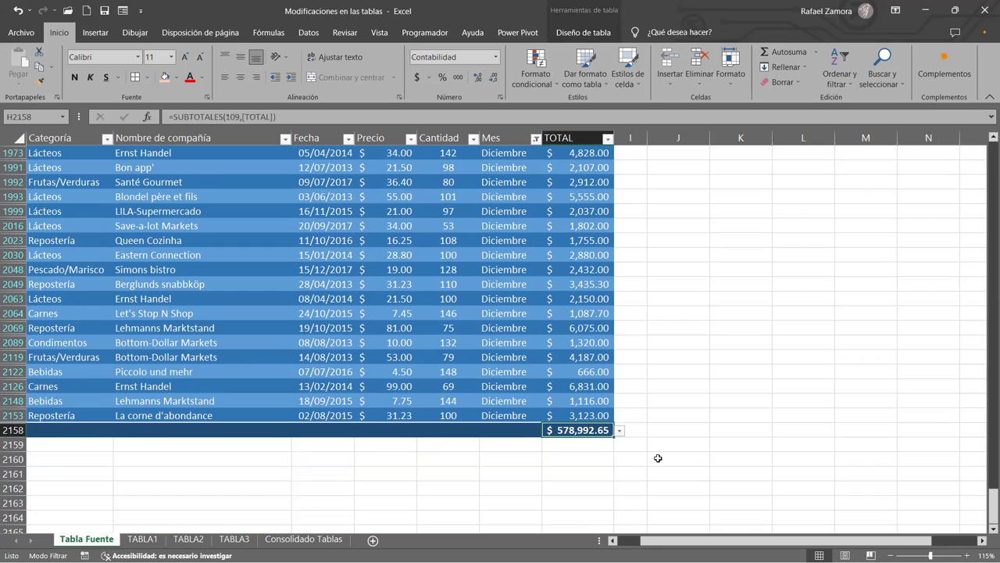
# - Switch the H2158 total-row calculation from sum to Promedio, giving $3,234.60
pyautogui.click(619, 431)
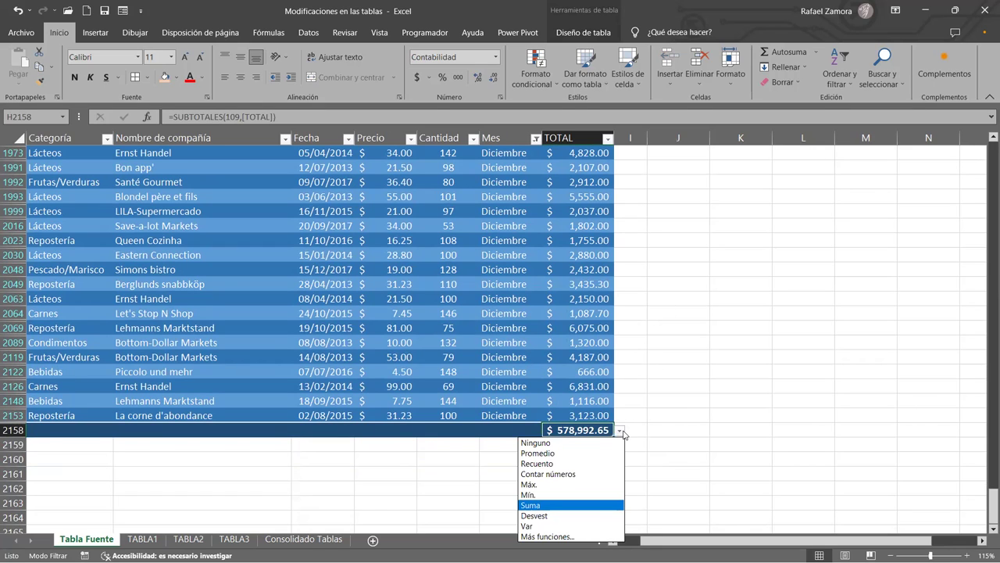
pyautogui.click(568, 453)
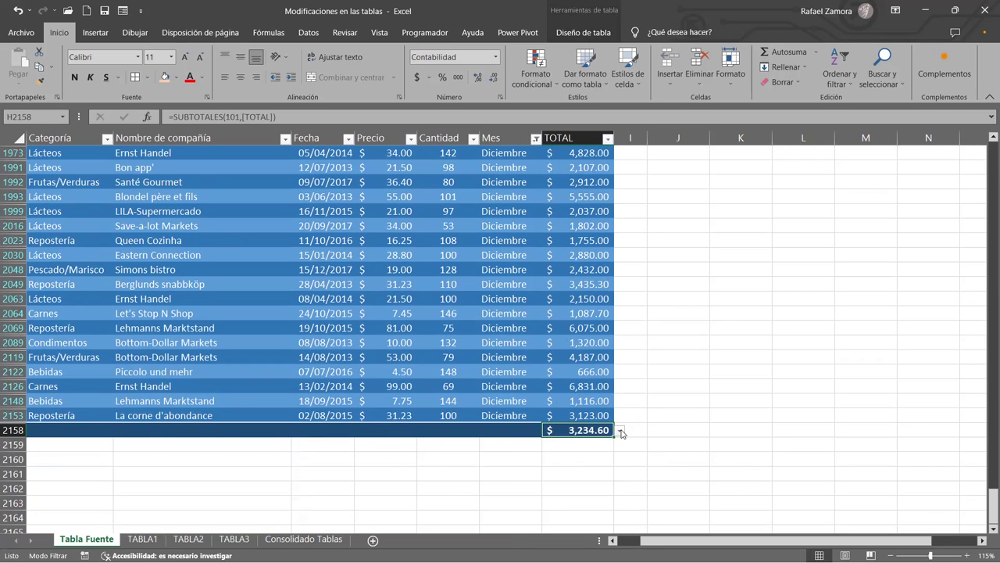
pyautogui.click(620, 431)
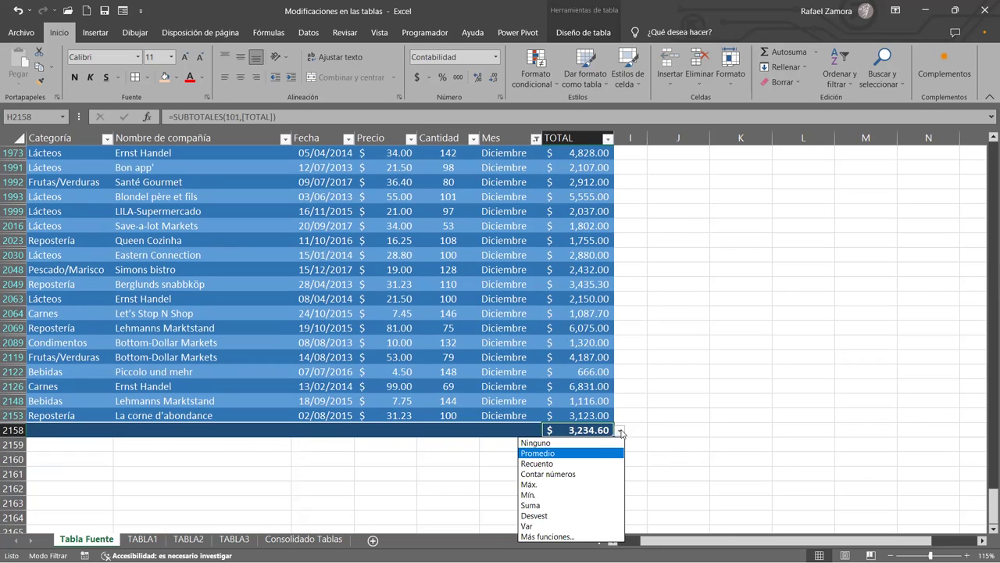
pyautogui.press('Escape')
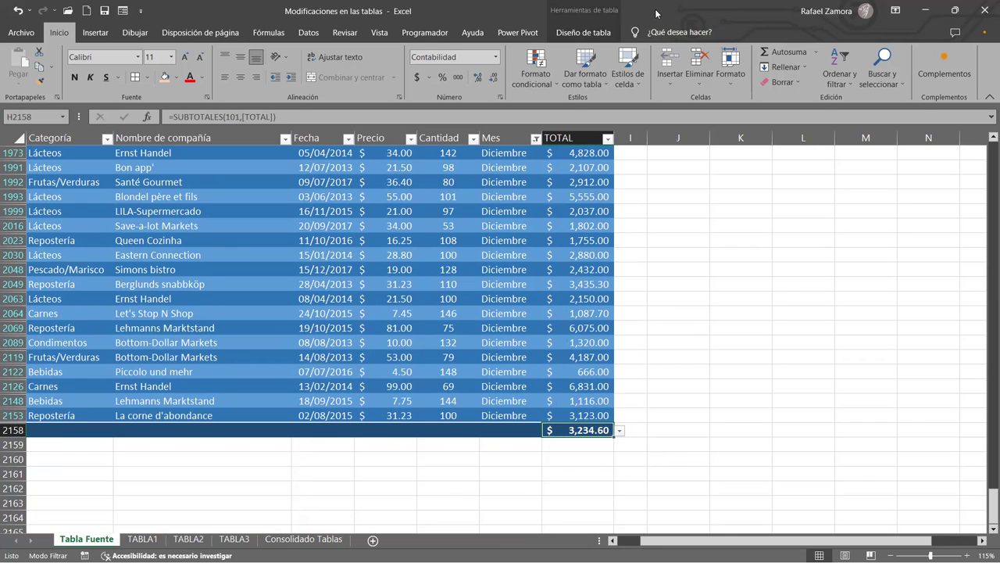
pyautogui.click(583, 32)
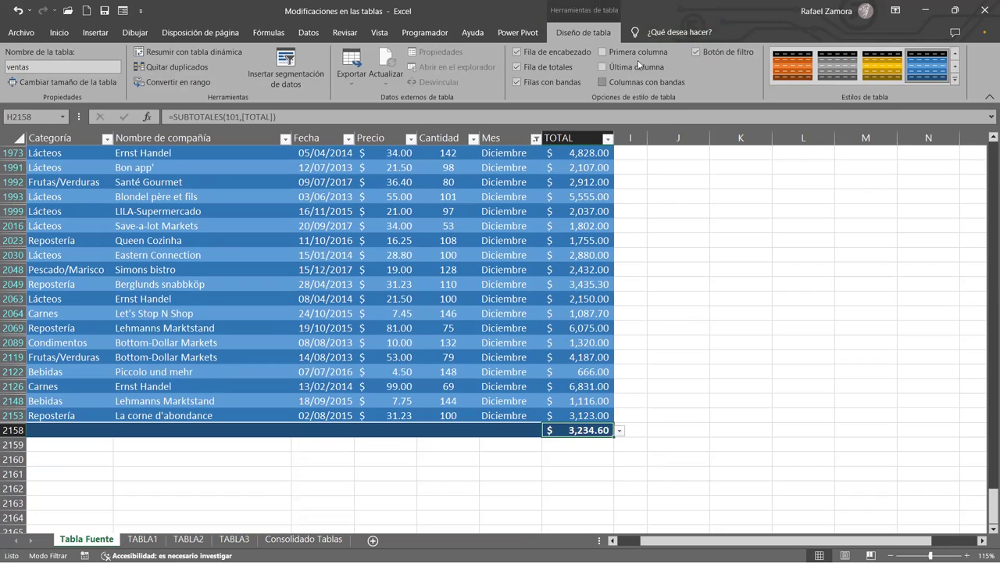
pyautogui.click(619, 431)
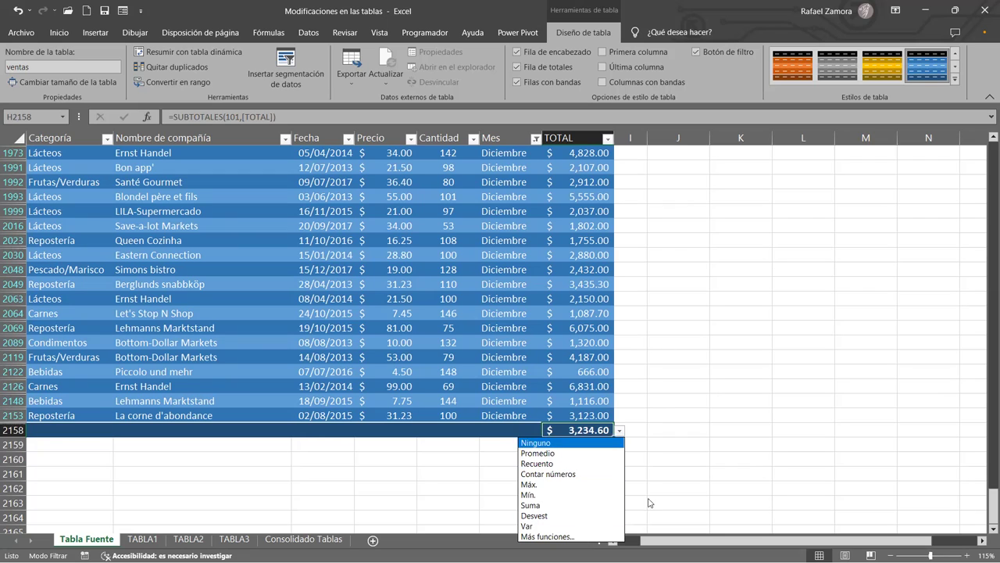
pyautogui.click(704, 393)
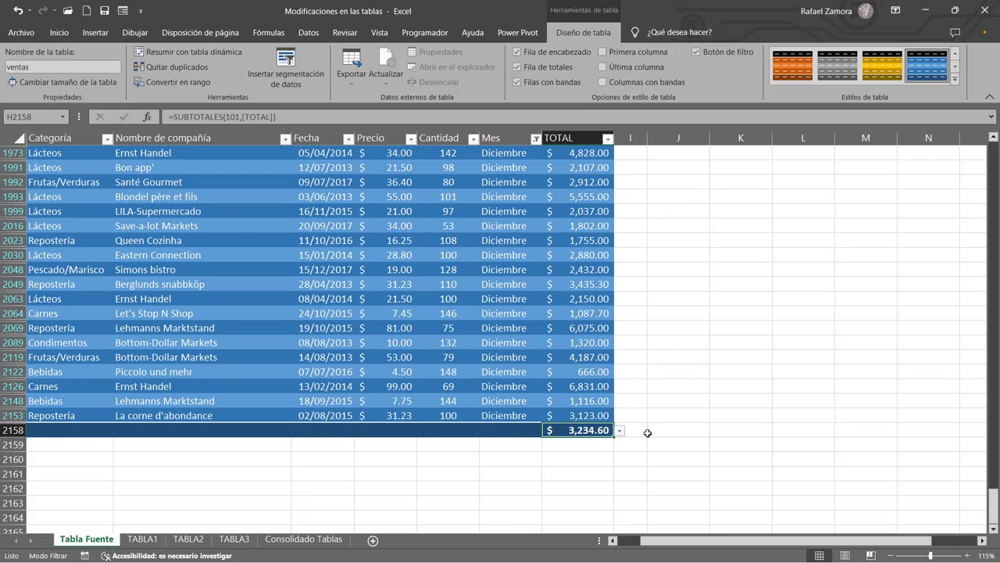
pyautogui.moveTo(522, 367); pyautogui.dragTo(522, 363)
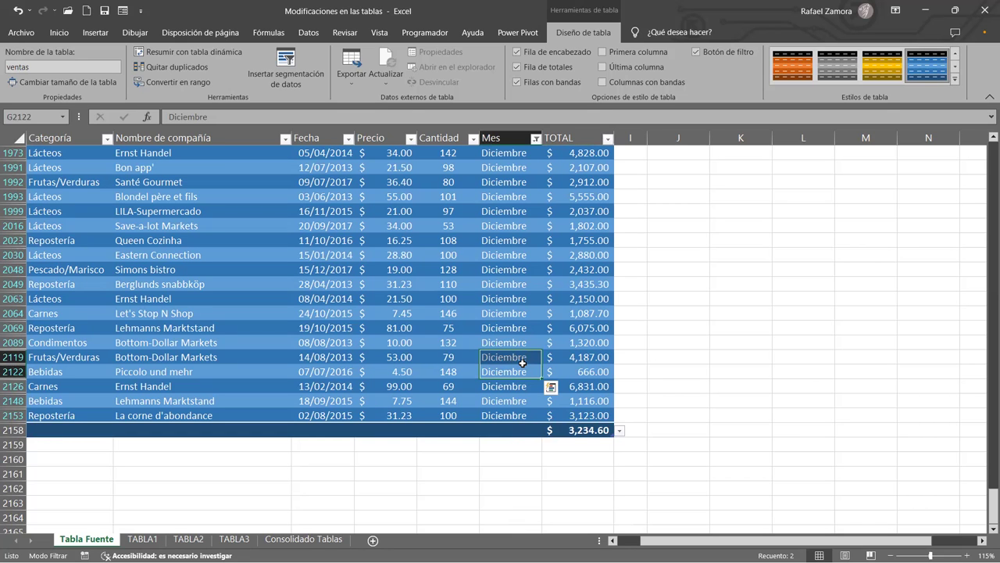
# - Turn off the table filters to list all sales, then review the PROMEDIO.SI formula in J9
pyautogui.hotkey('ctrl', 'shift', 'l')
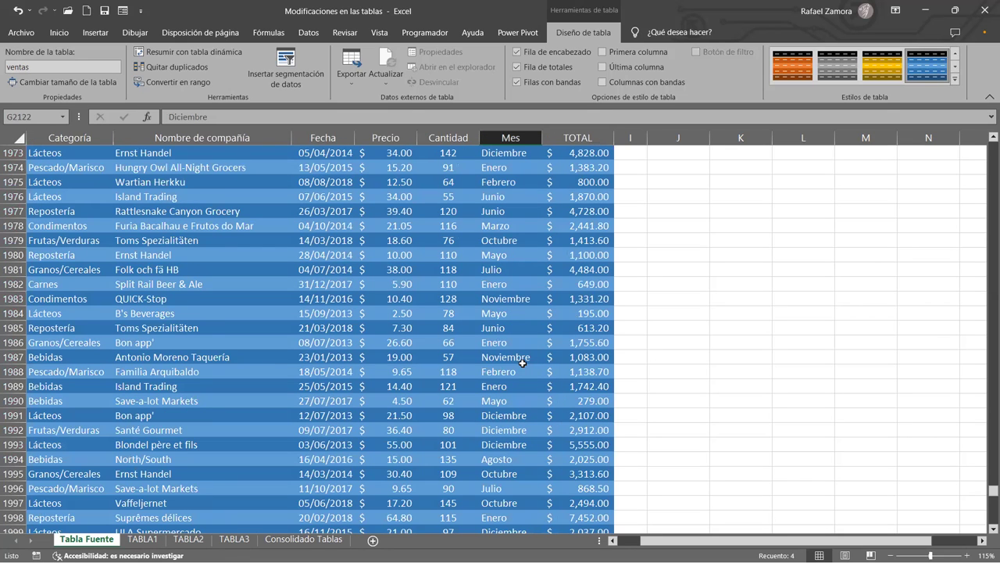
pyautogui.hotkey('ctrl', 'Up')
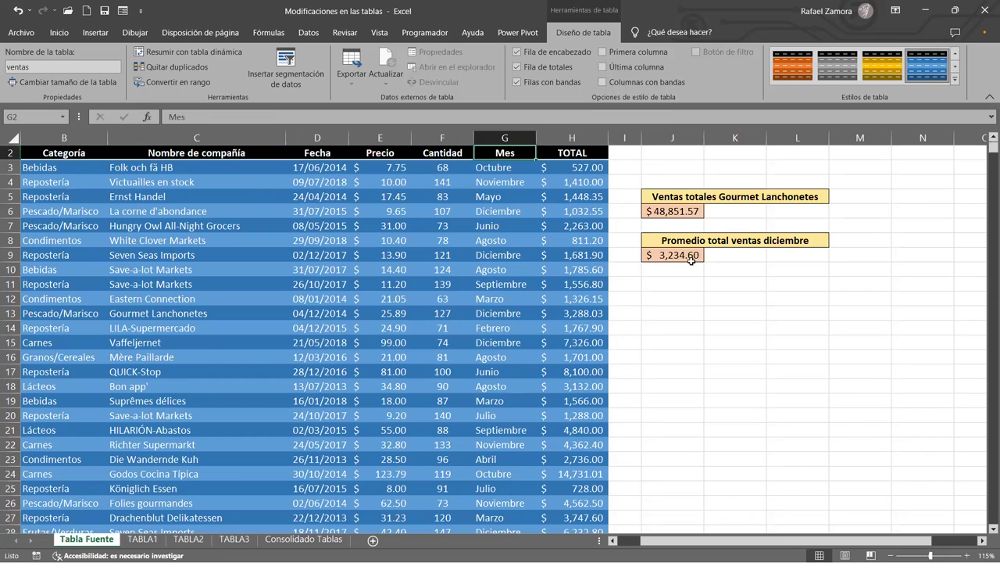
pyautogui.click(689, 255)
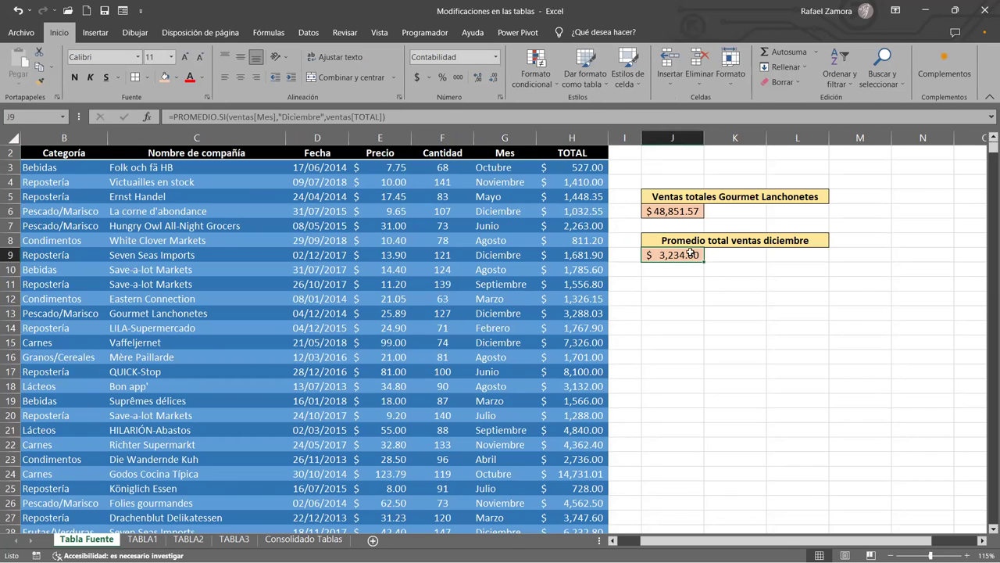
pyautogui.click(667, 285)
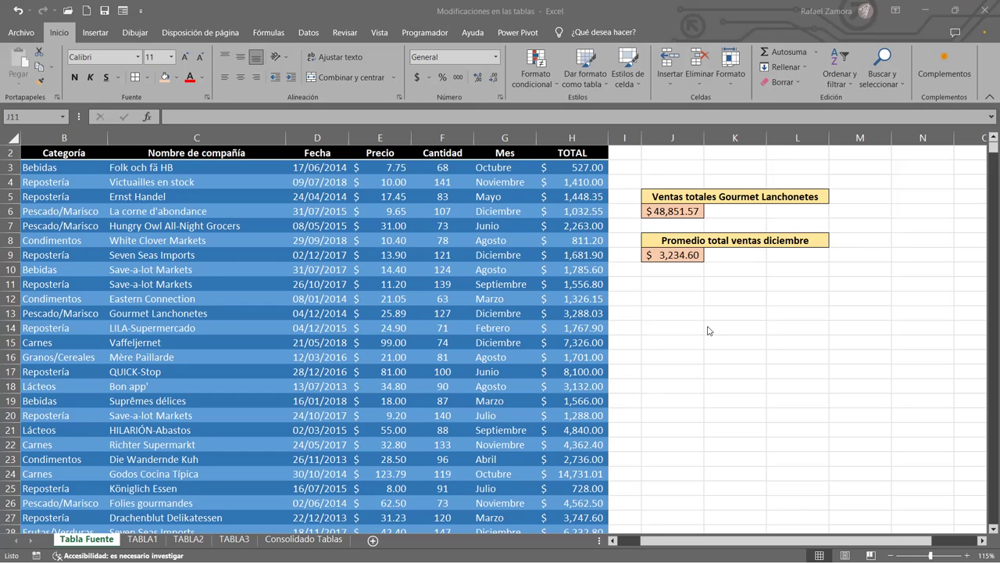
# - Clear J6's old formula and check the Gourmet Lanchonetes wording in the J5 title
pyautogui.click(673, 211)
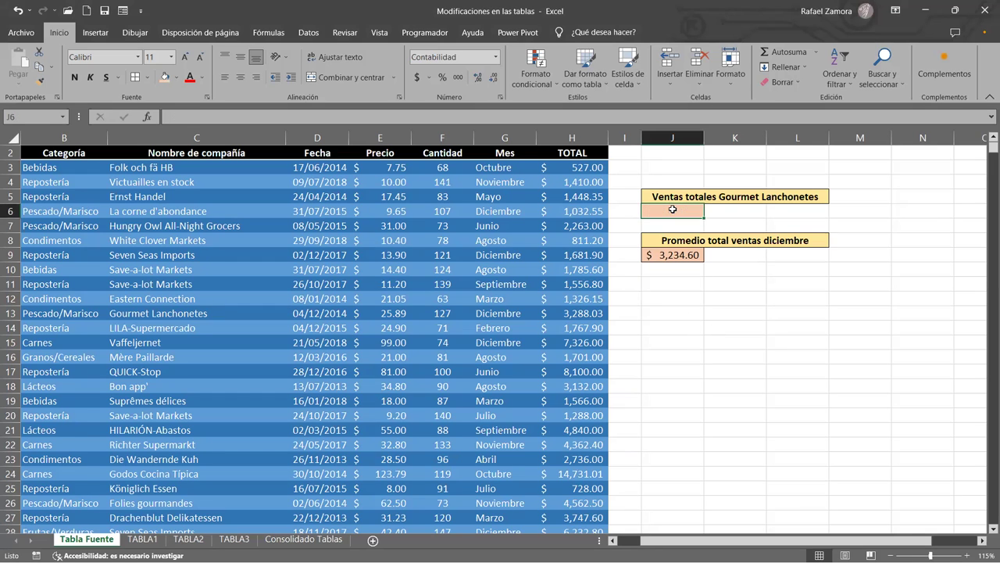
pyautogui.press('Delete')
pyautogui.scroll(1, 480, 296)
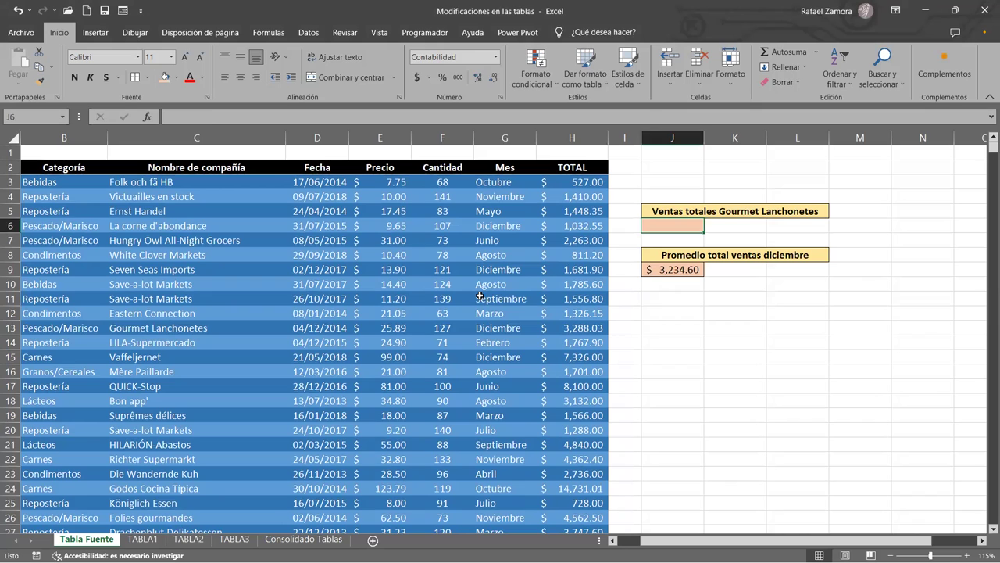
pyautogui.click(480, 297)
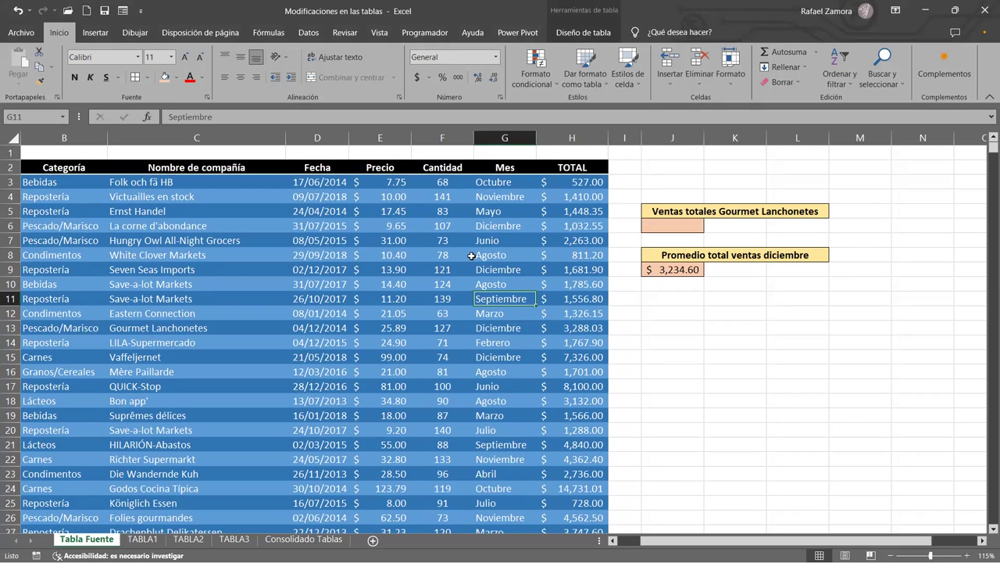
pyautogui.click(673, 215)
pyautogui.click(689, 229)
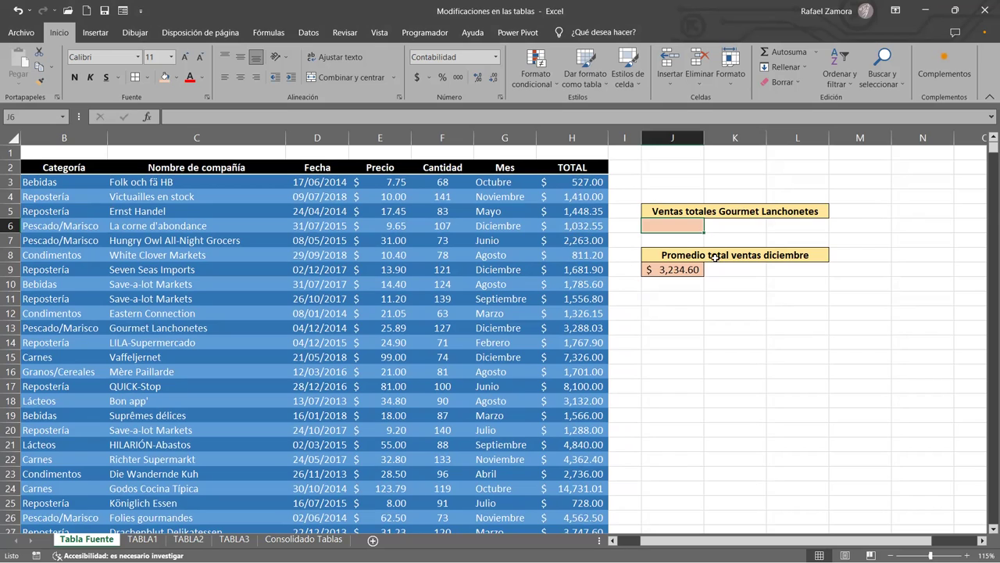
pyautogui.write('=')
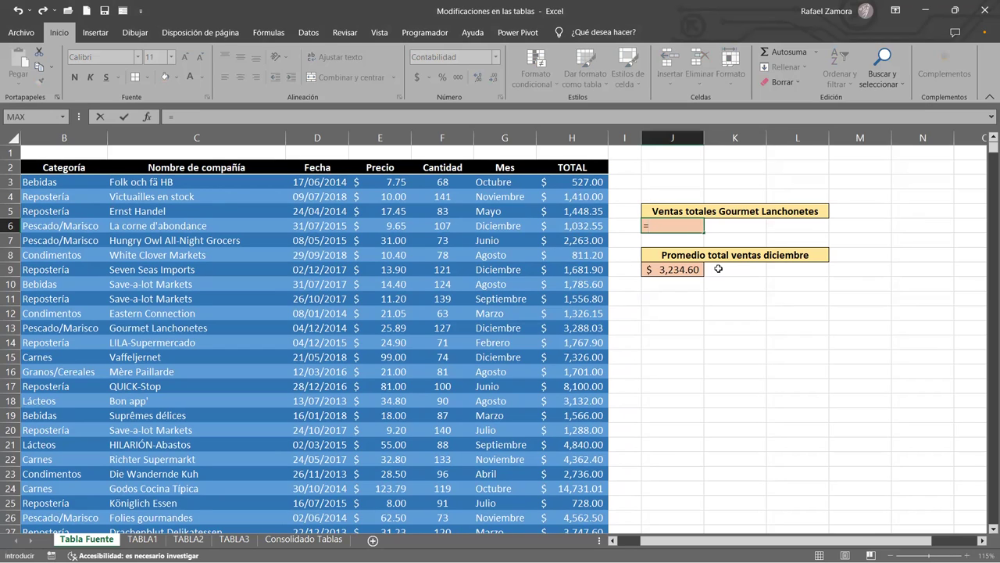
pyautogui.press('Escape')
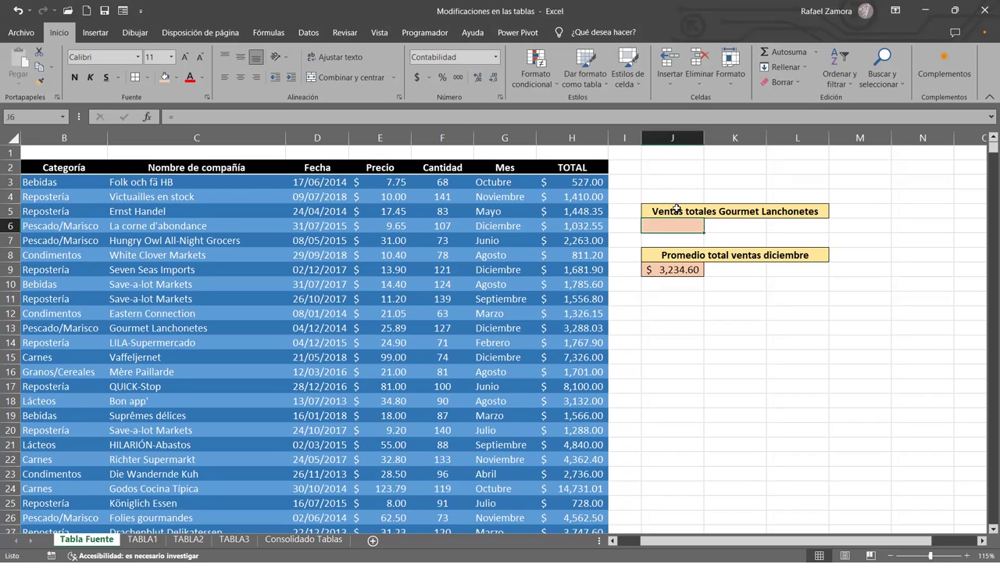
pyautogui.click(653, 209)
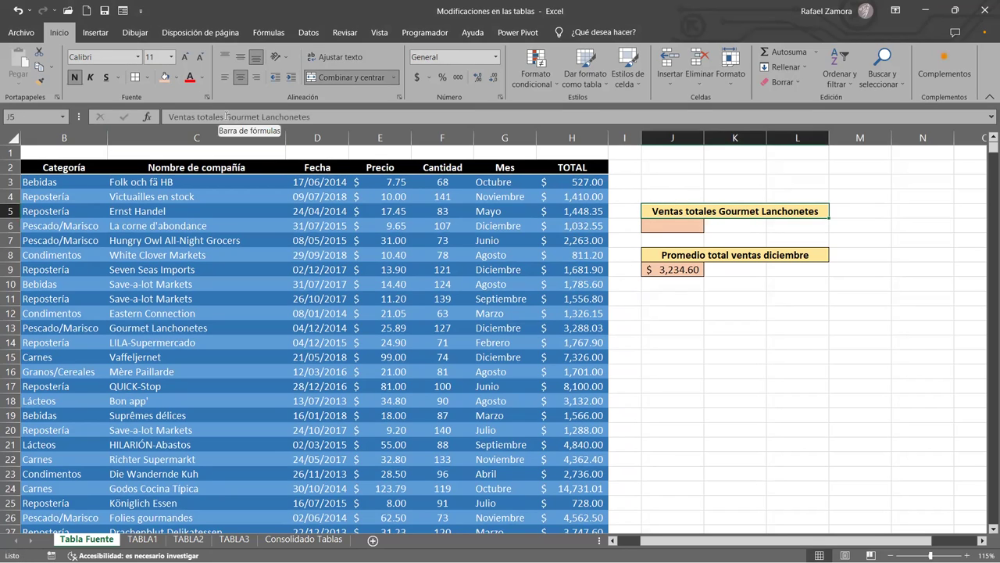
pyautogui.moveTo(226, 116); pyautogui.dragTo(423, 120)
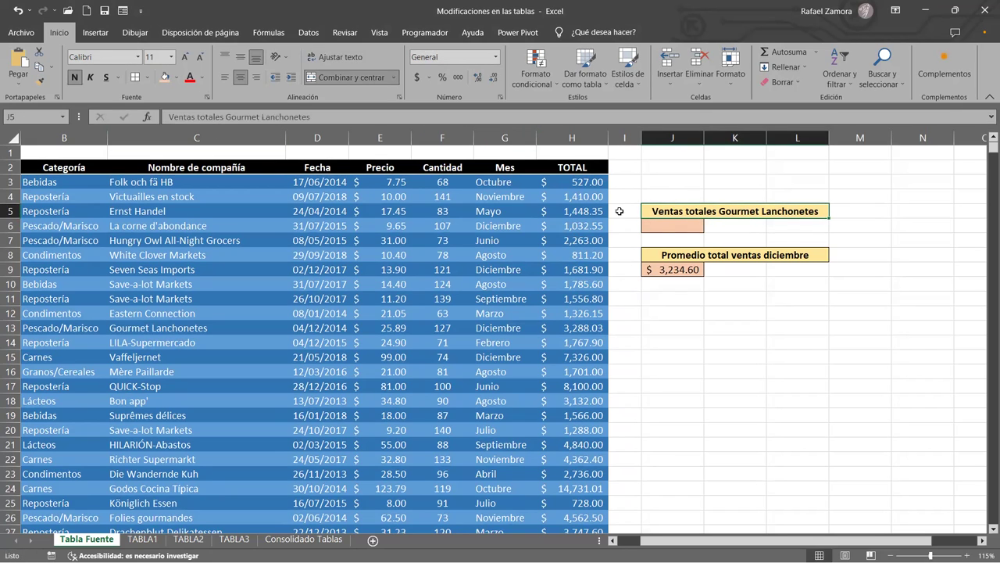
pyautogui.click(667, 228)
# - Start J6's SUMAR.SI formula with the range ventas[Nombre de compañía]
pyautogui.write('=')
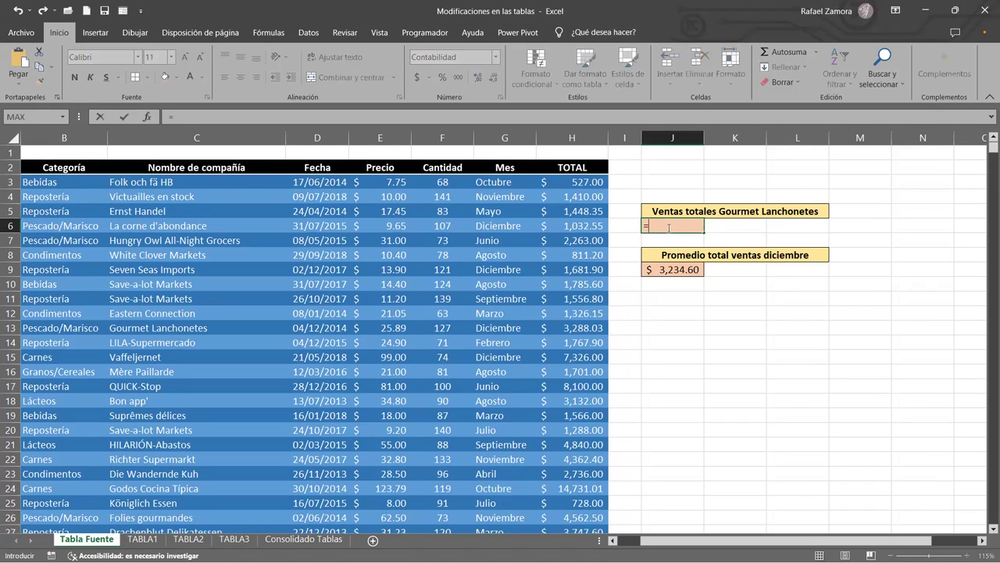
pyautogui.write('sumar')
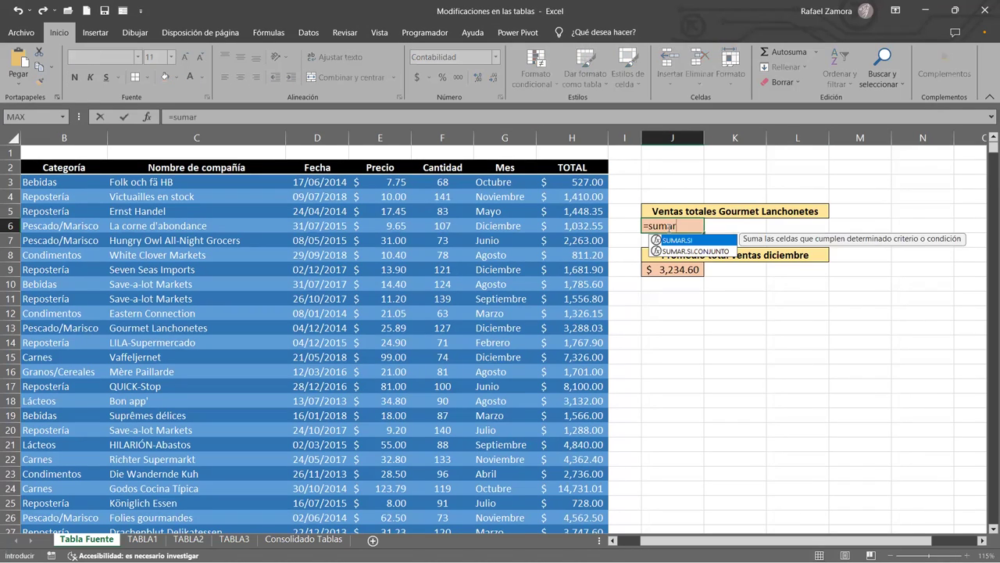
pyautogui.press('Tab')
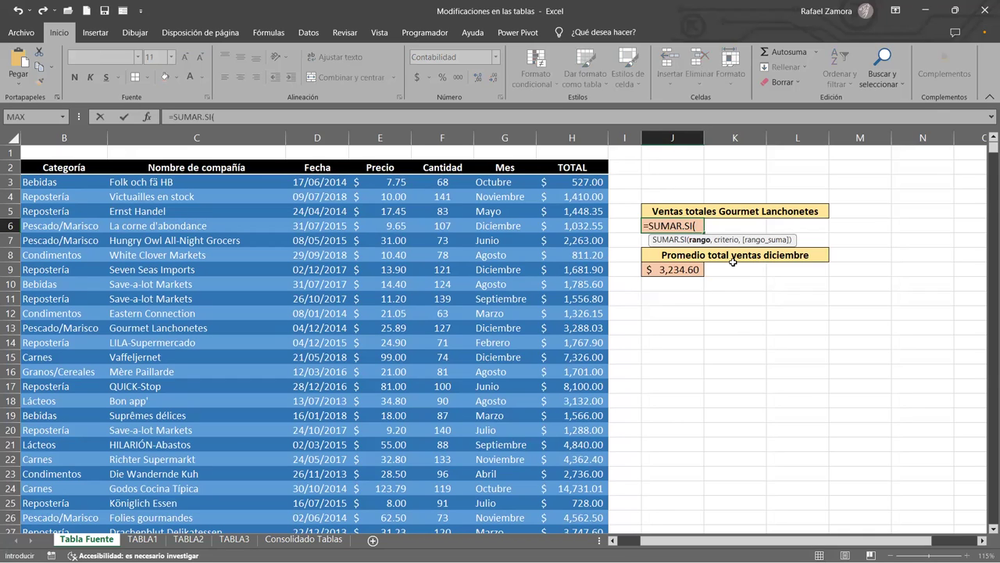
pyautogui.write('ven')
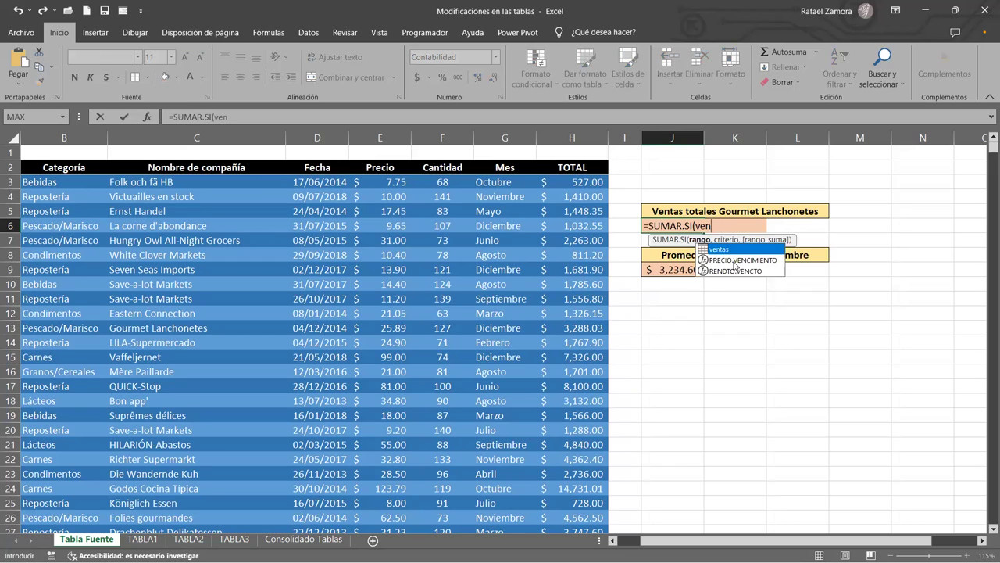
pyautogui.press('Tab')
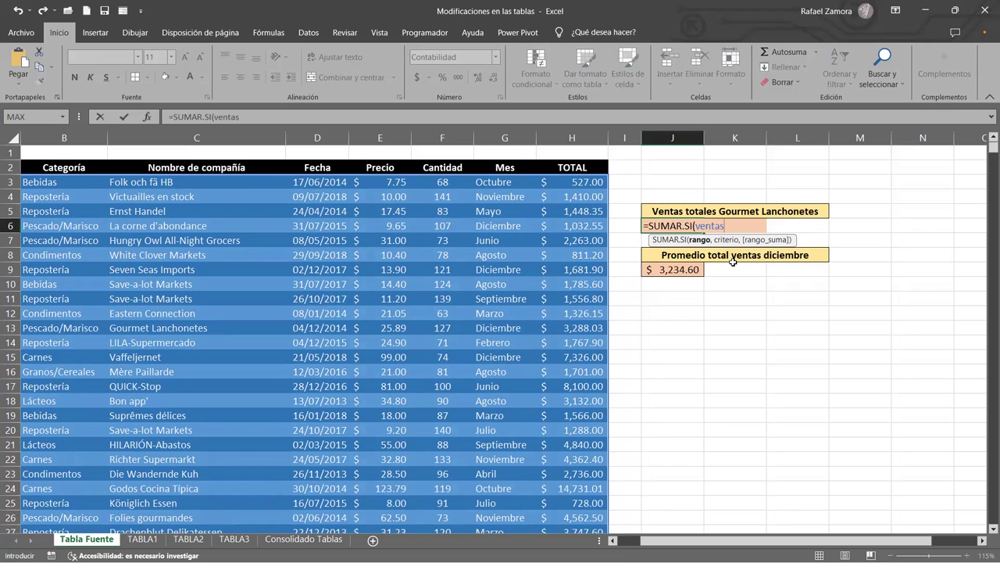
pyautogui.write('[')
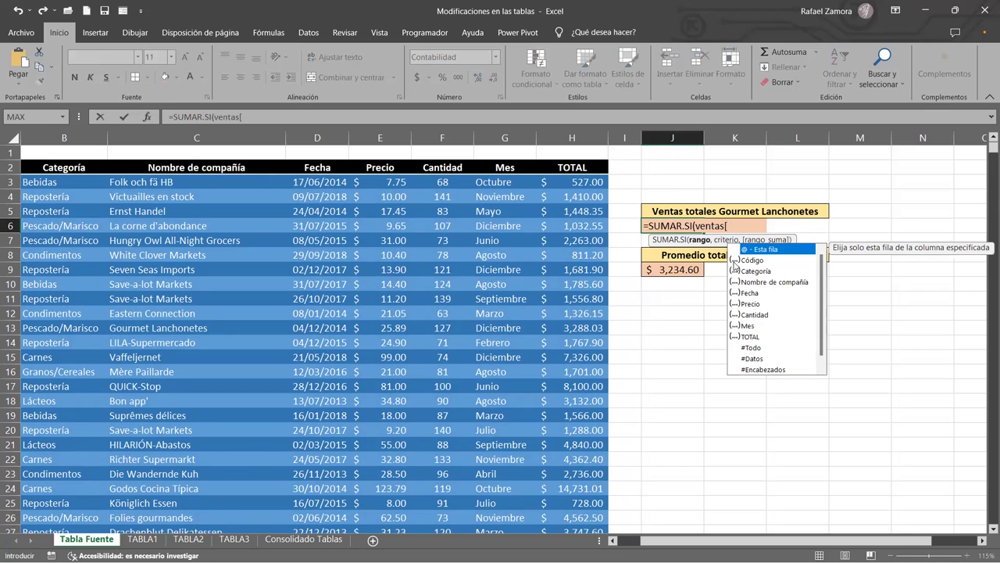
pyautogui.click(774, 282)
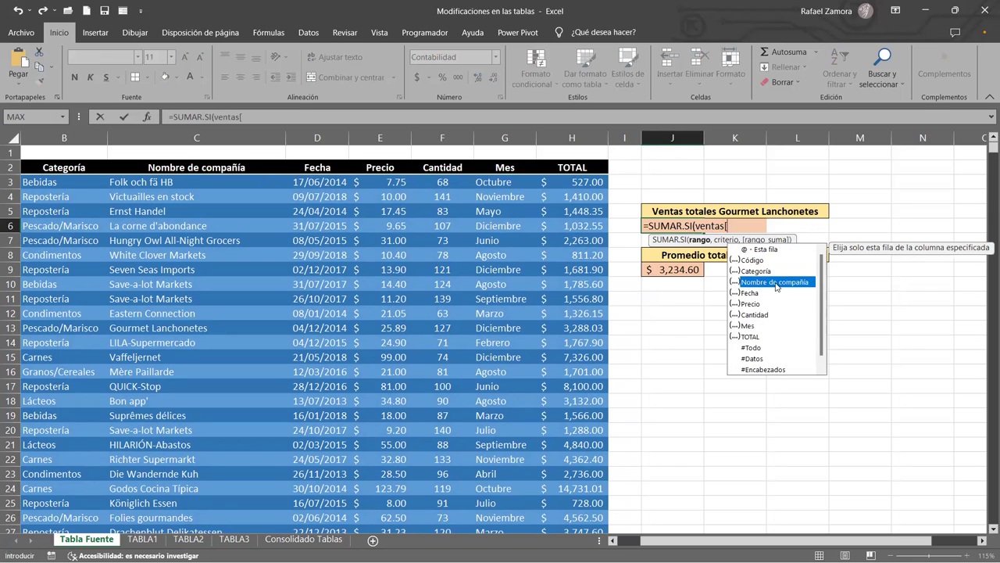
pyautogui.doubleClick(774, 283)
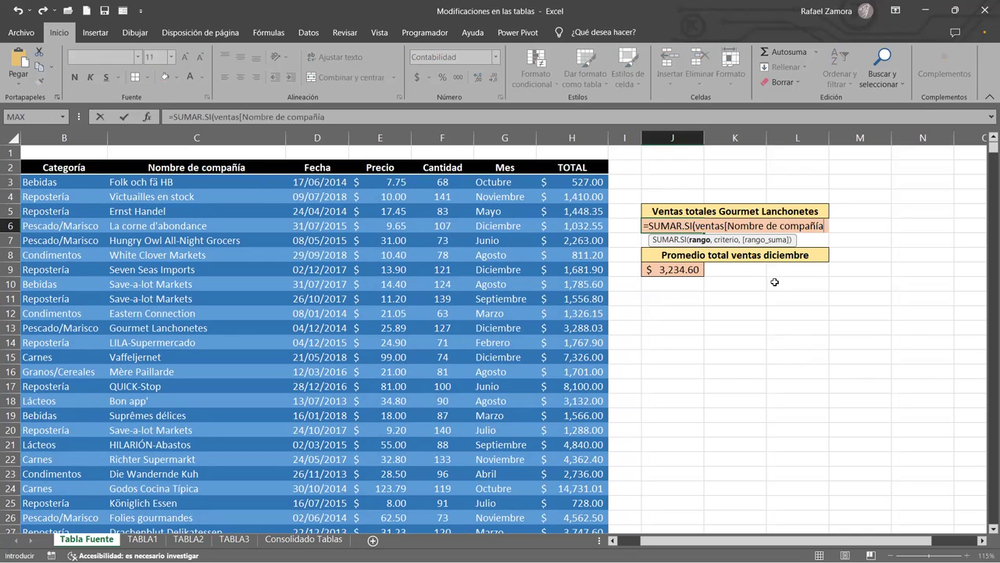
pyautogui.write(']')
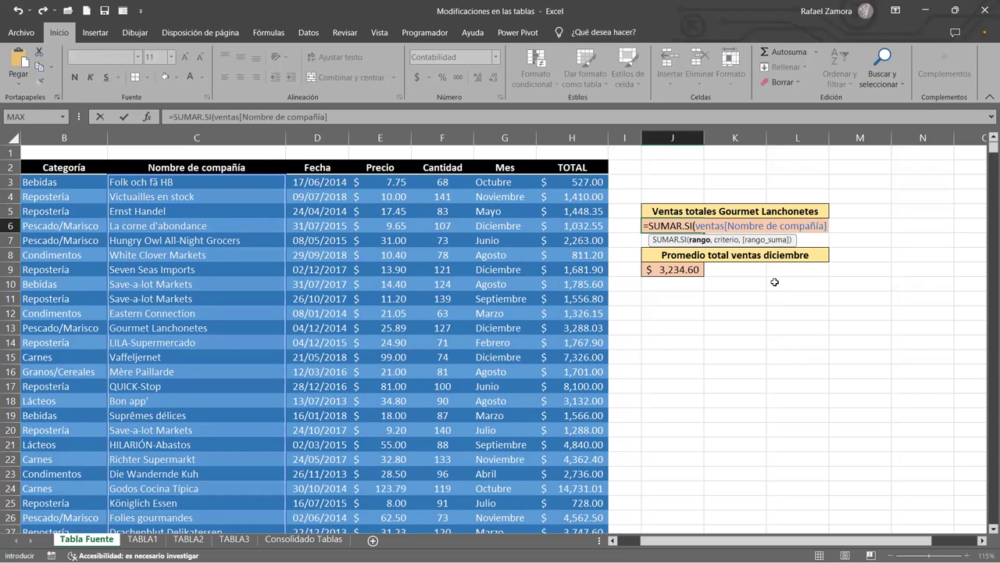
# - Add criterion "Gourmet Lanchonetes" and sum range ventas[TOTAL] to the formula
pyautogui.write(',')
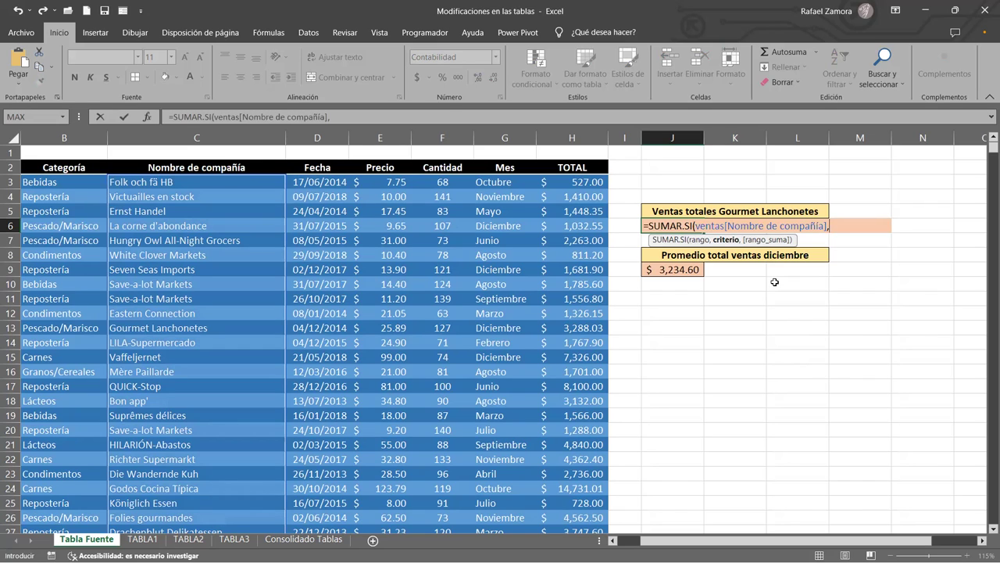
pyautogui.write('"Gourmet Lanchonetes')
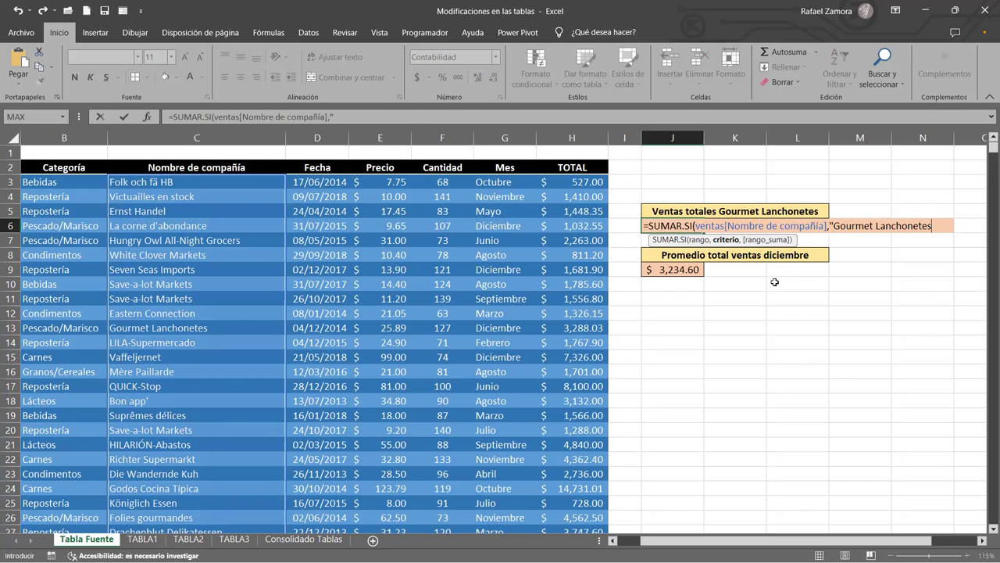
pyautogui.write('"')
pyautogui.write(',')
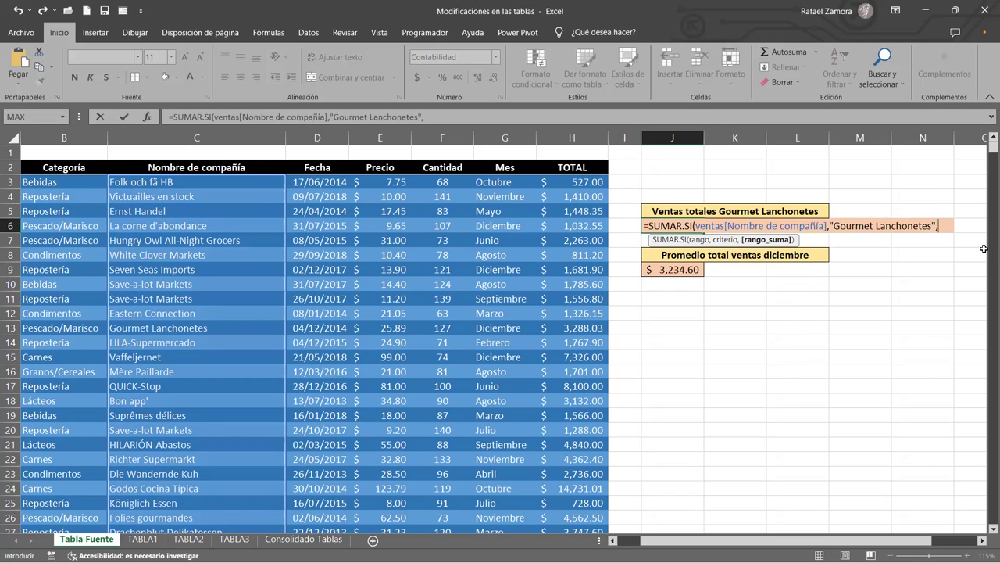
pyautogui.write('ve')
pyautogui.doubleClick(984, 249)
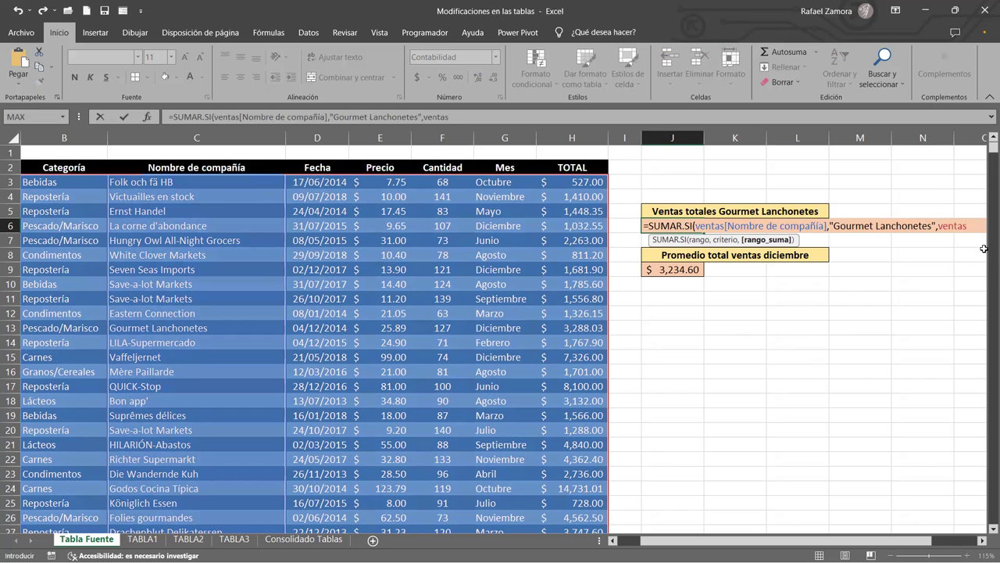
pyautogui.write('[')
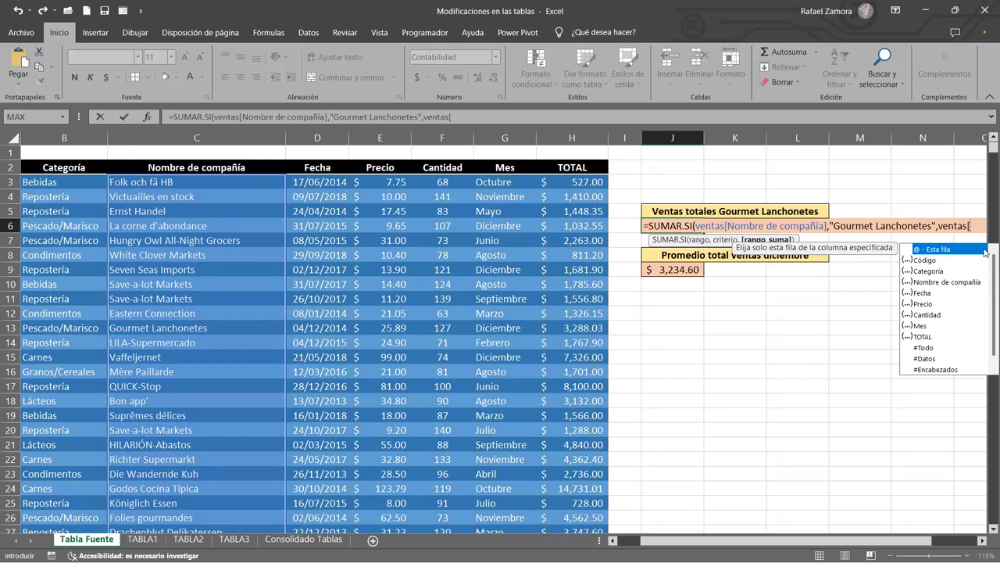
pyautogui.click(924, 337)
pyautogui.doubleClick(924, 335)
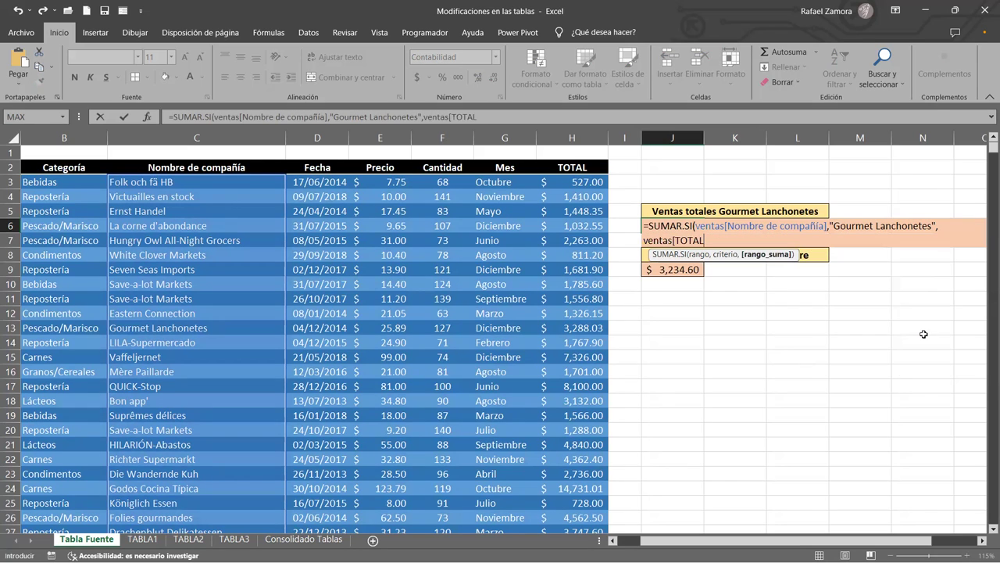
pyautogui.write(']')
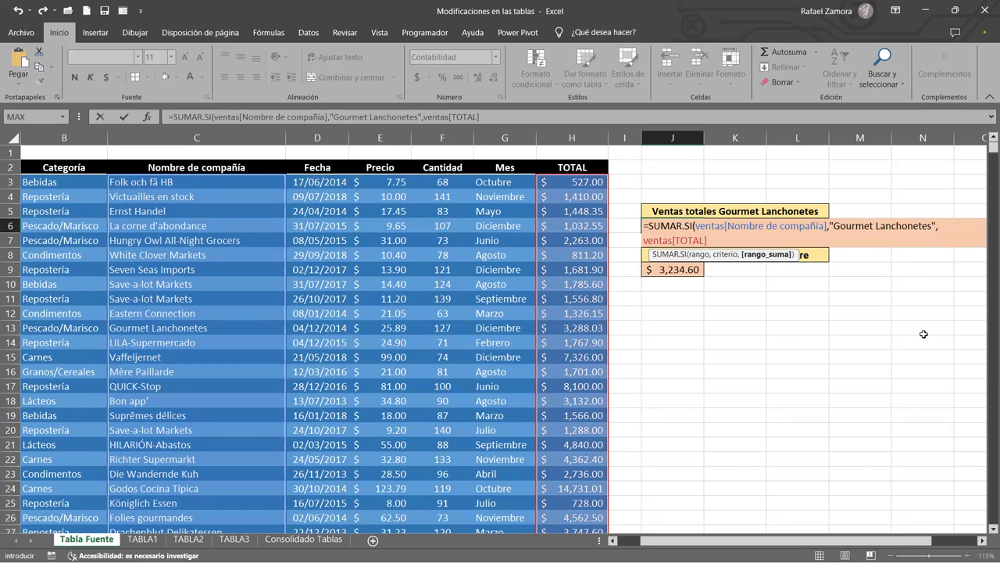
# - Commit the SUMAR.SI formula so J6 shows $48,851.57, then select J14
pyautogui.press('Return')
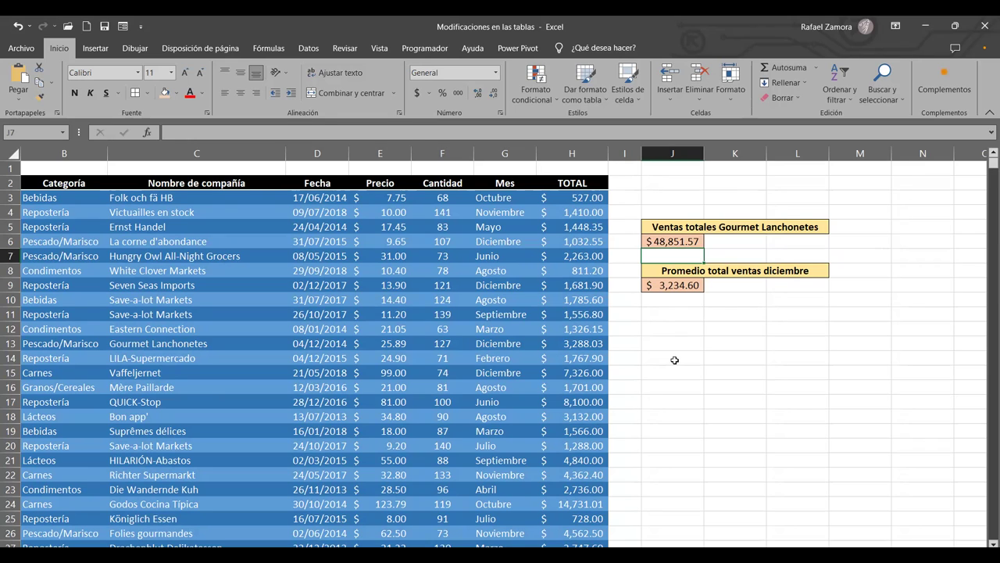
pyautogui.click(674, 359)
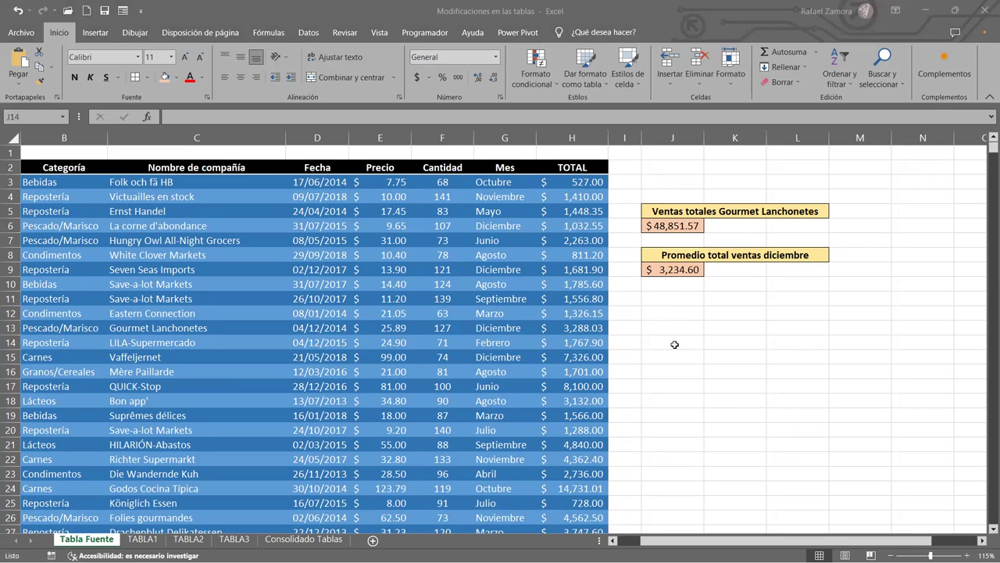
pyautogui.click(674, 344)
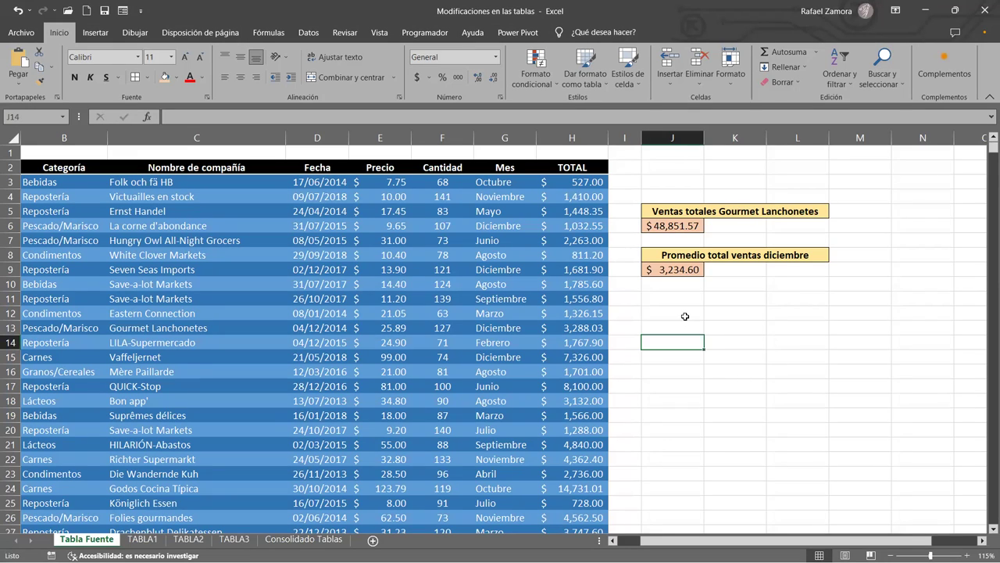
# - Copy the yellow J8 December header into cells J11 and J14
pyautogui.click(701, 255)
pyautogui.hotkey('ctrl', 'c')
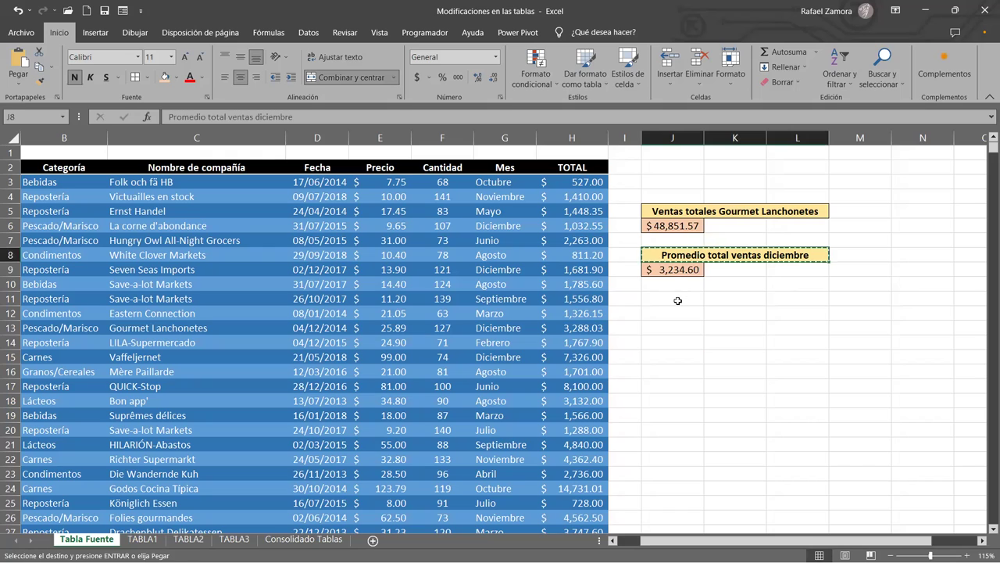
pyautogui.click(678, 301)
pyautogui.hotkey('ctrl', 'v')
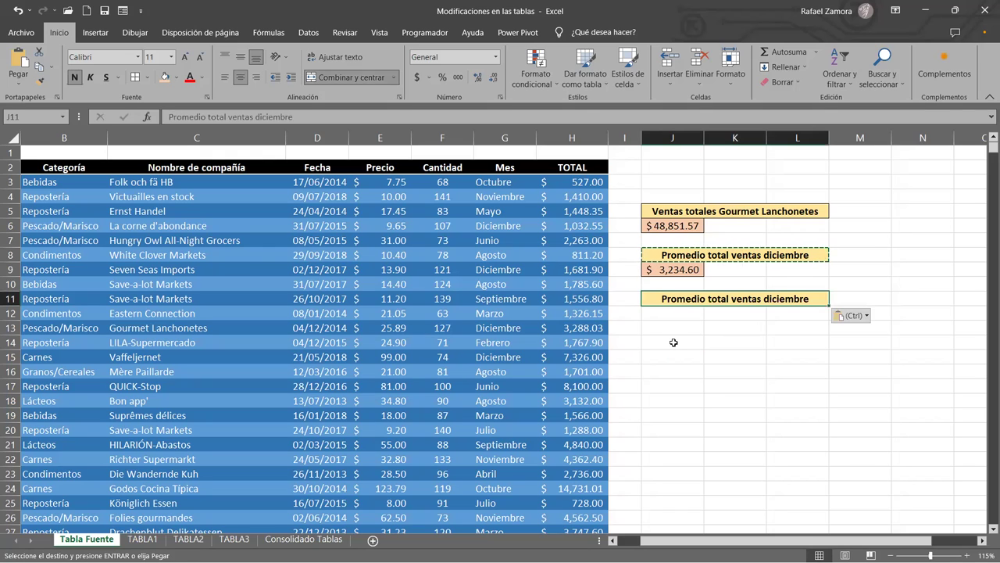
pyautogui.click(674, 339)
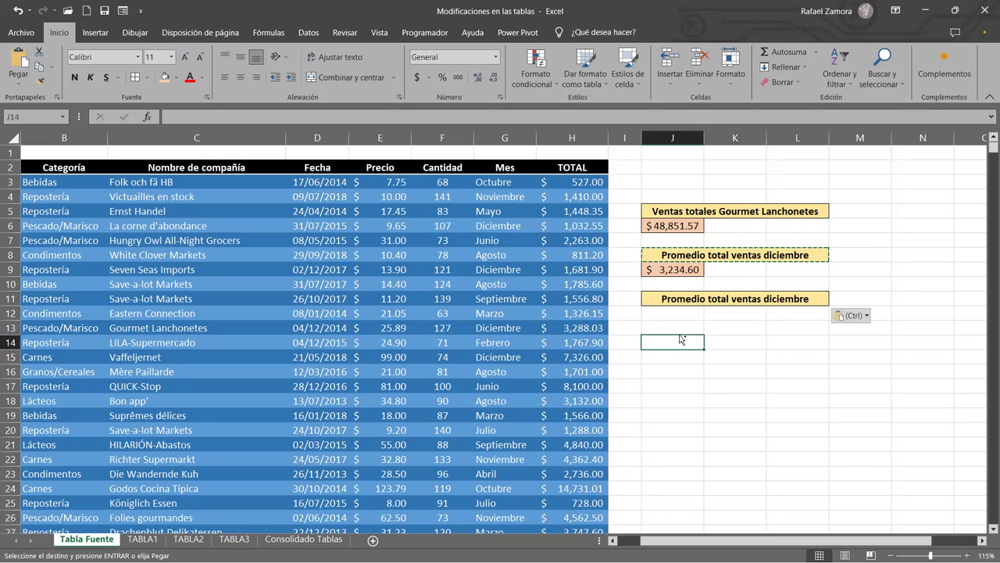
pyautogui.hotkey('ctrl', 'v')
# - Relabel the J11 header as Cantidad Categoria "Reposteria"
pyautogui.doubleClick(701, 300)
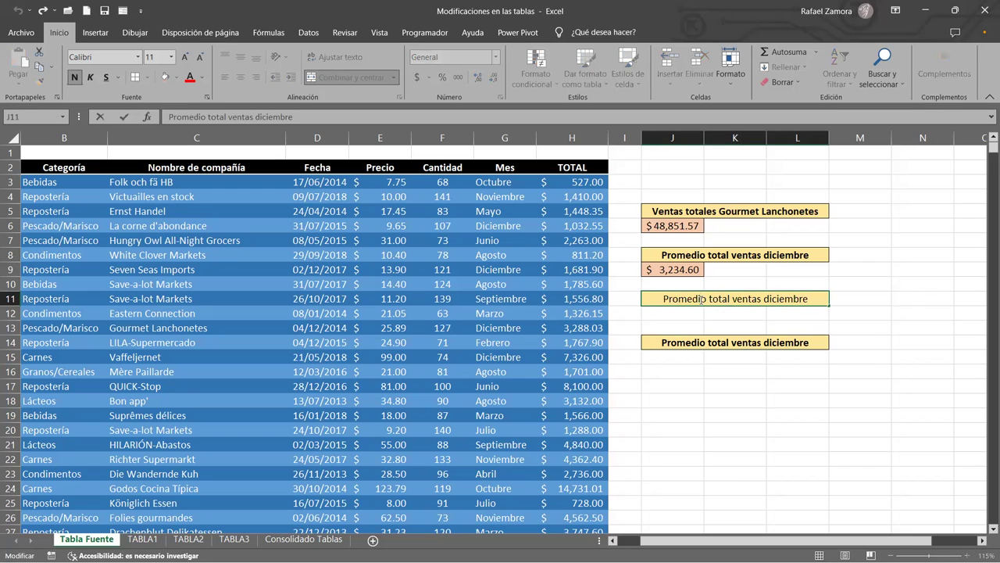
pyautogui.moveTo(663, 299); pyautogui.dragTo(942, 300)
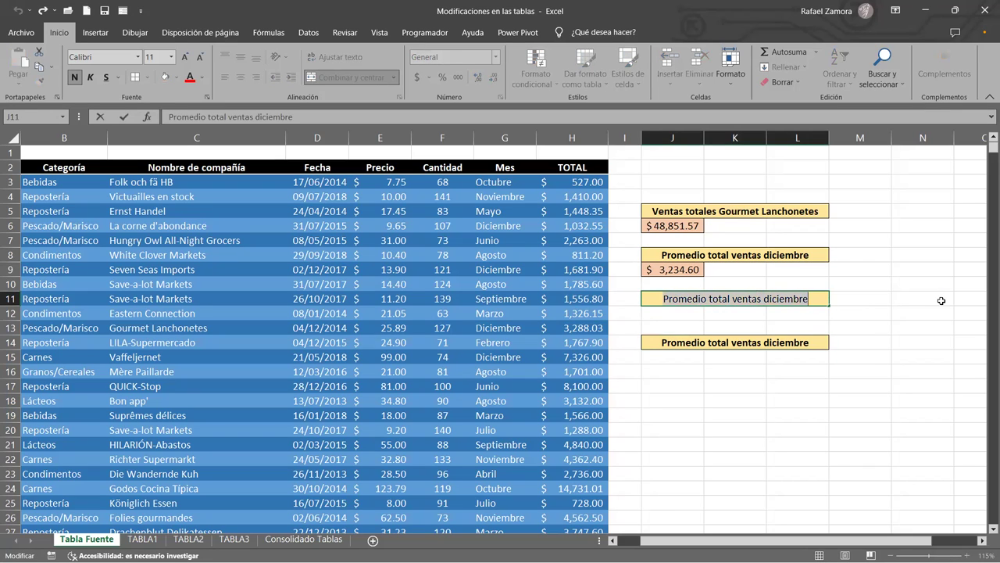
pyautogui.write('Cantidad de ')
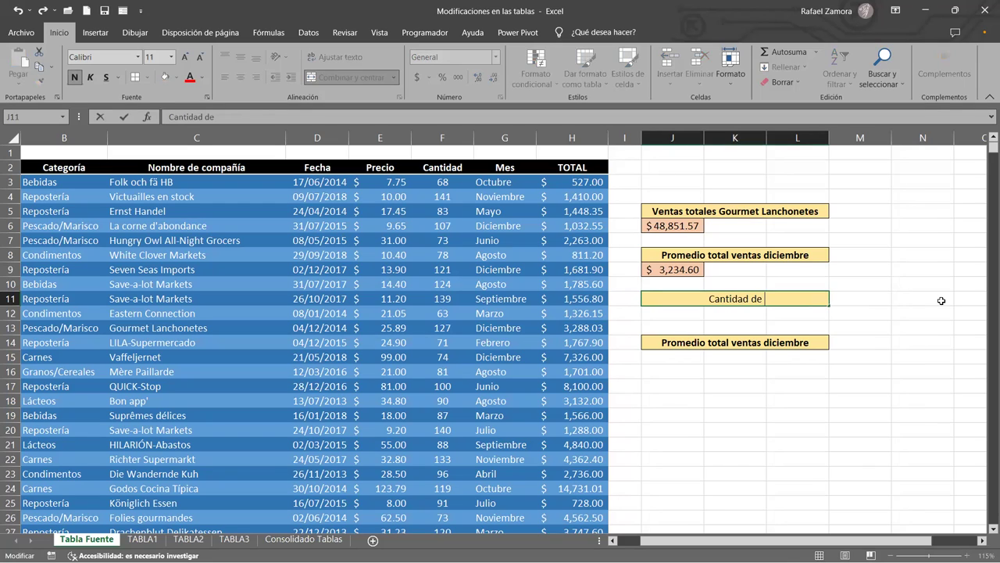
pyautogui.write('Categorías')
pyautogui.press('BackSpace')
pyautogui.press('BackSpace')
pyautogui.press('BackSpace')
pyautogui.press('BackSpace')
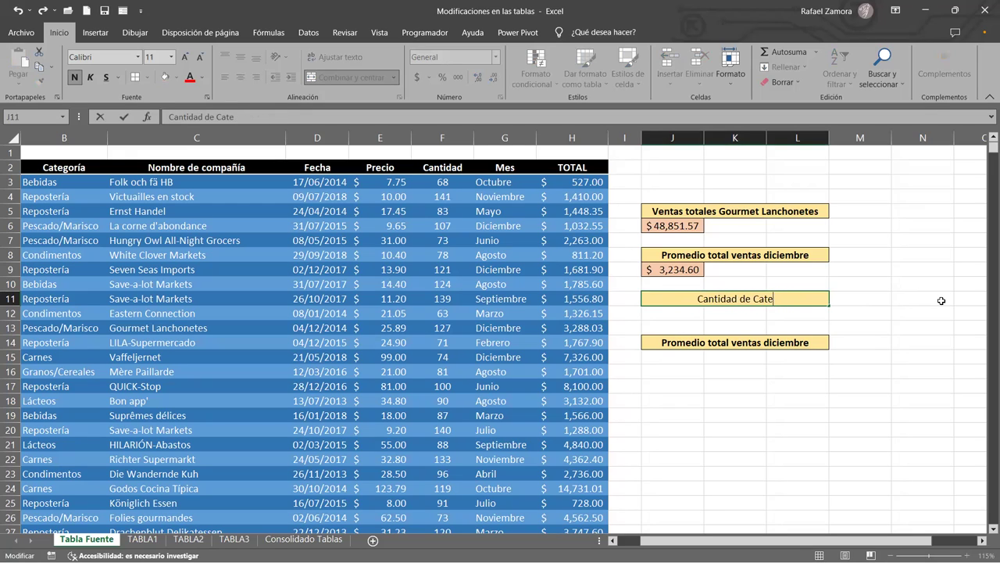
pyautogui.write('go')
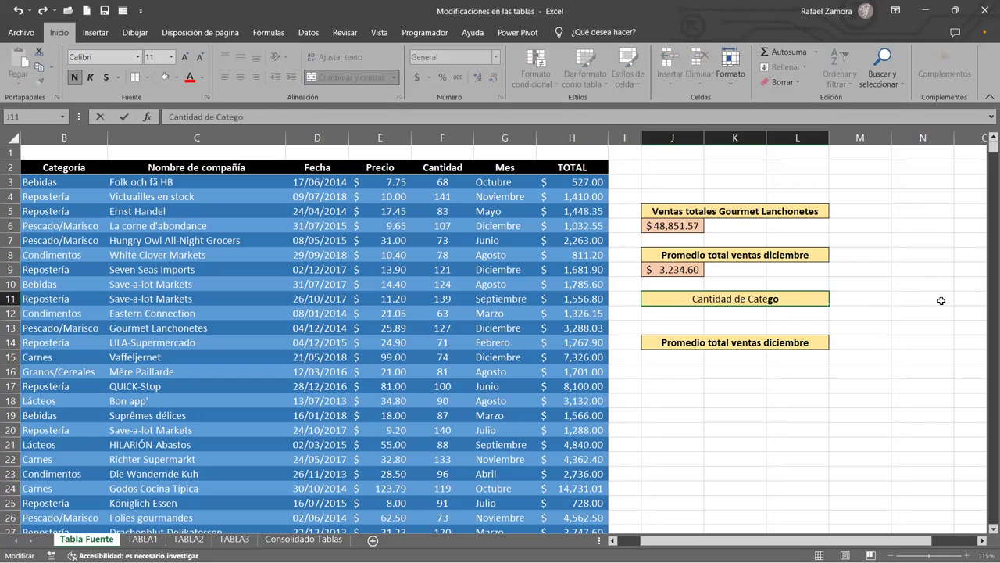
pyautogui.press('BackSpace')
pyautogui.press('Escape')
pyautogui.write('C')
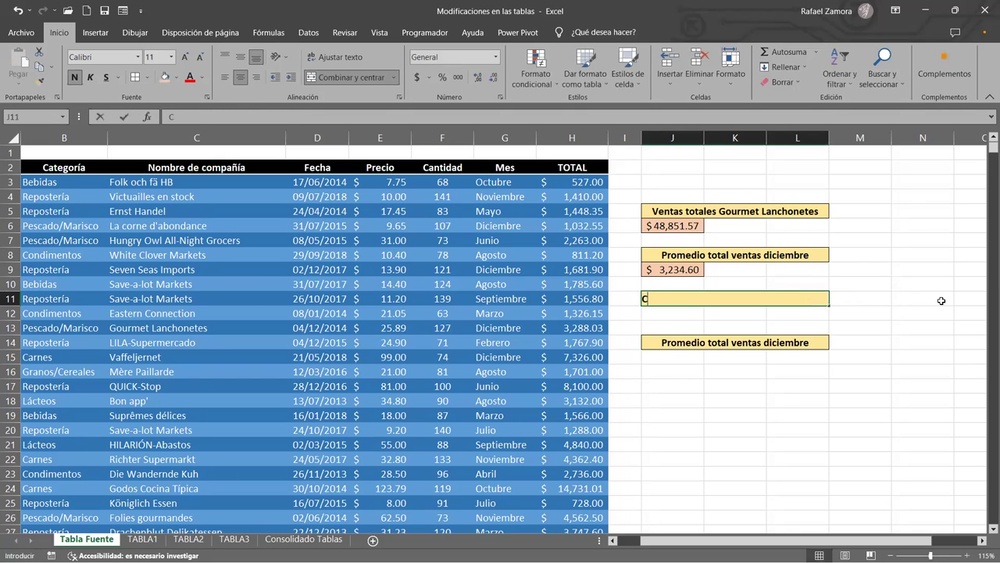
pyautogui.write('antidad Categor')
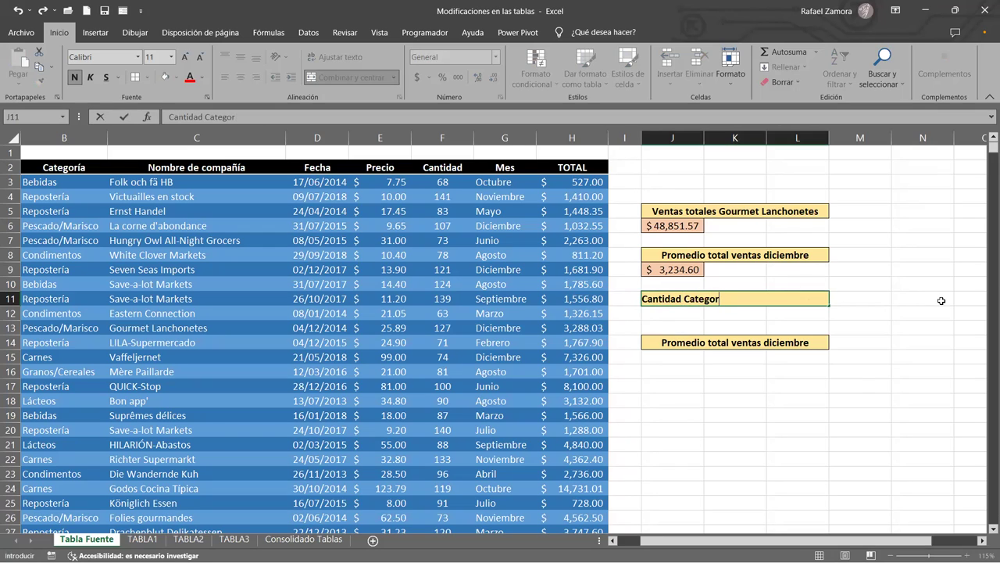
pyautogui.write('ia "Respo')
pyautogui.press('BackSpace')
pyautogui.press('BackSpace')
pyautogui.press('BackSpace')
pyautogui.write('posteria"')
pyautogui.press('Return')
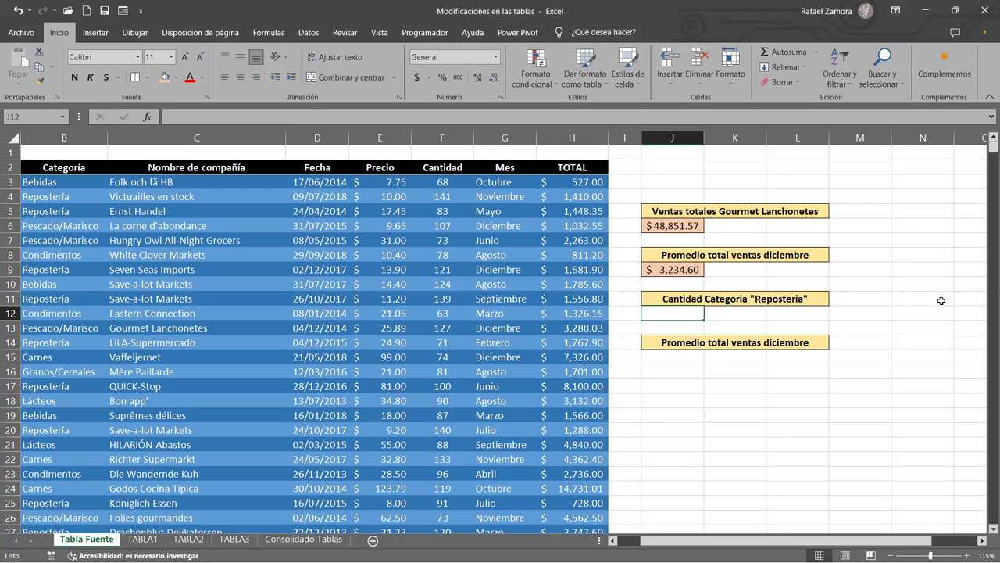
pyautogui.press('Down')
pyautogui.press('Down')
# - Retype the J14 header as 'Ventas realizadas antes del 1-1-2015'
pyautogui.write('Ventas realizadas antes del')
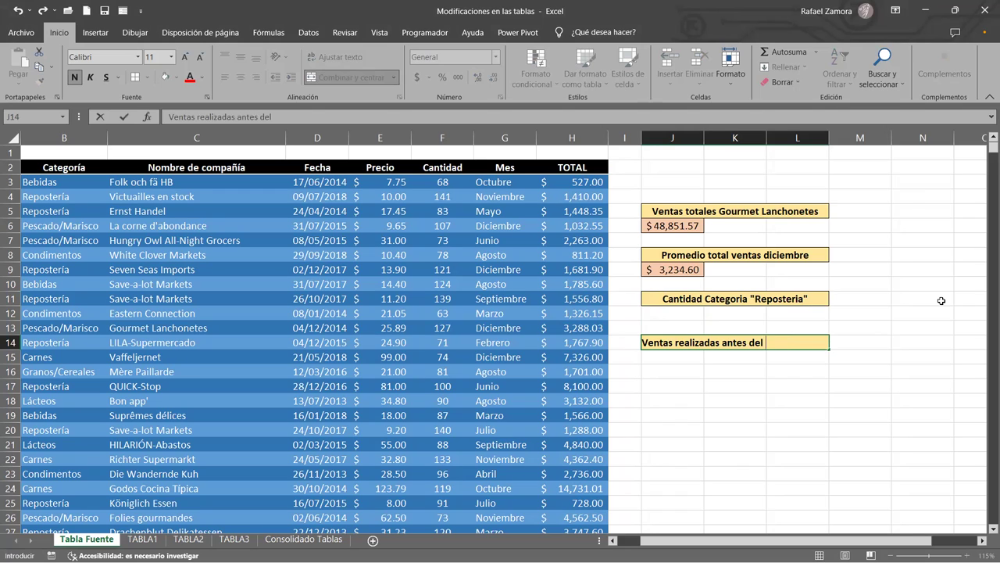
pyautogui.hotkey('ctrl', 'Return')
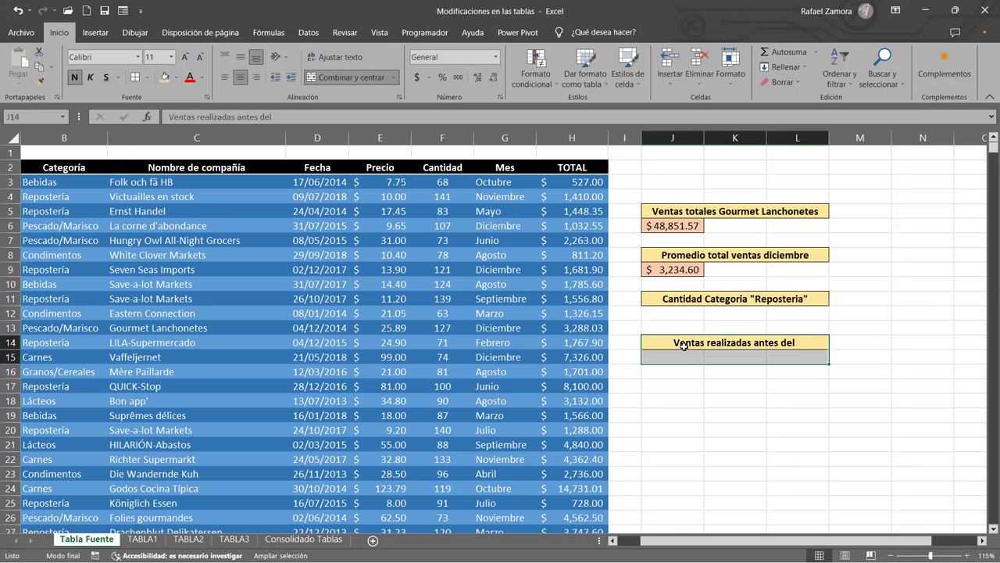
pyautogui.click(467, 115)
pyautogui.write('1-1-2015')
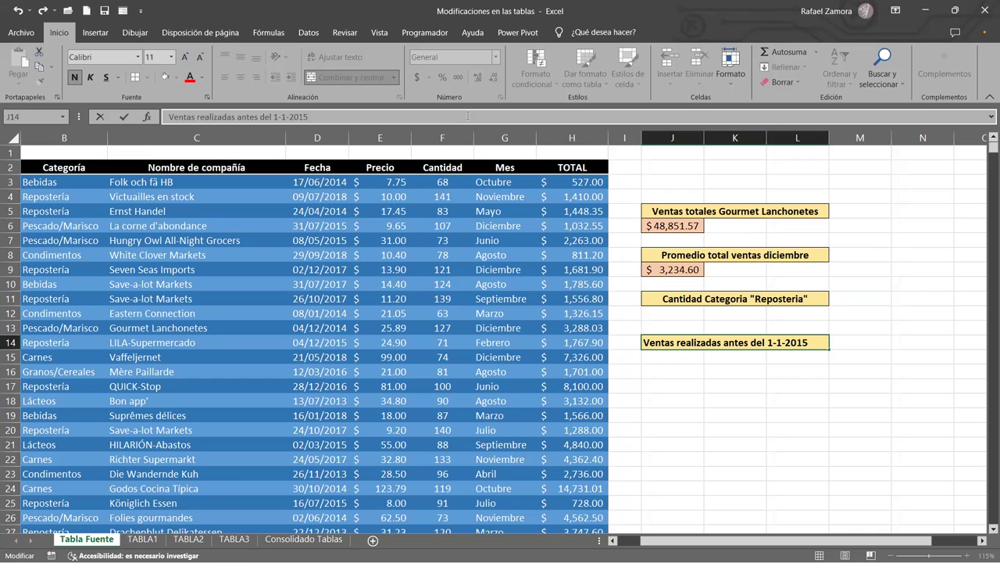
pyautogui.press('Return')
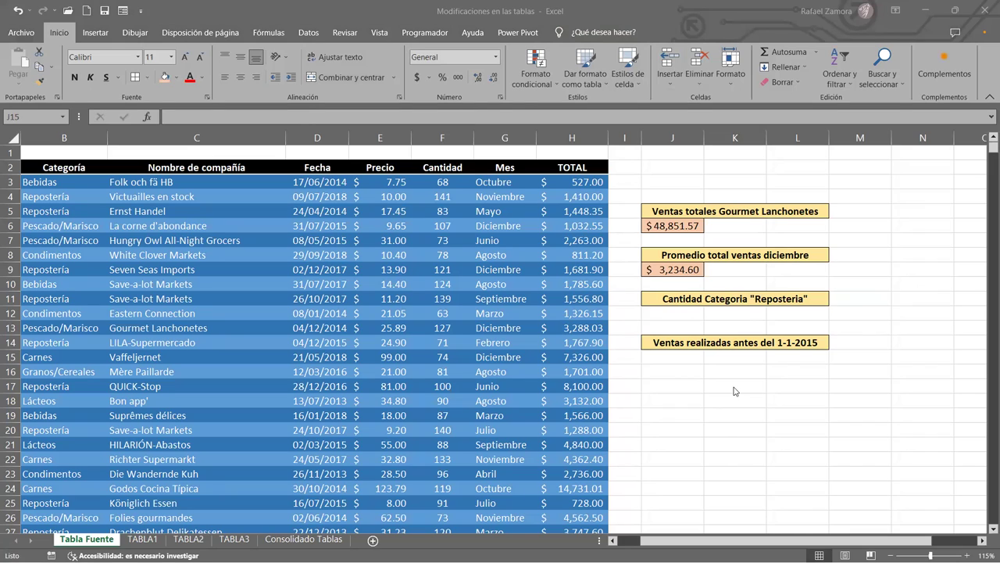
pyautogui.click(784, 411)
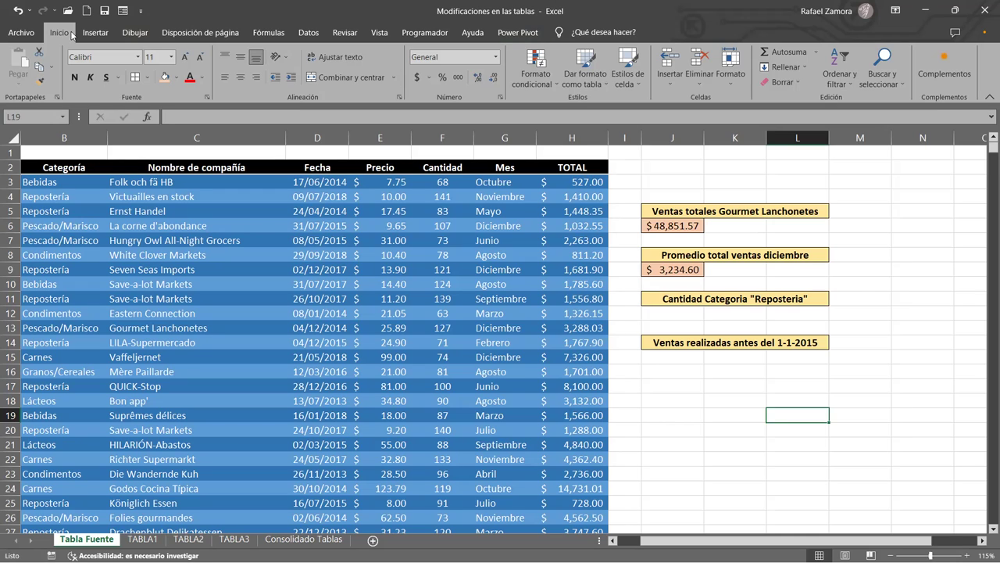
# - Insert orange-outlined WordArt reading 'EN PRACTICA' and place it below the yellow labels
pyautogui.click(95, 33)
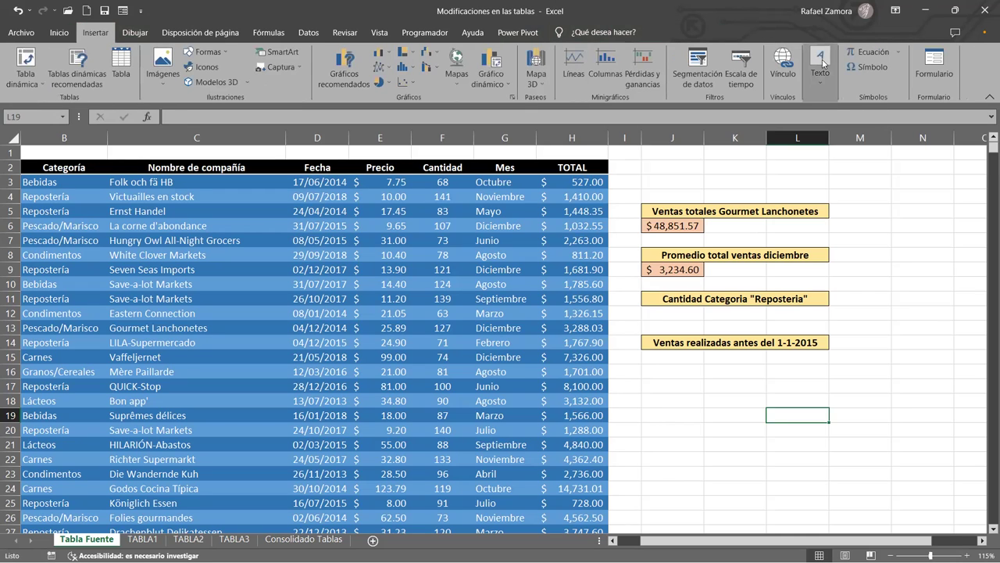
pyautogui.click(822, 63)
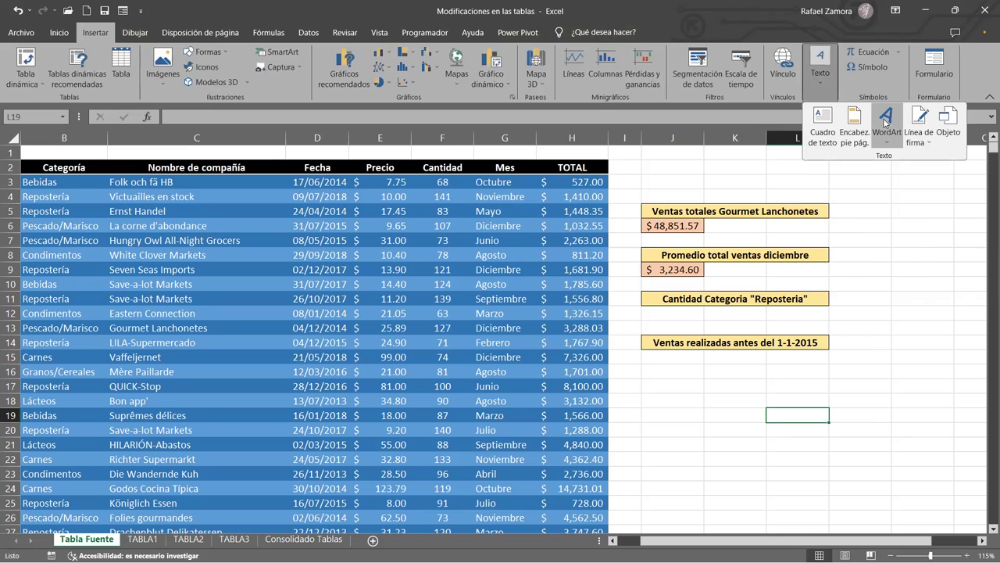
pyautogui.click(886, 121)
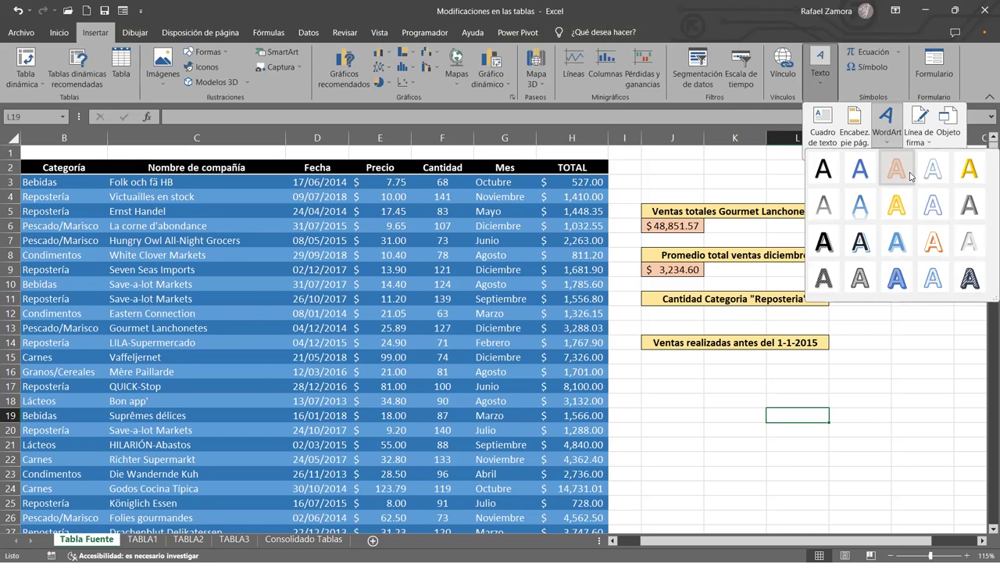
pyautogui.click(909, 175)
pyautogui.write('EN PRACTICA')
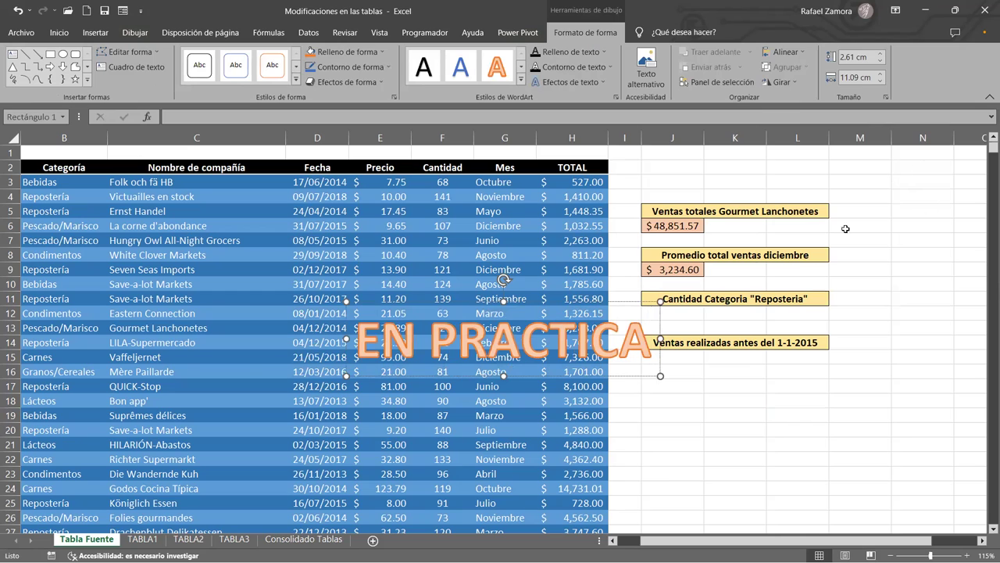
pyautogui.moveTo(619, 304); pyautogui.dragTo(907, 406)
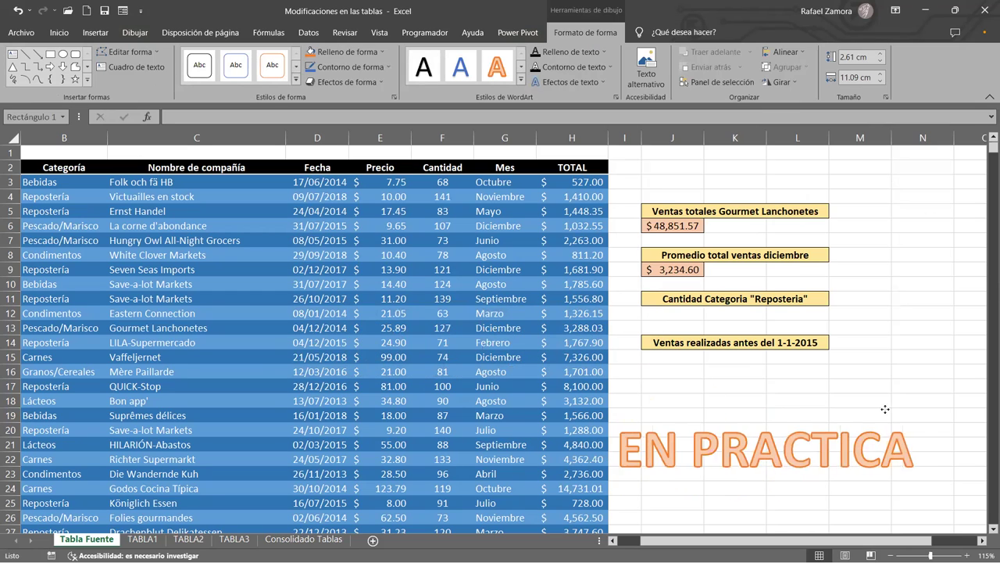
pyautogui.click(901, 383)
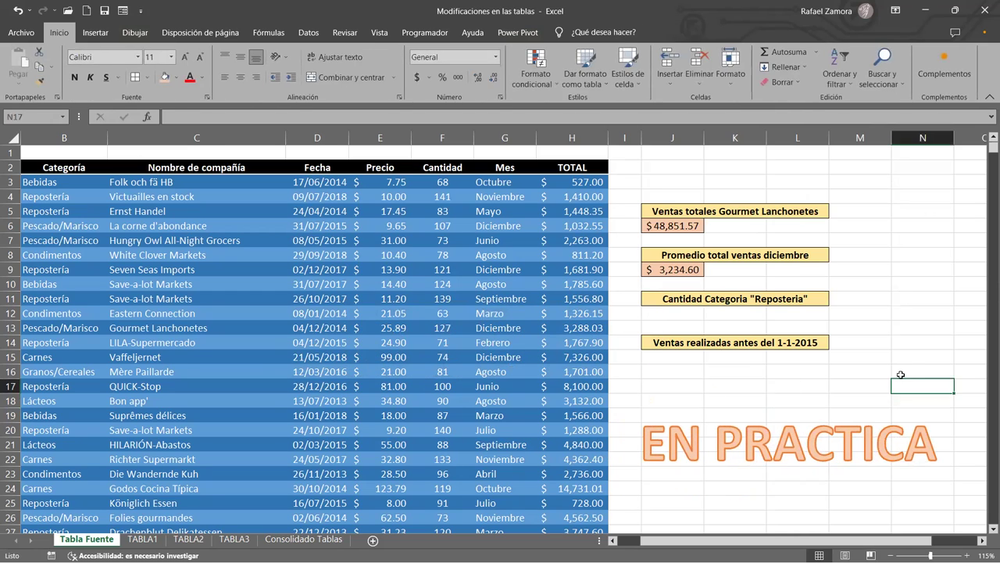
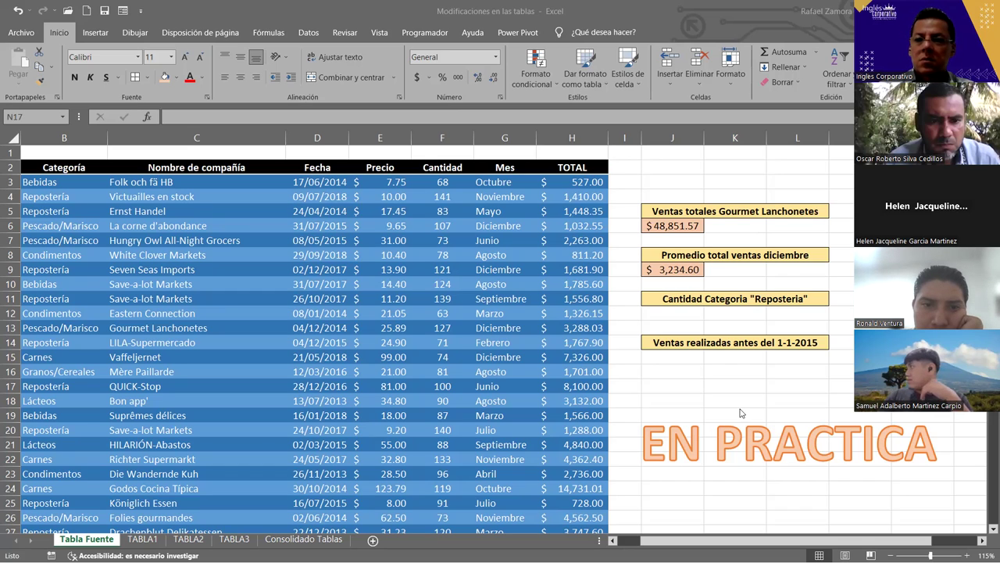
# - Return to the spreadsheet and select the Repostería count cell
pyautogui.click(653, 407)
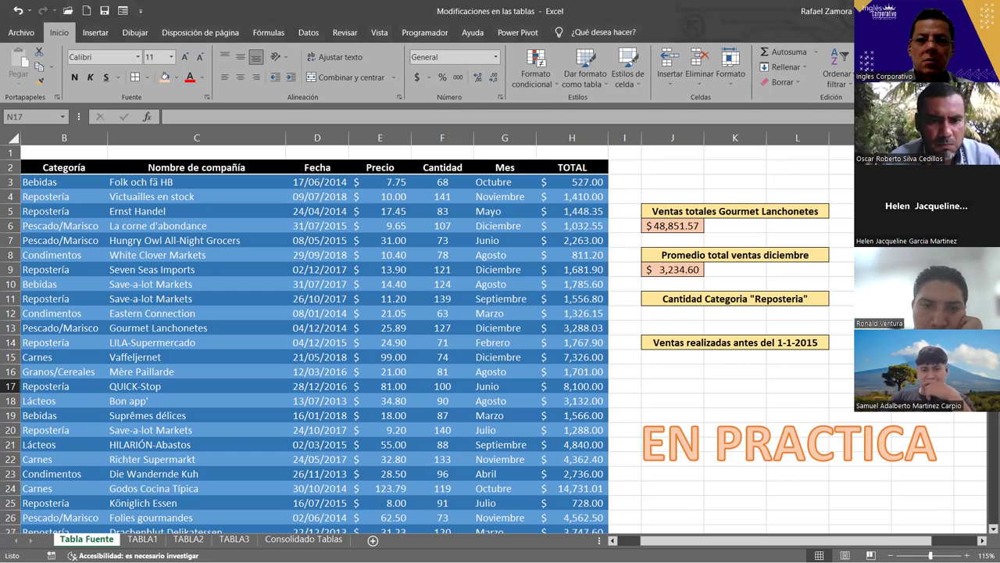
pyautogui.hotkey('alt', 'Tab')
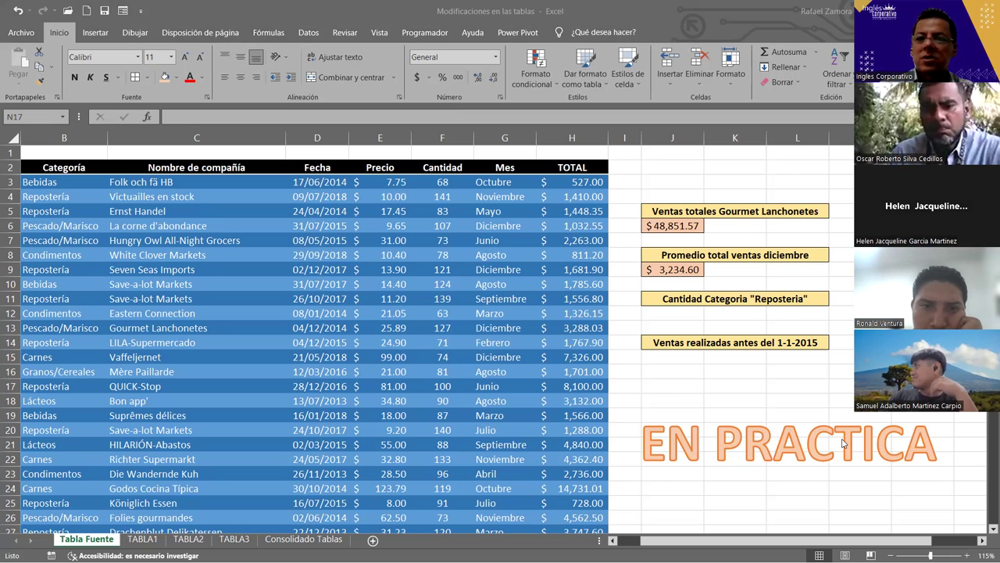
pyautogui.click(672, 312)
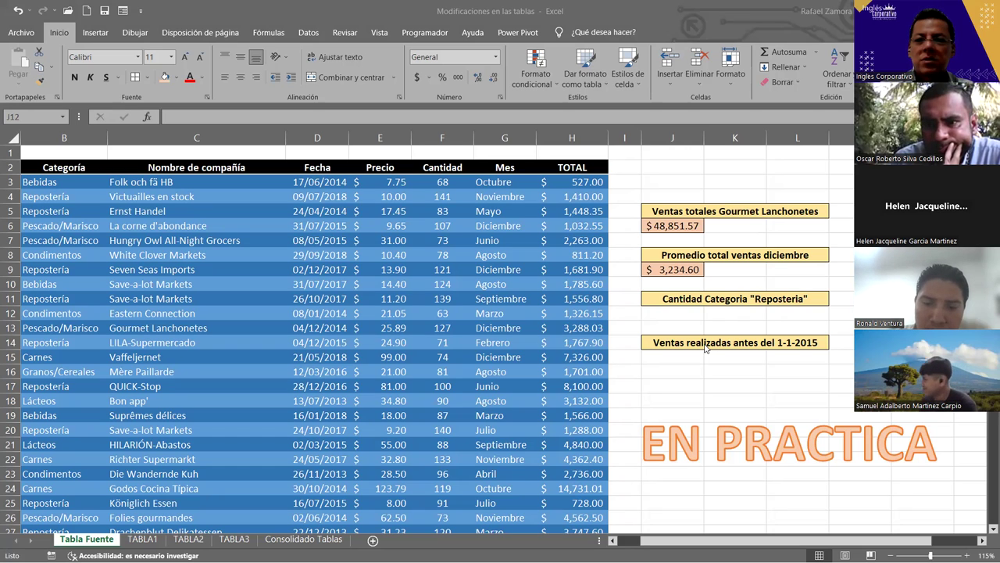
pyautogui.click(693, 317)
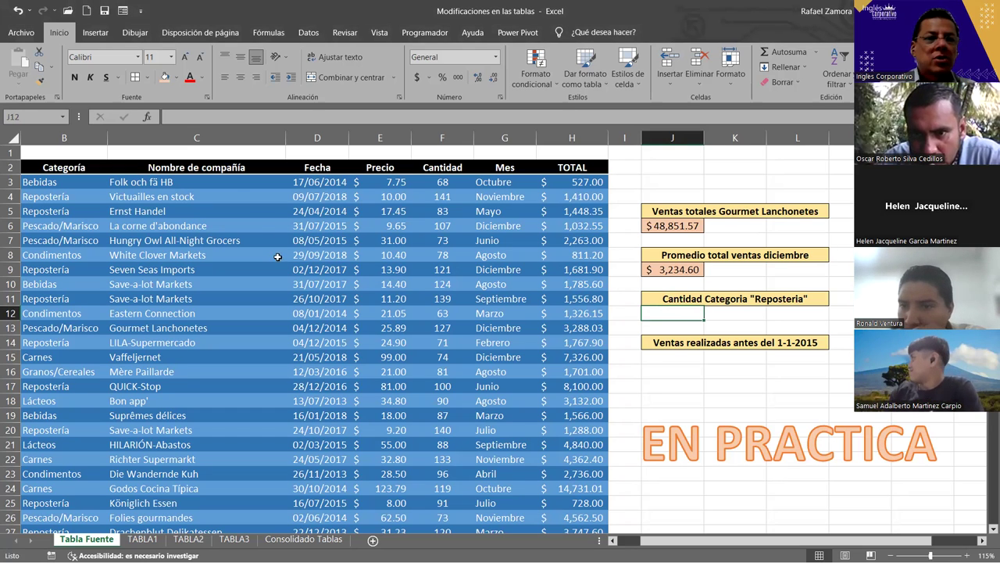
# - Filter the sales table's Categoría column to show only Repostería
pyautogui.click(258, 197)
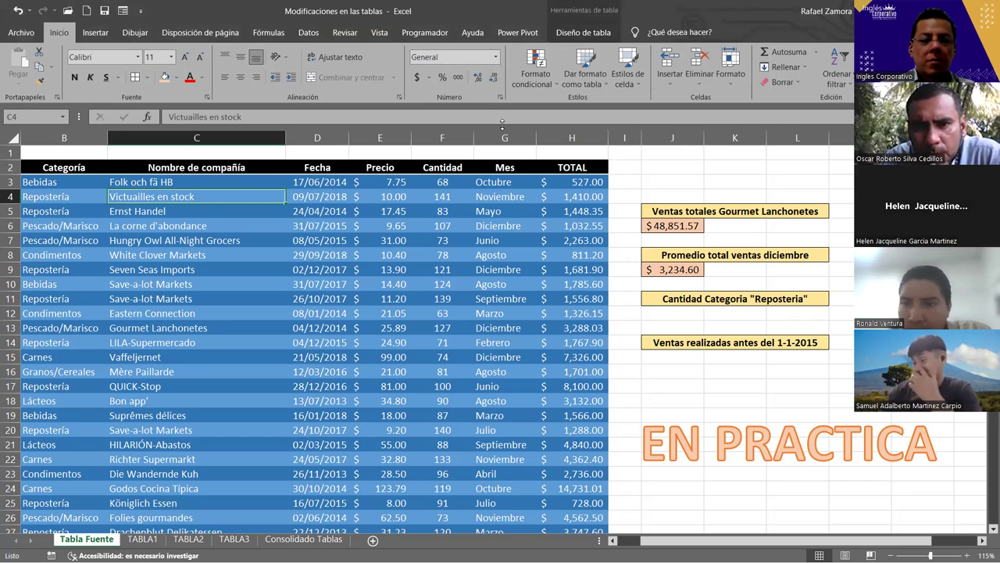
pyautogui.hotkey('ctrl', 'shift', 'l')
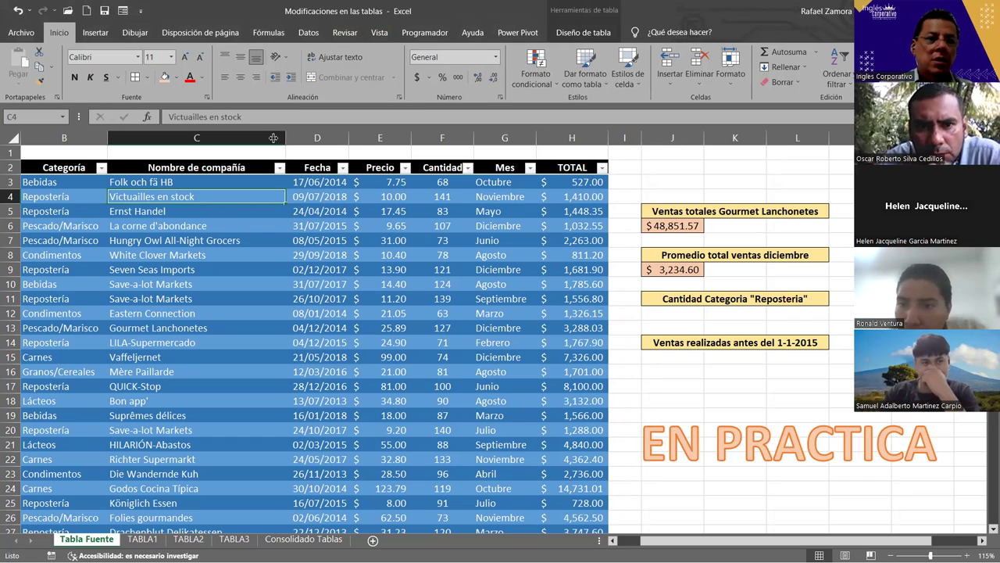
pyautogui.moveTo(672, 540); pyautogui.dragTo(649, 540)
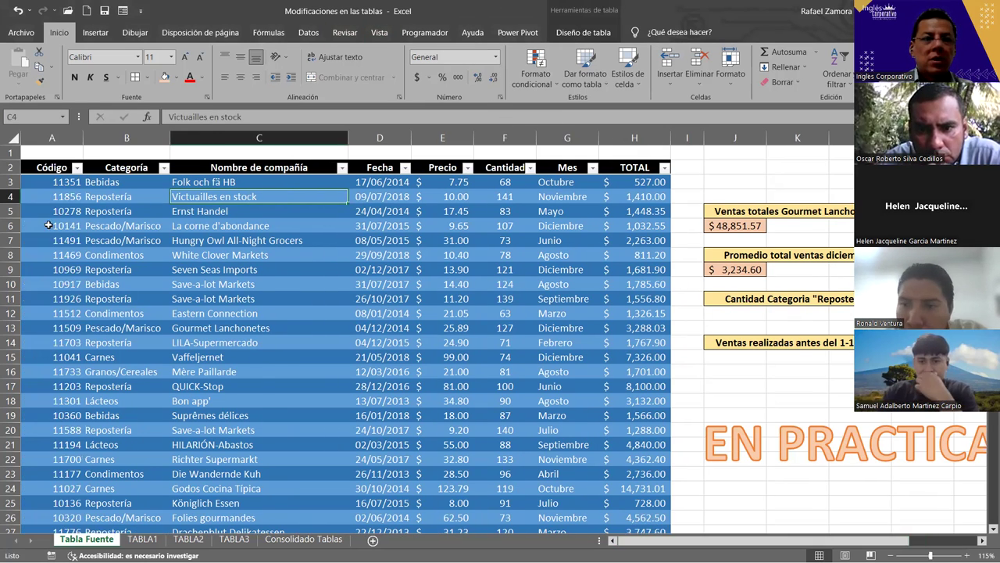
pyautogui.click(163, 168)
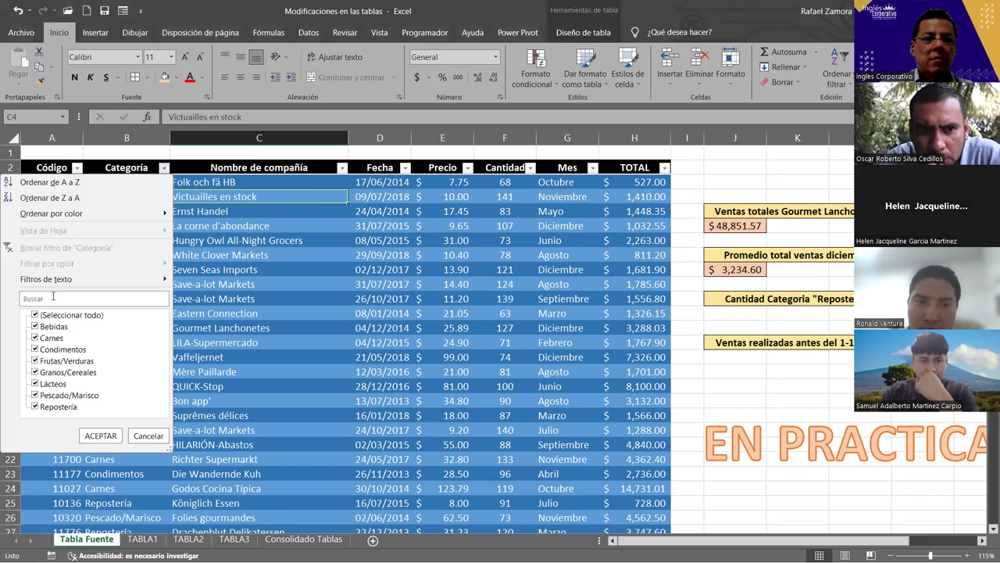
pyautogui.click(35, 314)
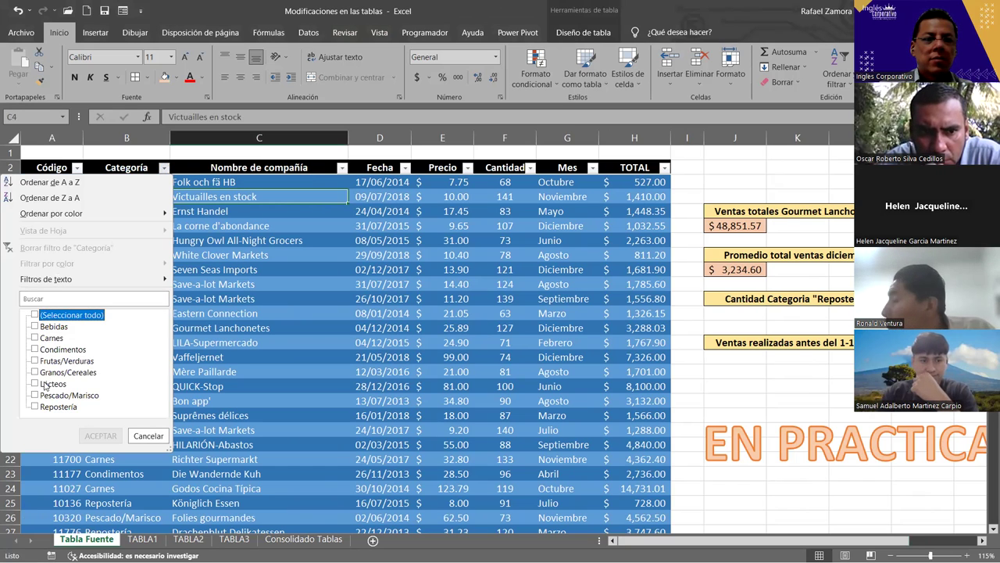
pyautogui.click(43, 407)
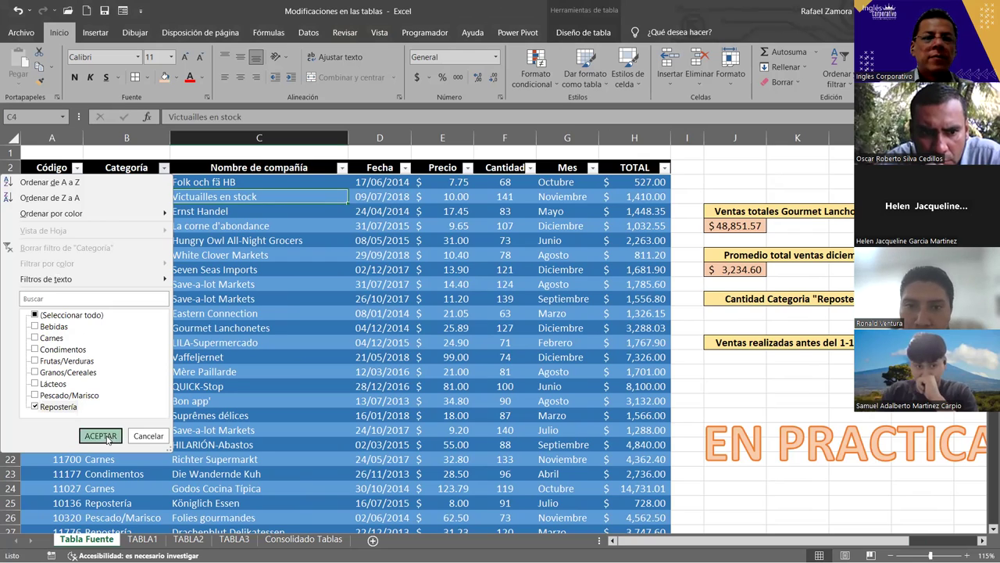
pyautogui.click(100, 436)
# - Select the filtered Categoría cells to check how many Repostería rows there are
pyautogui.click(137, 185)
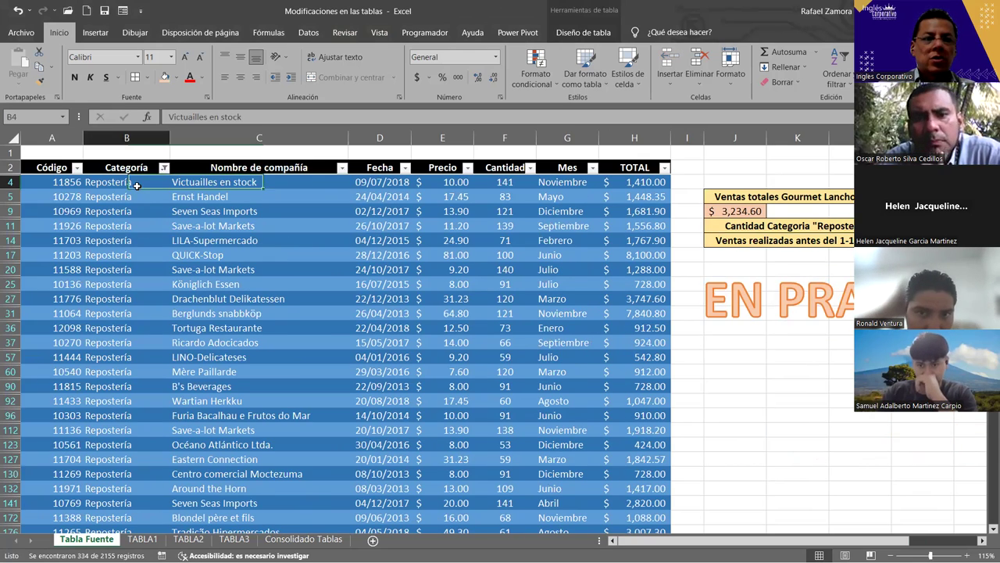
pyautogui.hotkey('ctrl', 'shift', 'Down')
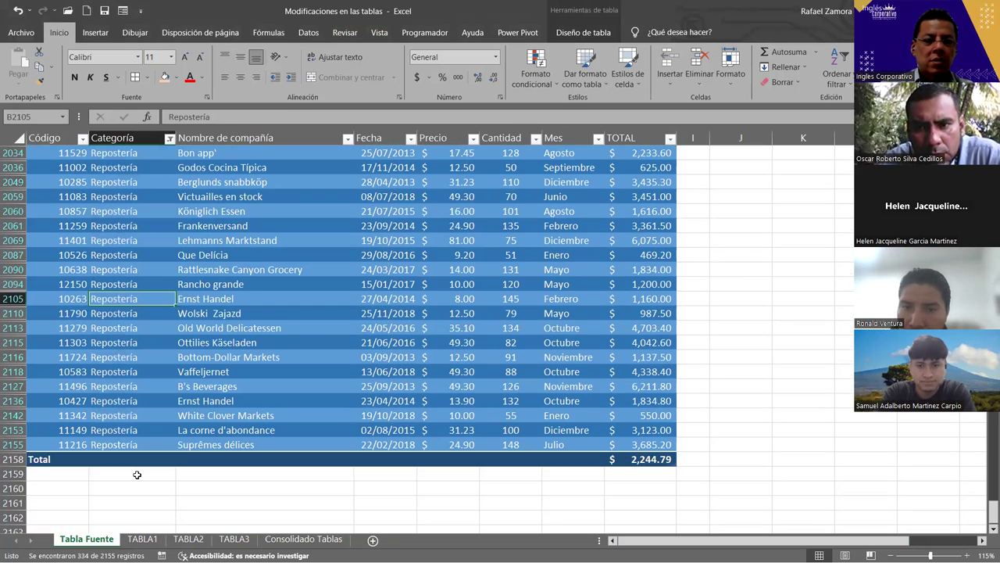
pyautogui.scroll(-2, 137, 469)
pyautogui.click(138, 473)
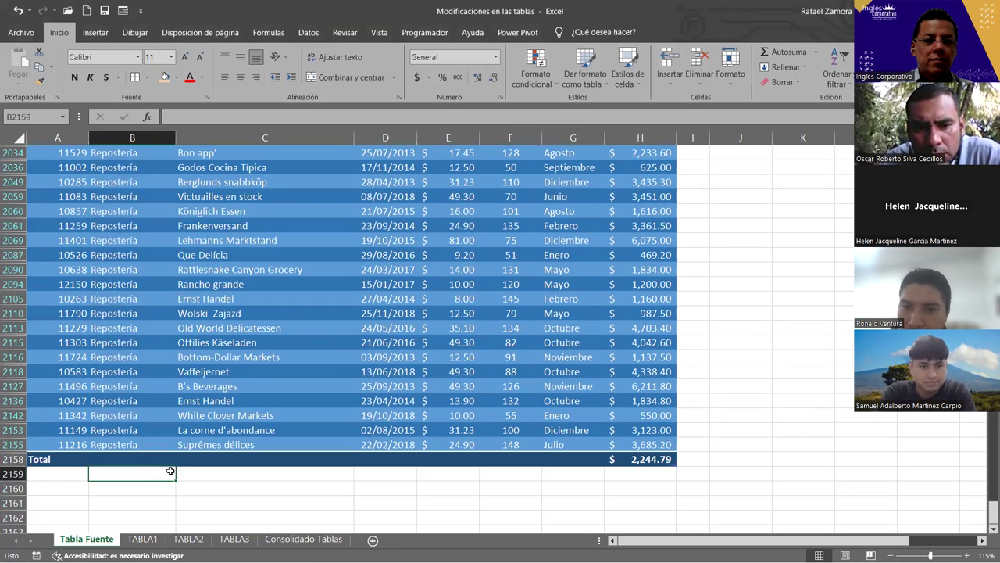
pyautogui.click(127, 445)
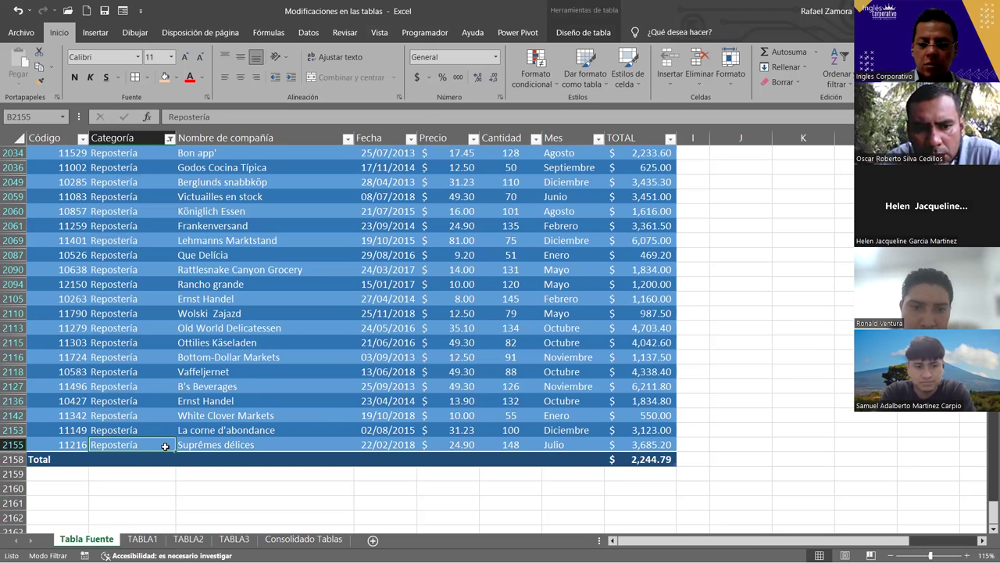
pyautogui.hotkey('ctrl', 'shift', 'Up')
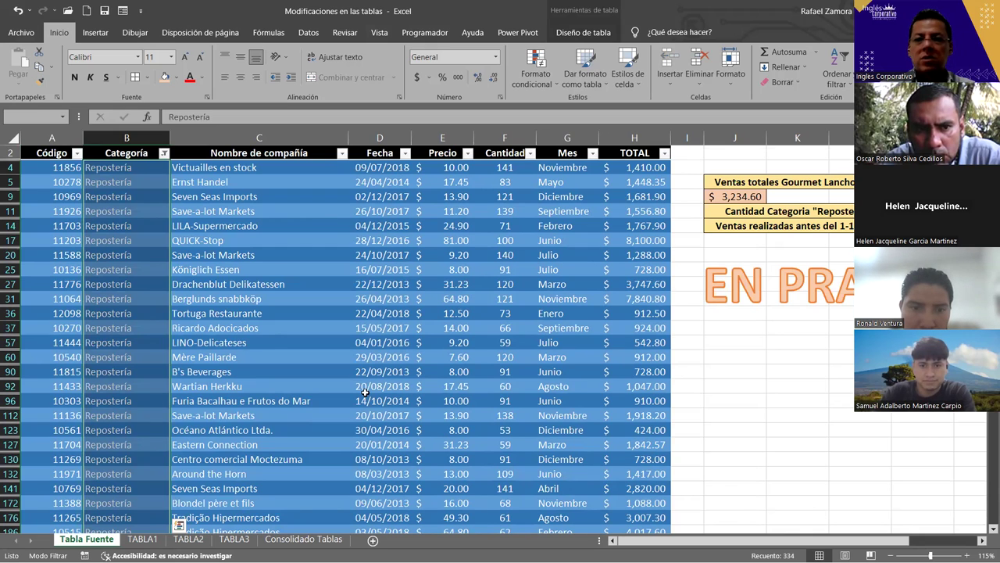
pyautogui.click(808, 402)
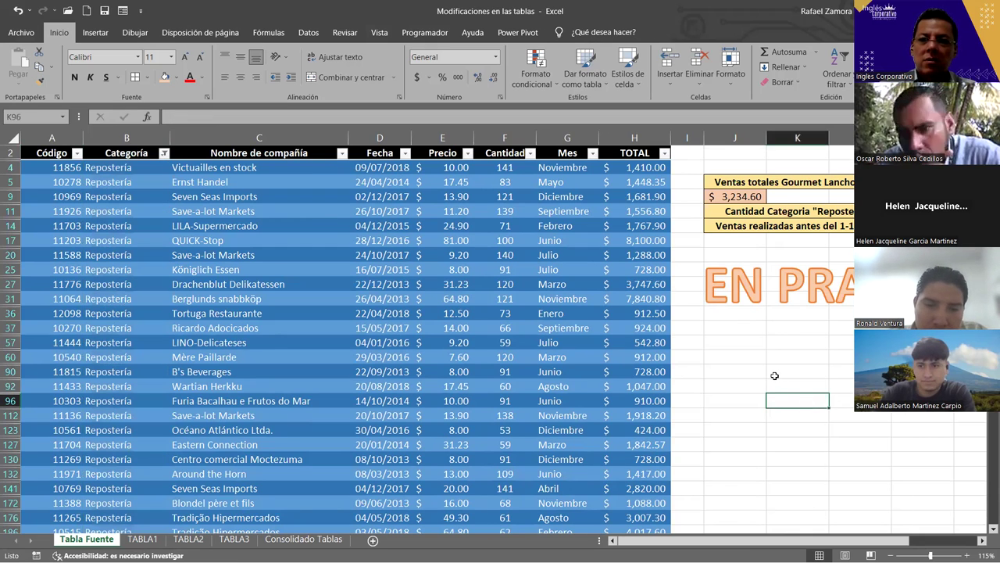
# - Remove the table filter so all sales rows show again
pyautogui.scroll(1, 337, 313)
pyautogui.click(336, 268)
pyautogui.hotkey('ctrl', 'shift', 'l')
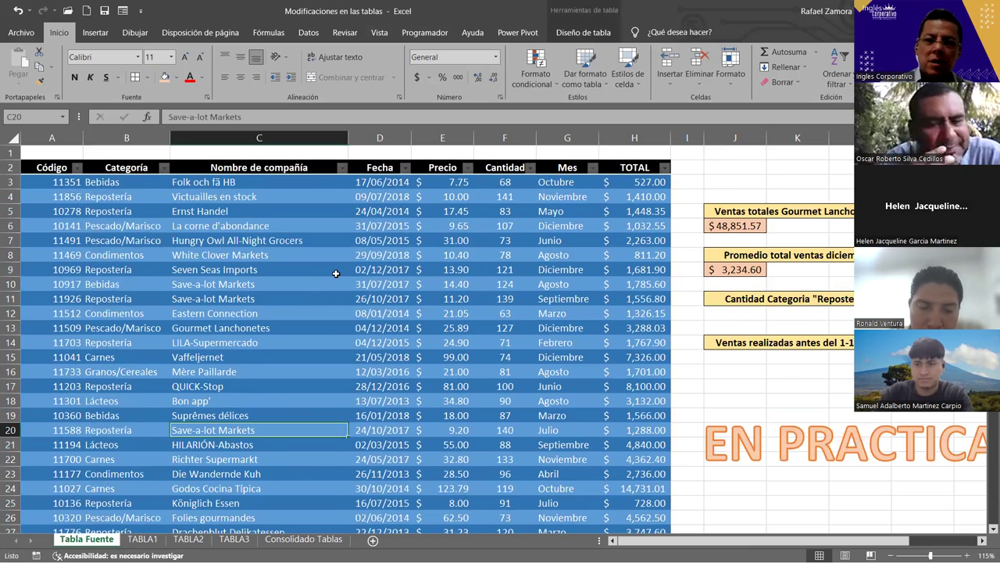
pyautogui.hscroll(3, 595, 436)
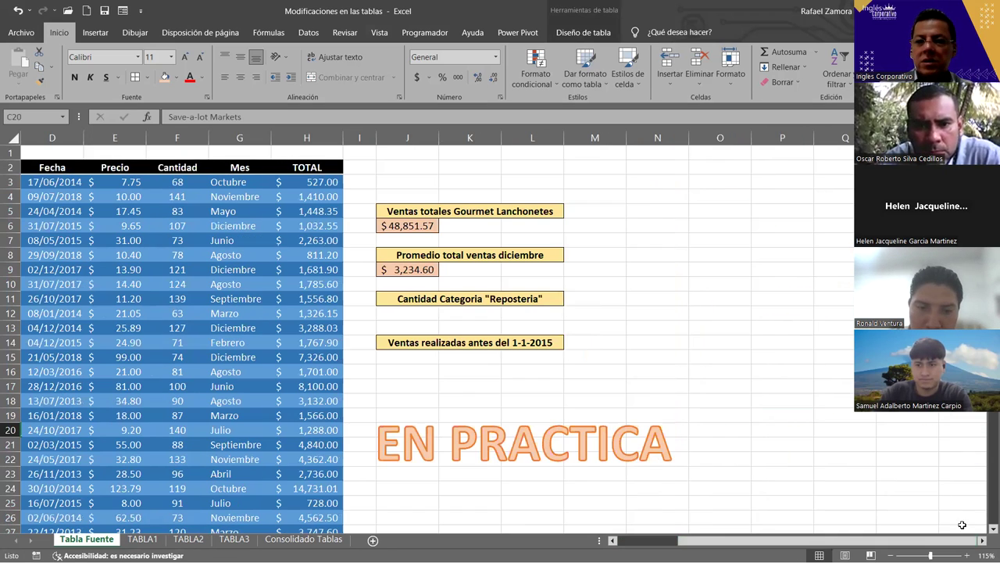
pyautogui.hscroll(-3, 613, 460)
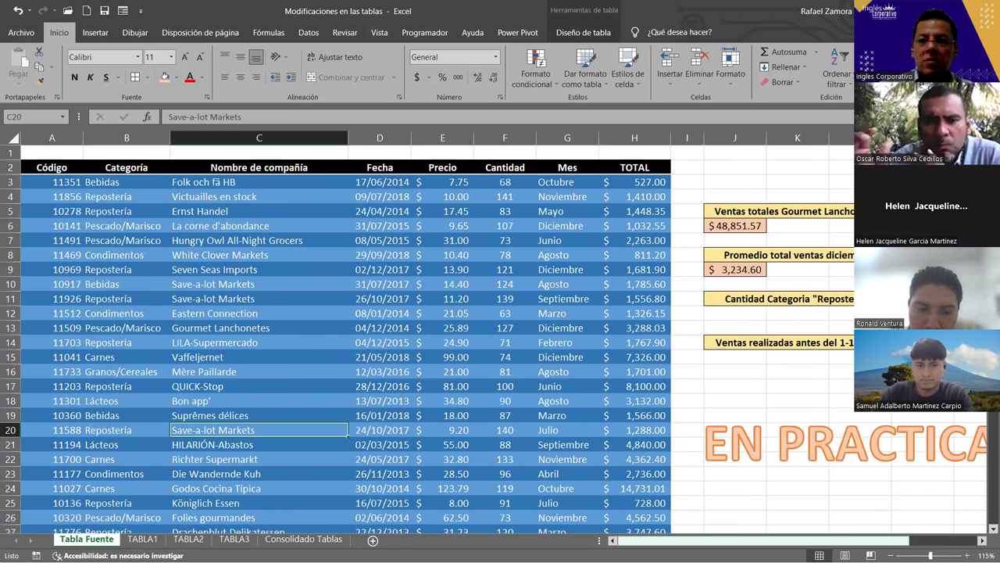
pyautogui.scroll(-1, 629, 465)
# - In J12, start =CONTAR.SI(ventas[Categoría], choosing Categoría from the column list
pyautogui.click(637, 288)
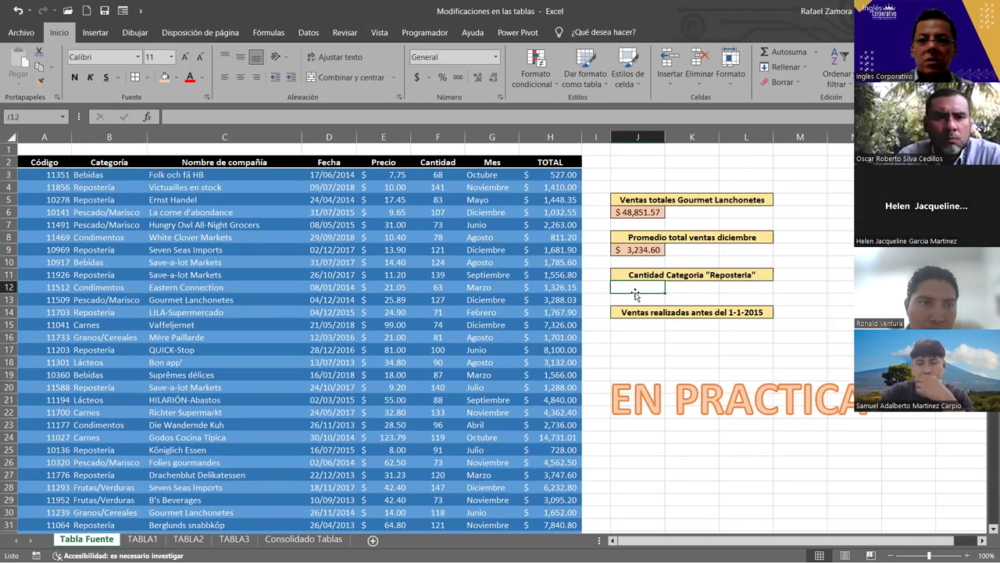
pyautogui.write('=')
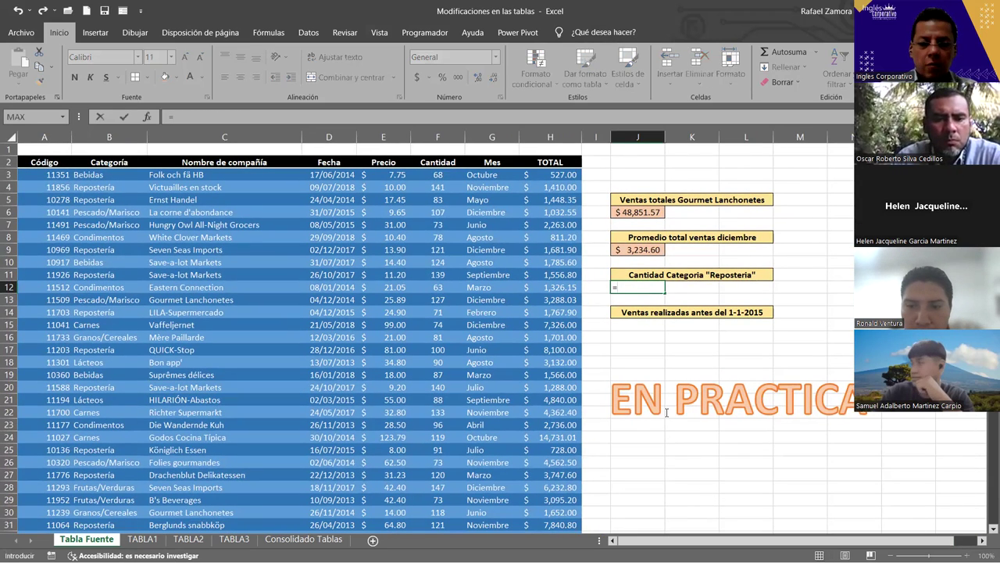
pyautogui.write('CONTAR')
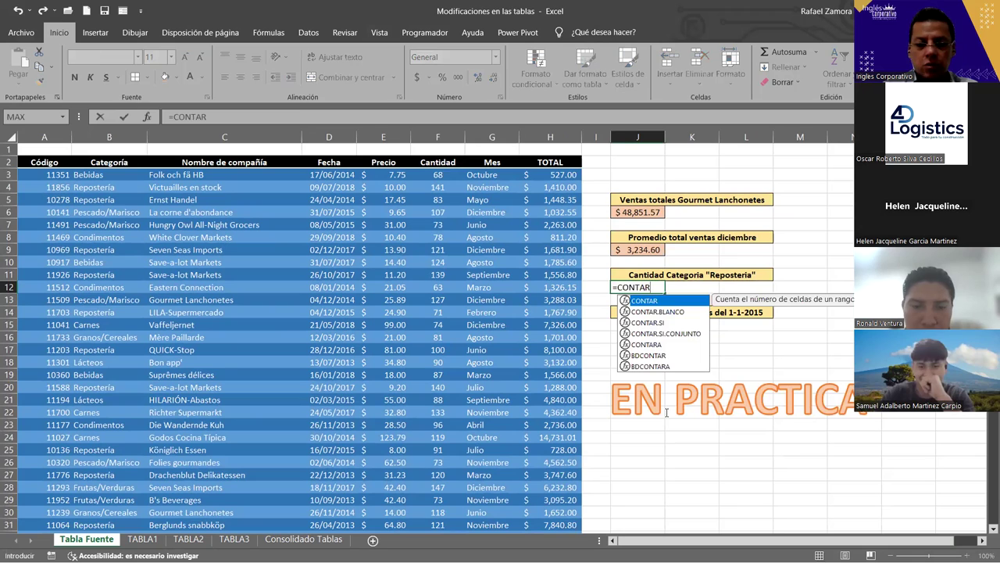
pyautogui.write('.SI(')
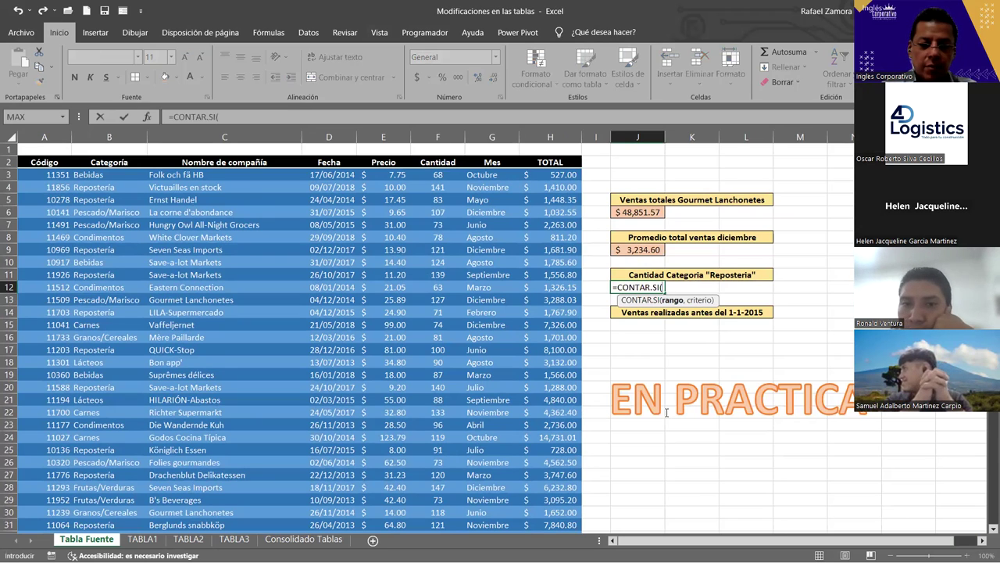
pyautogui.write('ventas')
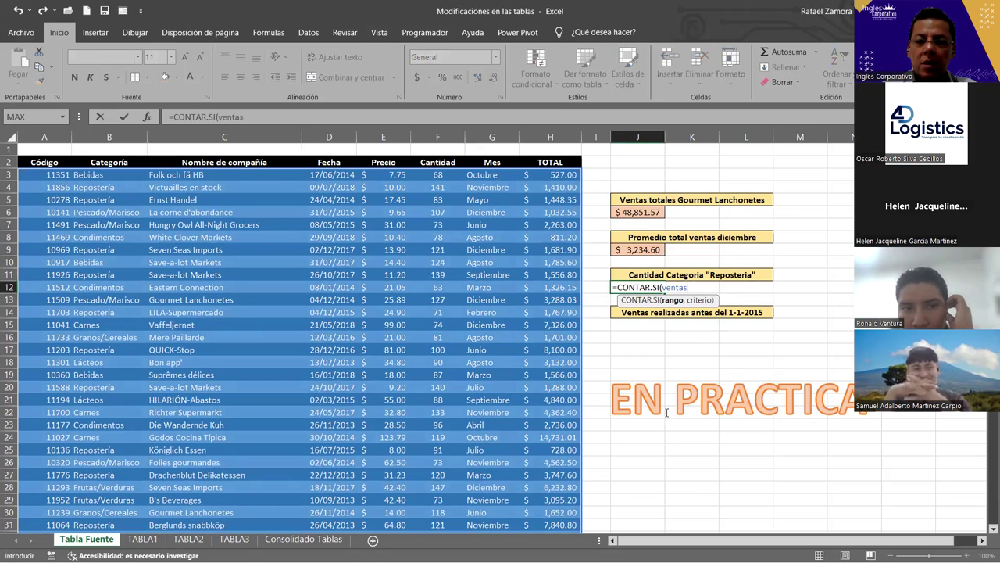
pyautogui.write('[')
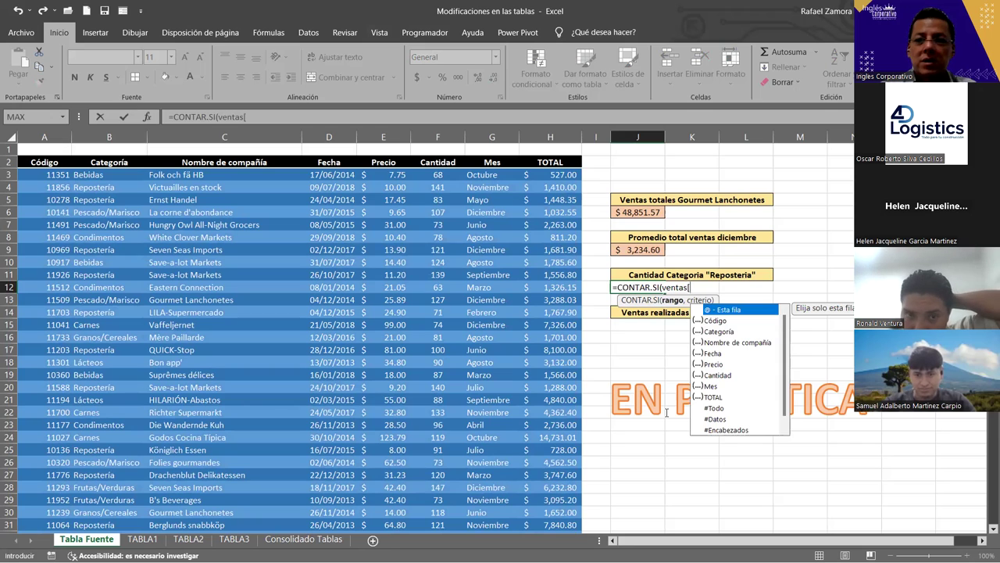
pyautogui.click(715, 320)
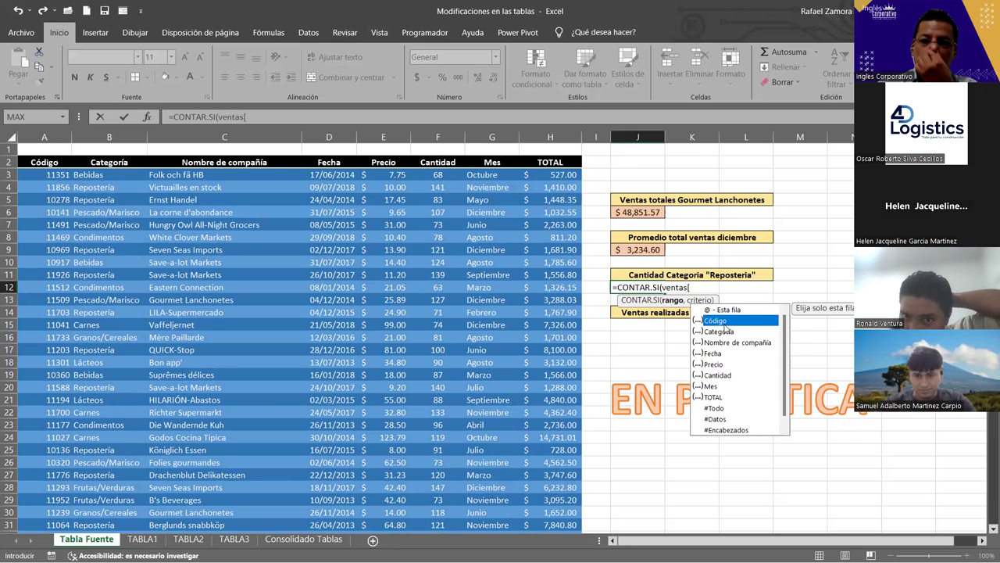
pyautogui.click(725, 332)
pyautogui.doubleClick(725, 332)
pyautogui.write(']')
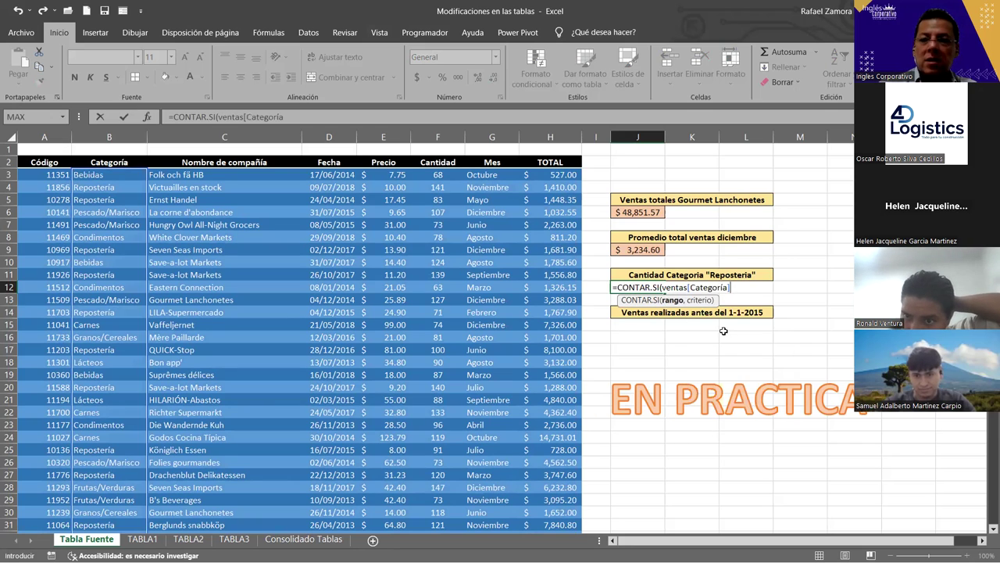
pyautogui.write(',')
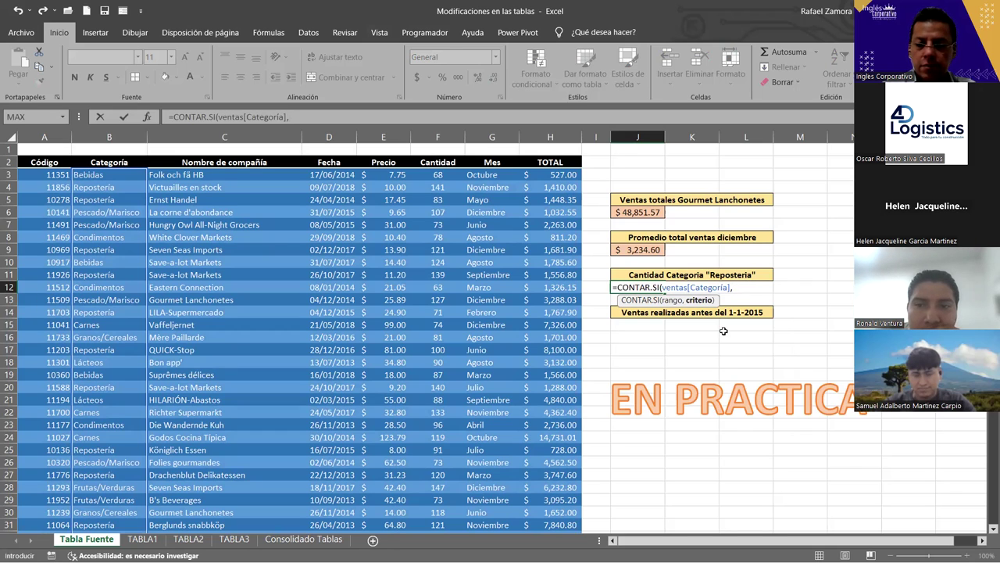
# - Add the "Repostería" criterion, fixing the typos, and commit the formula to get 334
pyautogui.write('"rEPOS')
pyautogui.press('BackSpace')
pyautogui.press('BackSpace')
pyautogui.press('BackSpace')
pyautogui.write('Reposter[')
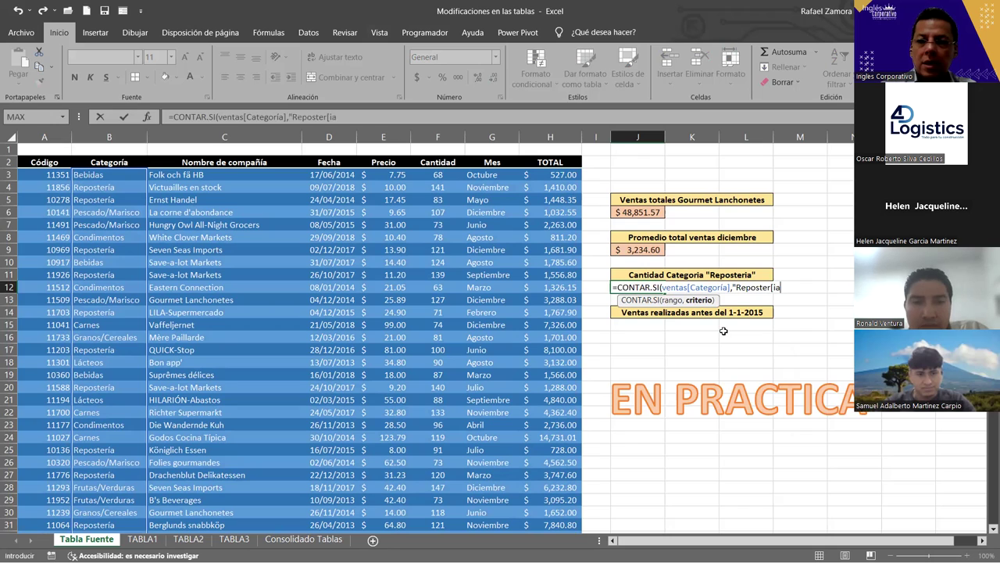
pyautogui.press('BackSpace')
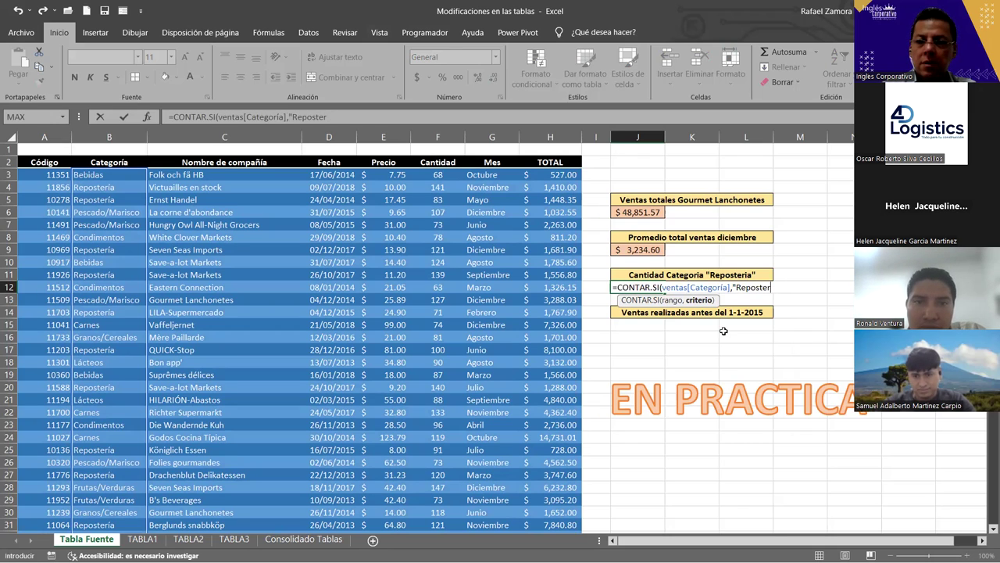
pyautogui.write('a[')
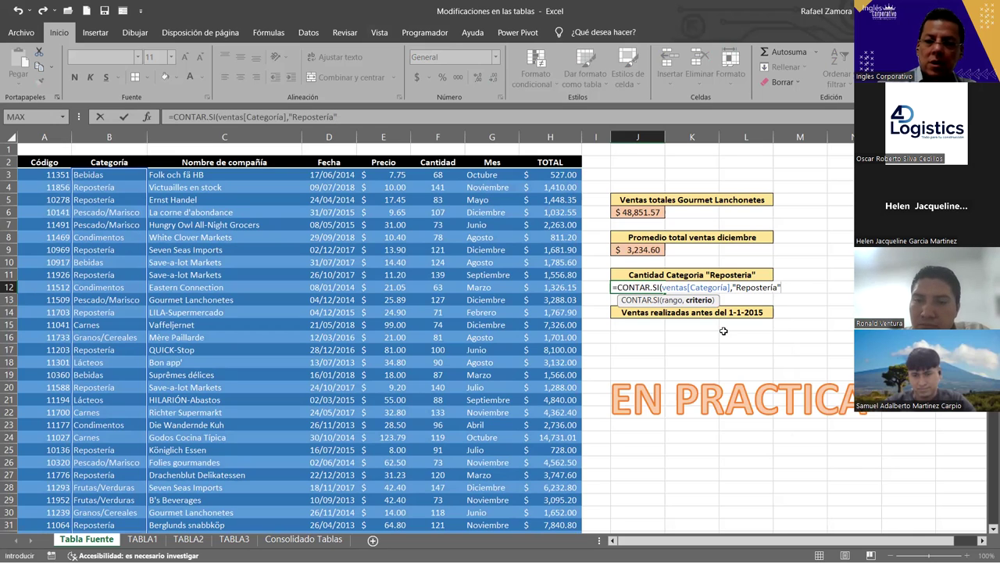
pyautogui.press('Return')
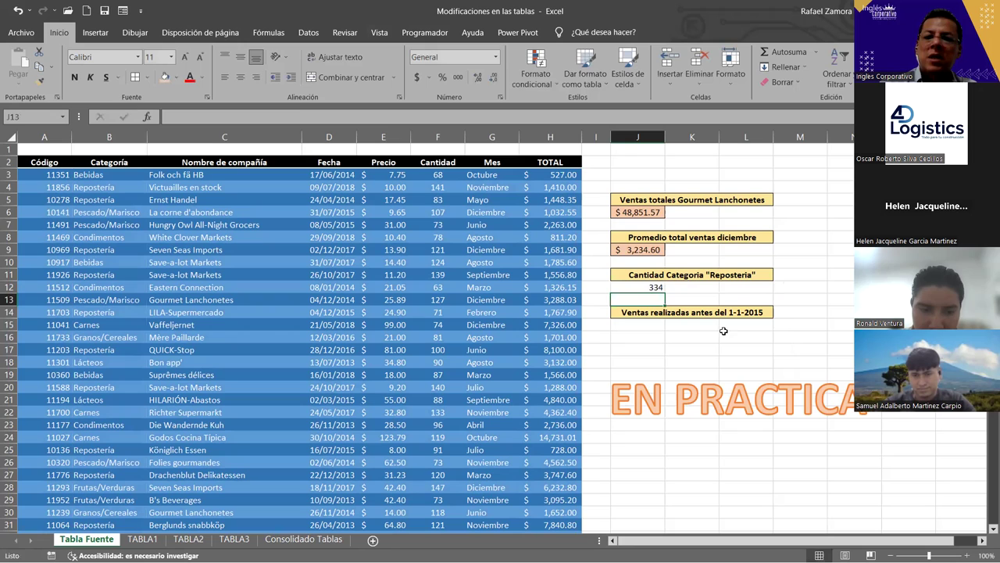
pyautogui.press('Up')
pyautogui.press('Up')
pyautogui.press('Up')
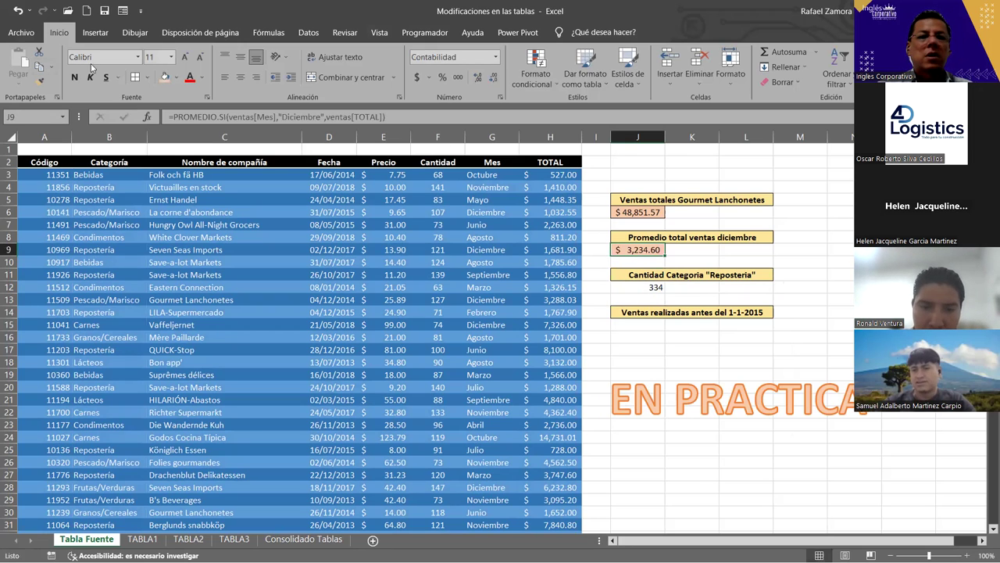
# - Paint J9's box format onto J12, then give it General number format, centred
pyautogui.click(641, 287)
pyautogui.click(676, 354)
pyautogui.click(650, 288)
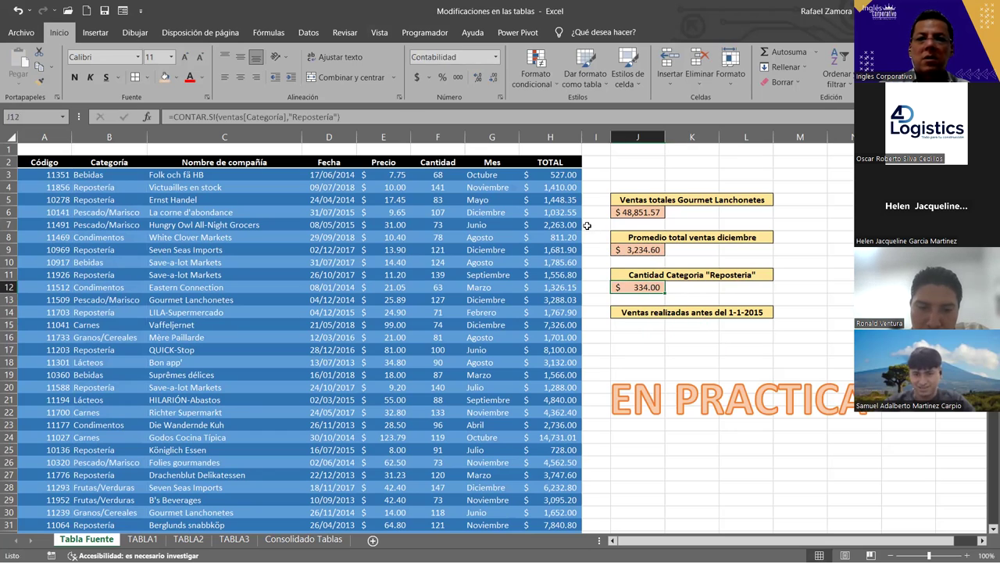
pyautogui.click(494, 57)
pyautogui.click(469, 76)
pyautogui.click(242, 78)
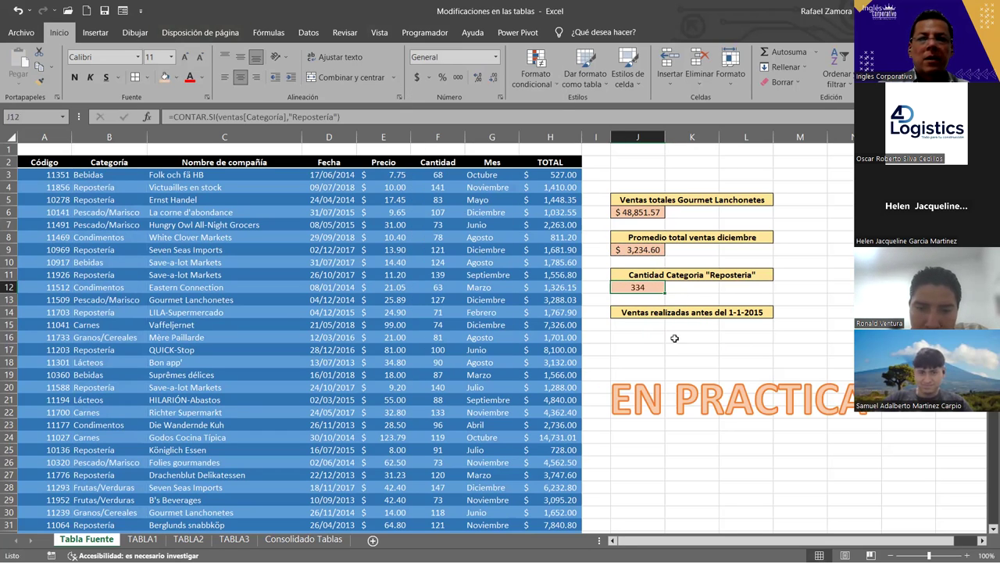
pyautogui.click(668, 334)
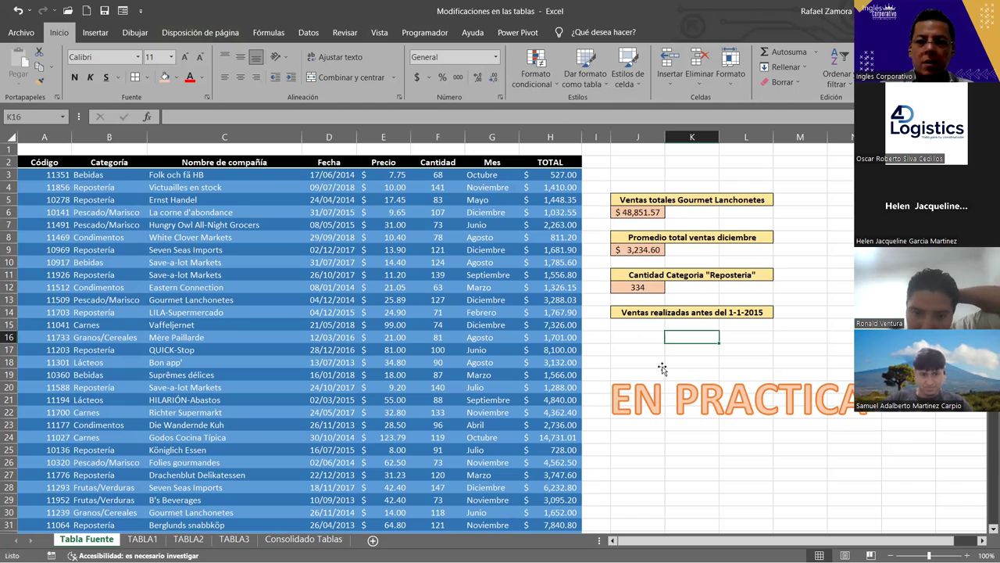
pyautogui.keyDown('ctrl'); pyautogui.scroll(1, 660, 355); pyautogui.keyUp('ctrl')
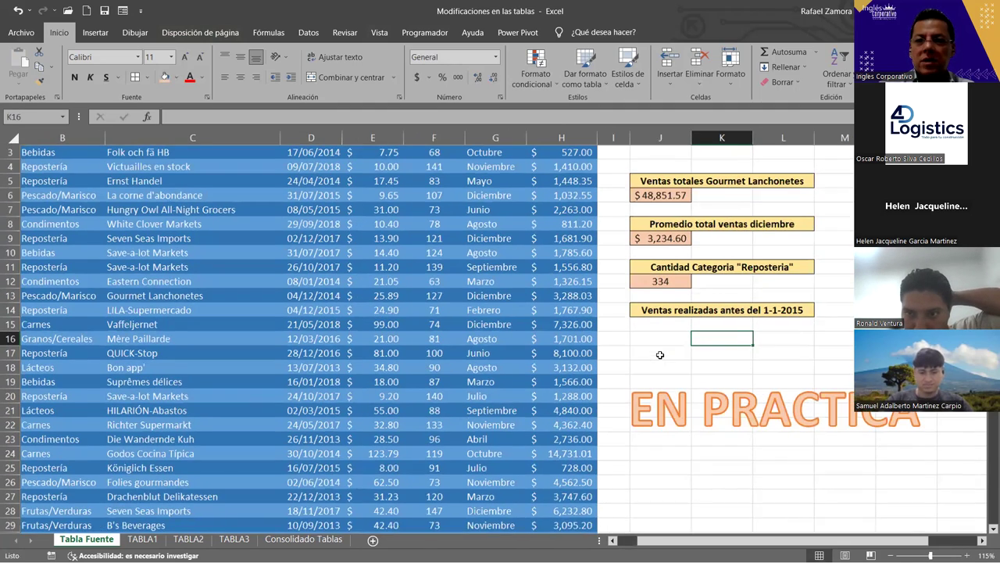
pyautogui.hscroll(-1, 701, 460)
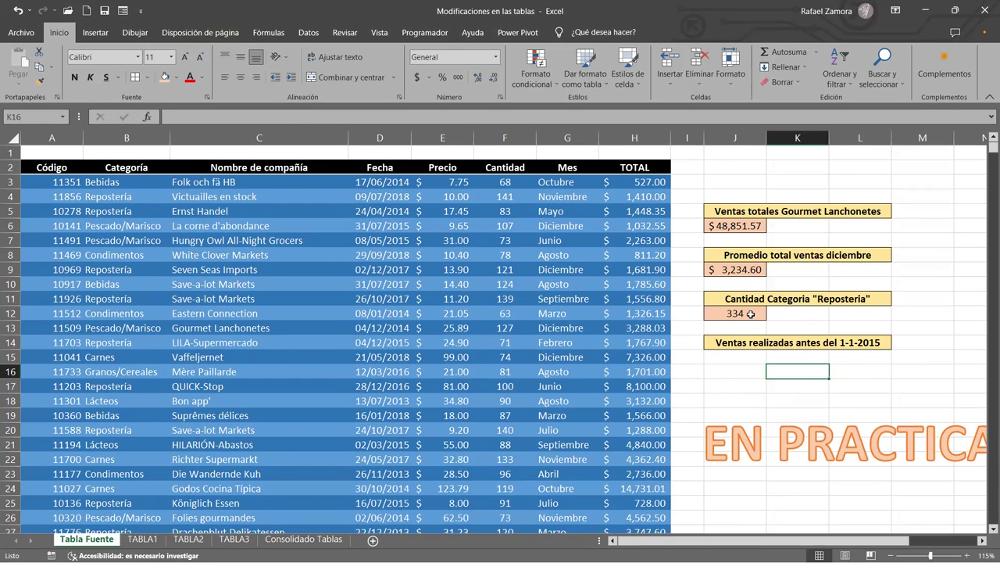
# - Copy J12's peach box style onto J15, then clear the J12 count formula
pyautogui.click(749, 315)
pyautogui.click(39, 86)
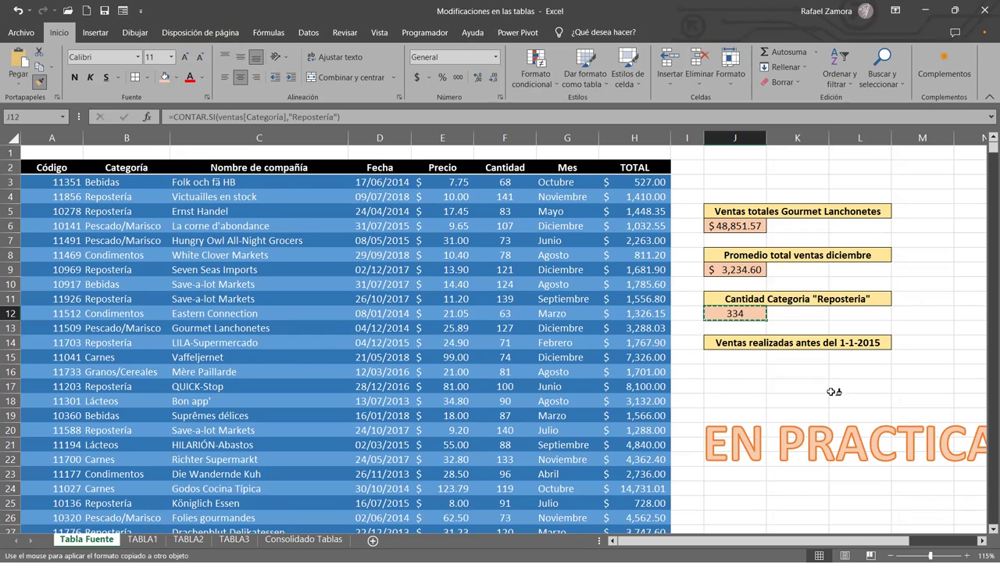
pyautogui.click(741, 356)
pyautogui.click(711, 397)
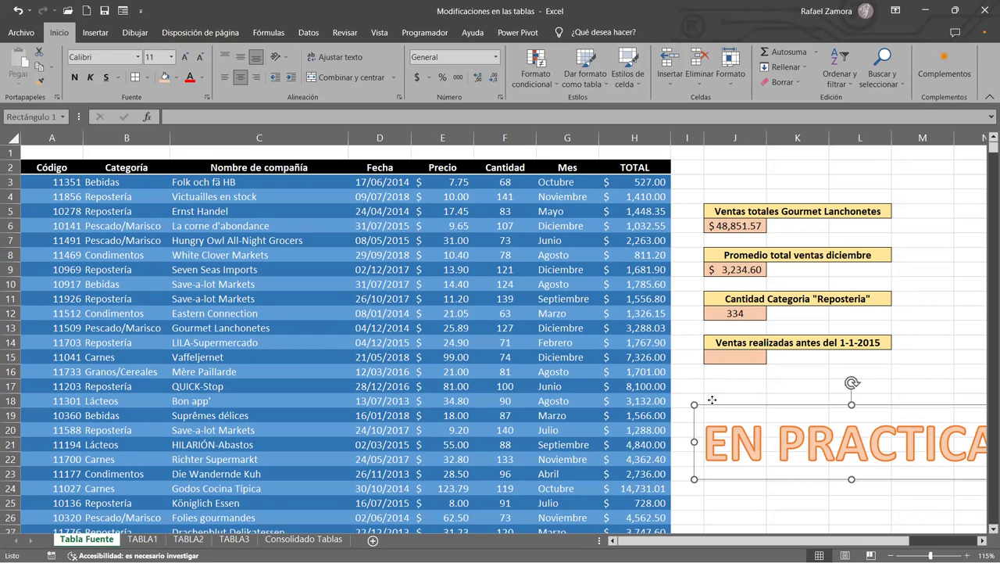
pyautogui.click(763, 315)
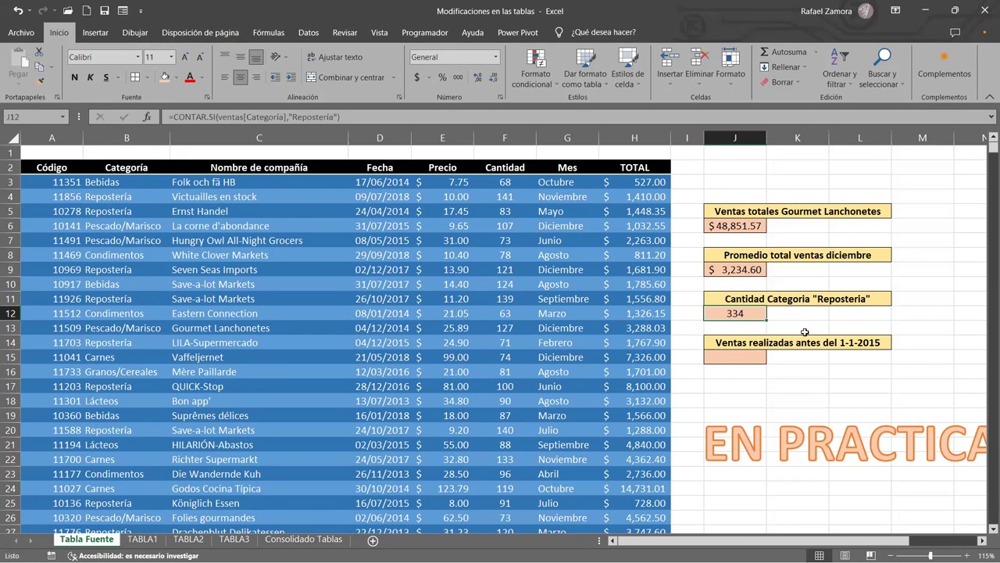
pyautogui.press('Delete')
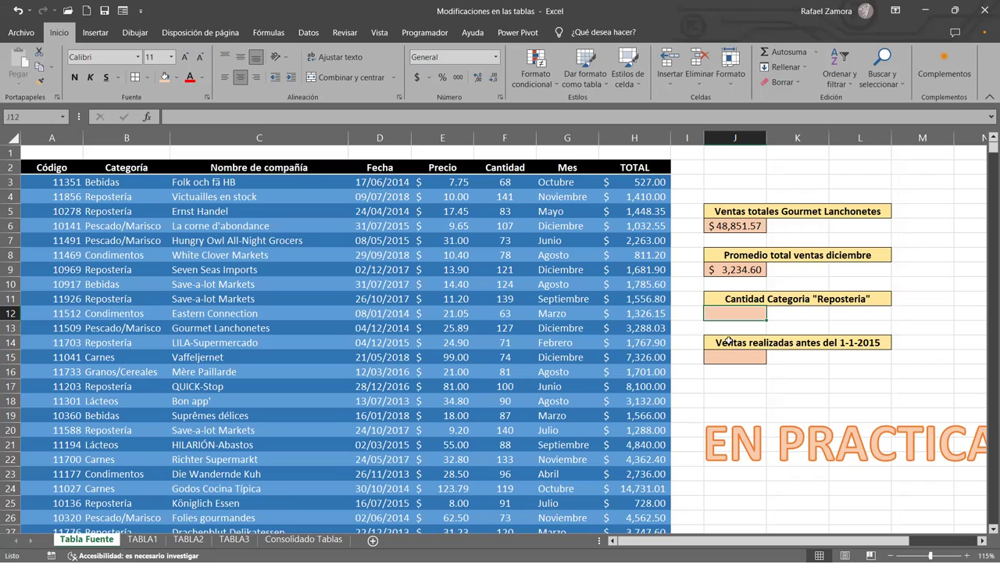
pyautogui.keyDown('ctrl'); pyautogui.scroll(-1, 576, 375); pyautogui.keyUp('ctrl')
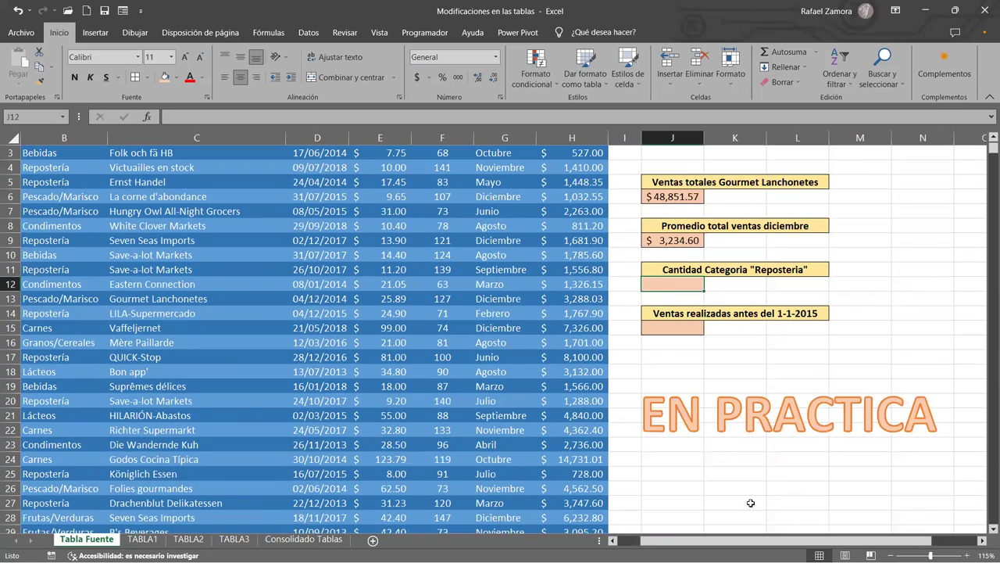
# - Narrow the company-name column C
pyautogui.keyDown('ctrl'); pyautogui.scroll(2, 592, 495); pyautogui.keyUp('ctrl')
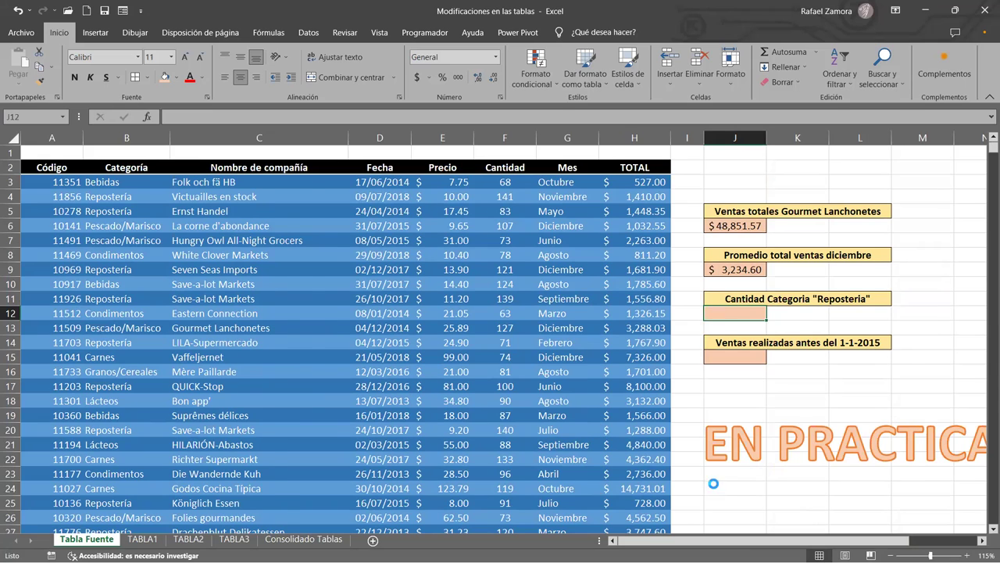
pyautogui.keyDown('ctrl'); pyautogui.scroll(1, 716, 488); pyautogui.keyUp('ctrl')
pyautogui.scroll(1, 712, 488)
pyautogui.hscroll(-1, 815, 394)
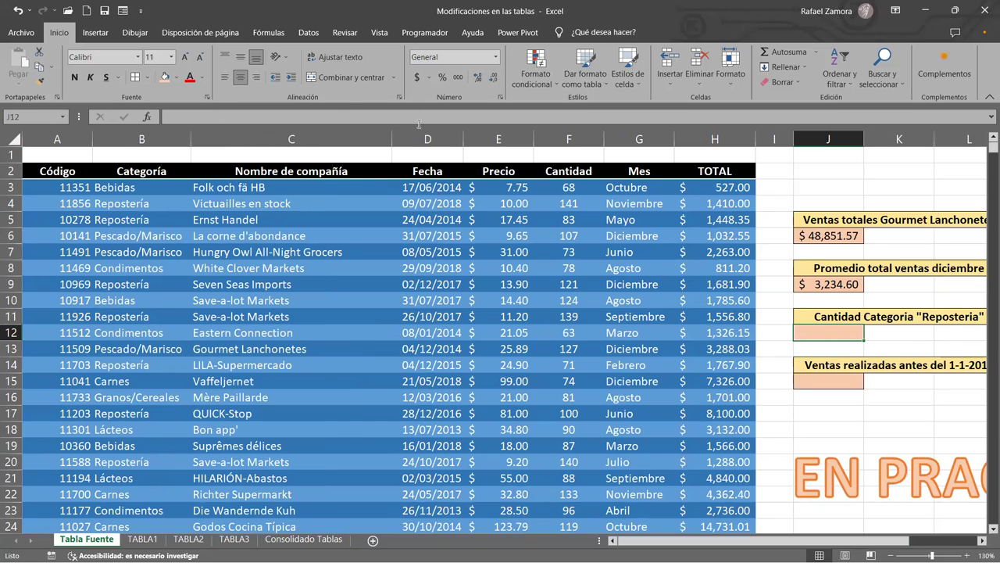
pyautogui.moveTo(389, 139); pyautogui.dragTo(365, 143)
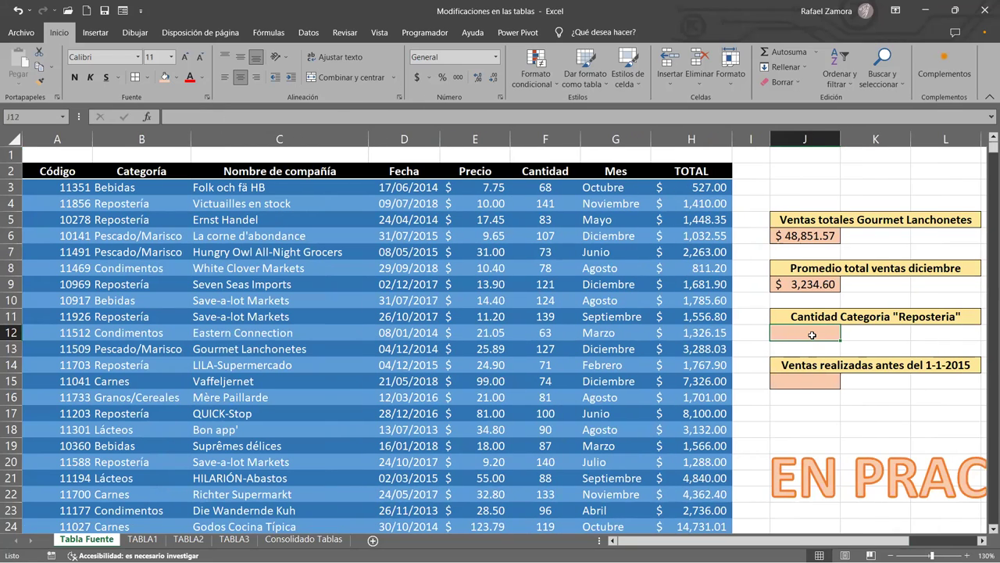
# - In J12, start a CONTAR.SI formula on the ventas table using autocomplete
pyautogui.write('¿')
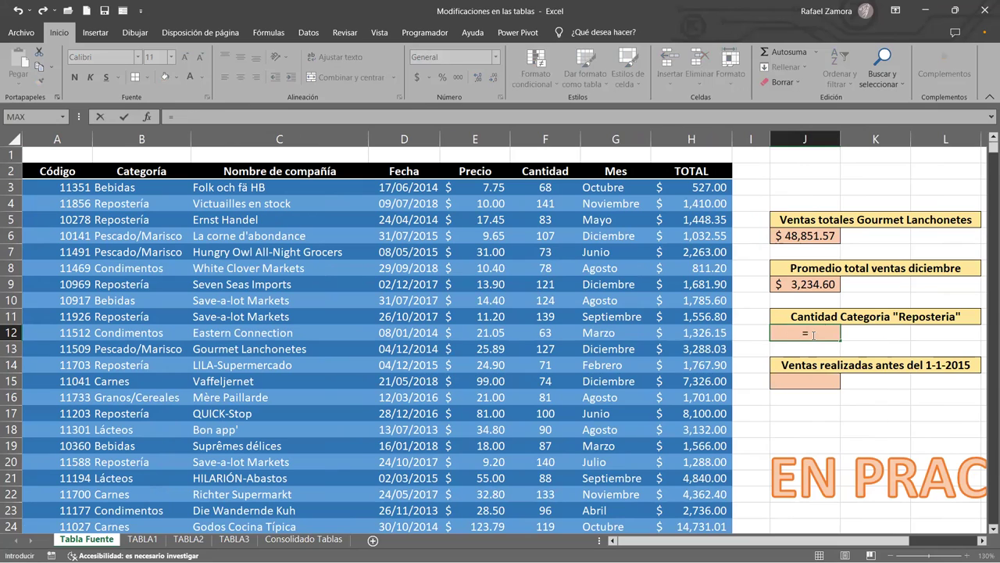
pyautogui.write('contar')
pyautogui.press('Down')
pyautogui.press('Down')
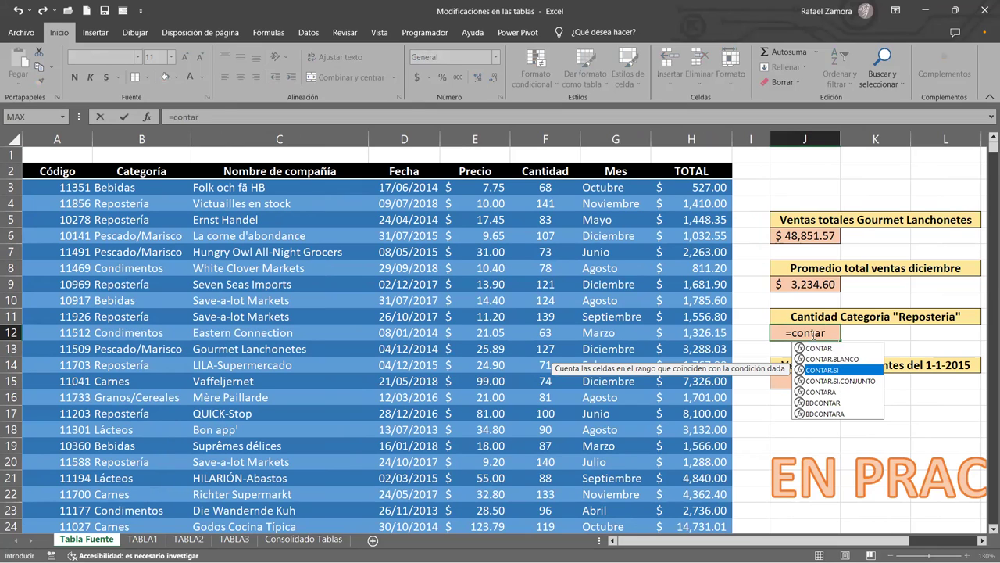
pyautogui.press('Tab')
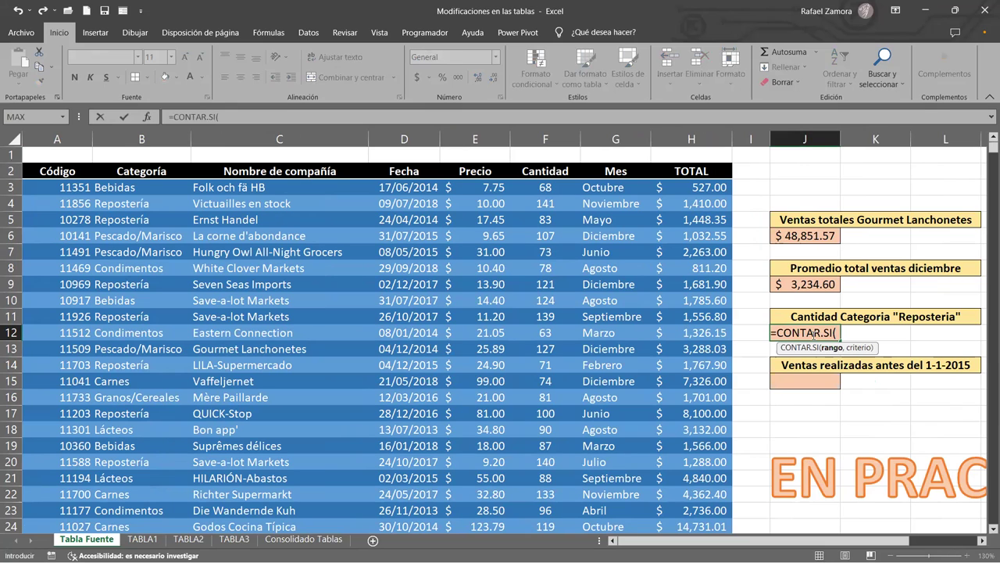
pyautogui.write('vent')
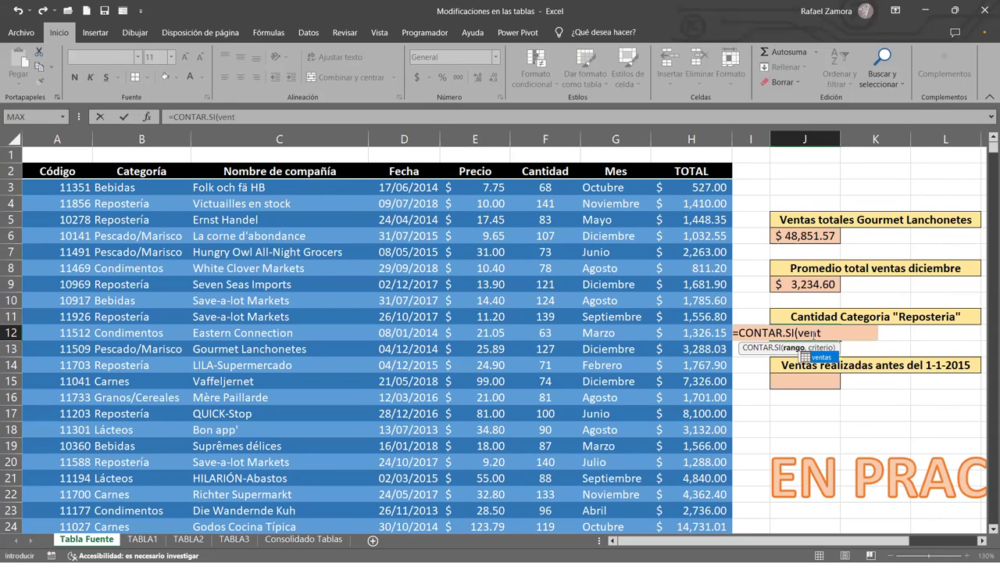
pyautogui.press('Tab')
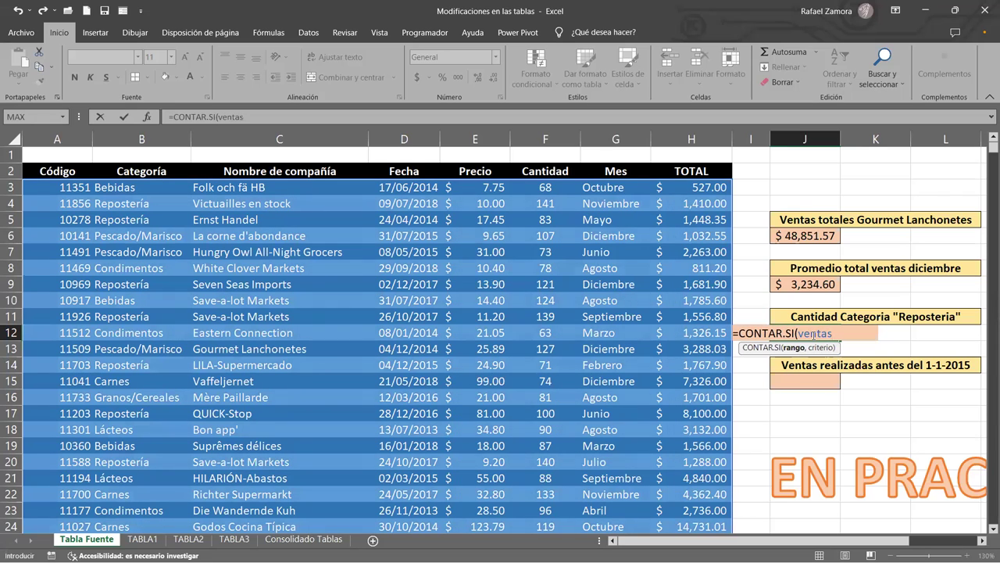
# - Complete it as =CONTAR.SI(ventas[Categoría],"Repostería") and enter it, returning 334
pyautogui.write('[')
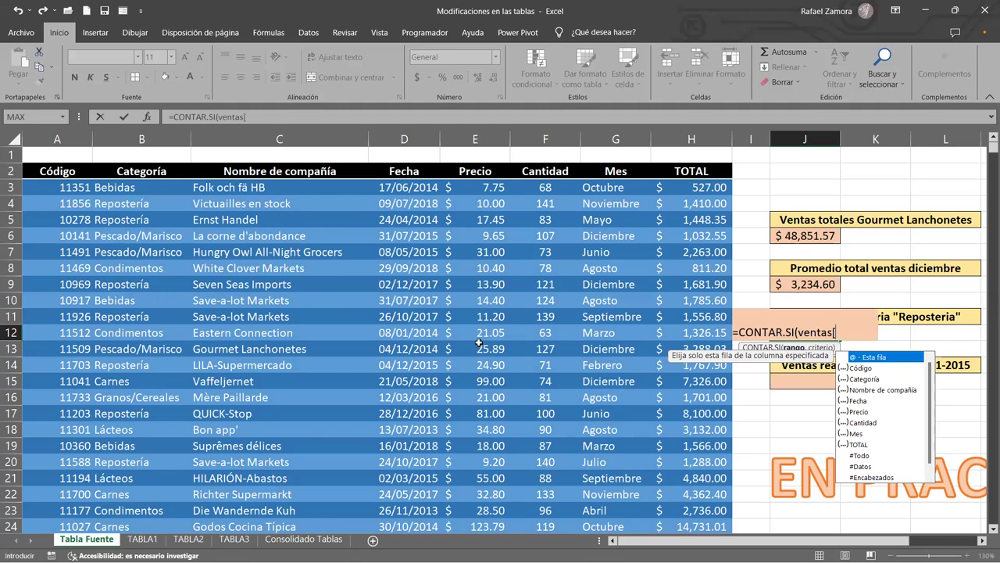
pyautogui.click(875, 379)
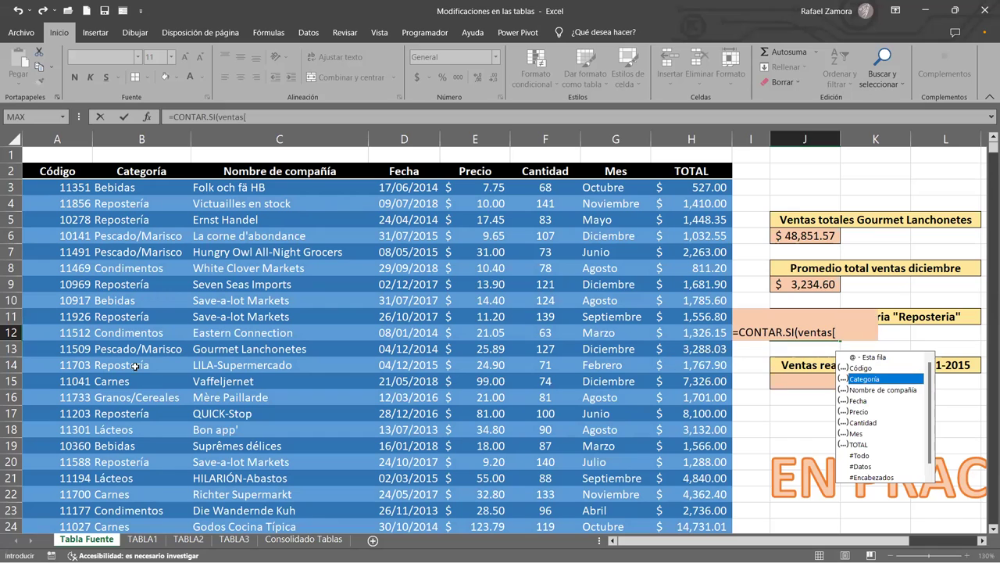
pyautogui.doubleClick(869, 381)
pyautogui.write(']')
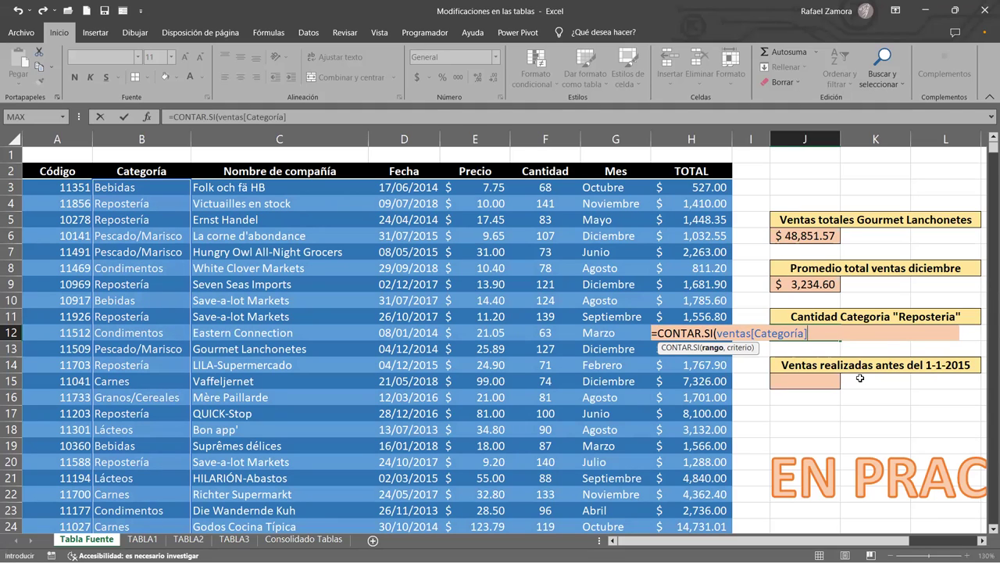
pyautogui.write(',')
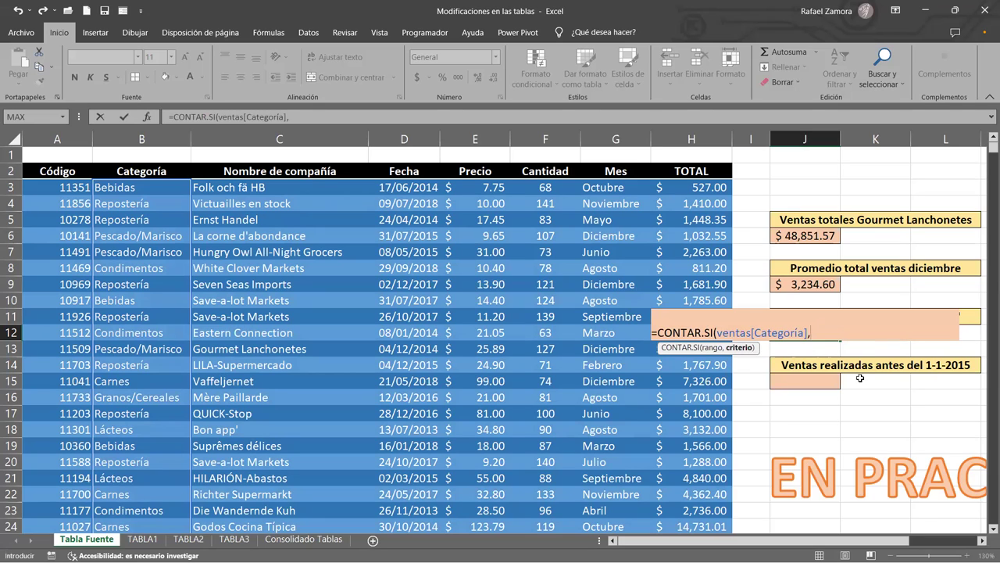
pyautogui.write('"')
pyautogui.write('Repostería"')
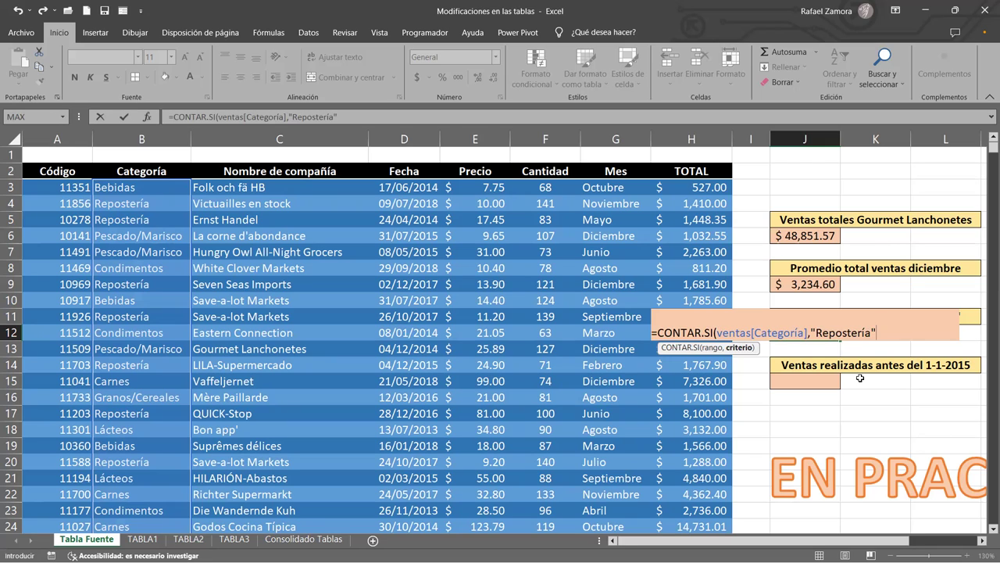
pyautogui.write(')')
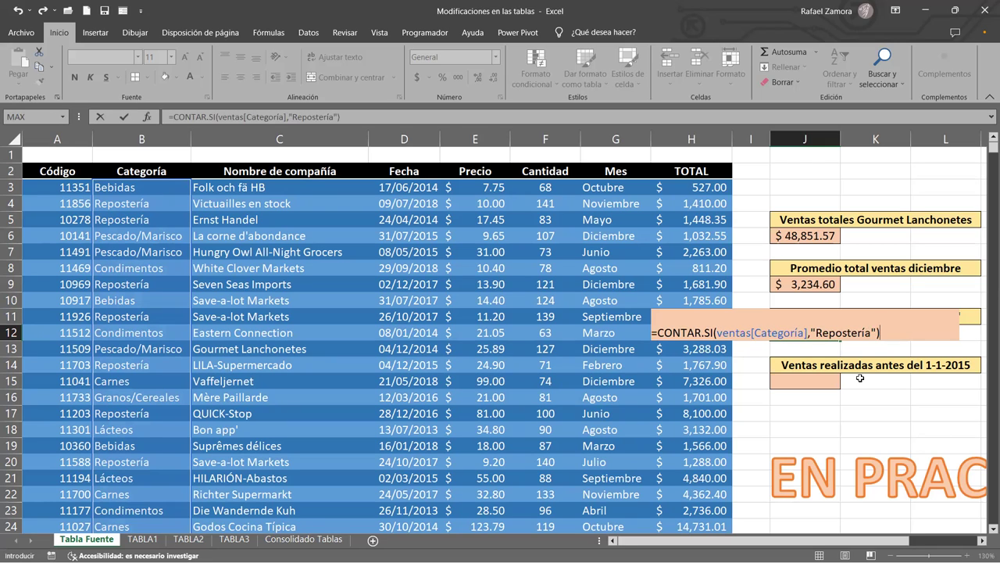
pyautogui.press('Return')
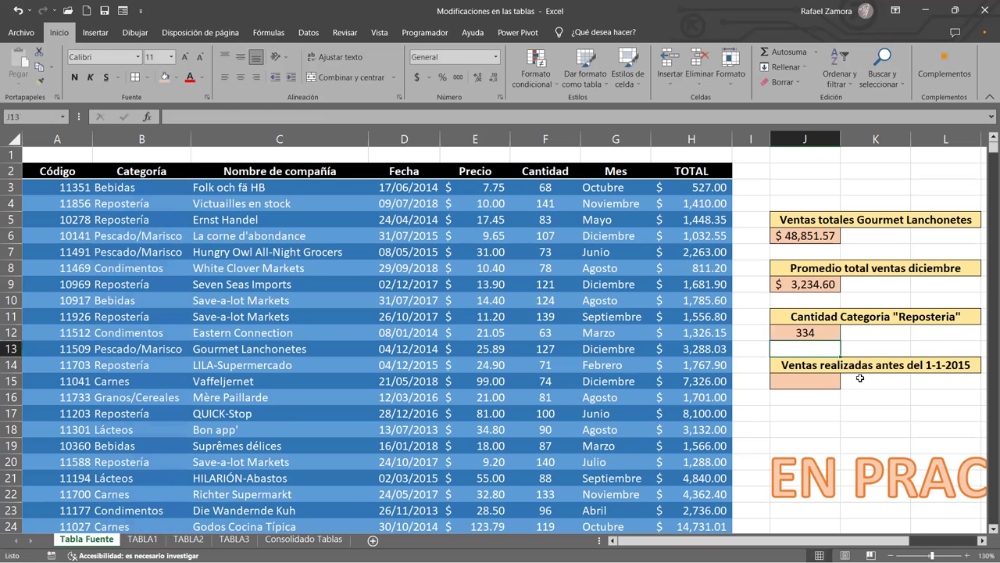
# - Check the ventas[Categoría] reference in J12's CONTAR.SI formula, leaving it unchanged at 334
pyautogui.doubleClick(826, 334)
pyautogui.doubleClick(718, 333)
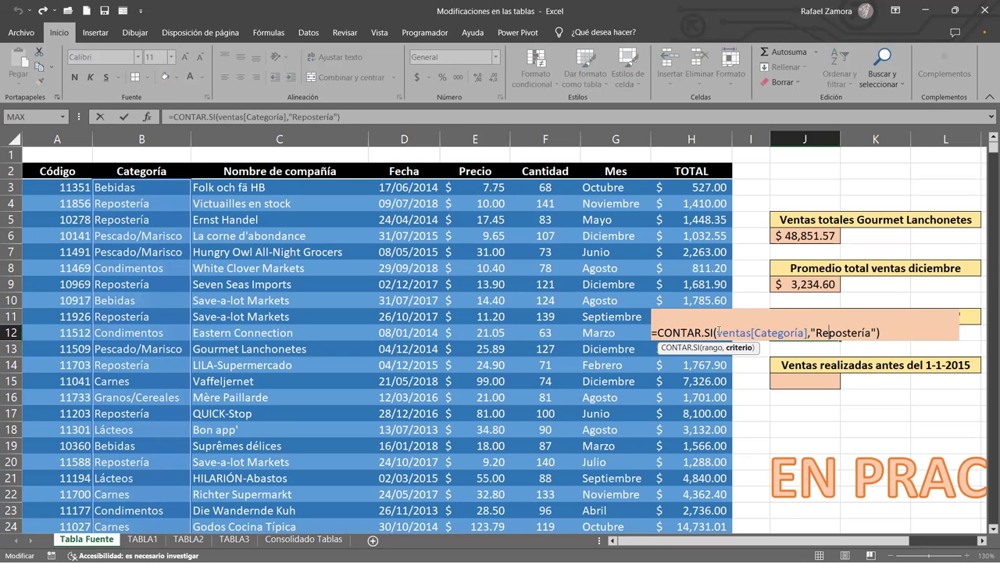
pyautogui.moveTo(718, 333); pyautogui.dragTo(873, 334)
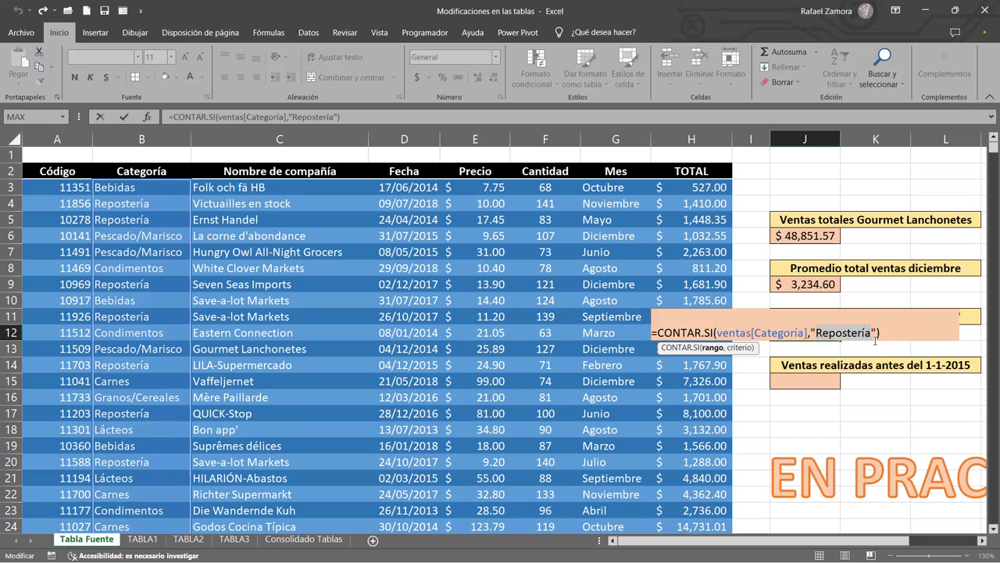
pyautogui.press('Escape')
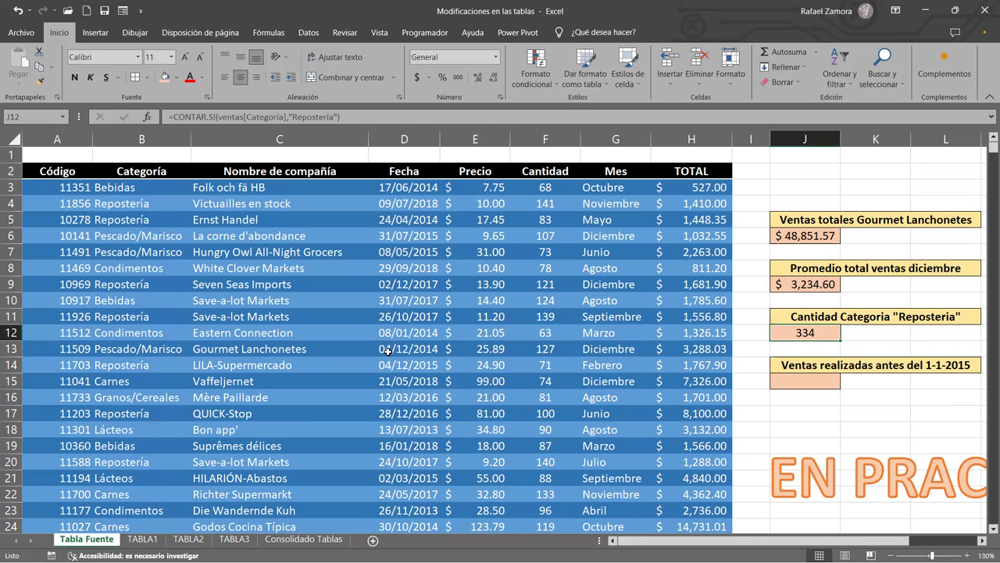
pyautogui.click(173, 253)
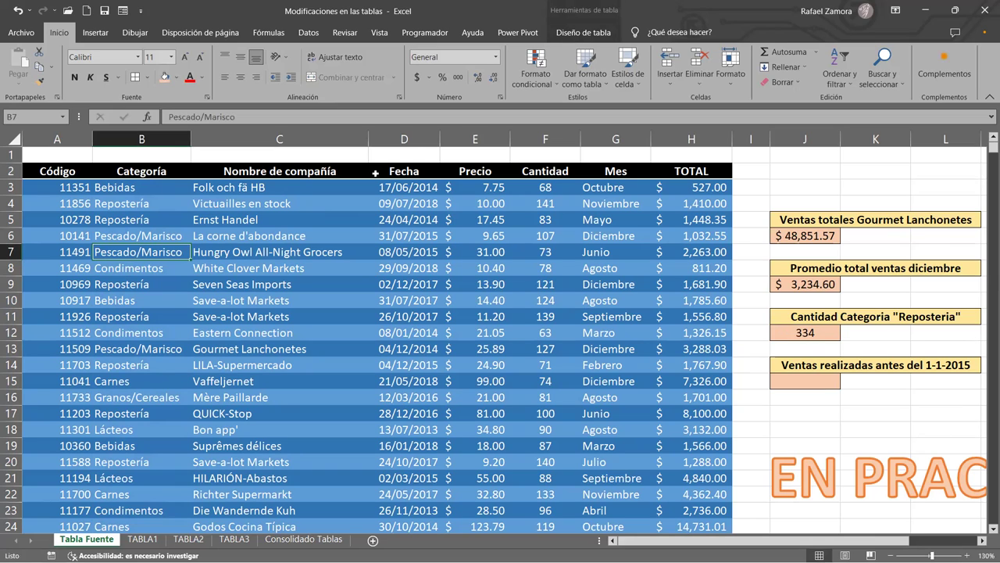
pyautogui.hotkey('ctrl', 'shift', 'l')
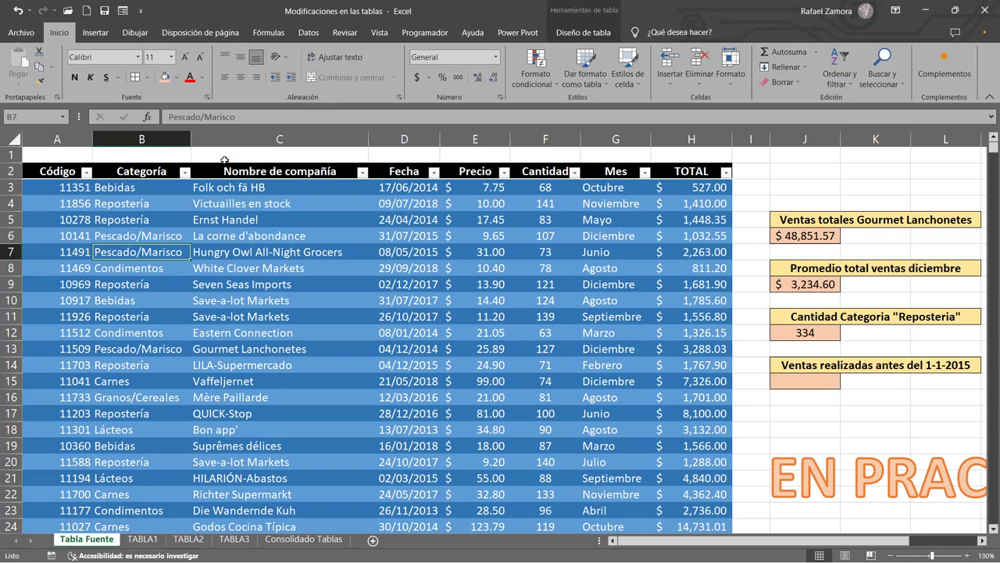
pyautogui.click(189, 173)
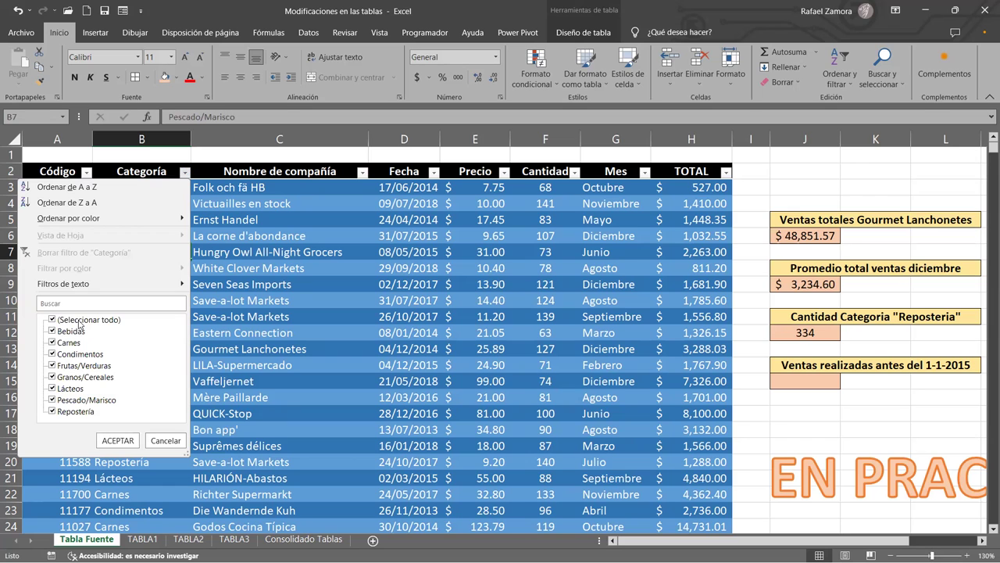
pyautogui.click(52, 320)
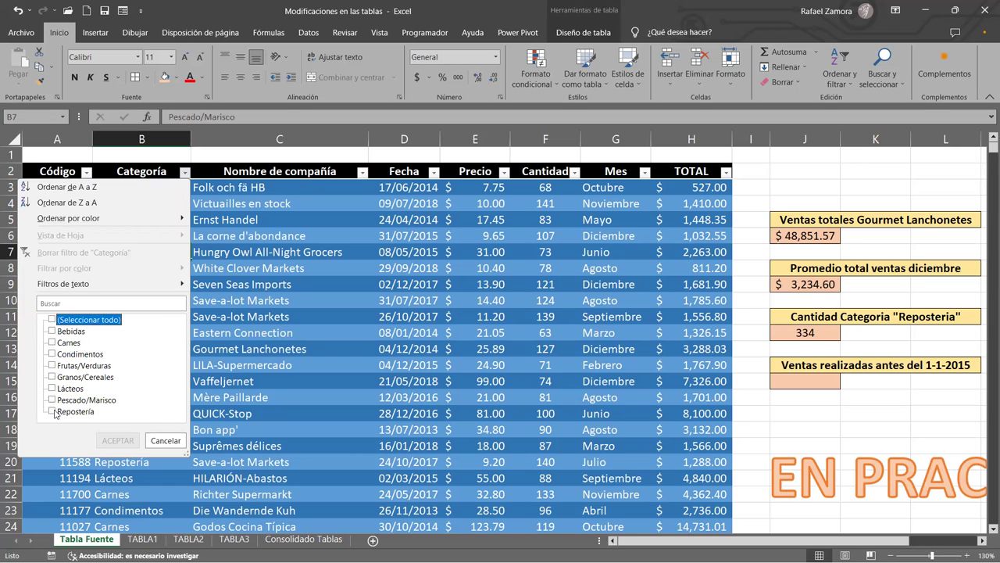
pyautogui.click(55, 411)
pyautogui.click(118, 441)
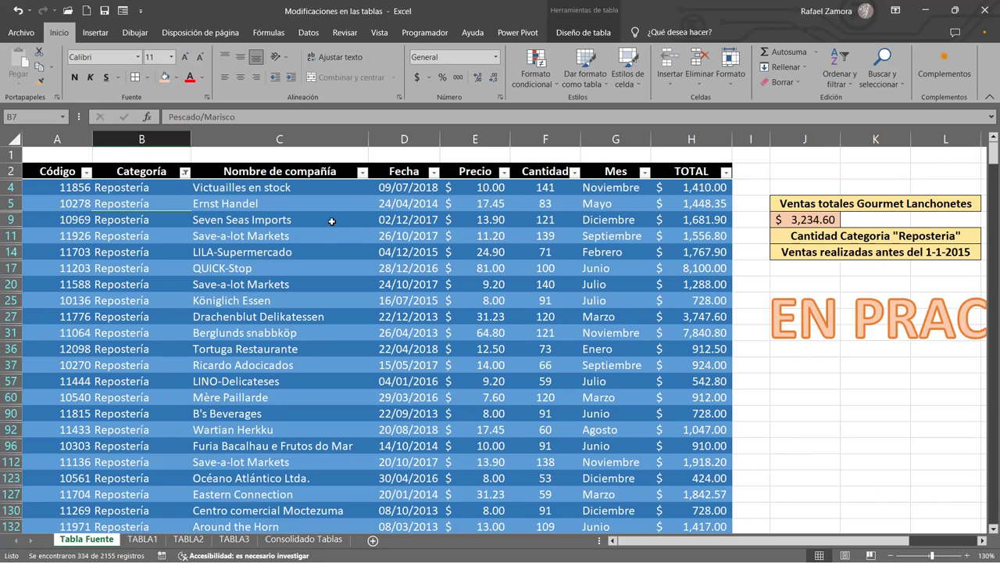
pyautogui.scroll(-1, 287, 291)
pyautogui.scroll(-1, 288, 291)
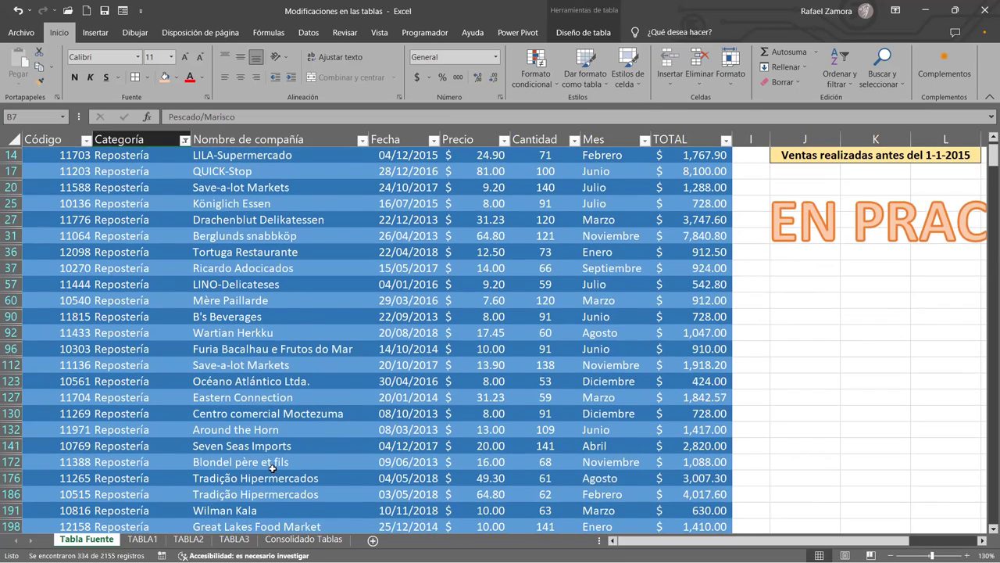
pyautogui.scroll(-1, 272, 467)
pyautogui.scroll(-1, 272, 467)
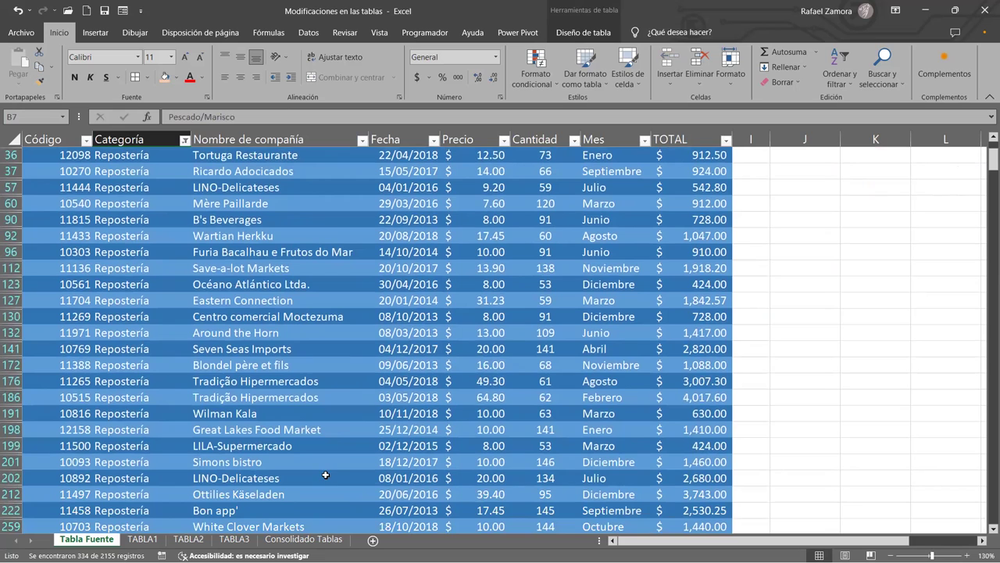
pyautogui.click(288, 476)
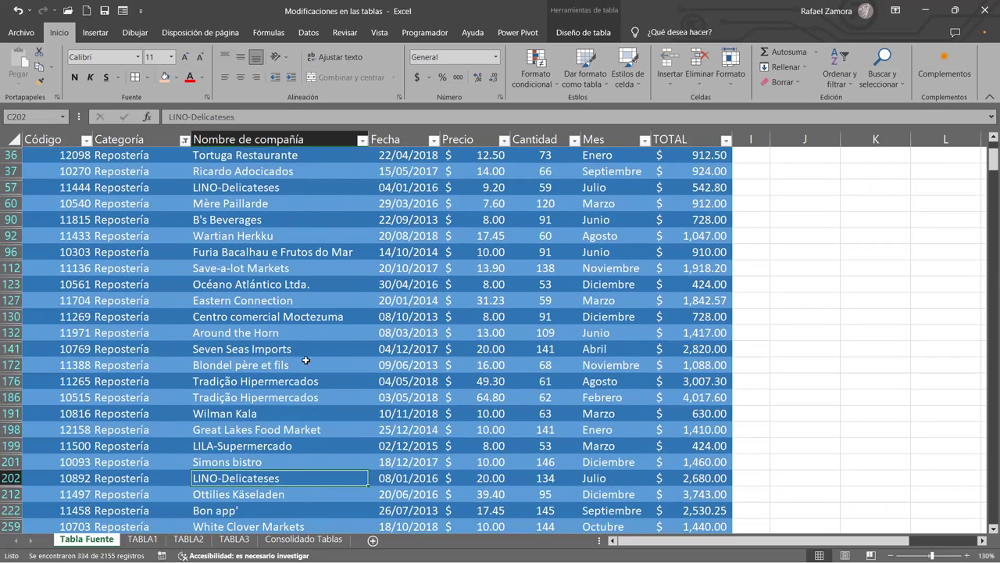
pyautogui.scroll(-1, 290, 493)
pyautogui.scroll(-1, 291, 493)
pyautogui.scroll(-1, 291, 494)
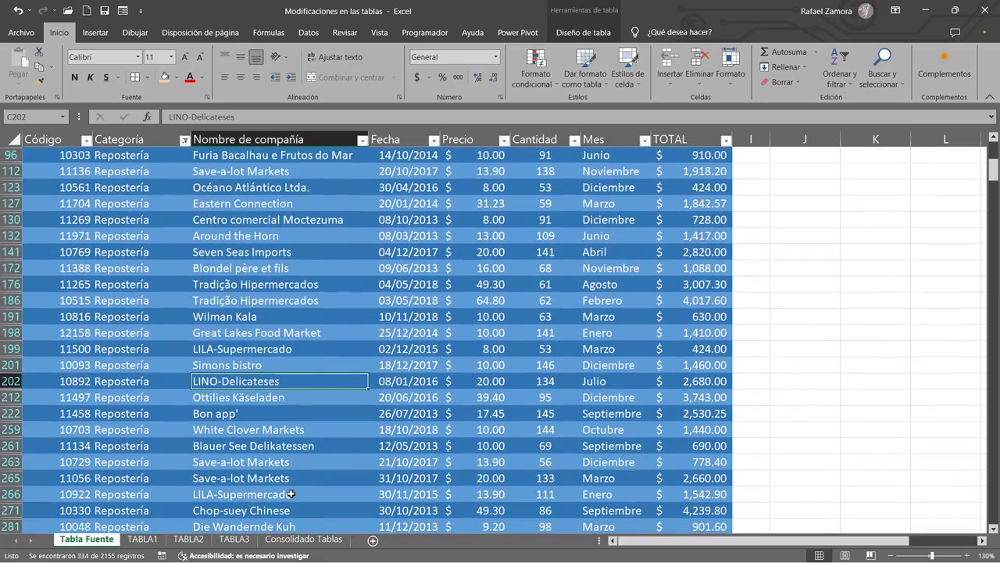
pyautogui.click(234, 477)
pyautogui.scroll(2, 336, 466)
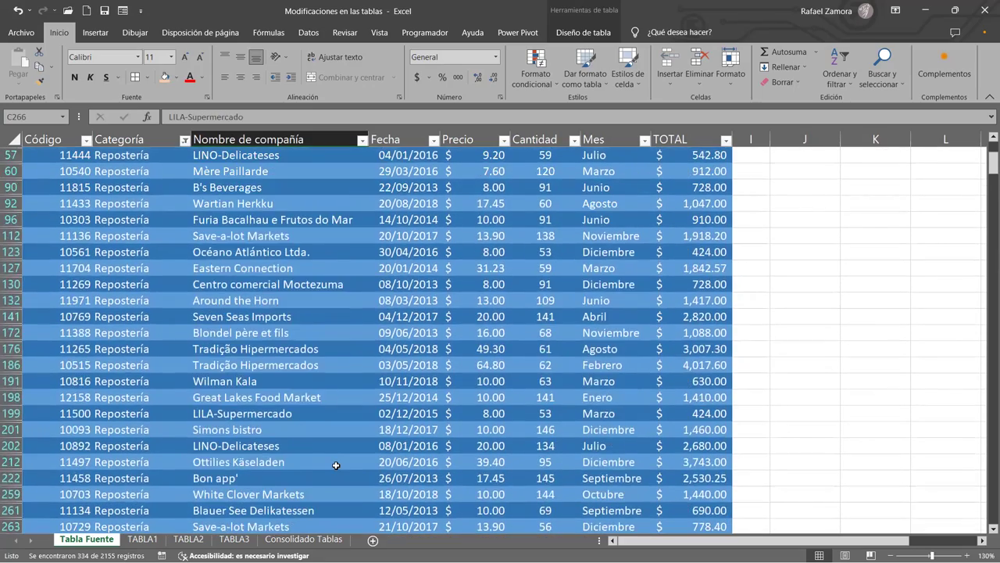
pyautogui.scroll(5, 336, 466)
pyautogui.moveTo(133, 188); pyautogui.dragTo(144, 345)
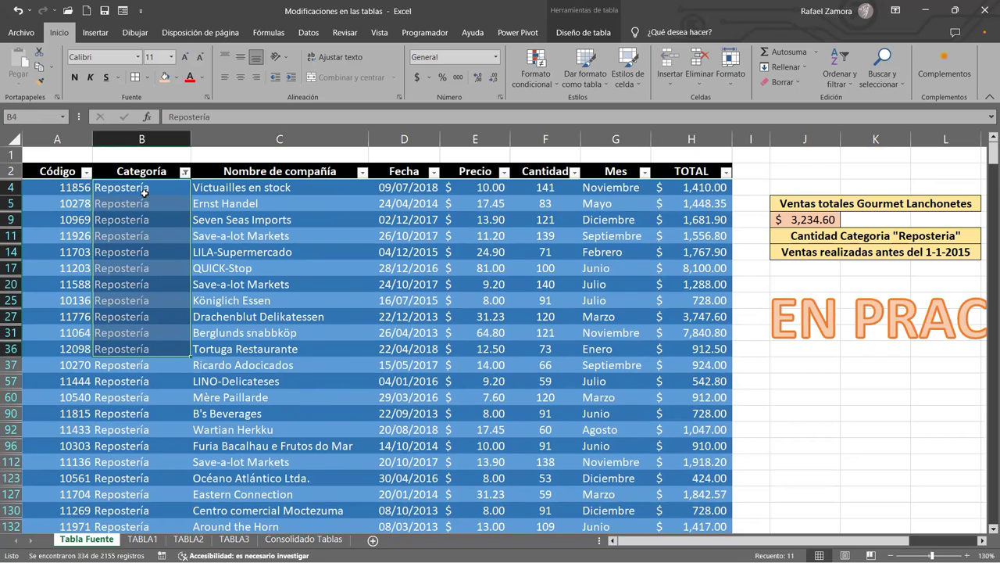
pyautogui.click(263, 188)
pyautogui.click(269, 207)
pyautogui.click(264, 251)
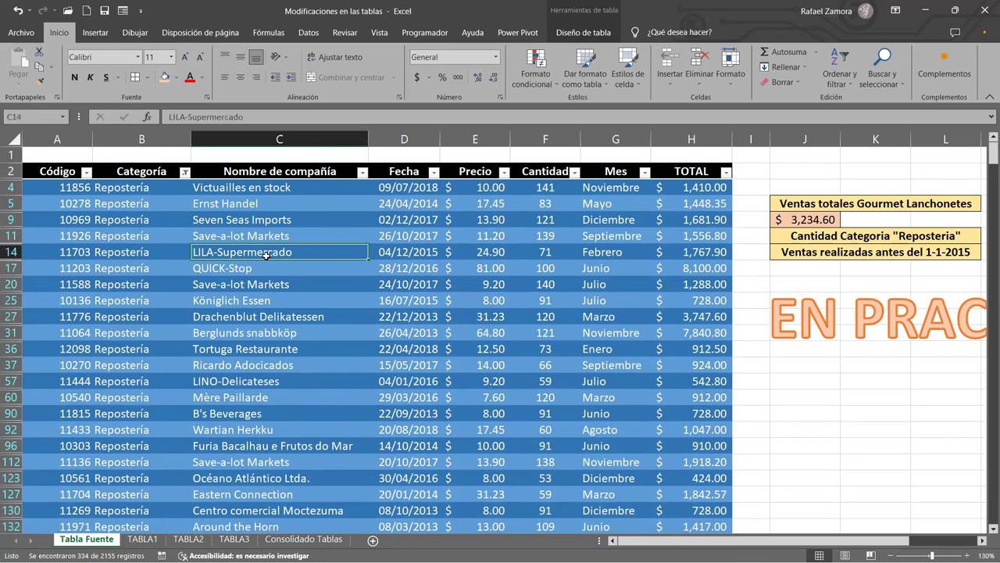
pyautogui.click(312, 191)
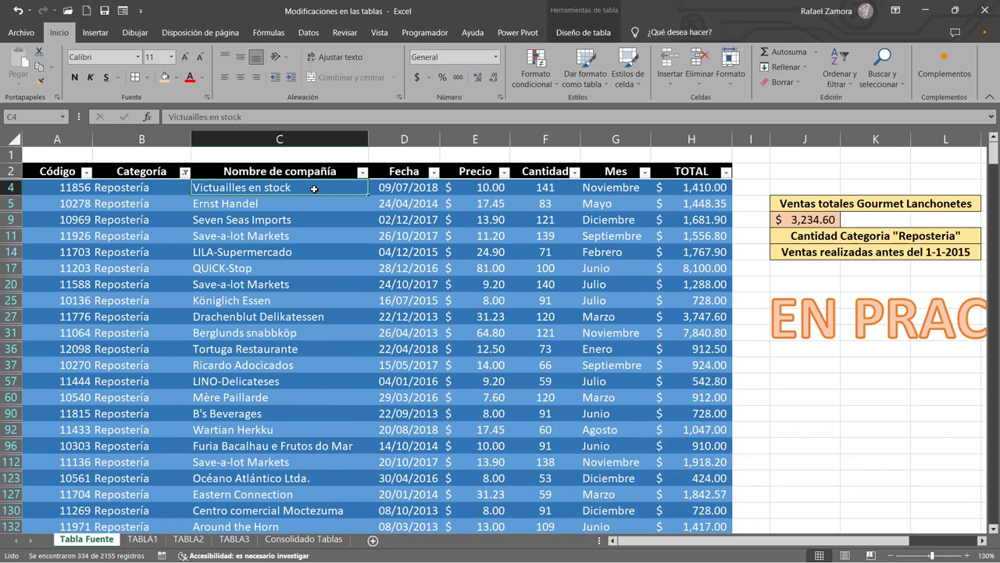
pyautogui.click(130, 189)
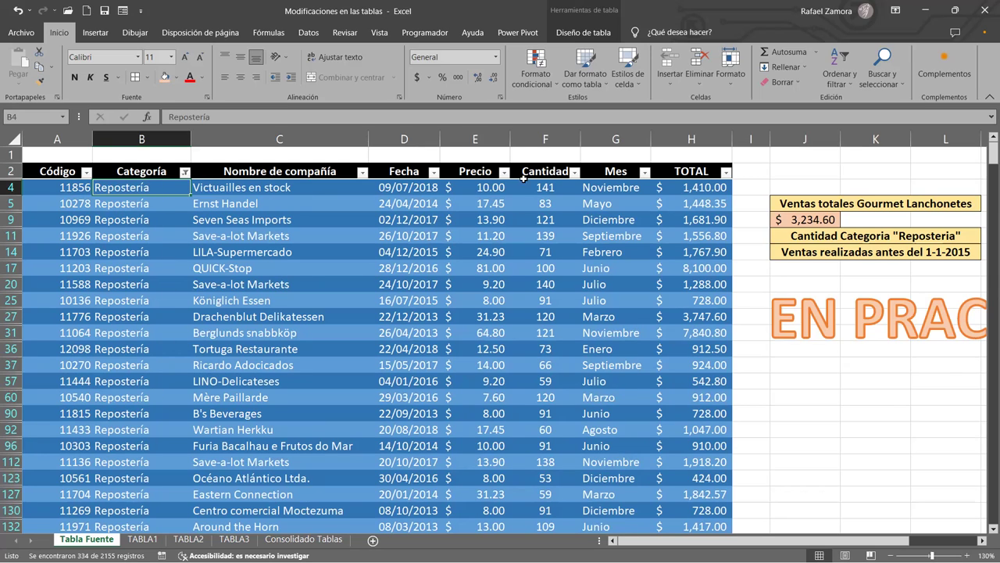
pyautogui.hotkey('ctrl', 'shift', 'l')
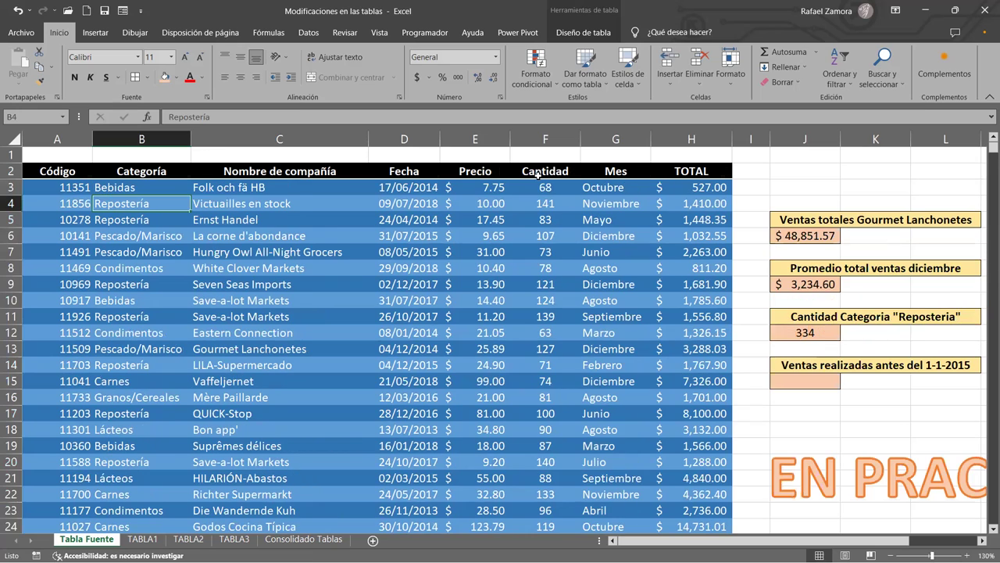
pyautogui.click(812, 335)
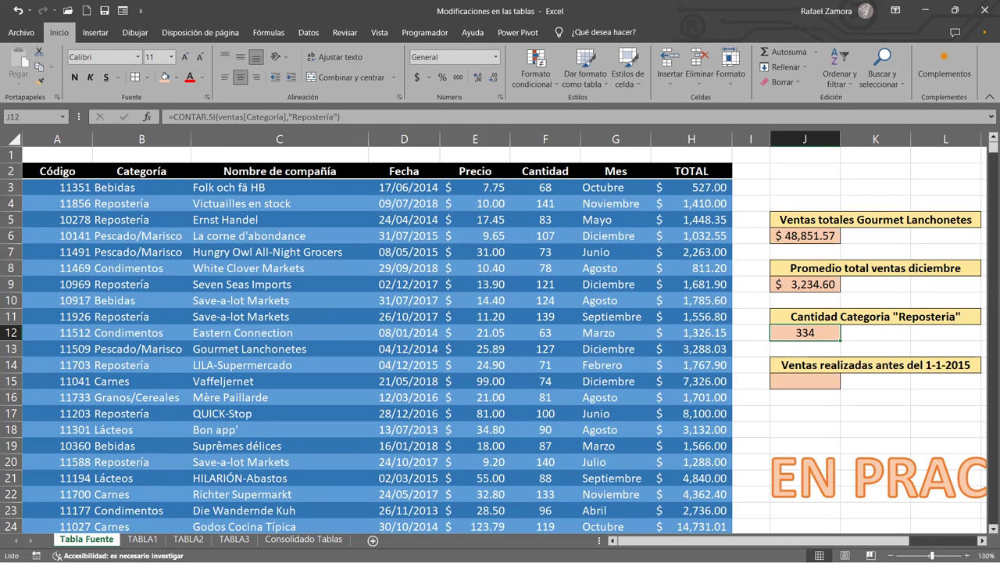
pyautogui.click(814, 381)
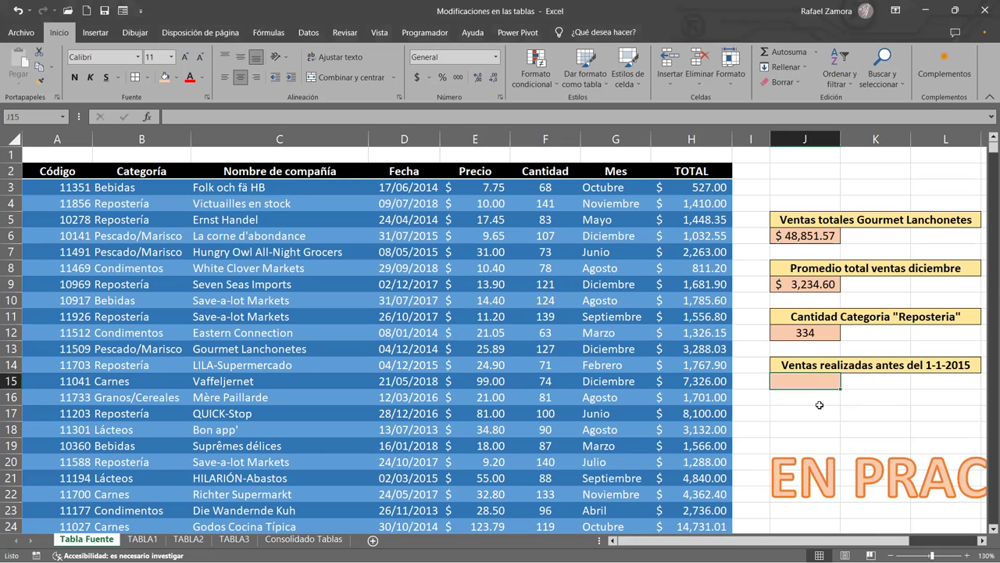
# - In J15, start =SUMAR.SI(ventas[Fecha], using autocomplete for function, table and column
pyautogui.write('=')
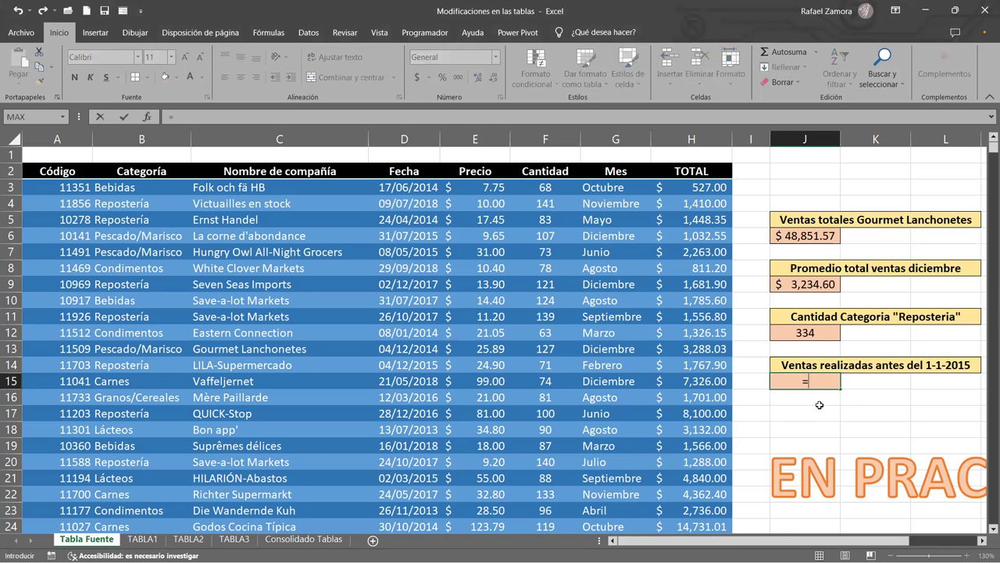
pyautogui.write('sum')
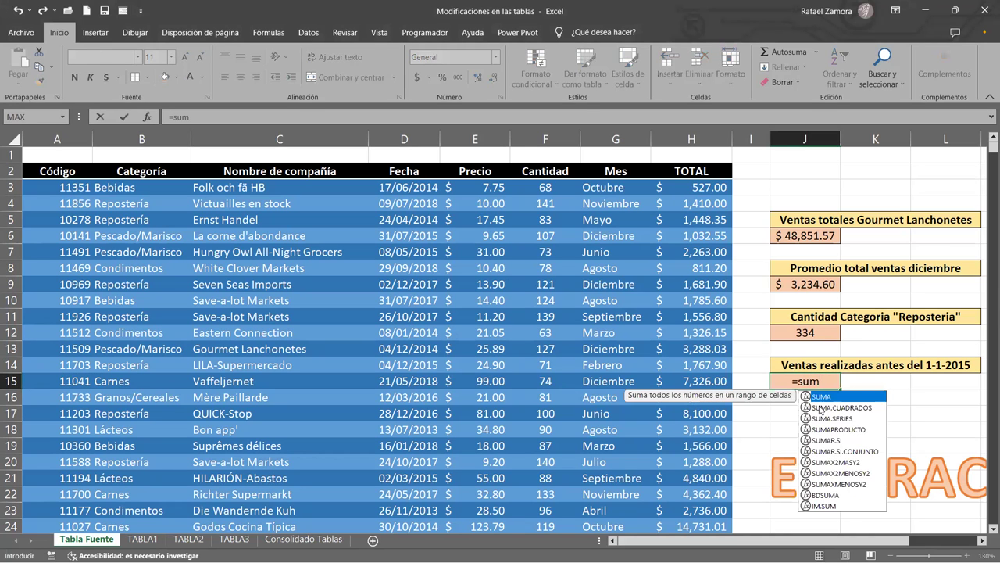
pyautogui.press('Down')
pyautogui.press('Down')
pyautogui.press('Down')
pyautogui.press('Tab')
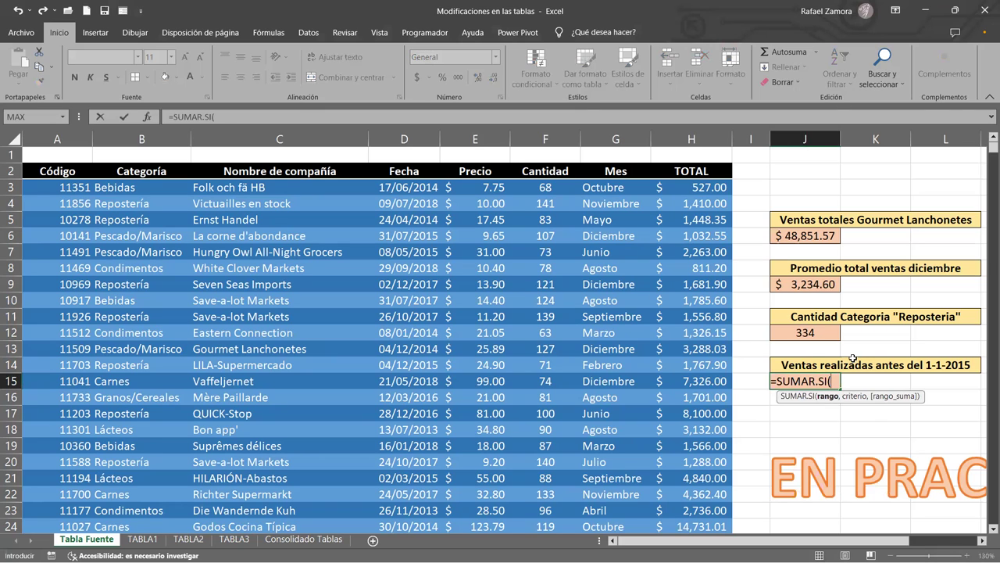
pyautogui.write('ven')
pyautogui.press('Tab')
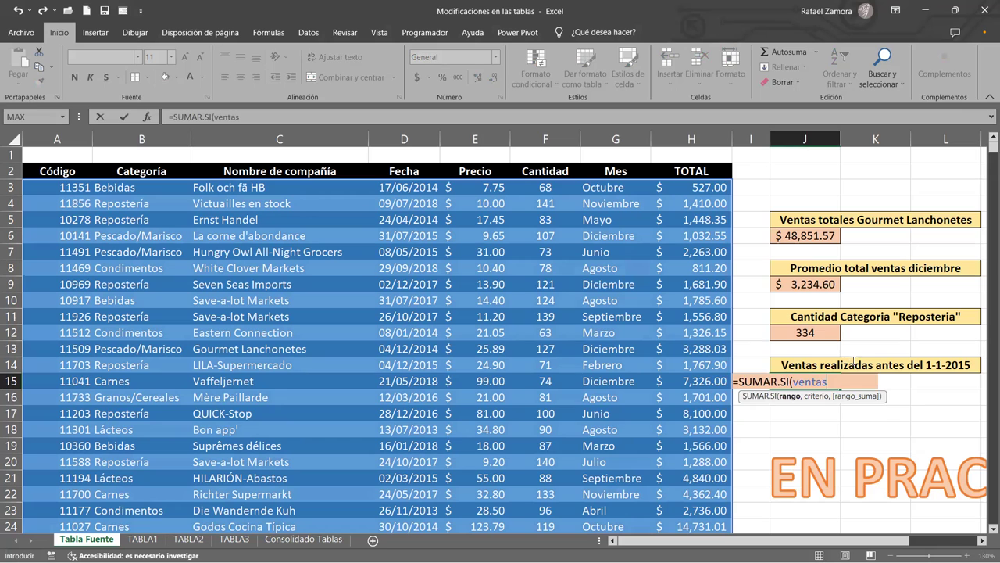
pyautogui.write('[')
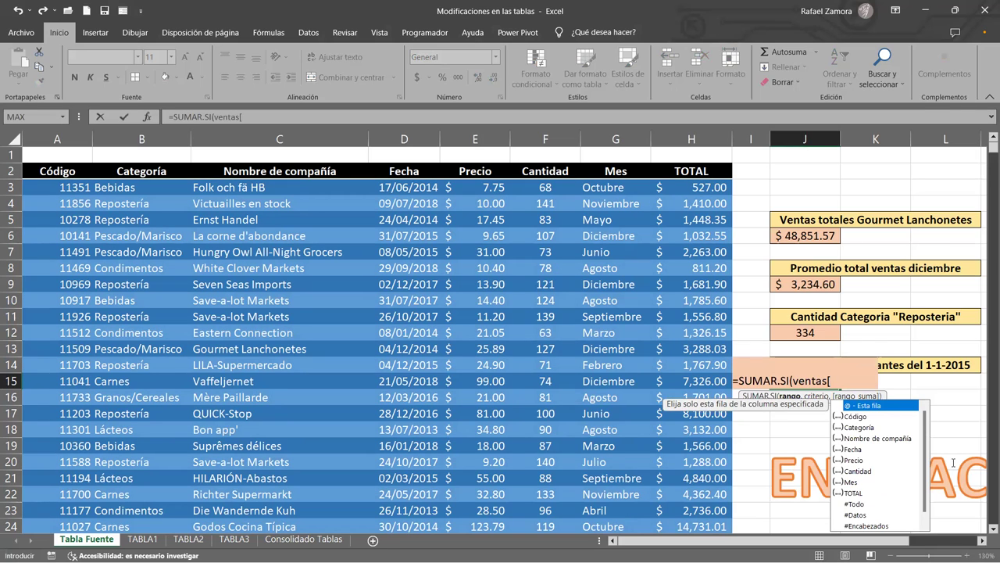
pyautogui.click(863, 452)
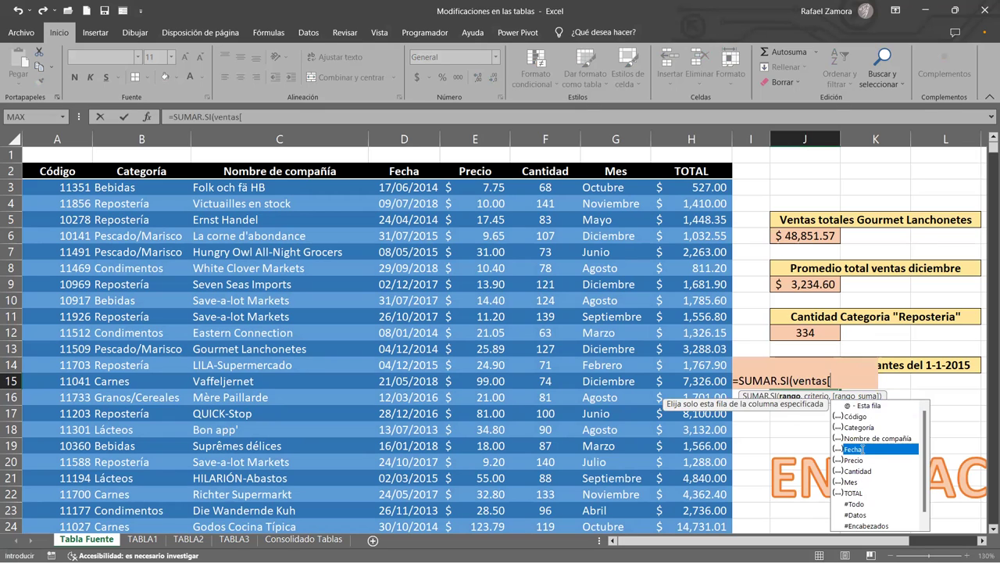
pyautogui.doubleClick(862, 449)
pyautogui.write(']')
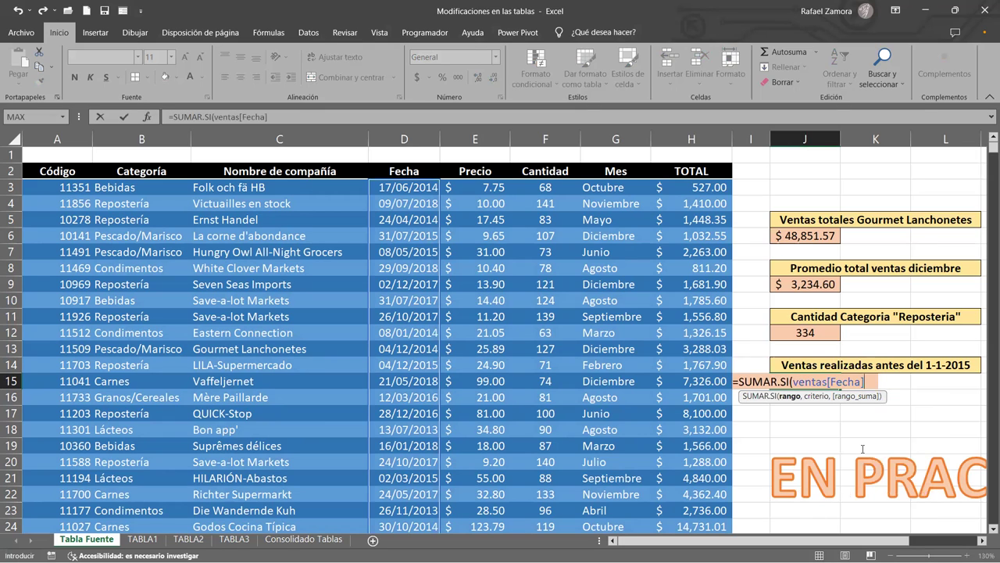
pyautogui.write(',')
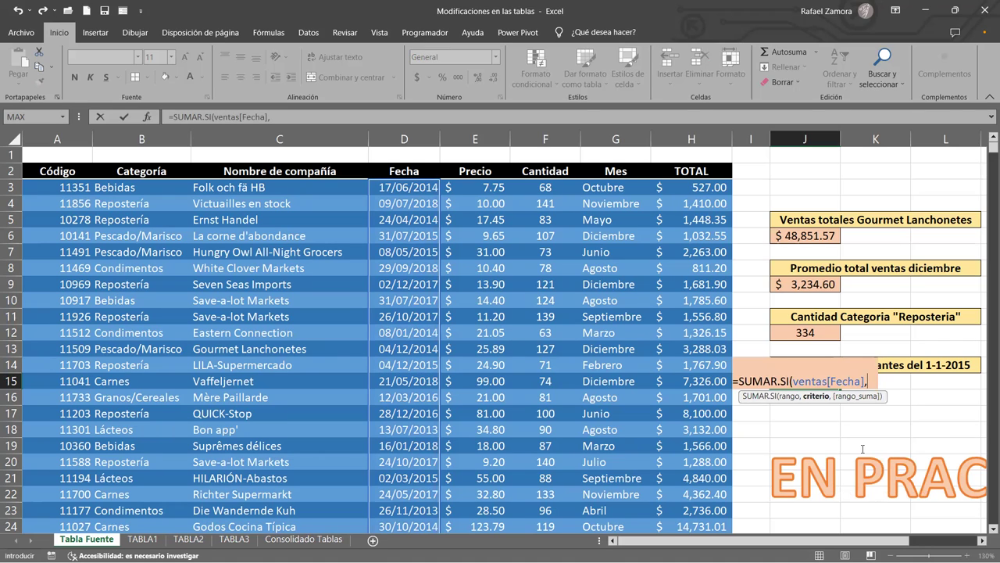
# - Add the "<1/1/2015" criterion and ventas[TOTAL] sum range, entering it for 1811354.24
pyautogui.write('"')
pyautogui.write('<1/1/2015"')
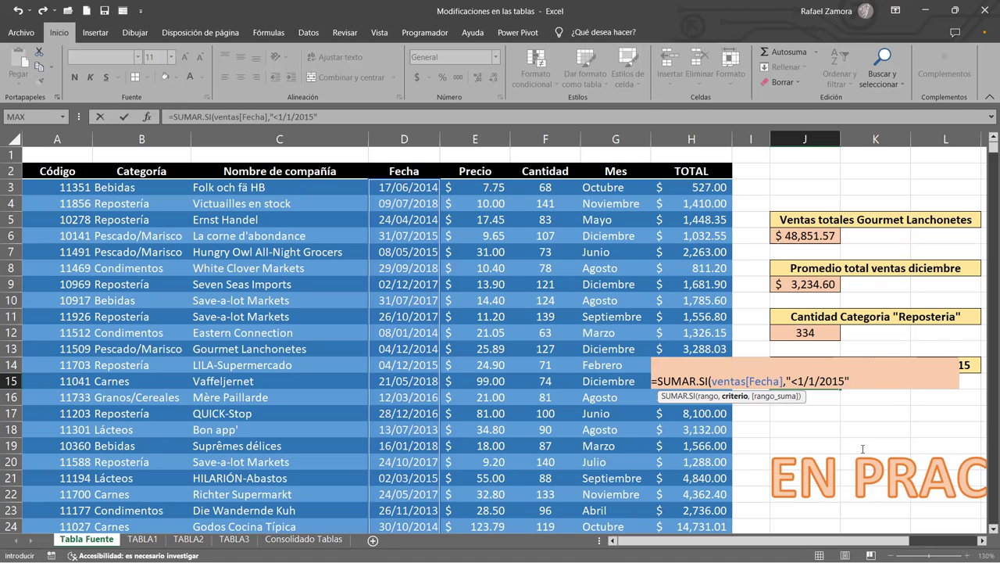
pyautogui.write(',')
pyautogui.write('ventas')
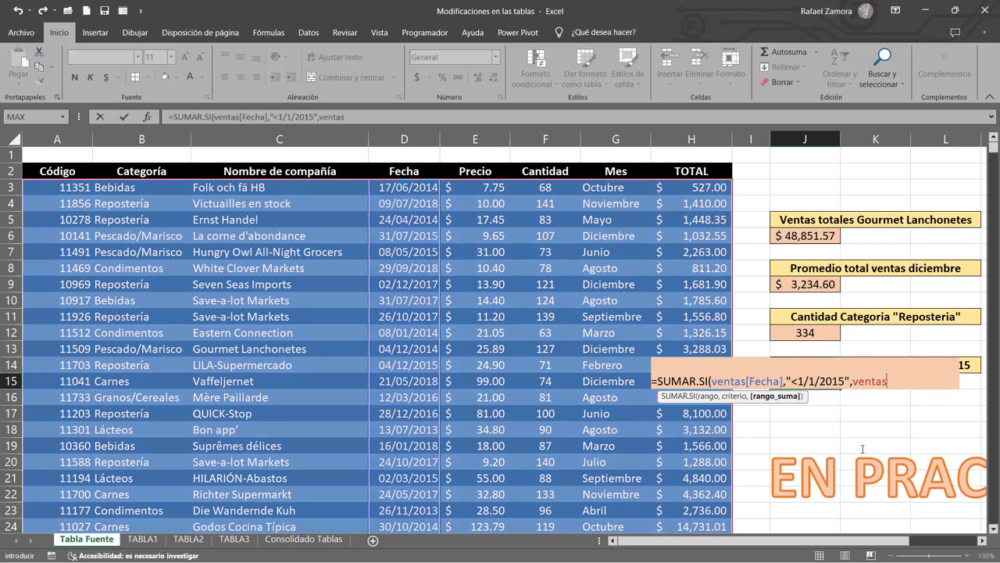
pyautogui.write('[')
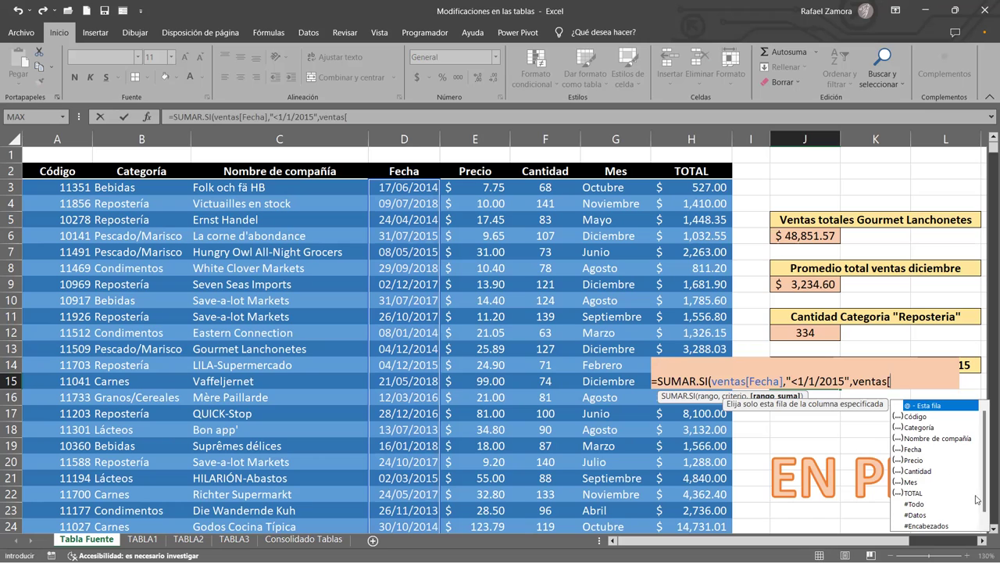
pyautogui.click(916, 491)
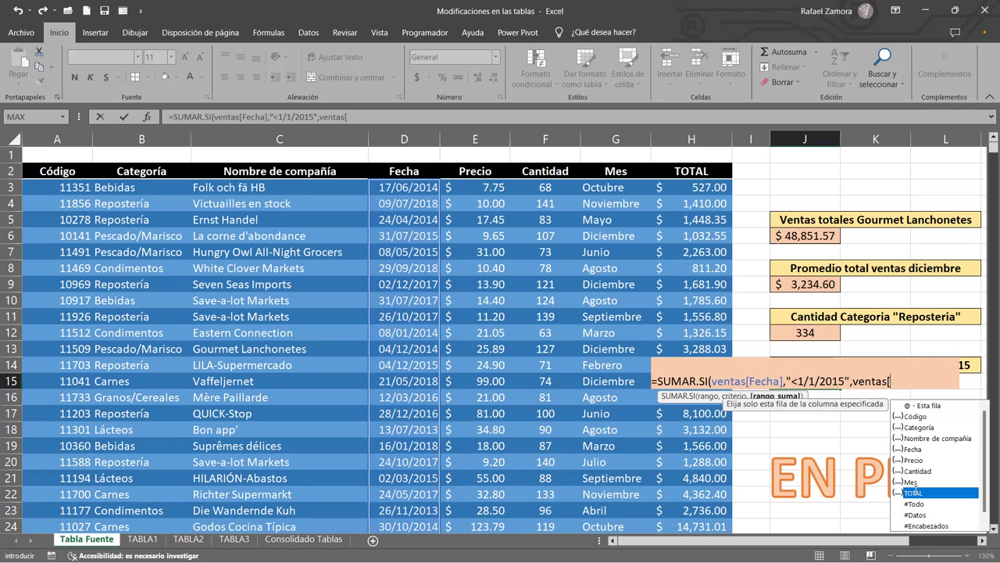
pyautogui.doubleClick(916, 491)
pyautogui.write(')')
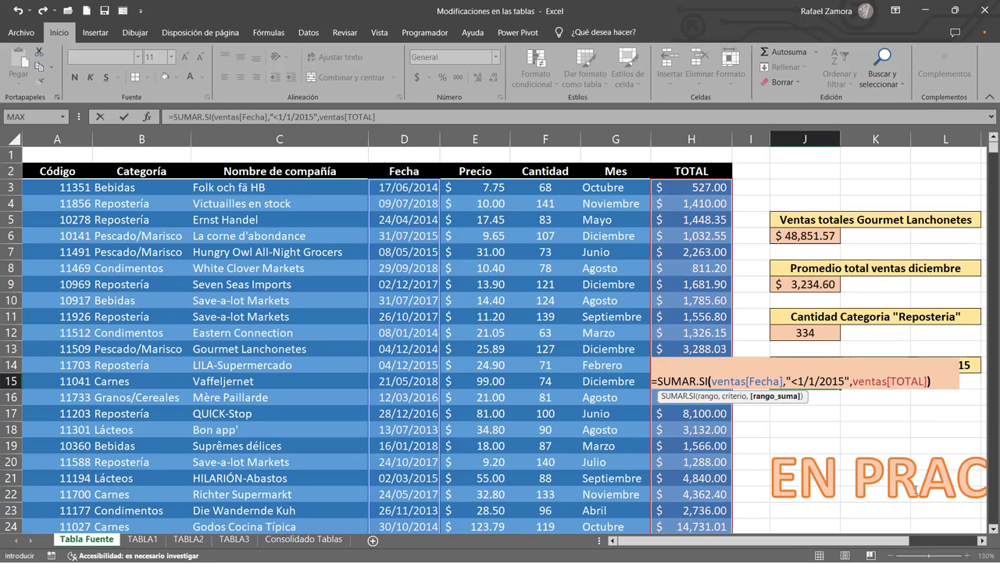
pyautogui.press('Return')
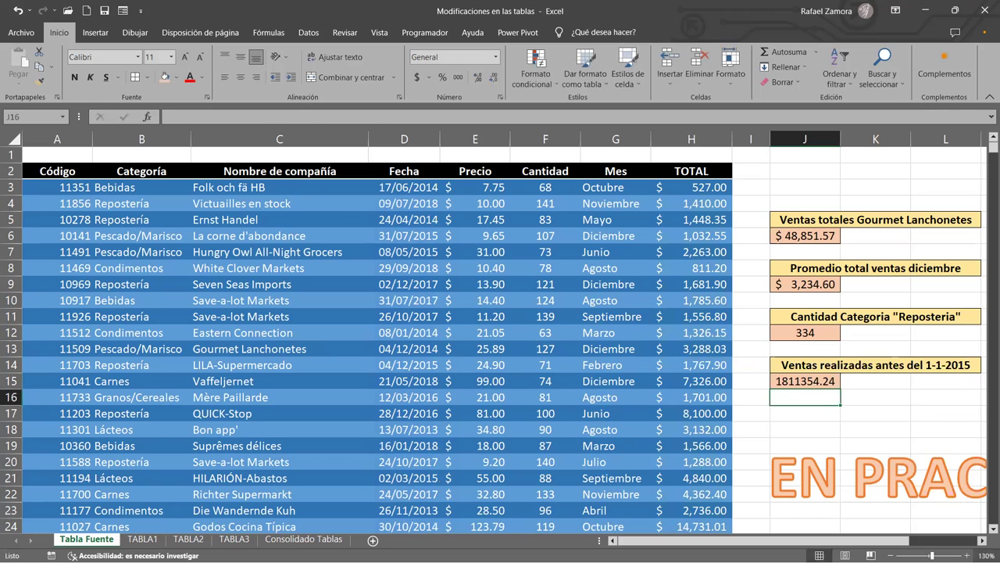
pyautogui.press('Up')
# - Apply currency format to the J15 total so it reads $1,811,354.24
pyautogui.click(418, 78)
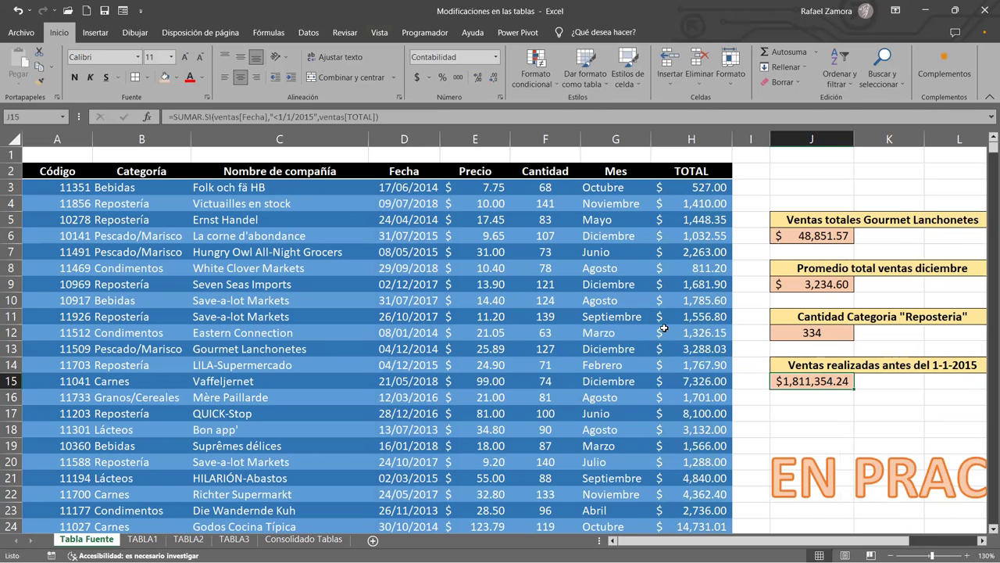
pyautogui.click(849, 418)
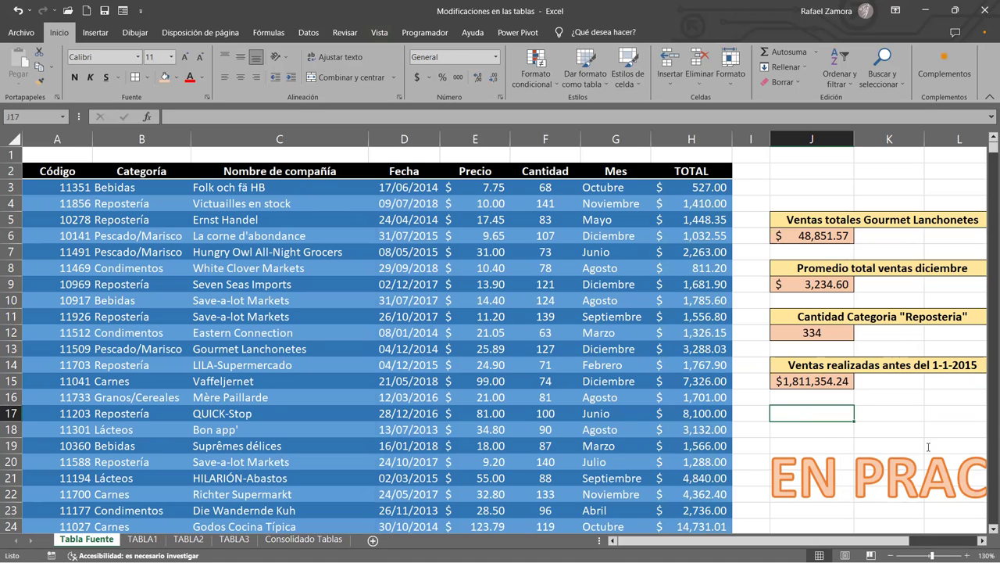
pyautogui.click(901, 418)
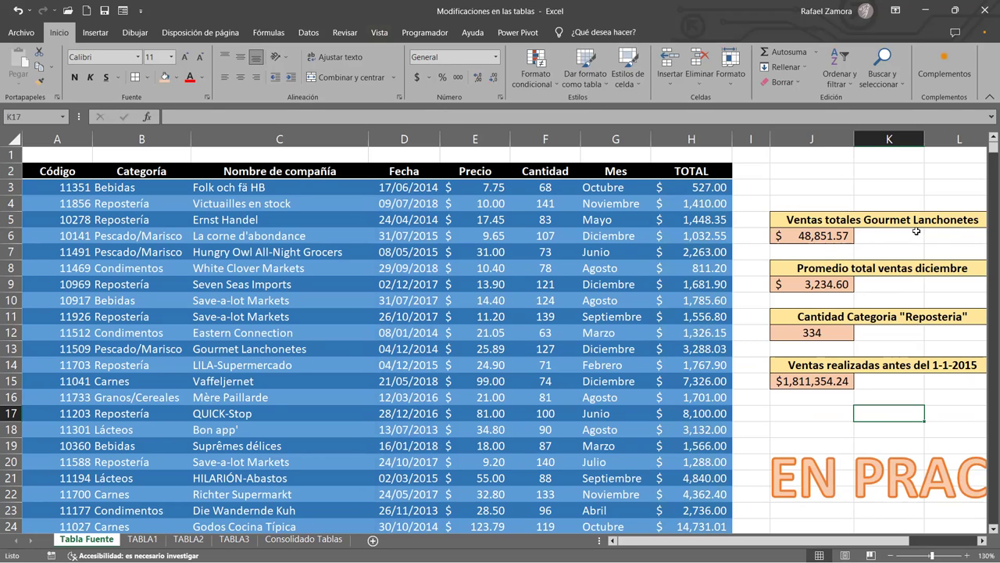
pyautogui.click(816, 217)
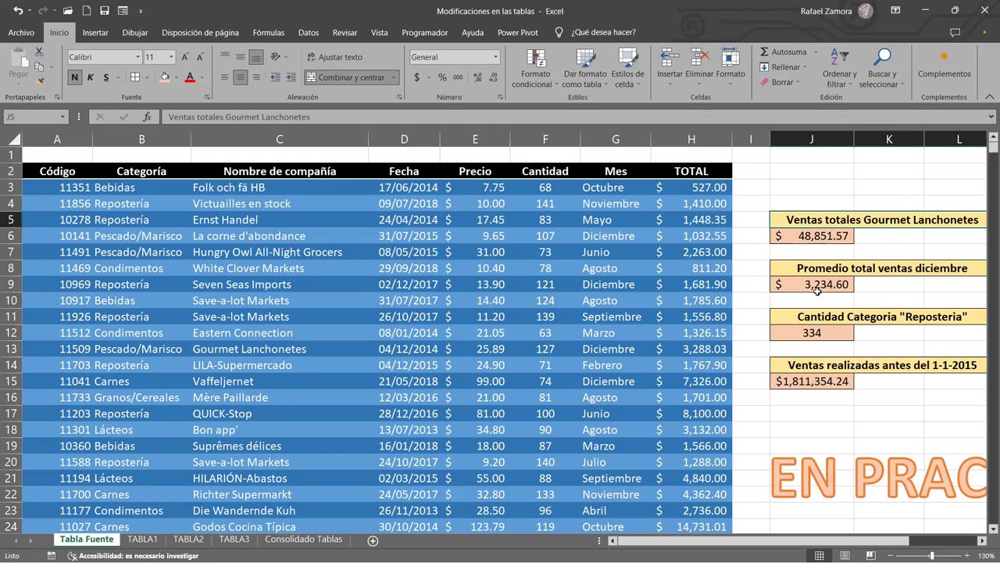
pyautogui.click(819, 271)
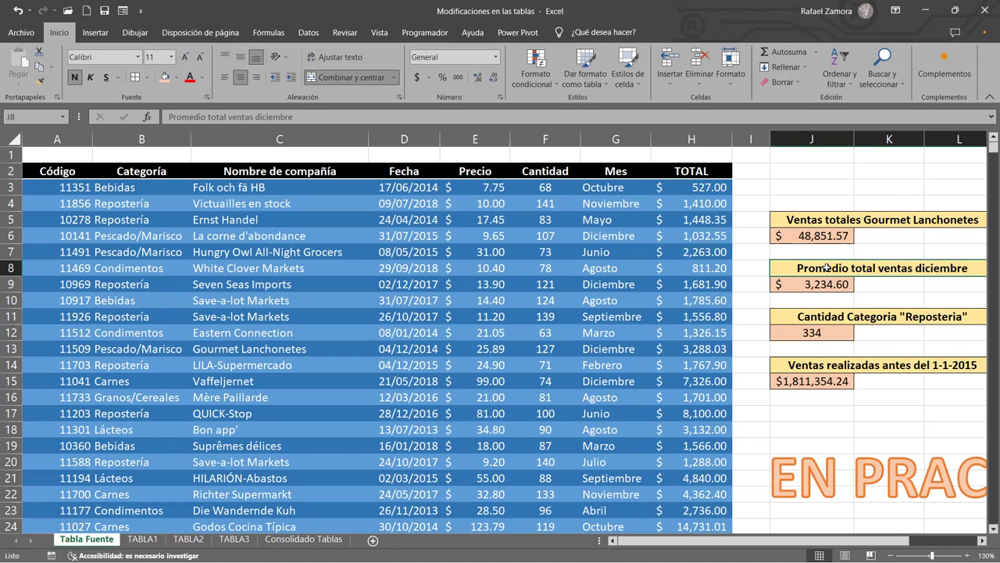
pyautogui.click(832, 315)
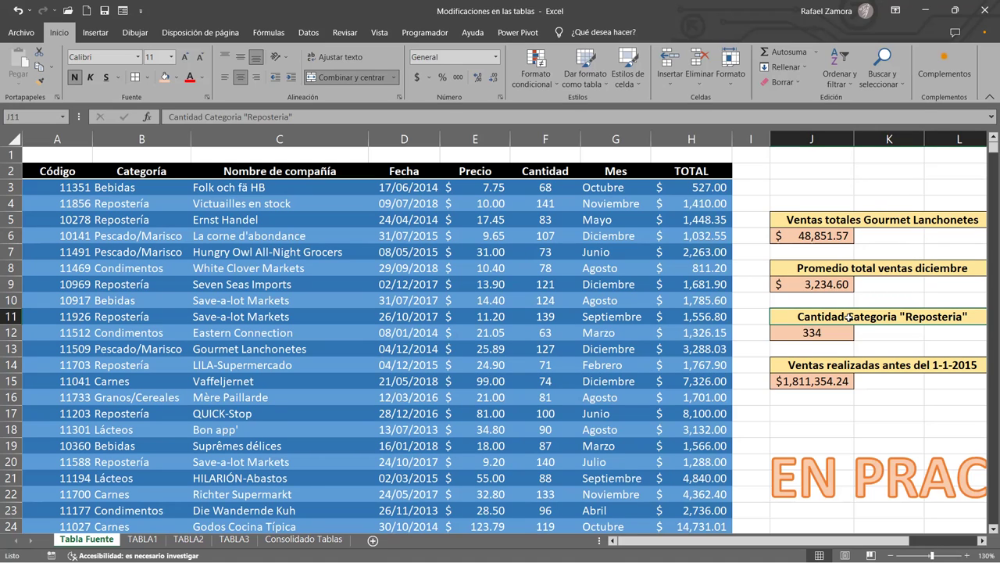
pyautogui.click(803, 365)
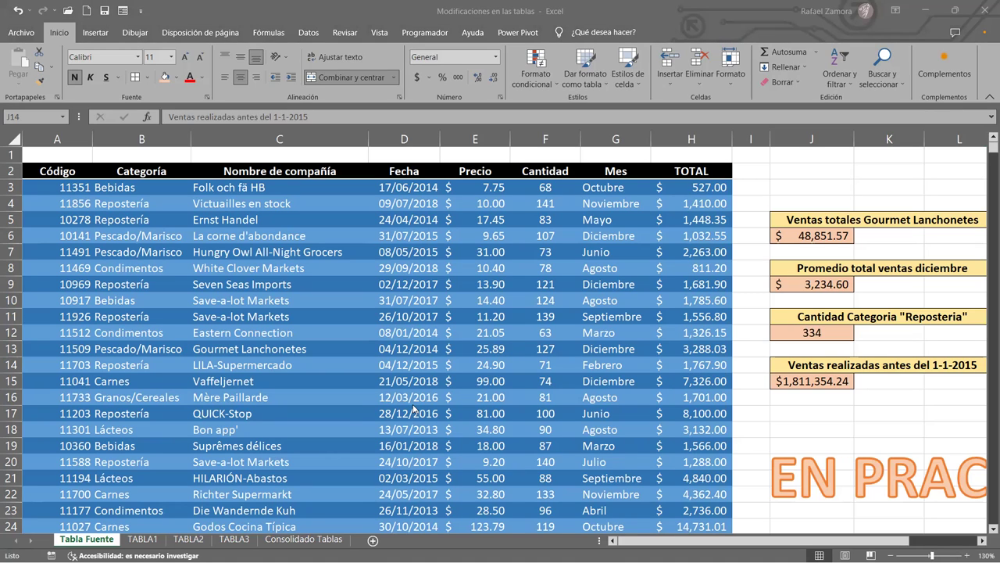
pyautogui.click(833, 425)
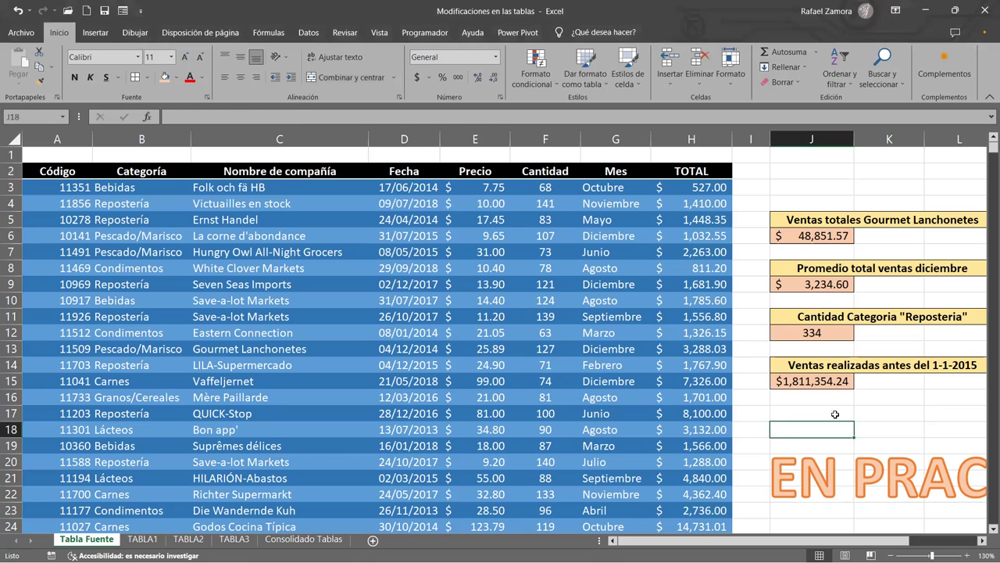
pyautogui.click(828, 169)
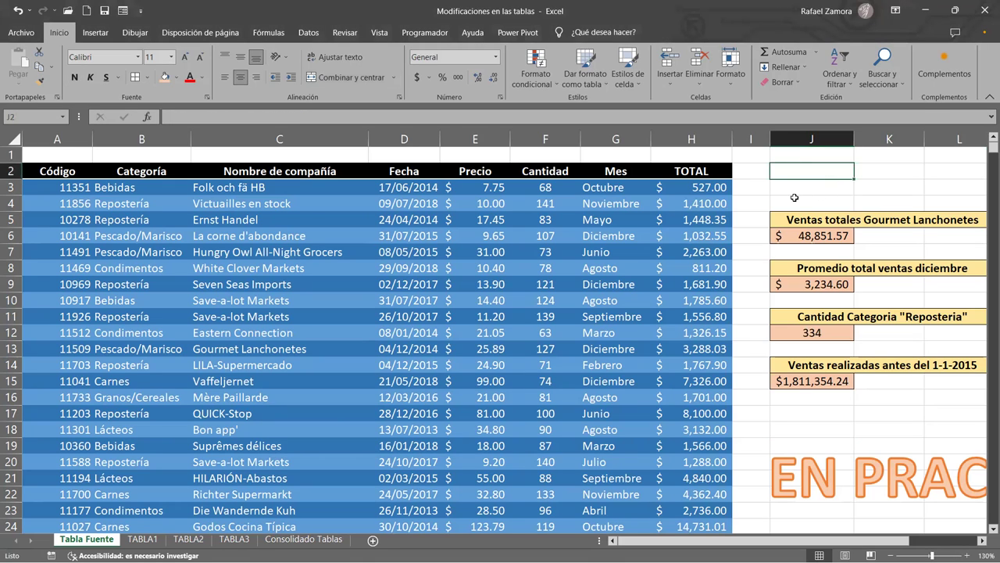
pyautogui.click(809, 413)
pyautogui.click(828, 236)
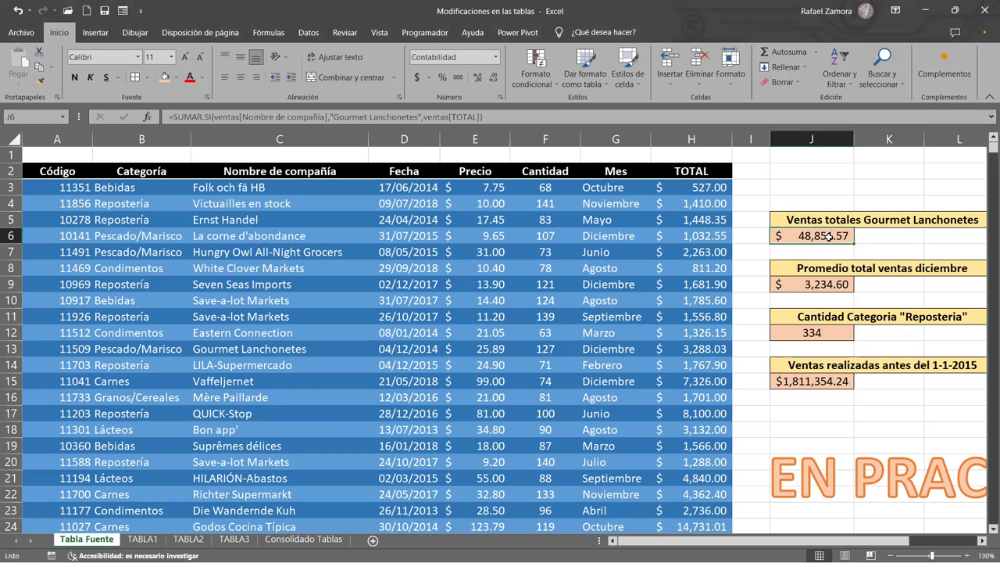
pyautogui.click(832, 450)
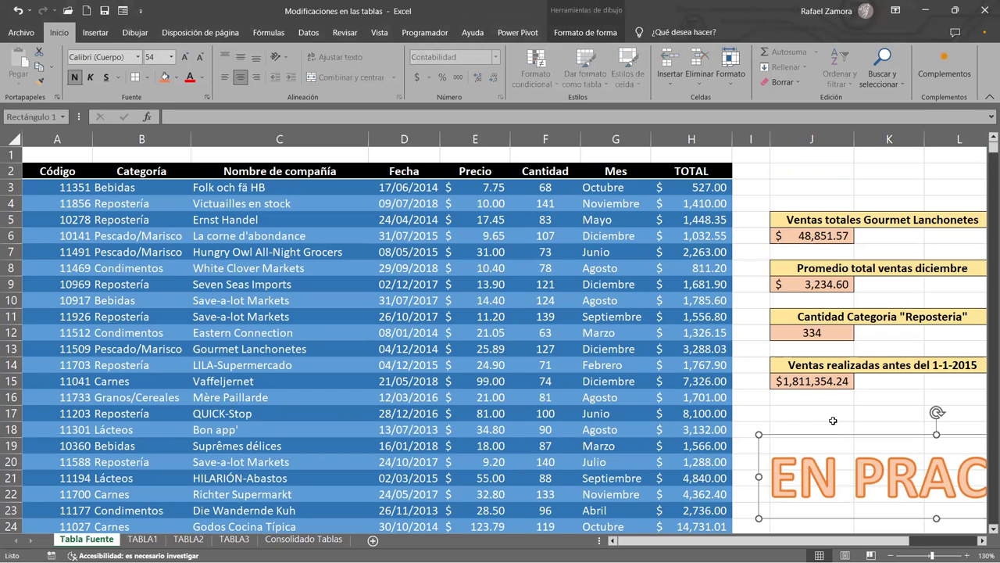
pyautogui.click(833, 421)
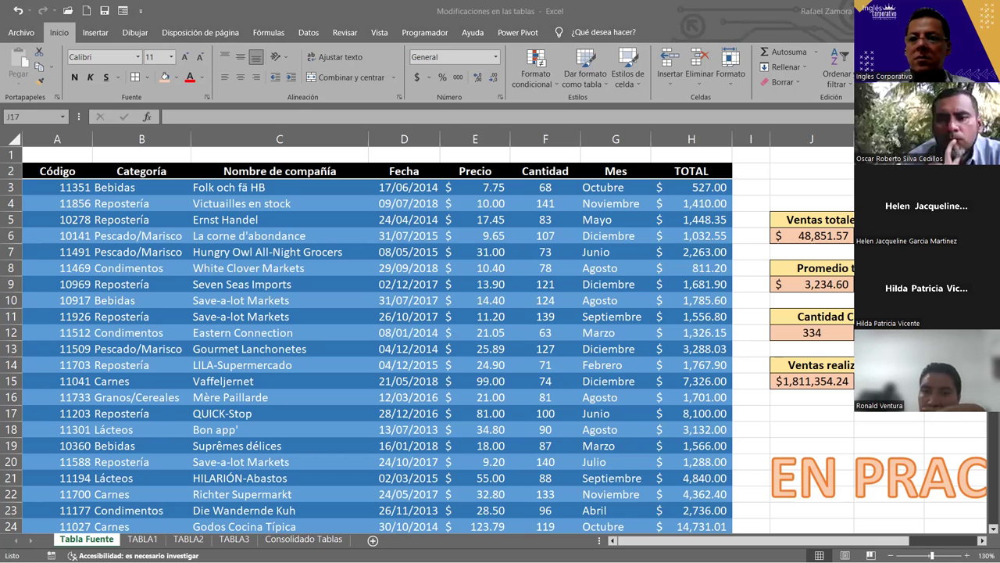
# - Flip through the TABLA1, TABLA2, TABLA3 and Consolidado Tablas sheets, finishing on TABLA1
pyautogui.click(142, 541)
pyautogui.click(182, 541)
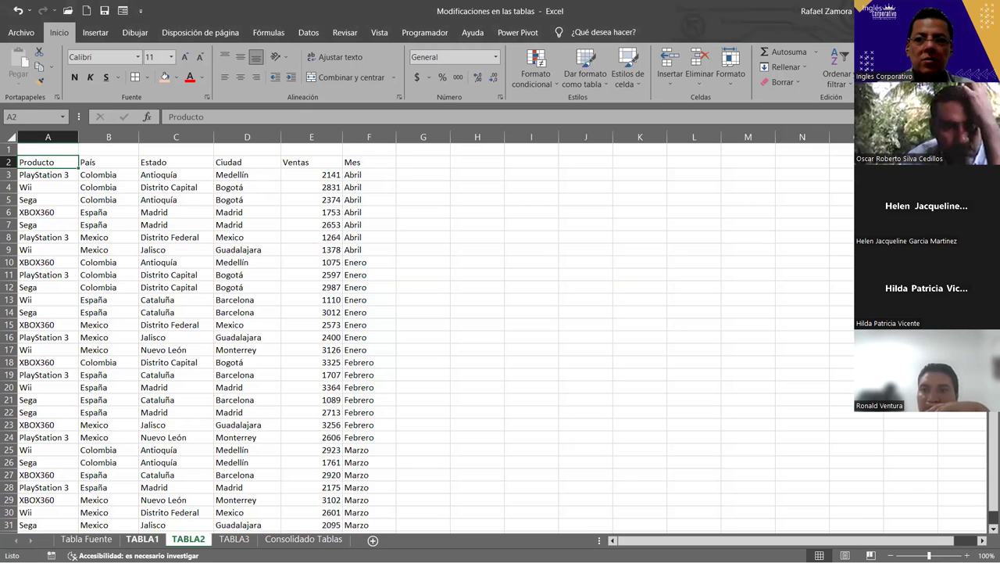
pyautogui.click(235, 540)
pyautogui.click(142, 539)
pyautogui.click(188, 540)
pyautogui.click(227, 541)
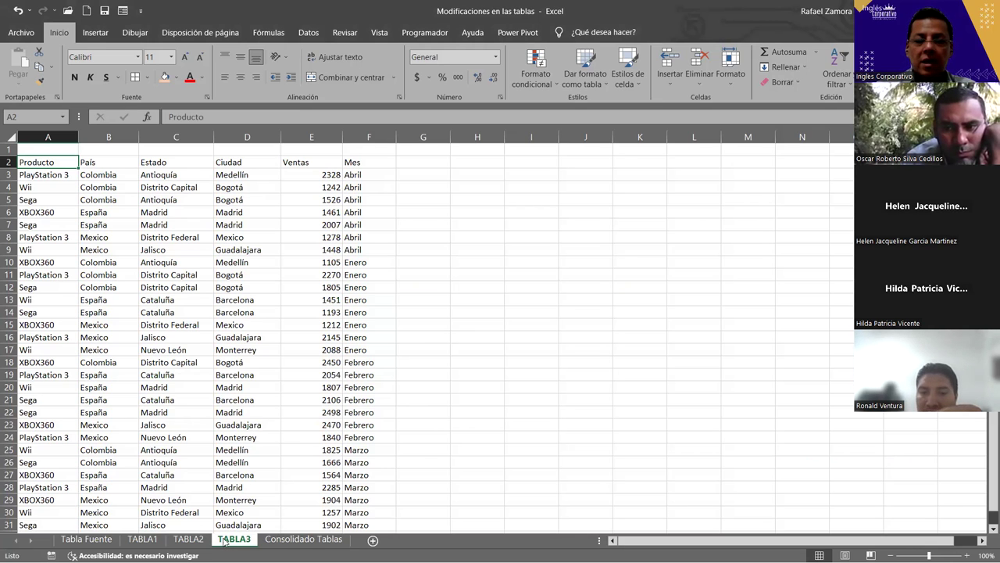
pyautogui.click(289, 539)
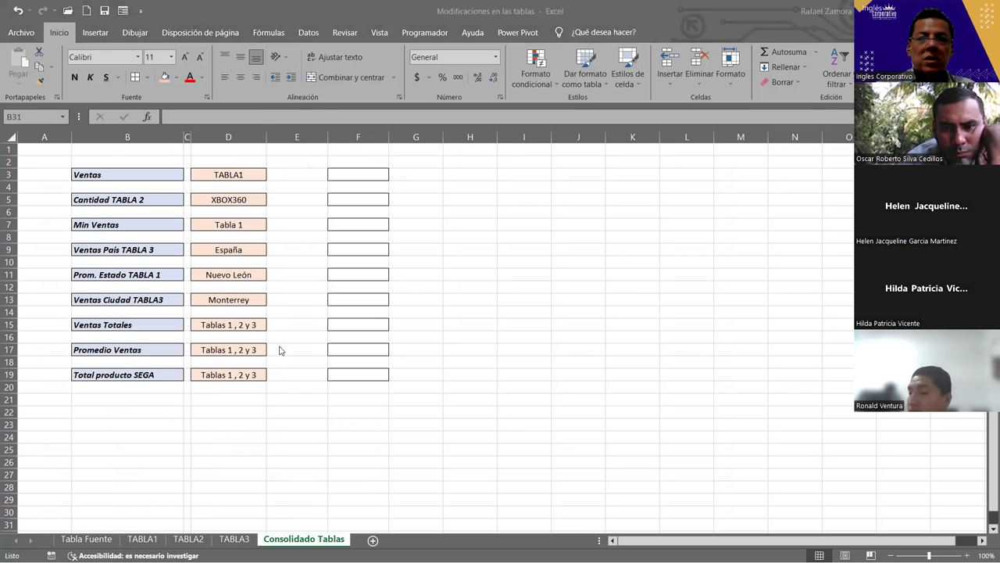
pyautogui.click(136, 540)
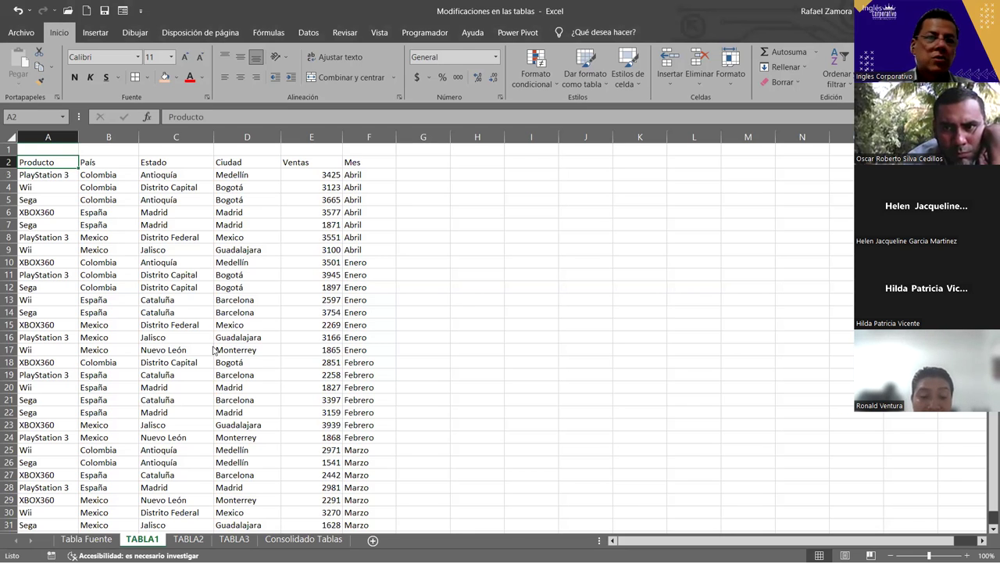
# - Convert the TABLA1 data into a table with headers and a medium style, keeping existing formatting
pyautogui.hotkey('ctrl', 't')
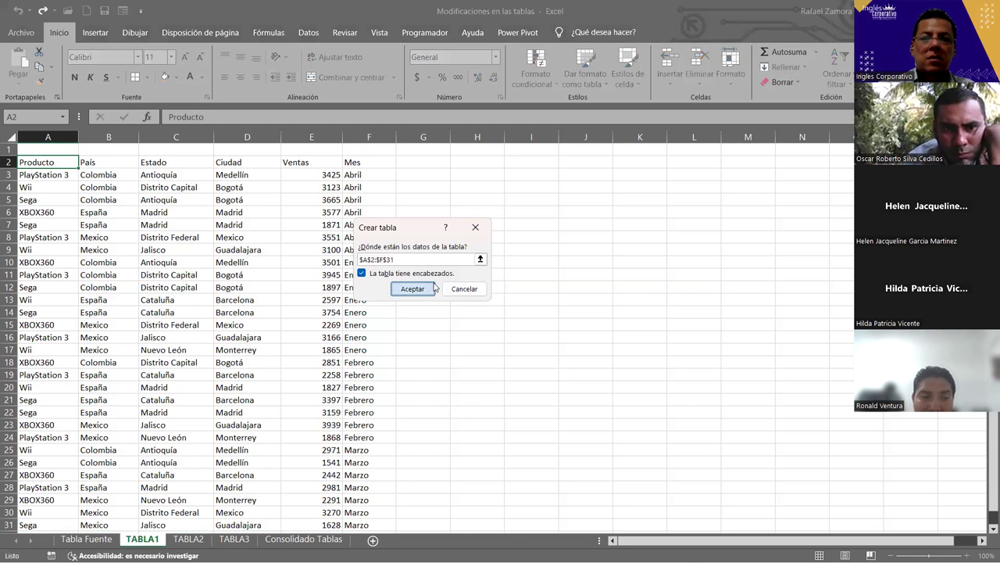
pyautogui.click(413, 288)
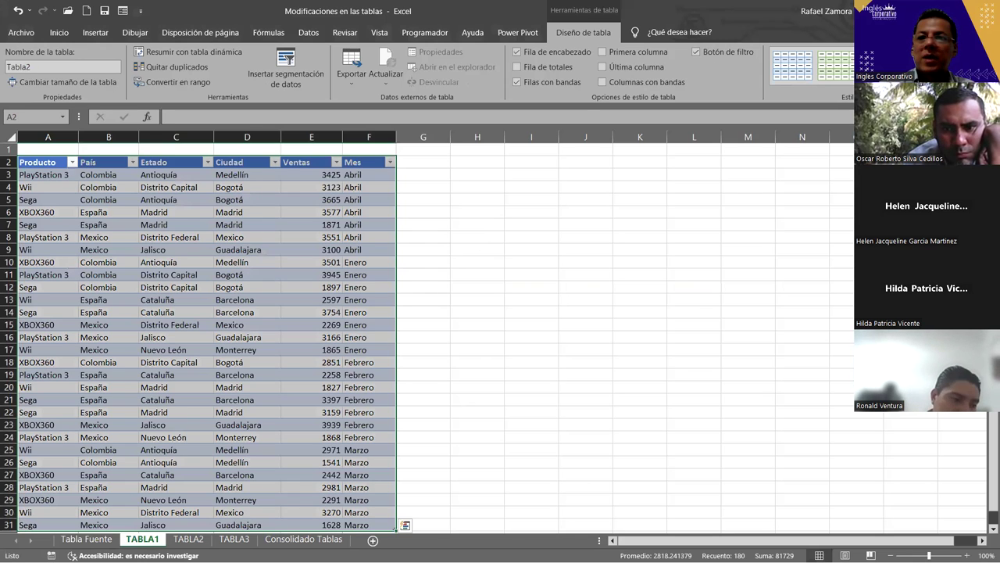
pyautogui.click(848, 78)
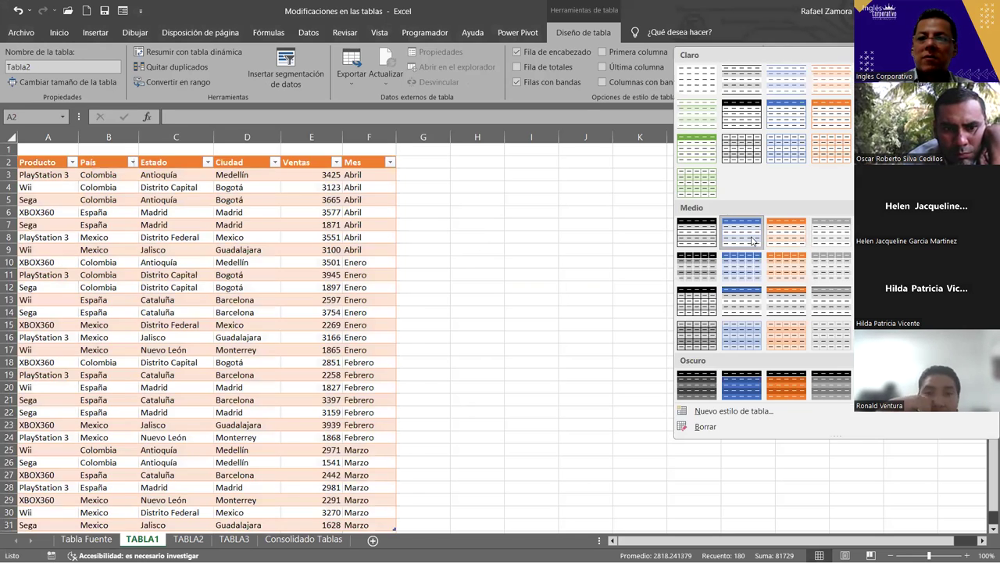
pyautogui.rightClick(690, 244)
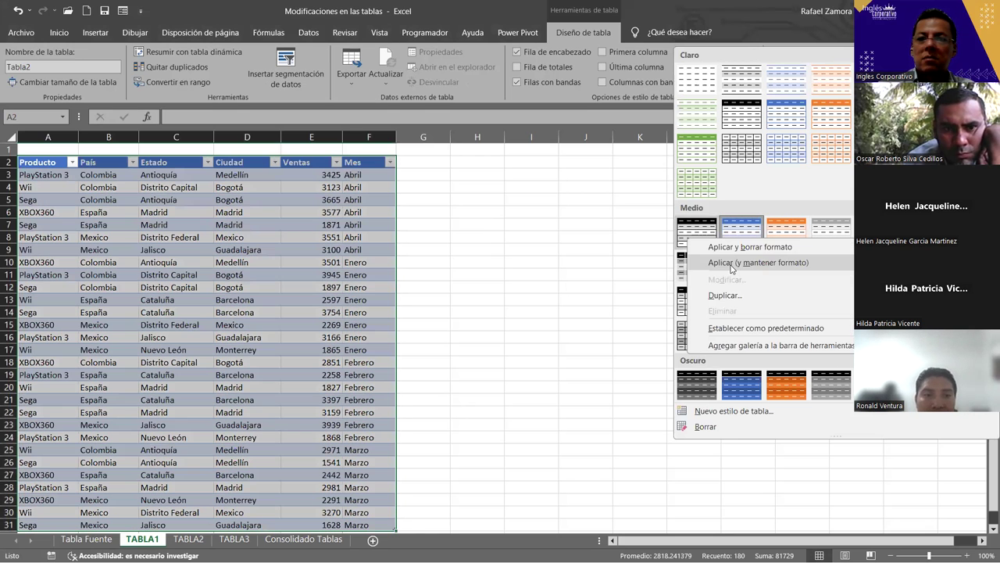
pyautogui.click(748, 246)
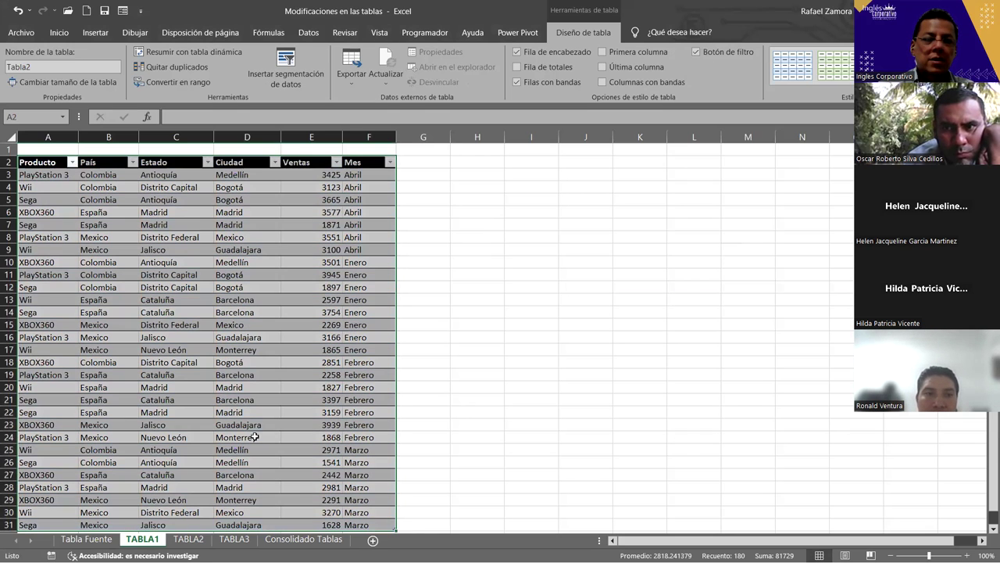
# - Give TABLA2's sales data a green banded table style, then move to the TABLA3 sheet
pyautogui.click(190, 539)
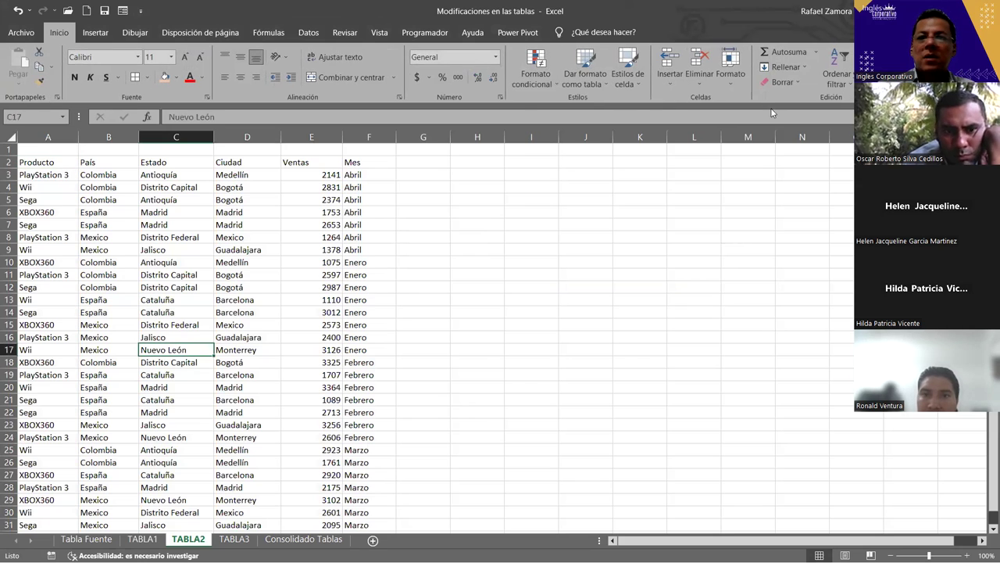
pyautogui.click(604, 83)
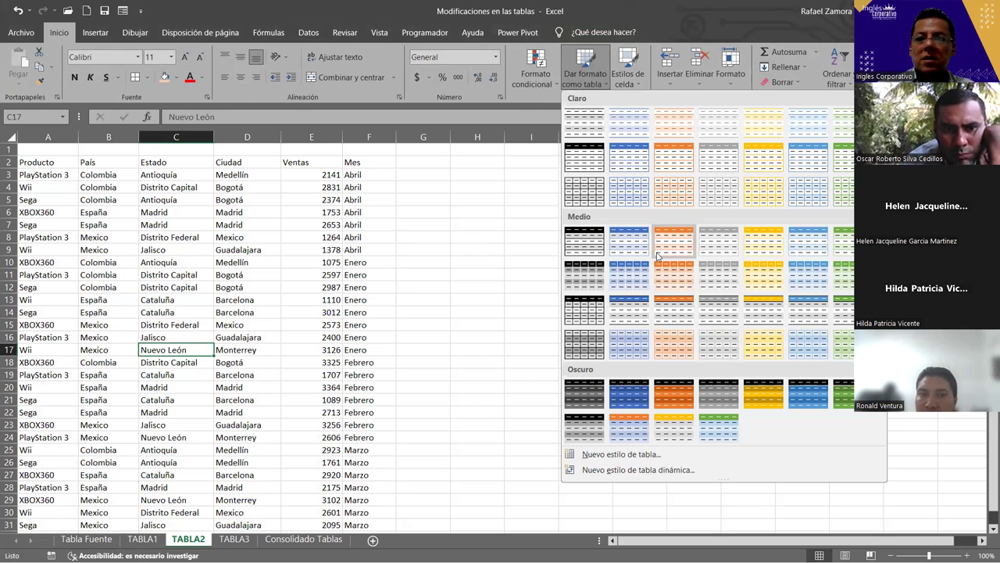
pyautogui.rightClick(838, 247)
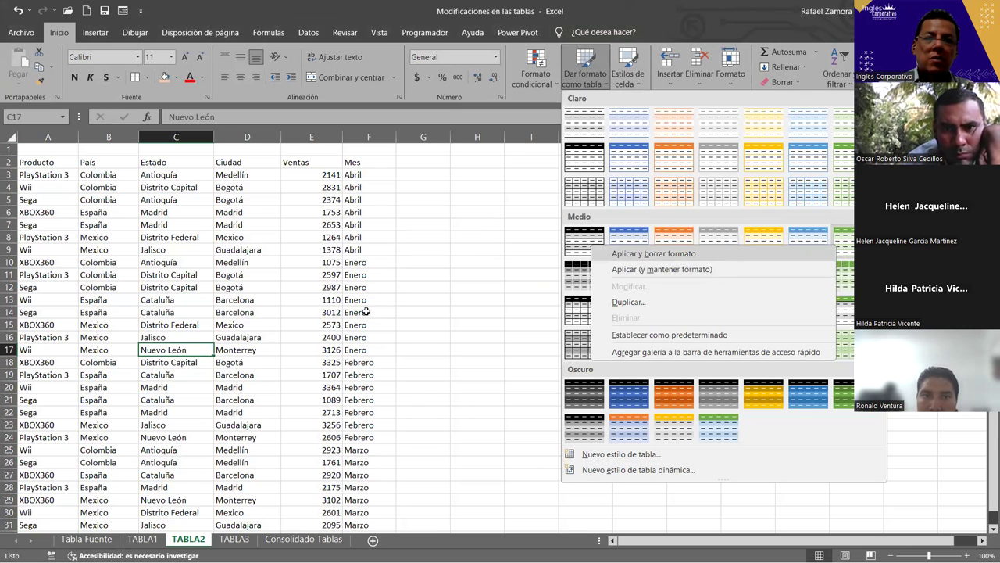
pyautogui.click(653, 253)
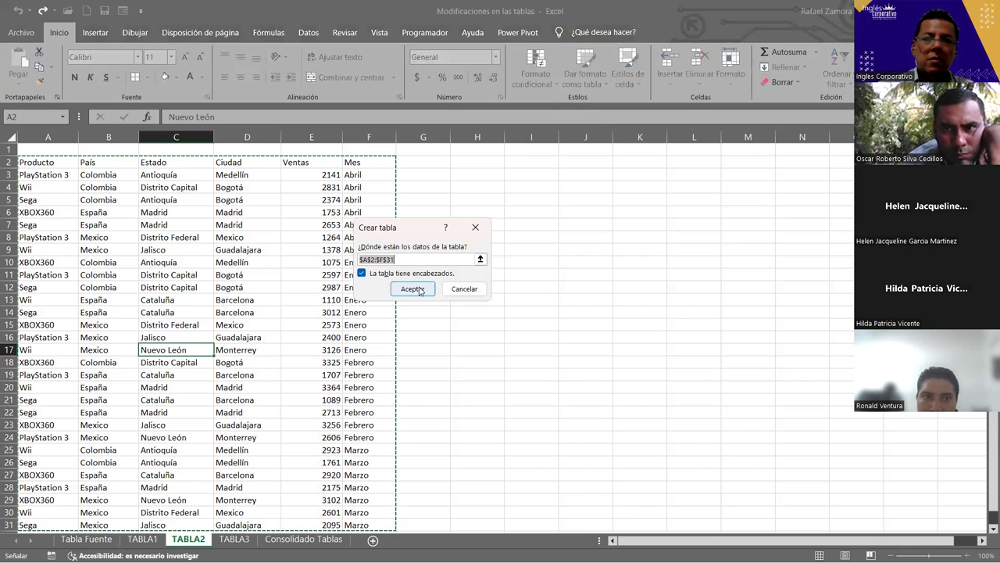
pyautogui.click(466, 289)
pyautogui.click(287, 258)
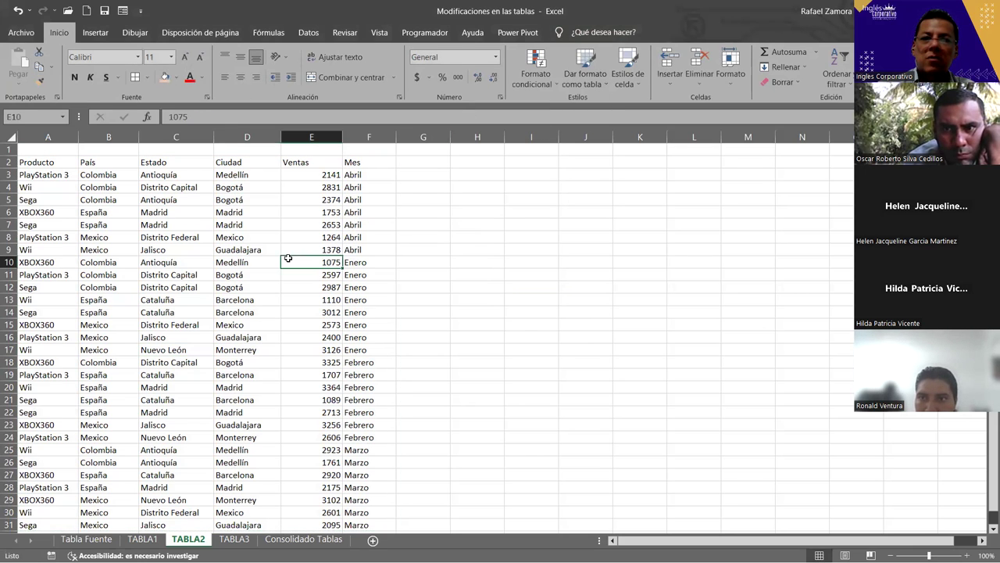
pyautogui.click(590, 88)
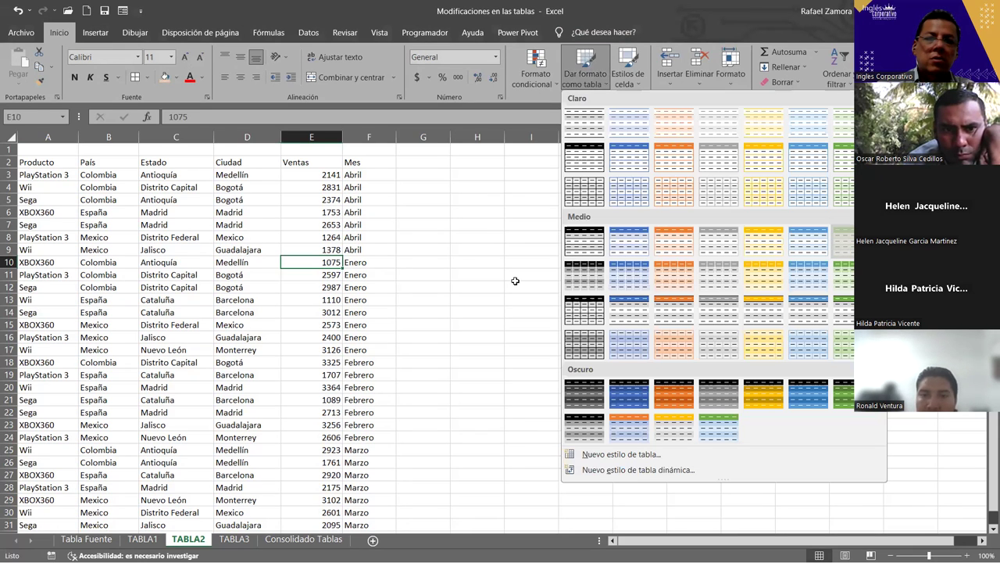
pyautogui.click(247, 386)
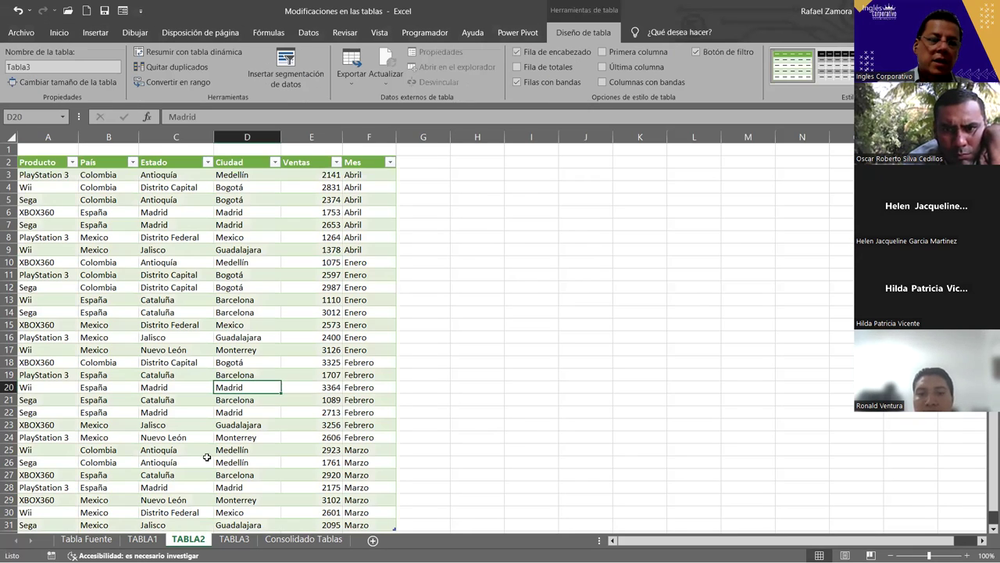
pyautogui.click(143, 539)
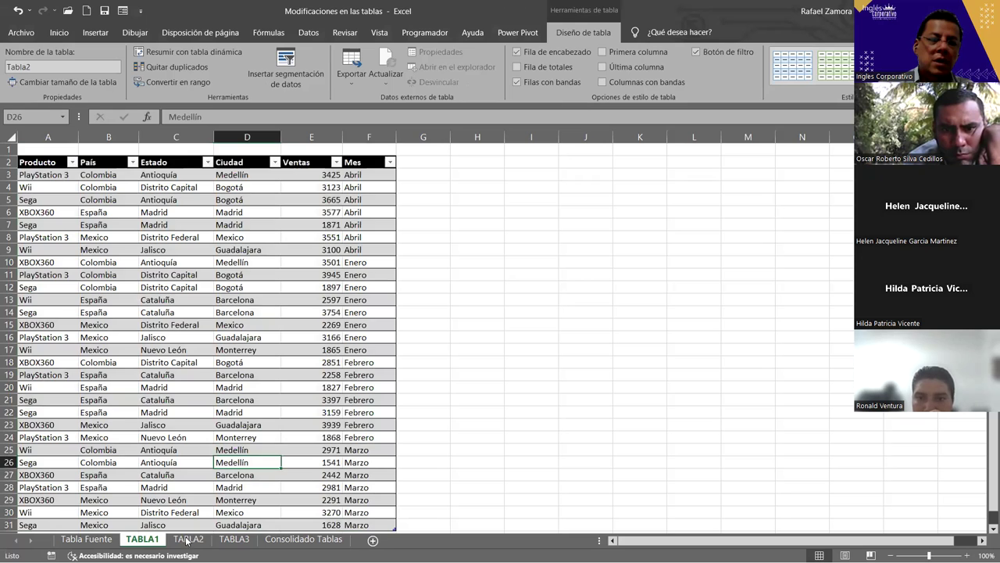
pyautogui.click(188, 539)
pyautogui.click(232, 539)
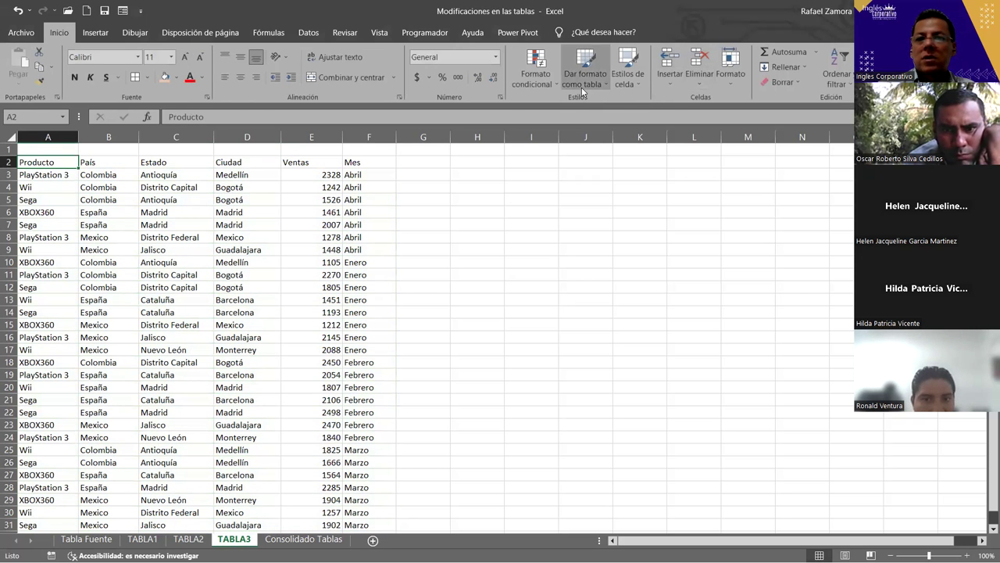
# - Format TABLA3's sales list as a table with headers in the orange Medio style
pyautogui.click(584, 78)
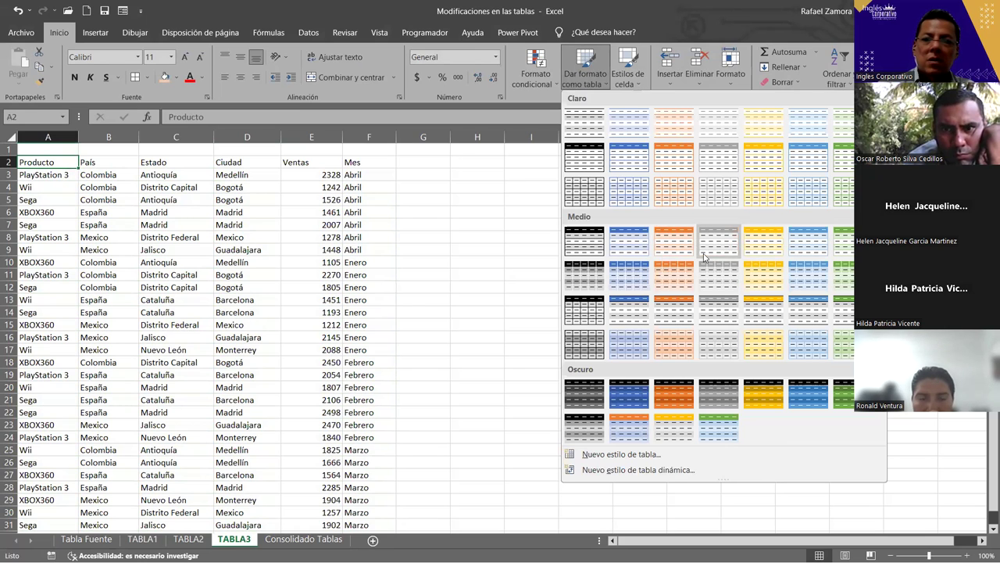
pyautogui.click(670, 251)
pyautogui.click(418, 291)
pyautogui.click(261, 497)
# - Compare the tables on the TABLA1, TABLA2 and TABLA3 sheets, ending on TABLA1
pyautogui.click(188, 539)
pyautogui.click(231, 539)
pyautogui.click(157, 539)
pyautogui.click(188, 539)
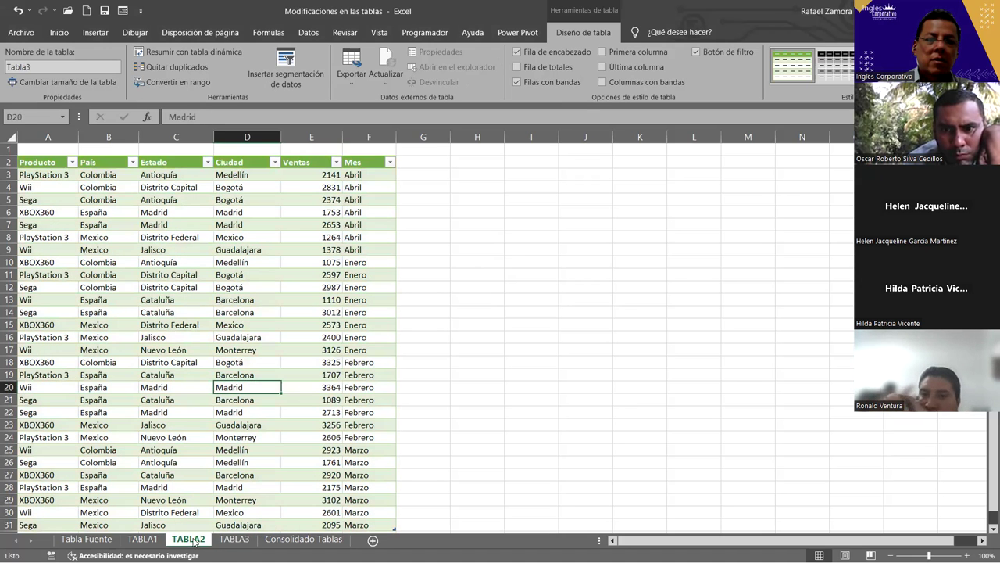
pyautogui.click(233, 539)
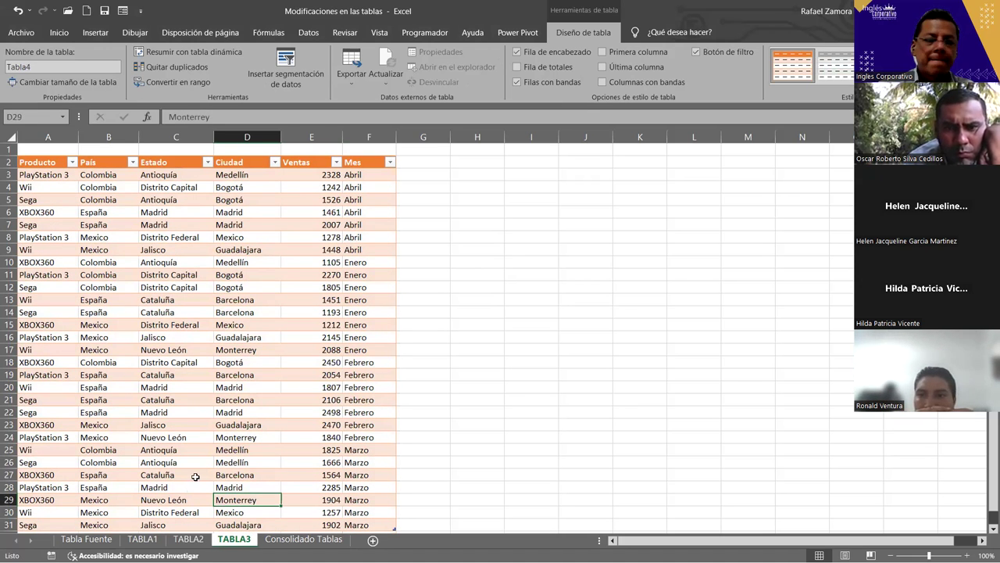
pyautogui.click(188, 539)
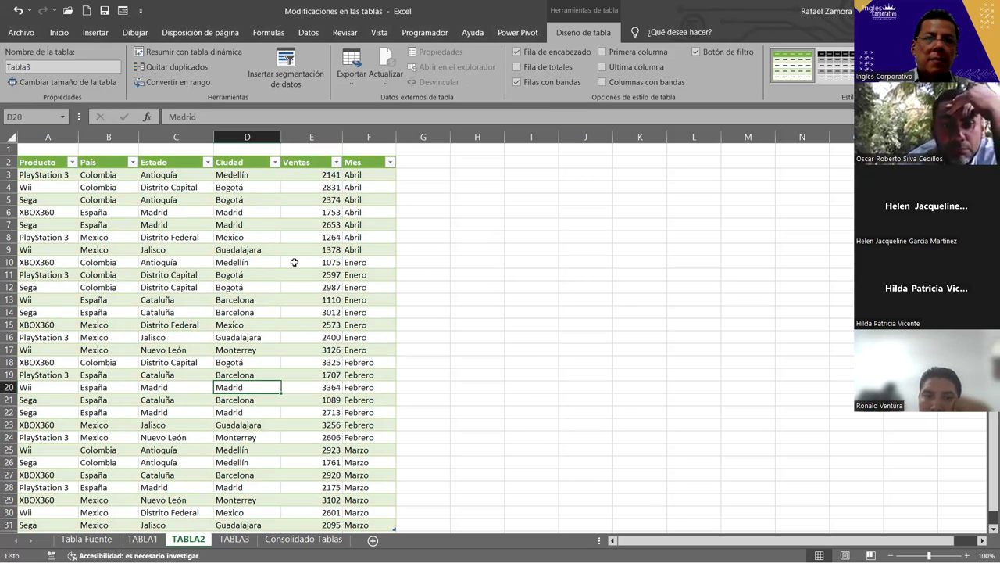
pyautogui.click(294, 261)
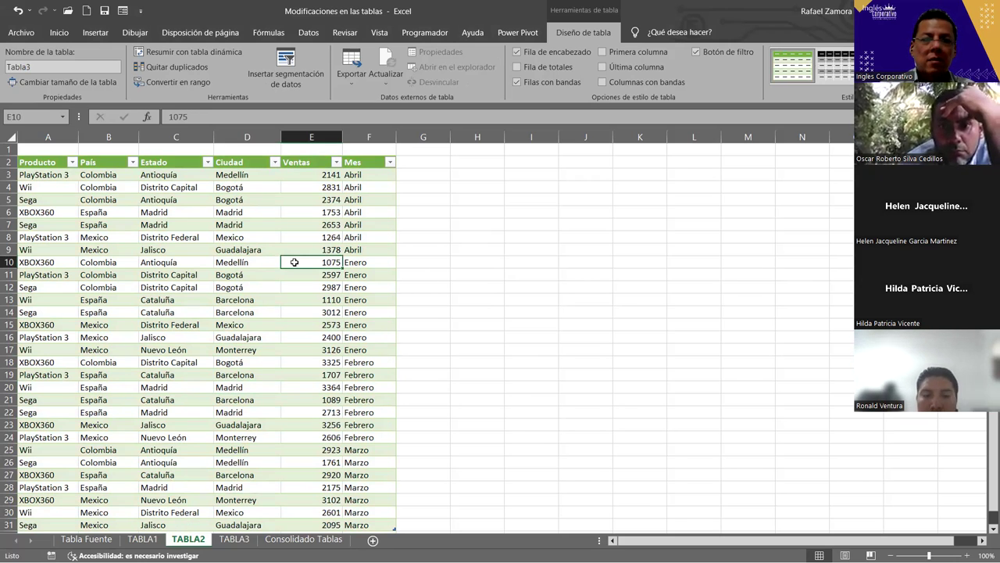
pyautogui.click(151, 542)
pyautogui.click(188, 539)
pyautogui.click(235, 540)
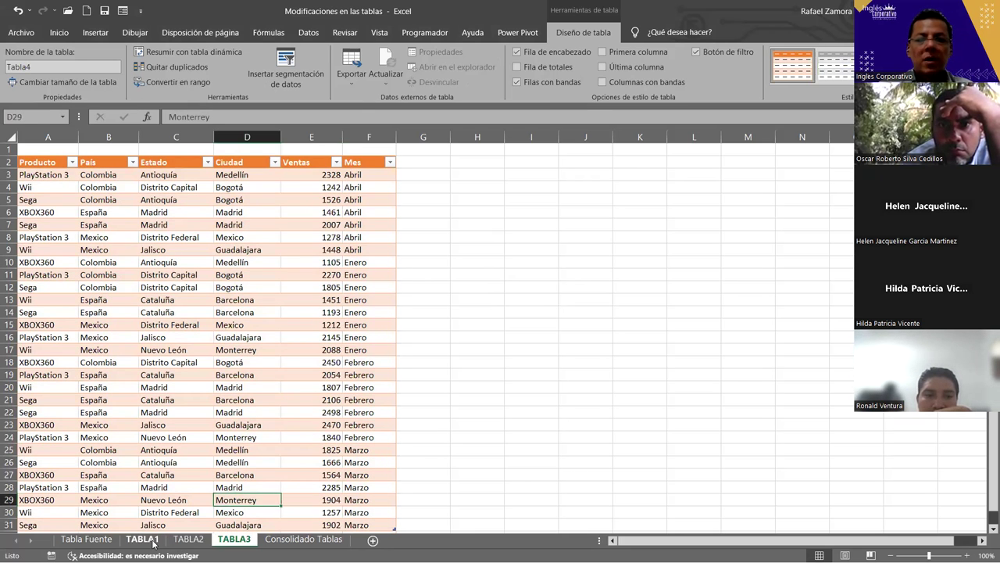
pyautogui.click(149, 541)
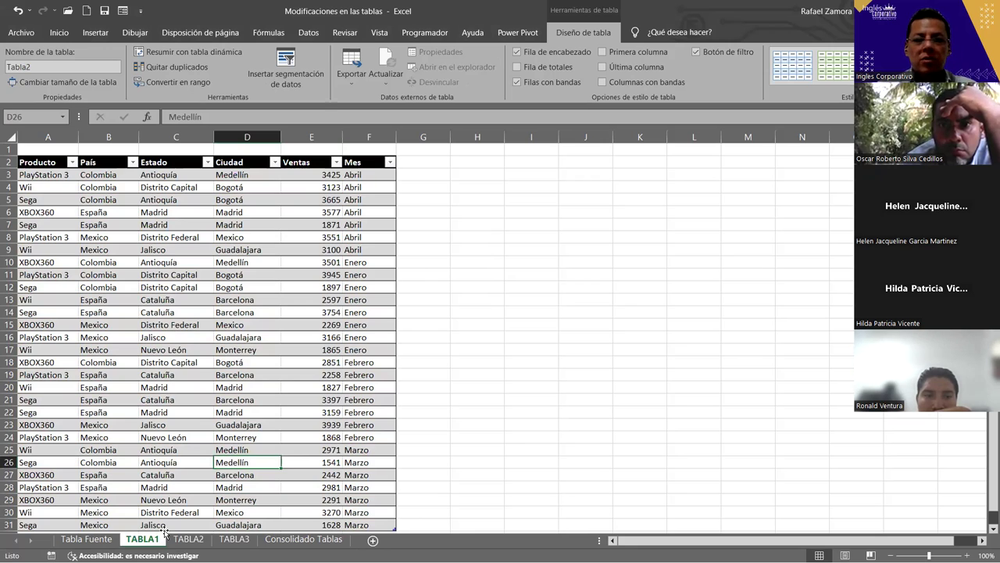
# - Name the TABLA1 sheet's table Tabla1 and the TABLA2 sheet's table Tabla2
pyautogui.click(249, 423)
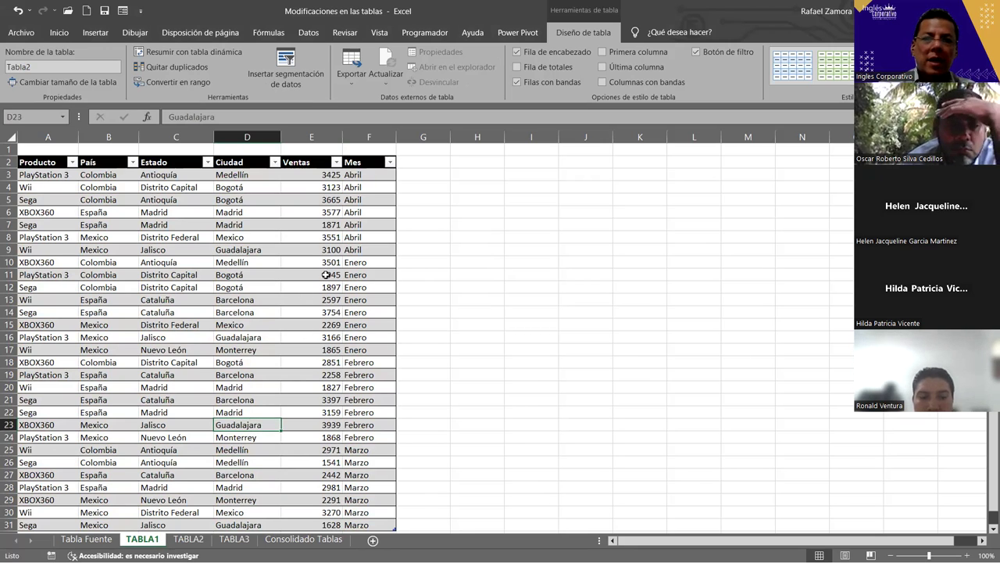
pyautogui.click(42, 69)
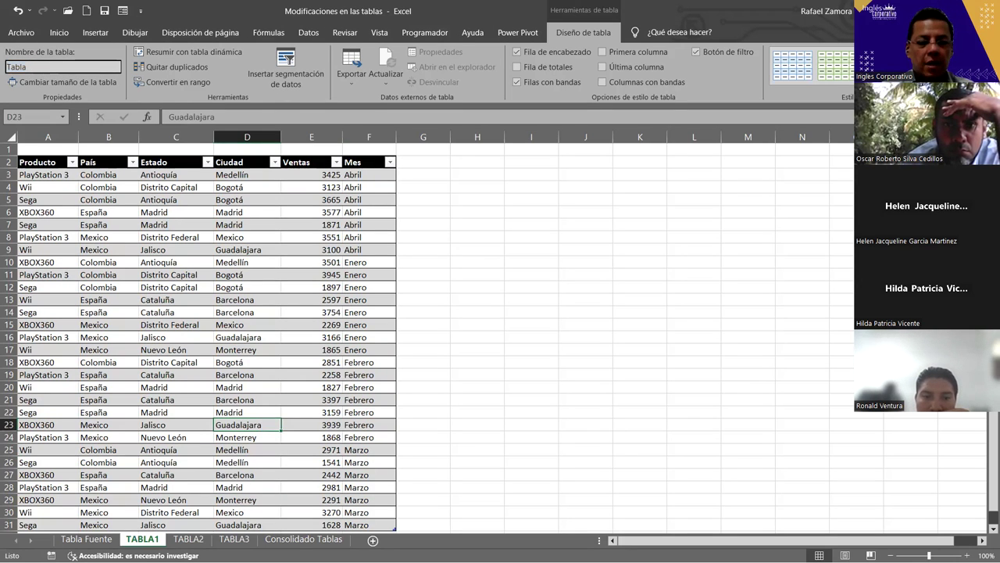
pyautogui.write('1')
pyautogui.press('Return')
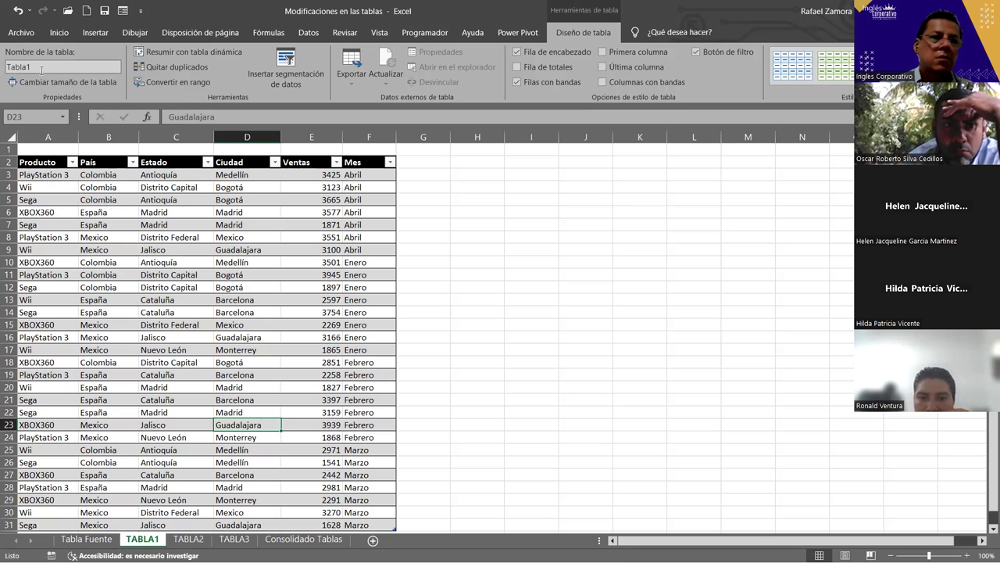
pyautogui.click(189, 539)
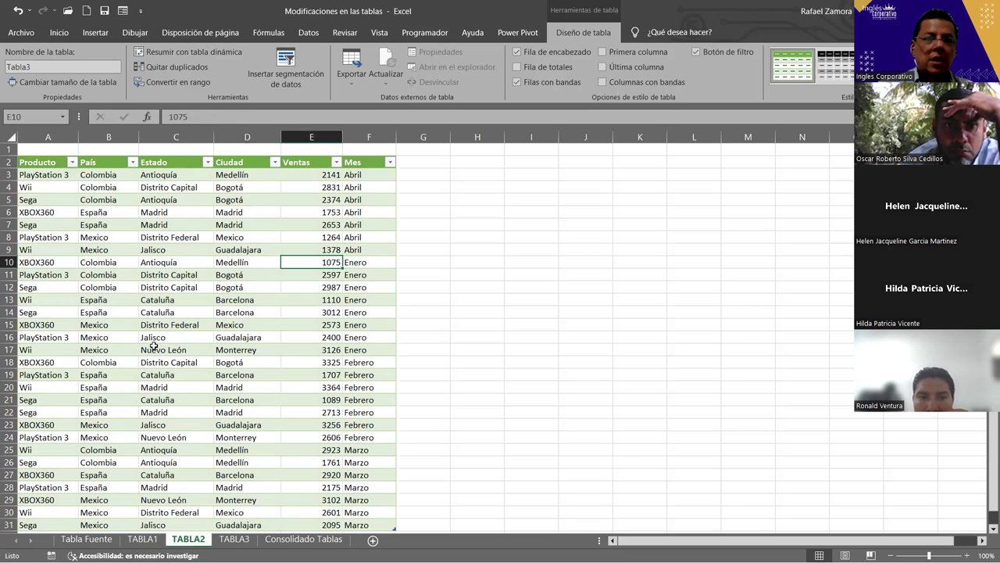
pyautogui.click(152, 346)
pyautogui.click(52, 69)
pyautogui.write('Tabla2')
pyautogui.press('Return')
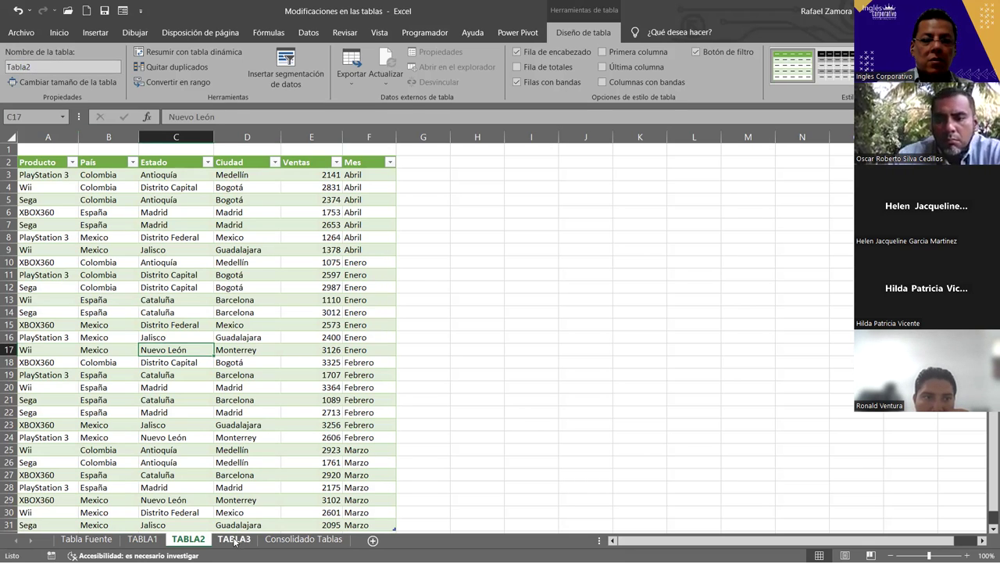
# - Rename the table on the TABLA3 sheet to Tabla3
pyautogui.click(234, 539)
pyautogui.click(174, 262)
pyautogui.click(57, 66)
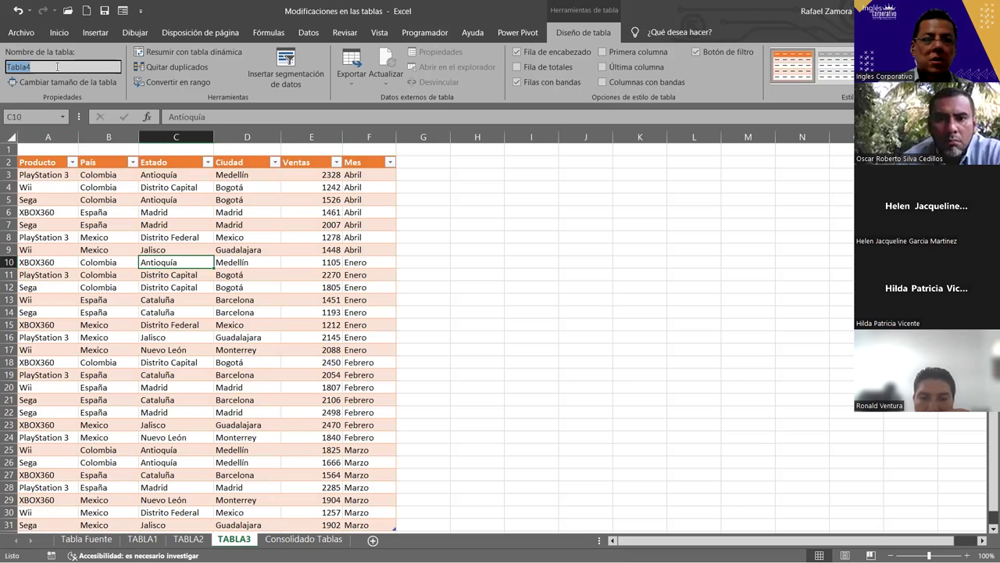
pyautogui.write('3')
pyautogui.press('Return')
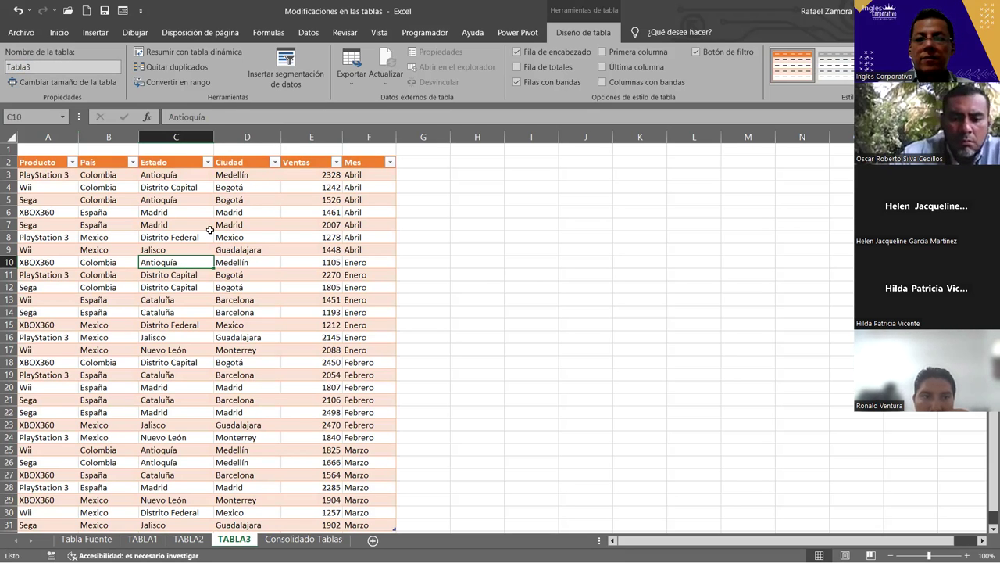
pyautogui.moveTo(263, 314); pyautogui.dragTo(262, 325)
pyautogui.click(263, 297)
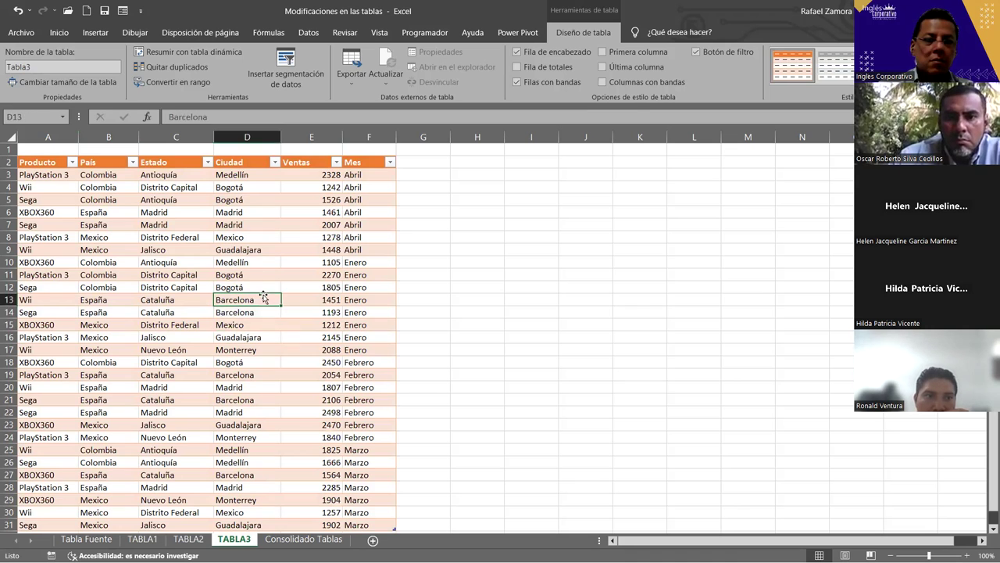
pyautogui.click(270, 33)
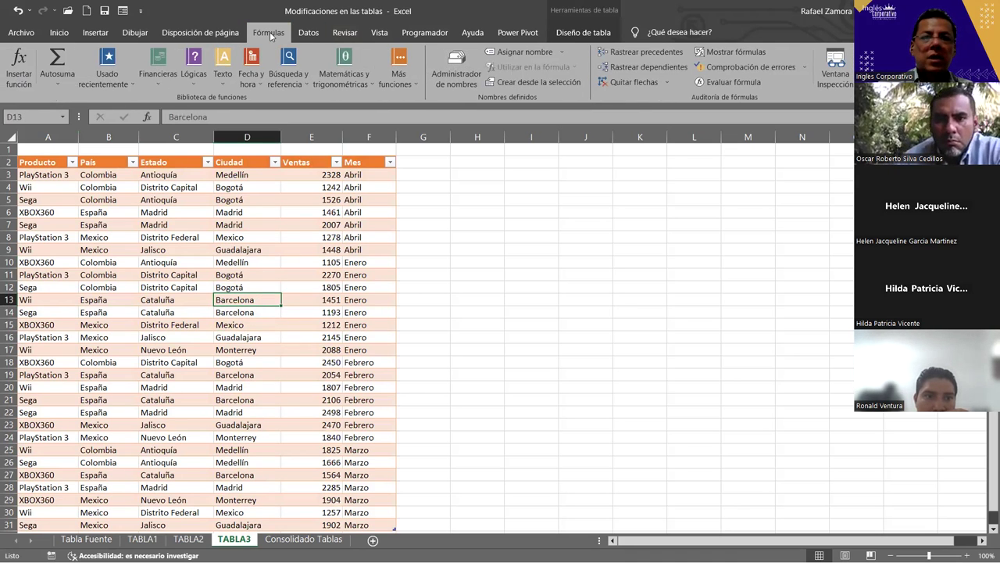
pyautogui.click(456, 64)
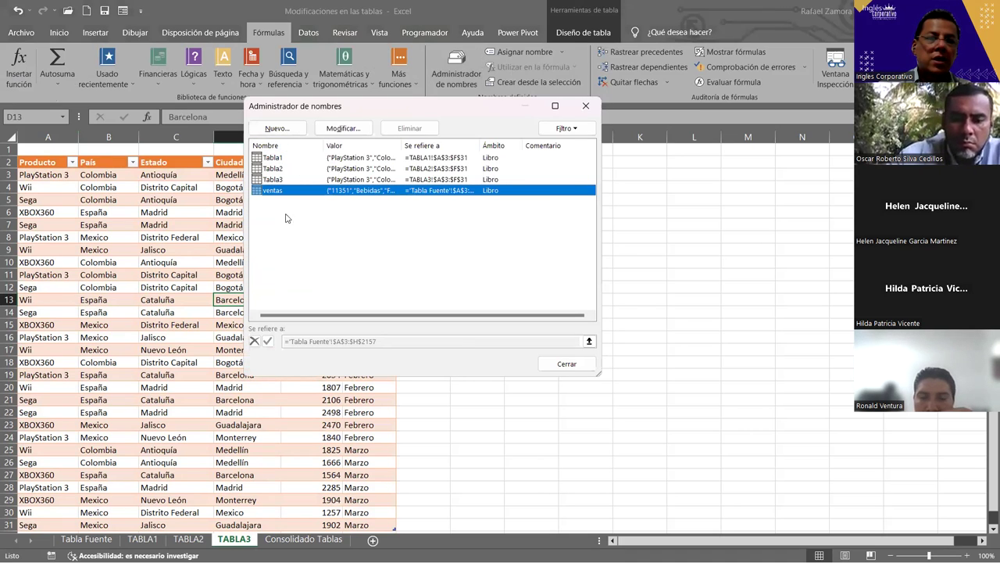
pyautogui.click(308, 227)
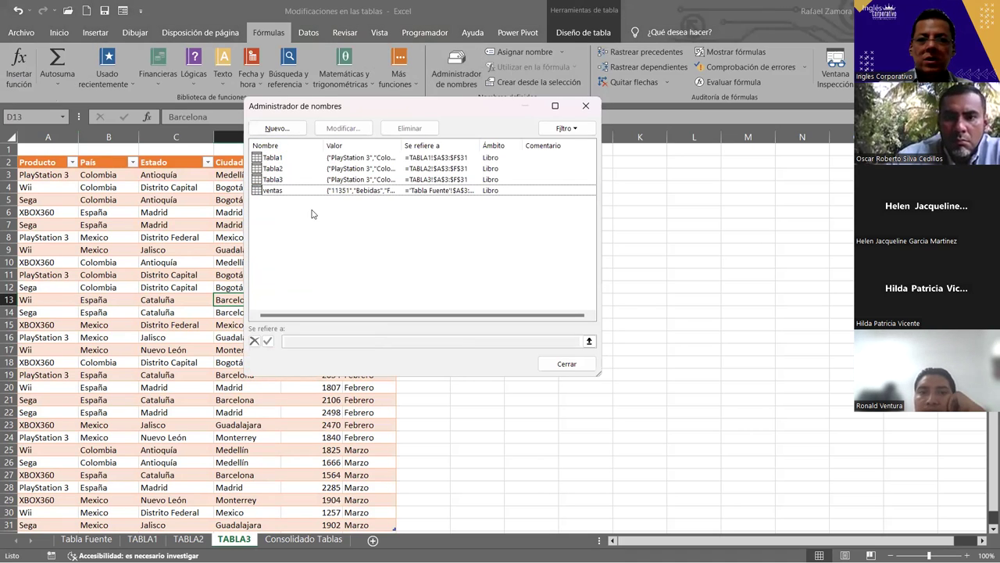
pyautogui.click(588, 107)
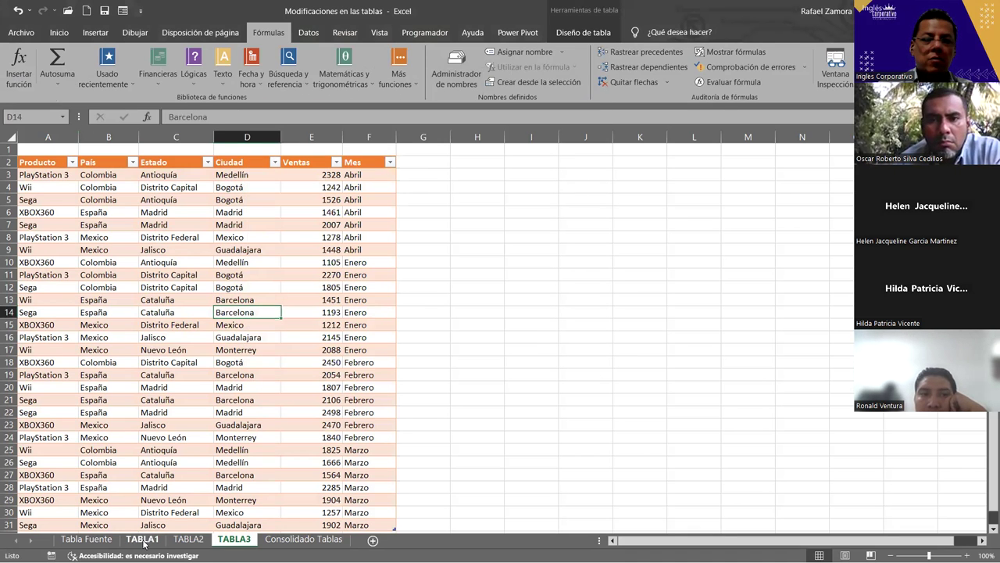
pyautogui.click(188, 540)
pyautogui.click(234, 539)
# - Apply accounting currency format to the Ventas column on TABLA1
pyautogui.click(155, 542)
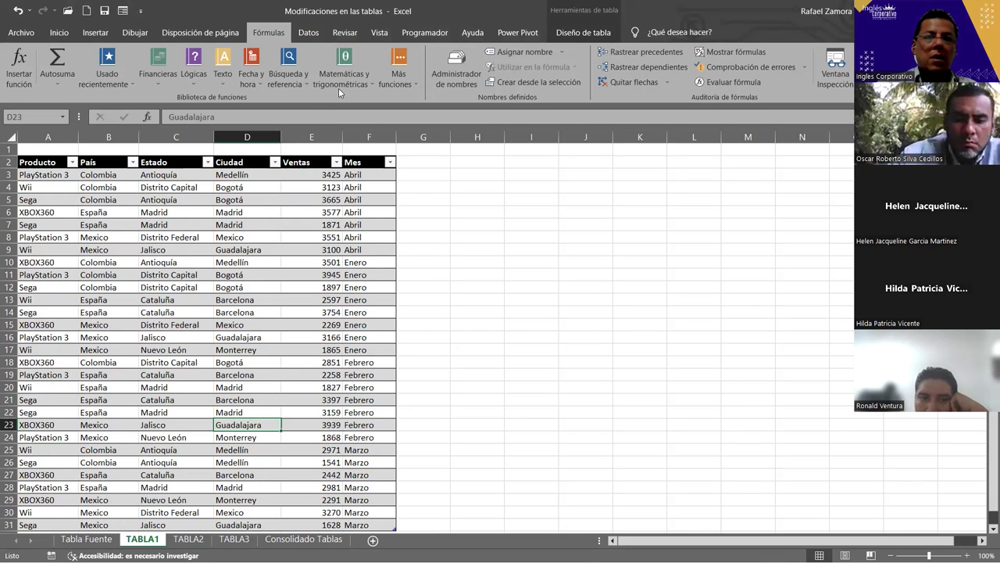
pyautogui.click(323, 172)
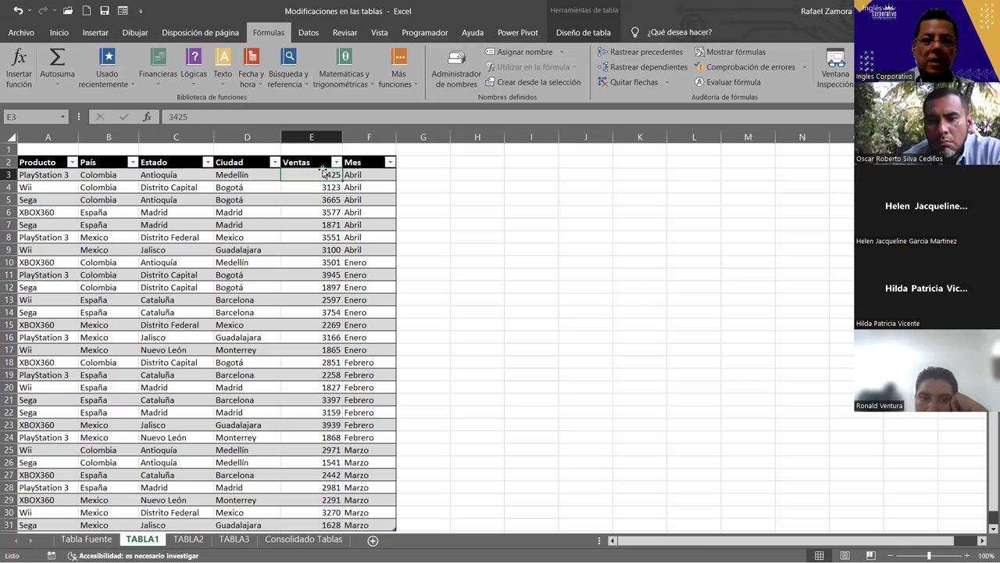
pyautogui.hotkey('ctrl', 'shift', 'Down')
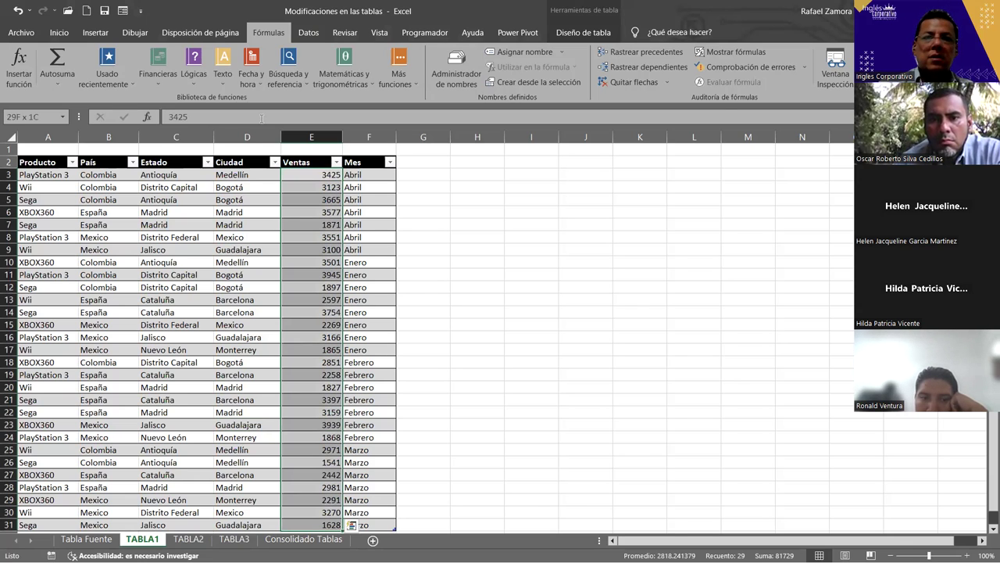
pyautogui.click(326, 174)
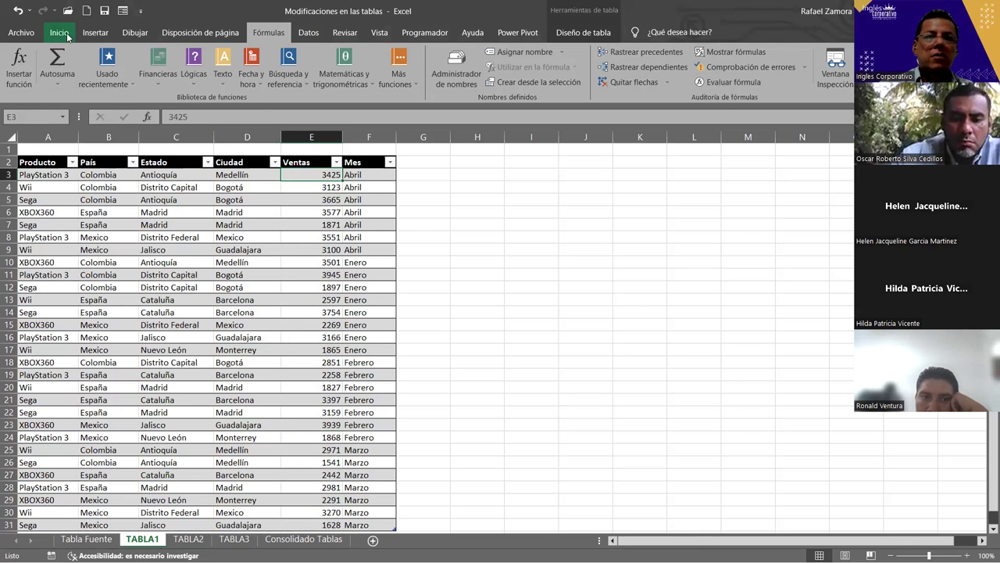
pyautogui.click(58, 32)
pyautogui.click(423, 78)
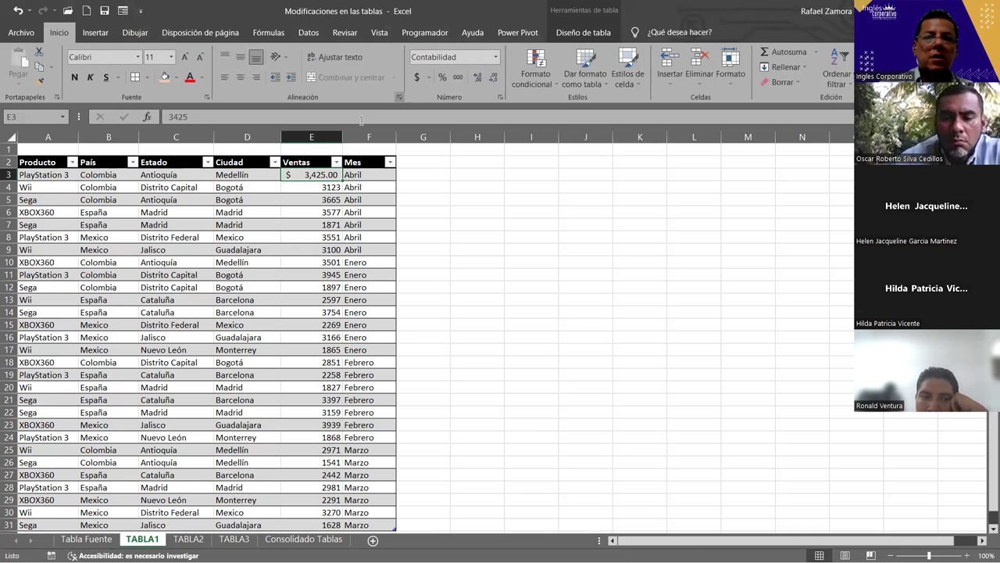
pyautogui.click(320, 133)
pyautogui.click(417, 77)
pyautogui.click(415, 173)
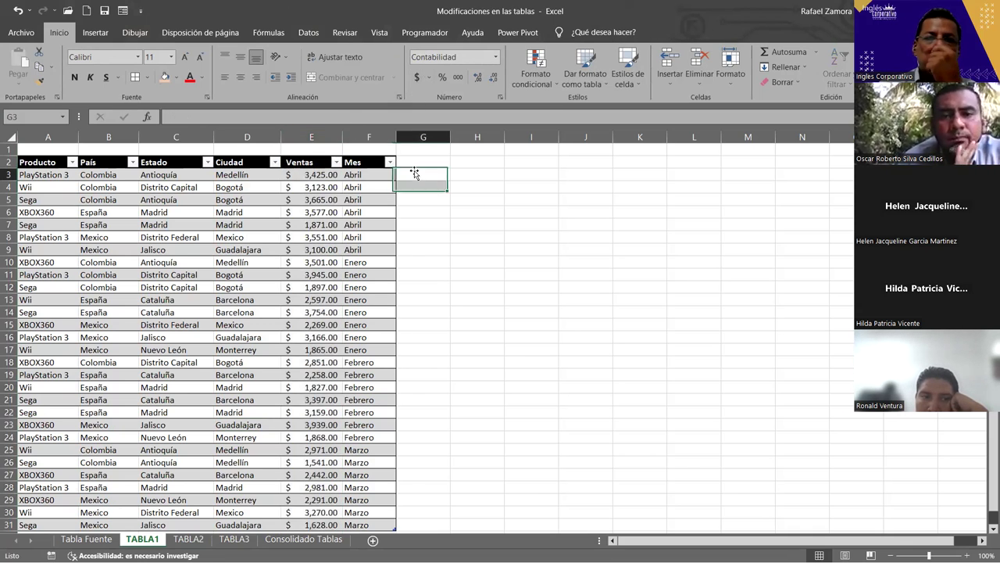
pyautogui.click(314, 161)
# - Apply accounting currency format to the Ventas columns on TABLA2 and TABLA3
pyautogui.click(188, 539)
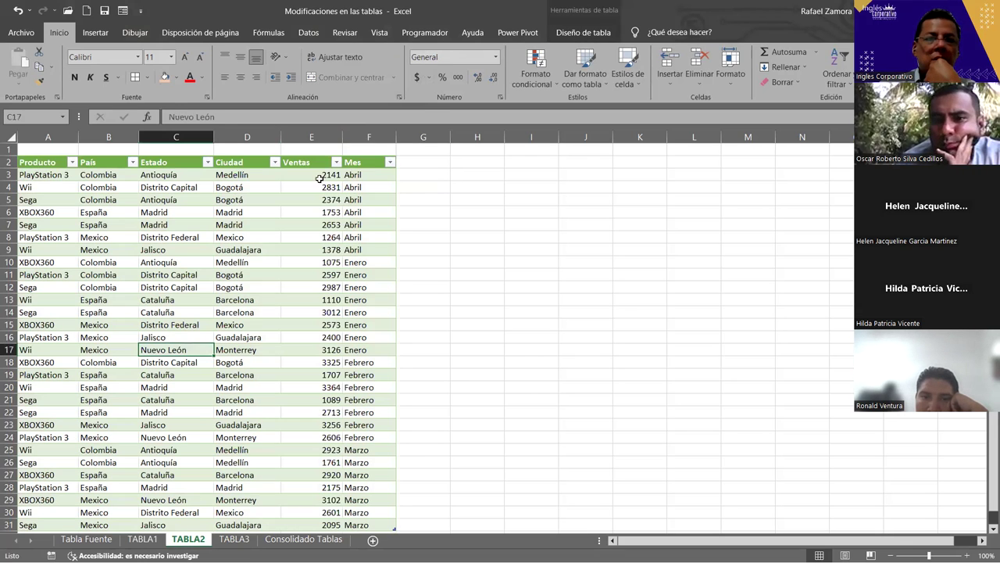
pyautogui.click(341, 131)
pyautogui.click(417, 77)
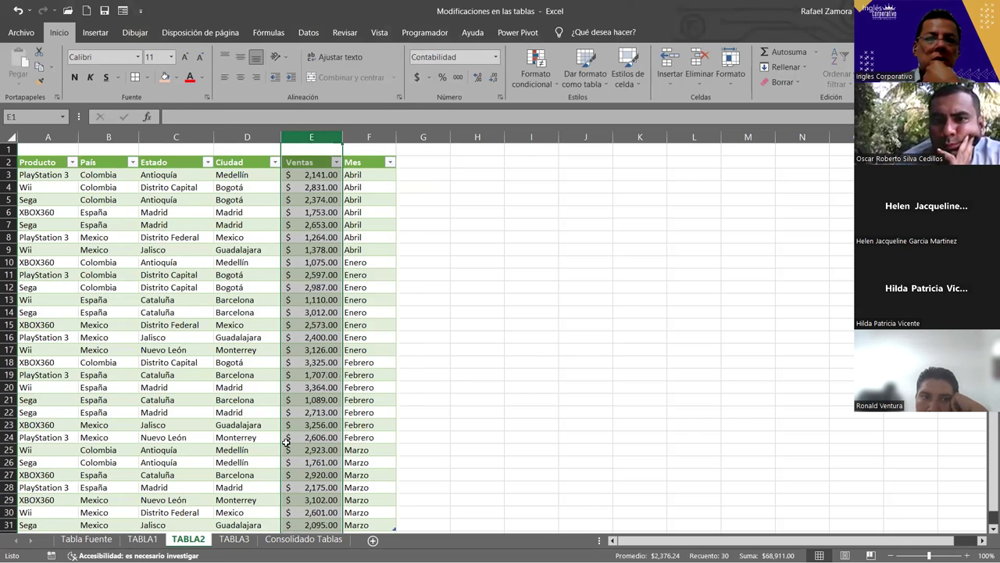
pyautogui.click(234, 539)
pyautogui.click(311, 137)
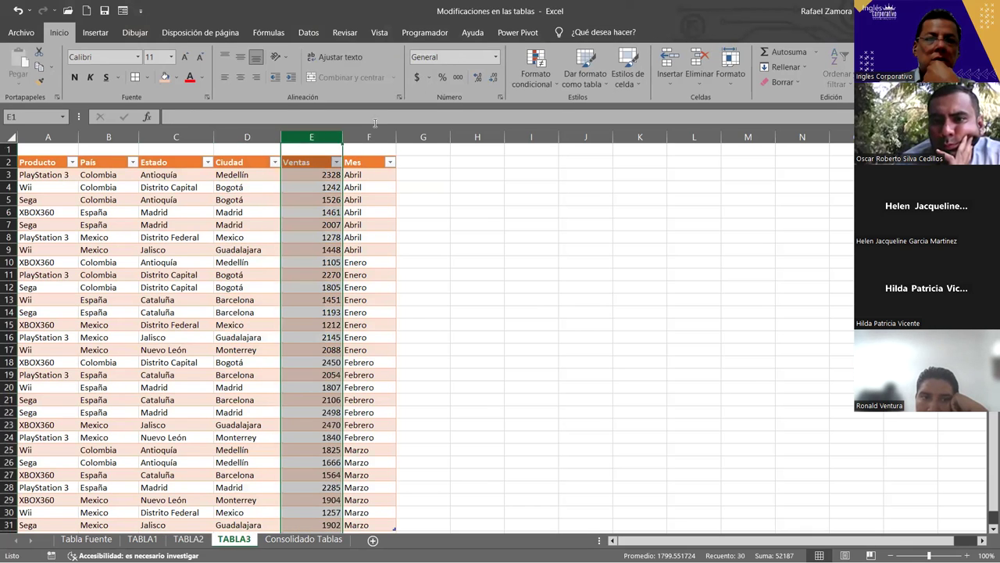
pyautogui.click(417, 78)
pyautogui.click(328, 295)
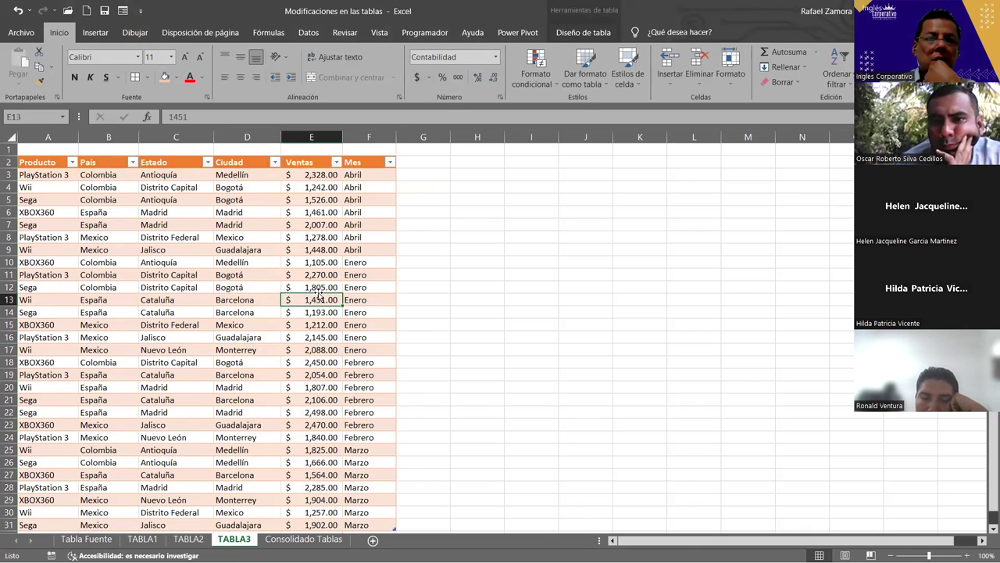
# - Check the formatted data on TABLA1, TABLA2 and TABLA3, then return to Consolidado Tablas
pyautogui.click(189, 540)
pyautogui.click(234, 238)
pyautogui.click(142, 540)
pyautogui.click(43, 175)
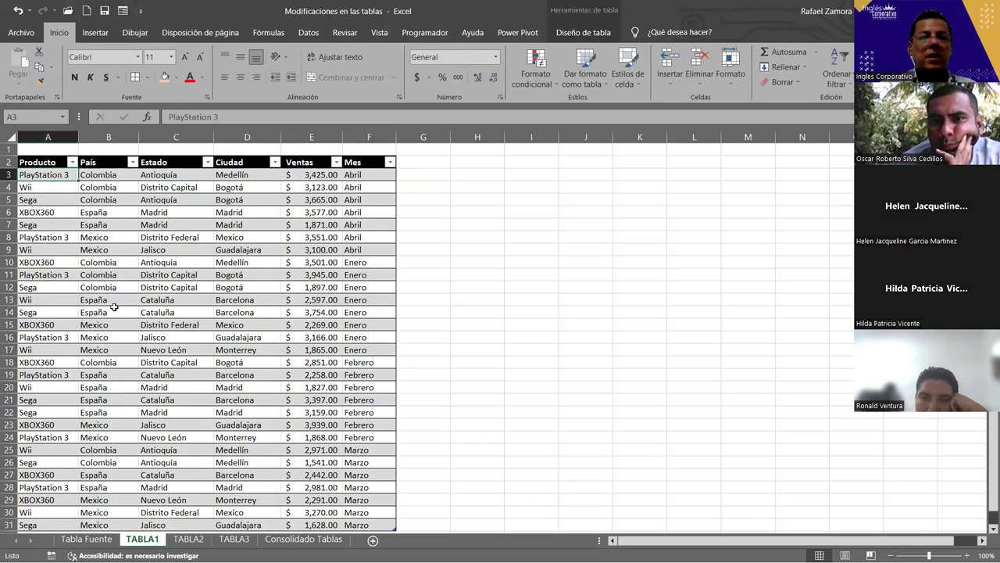
pyautogui.click(188, 539)
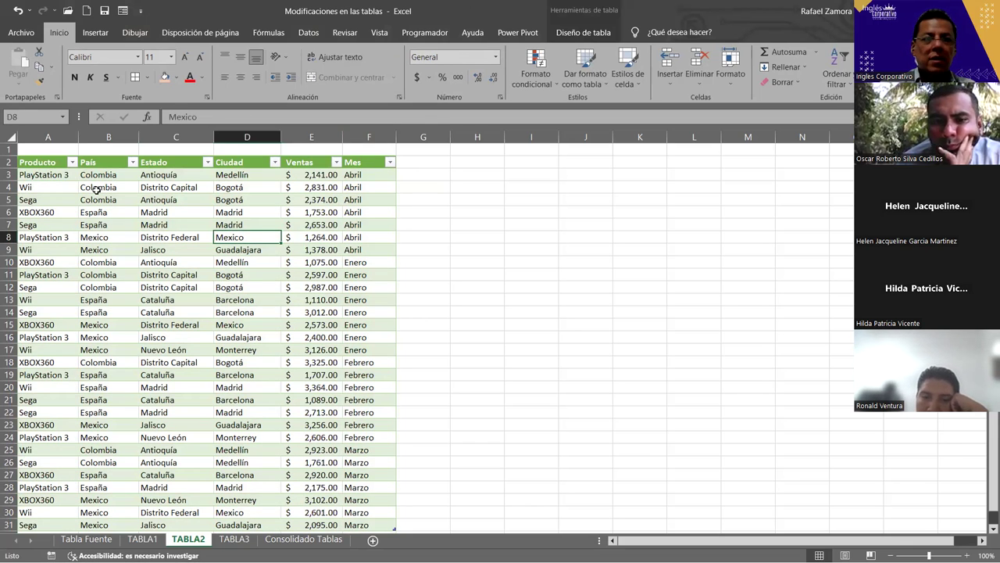
pyautogui.click(68, 174)
pyautogui.click(235, 540)
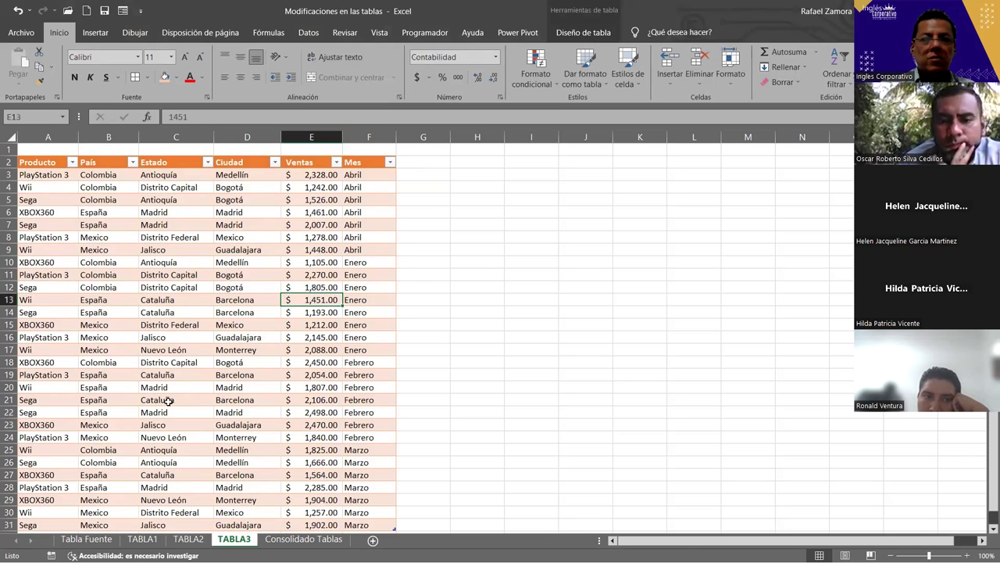
pyautogui.click(49, 172)
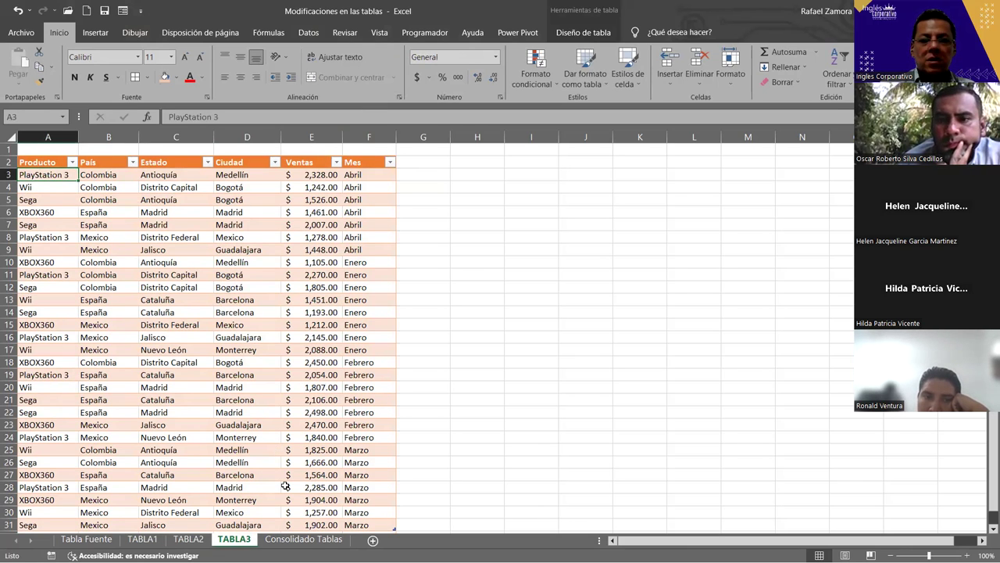
pyautogui.click(303, 539)
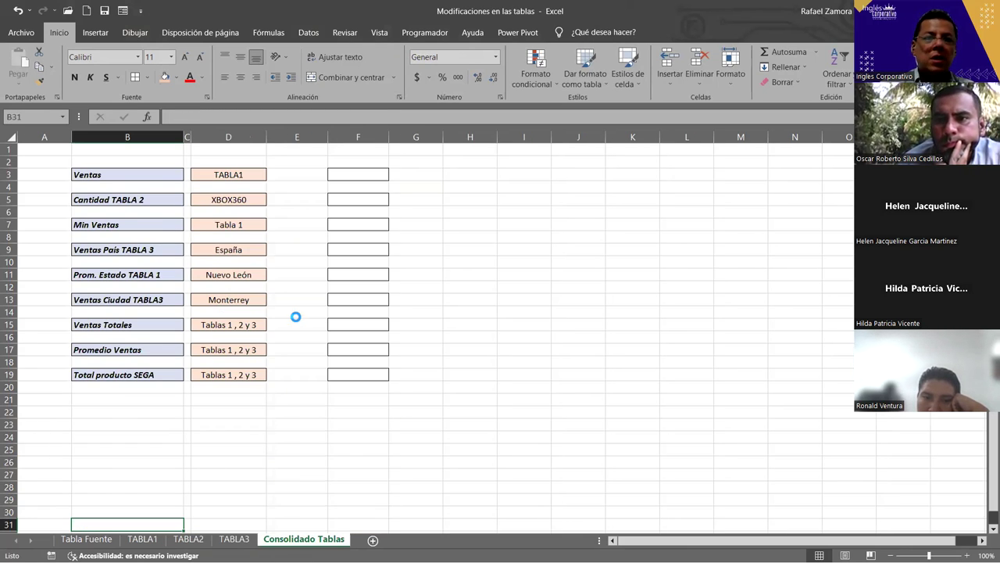
# - Enter =SUMA(Tabla1[Ventas]) in F3 so the Ventas box shows $ 81,729.00
pyautogui.keyDown('ctrl'); pyautogui.scroll(1, 294, 318); pyautogui.keyUp('ctrl')
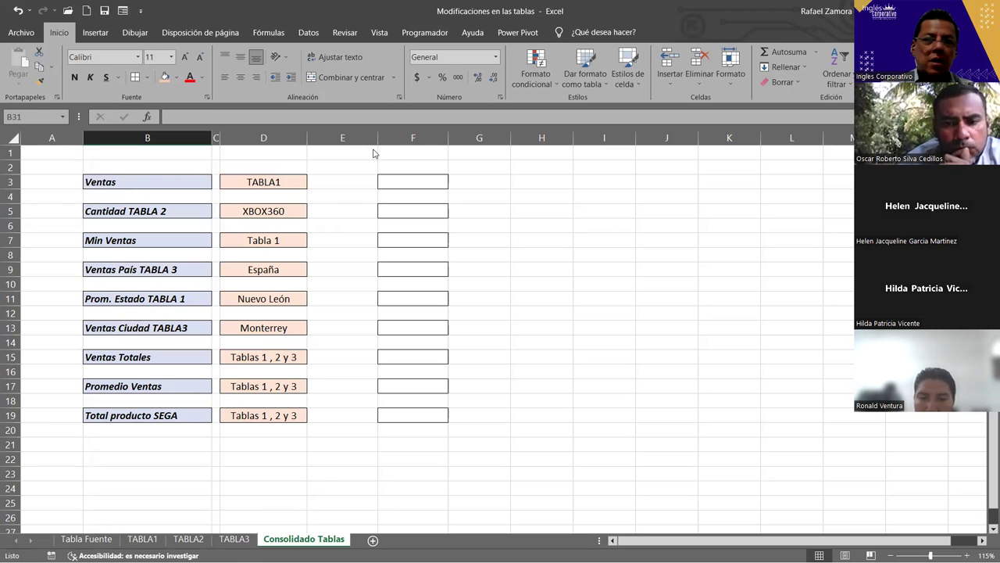
pyautogui.click(391, 181)
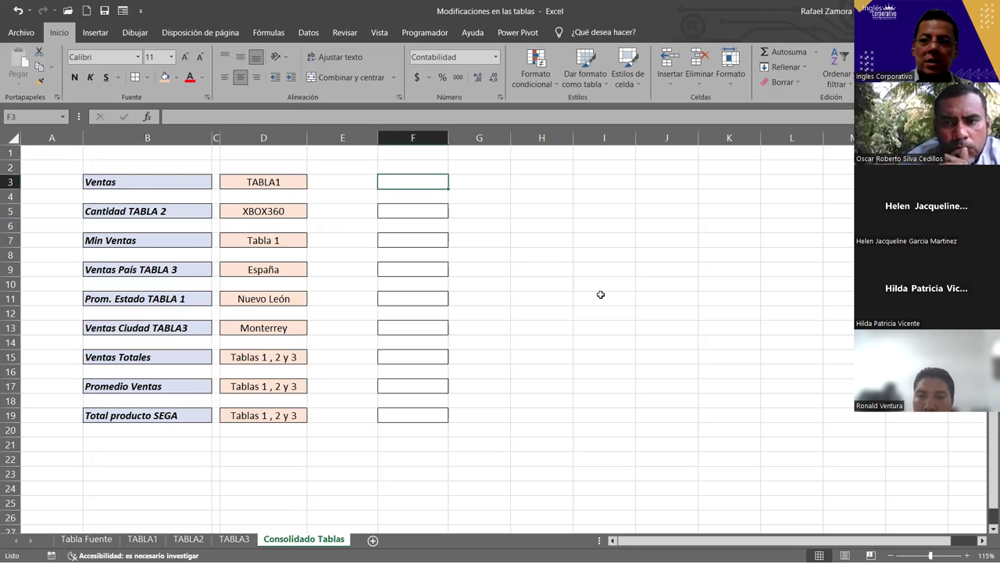
pyautogui.write('=')
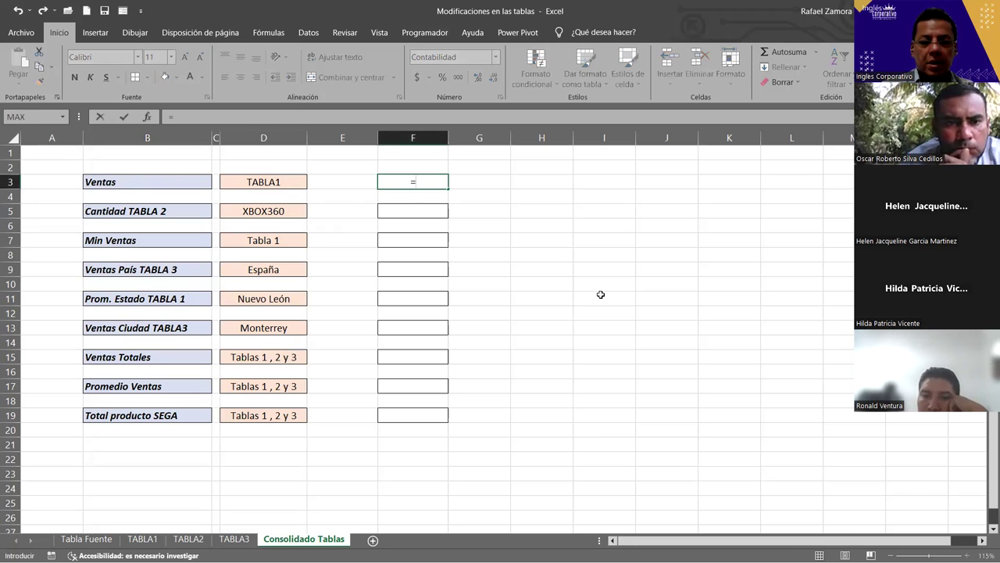
pyautogui.write('suma')
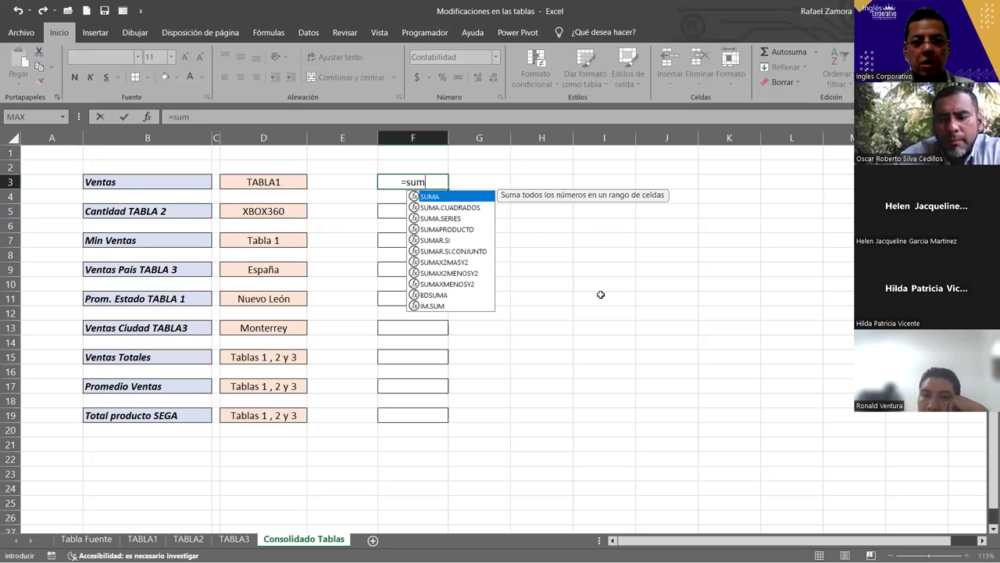
pyautogui.press('Tab')
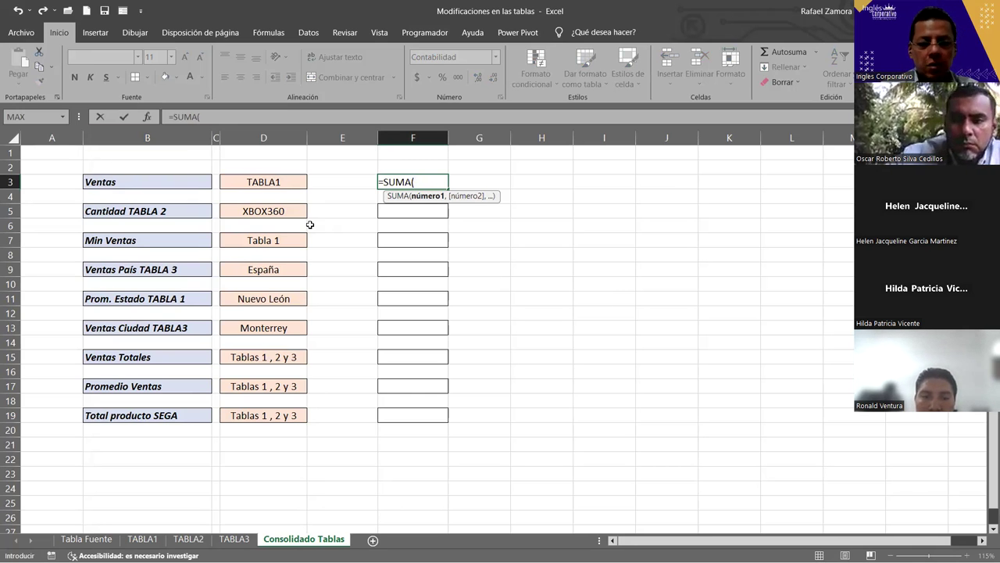
pyautogui.write('ven')
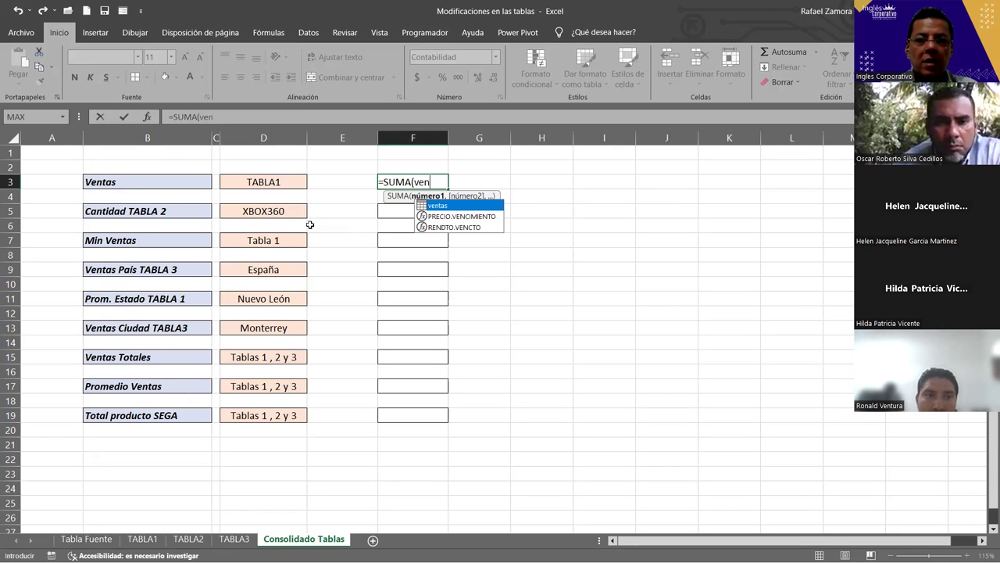
pyautogui.press('BackSpace')
pyautogui.press('BackSpace')
pyautogui.press('BackSpace')
pyautogui.write('tab')
pyautogui.press('Tab')
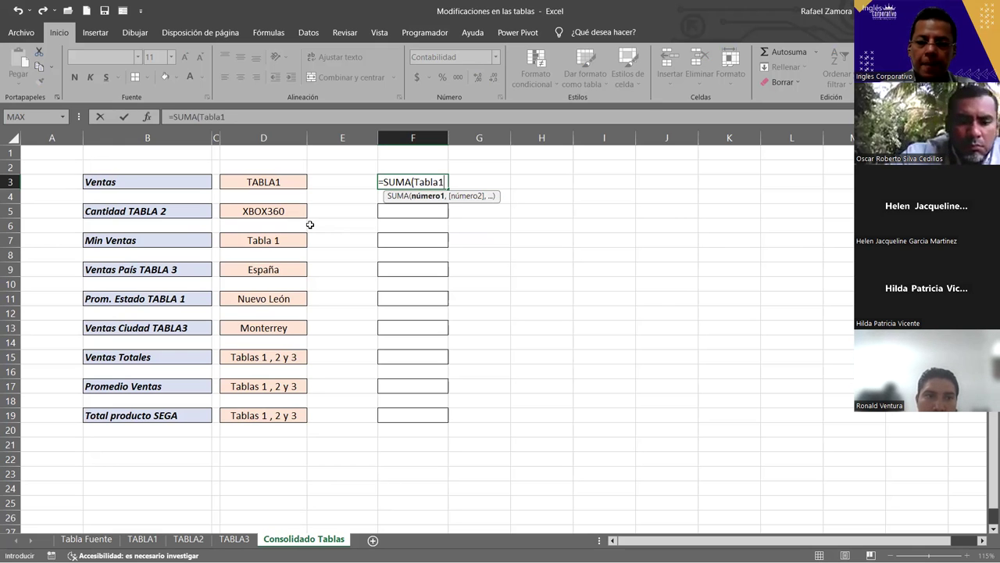
pyautogui.write('[')
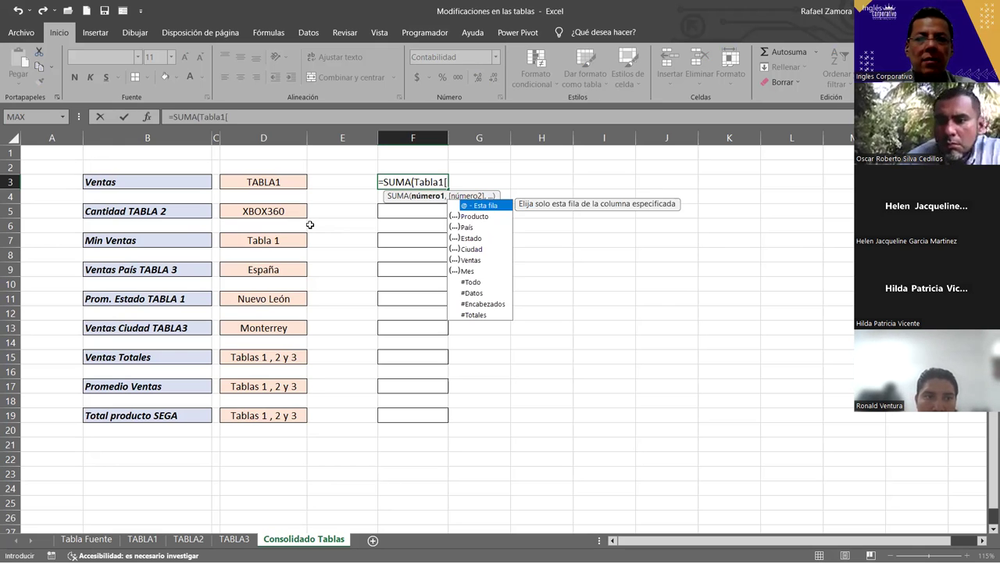
pyautogui.click(476, 264)
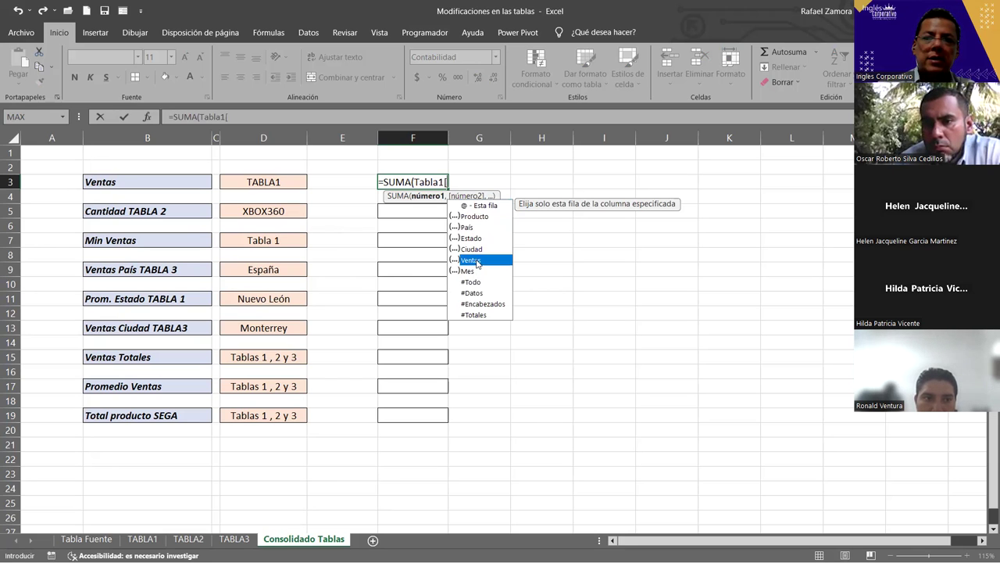
pyautogui.doubleClick(477, 261)
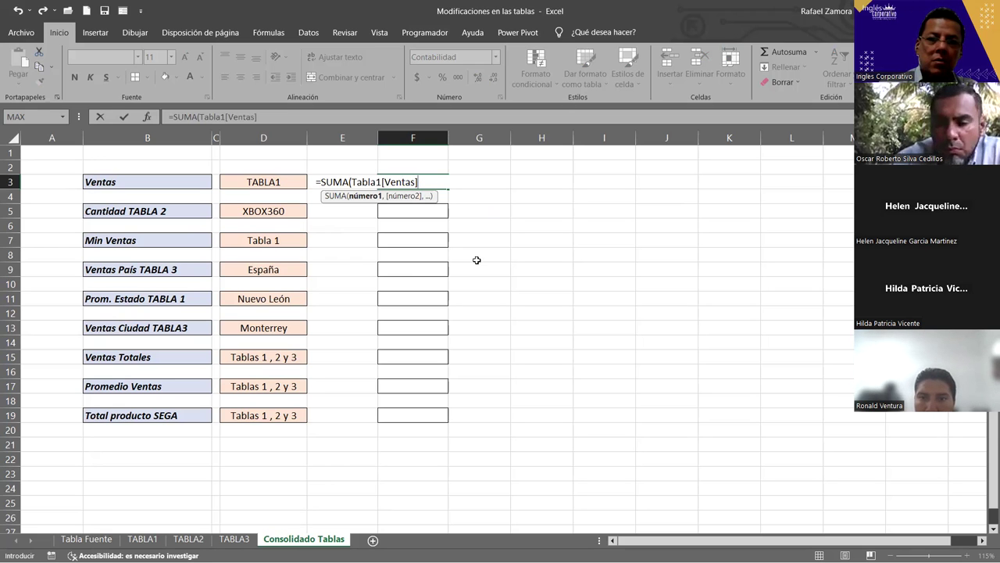
pyautogui.press('Return')
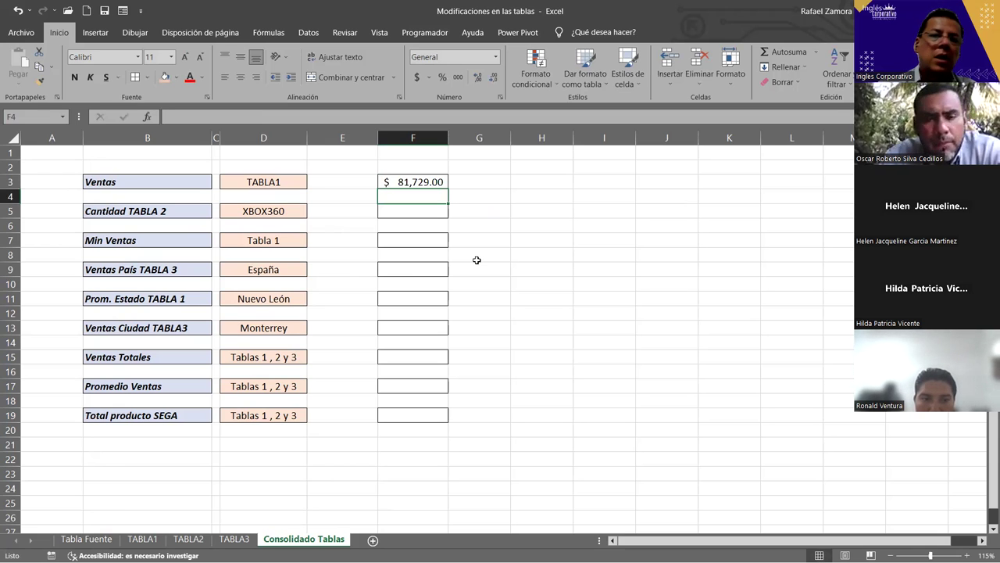
pyautogui.click(425, 182)
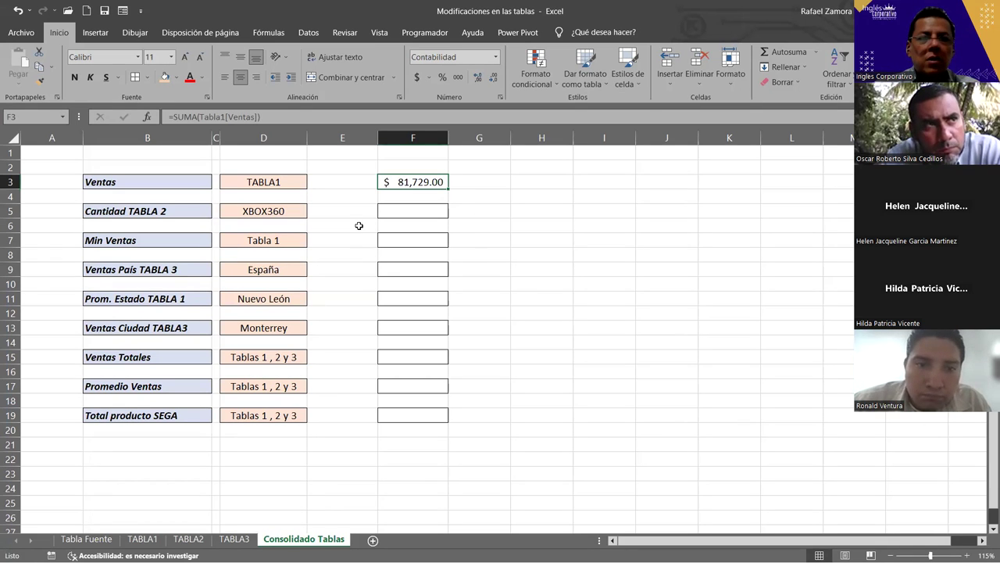
pyautogui.click(175, 182)
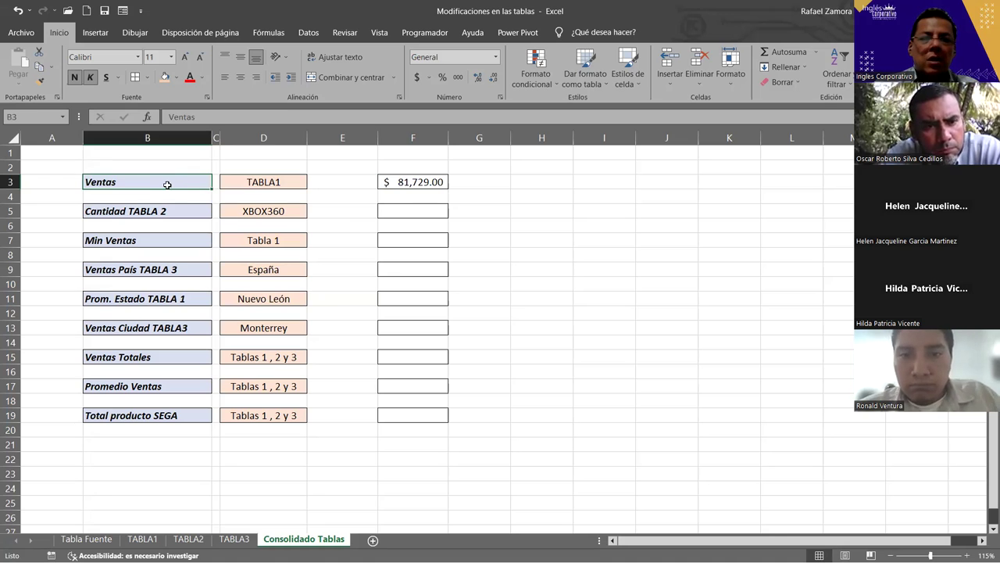
pyautogui.click(275, 186)
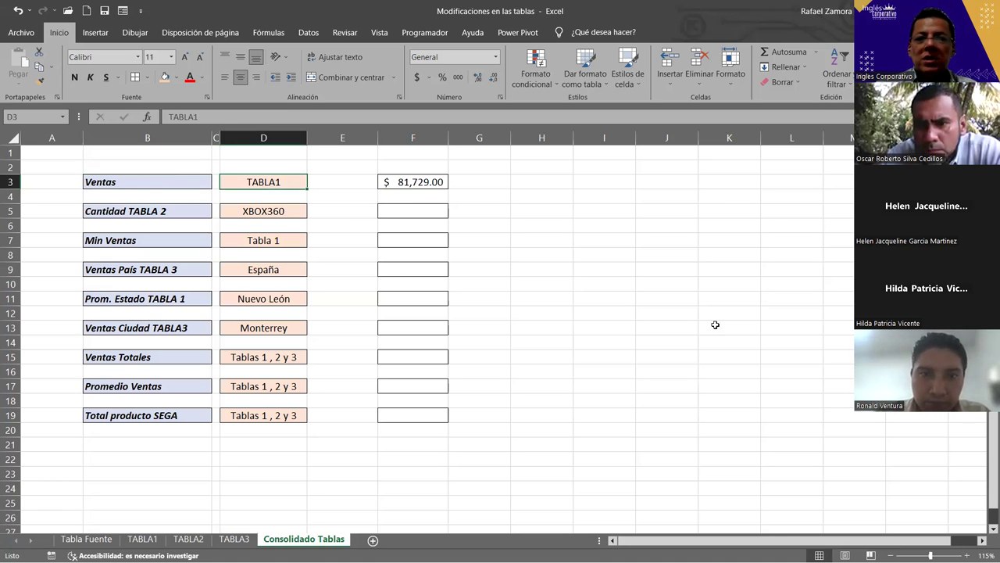
pyautogui.click(546, 183)
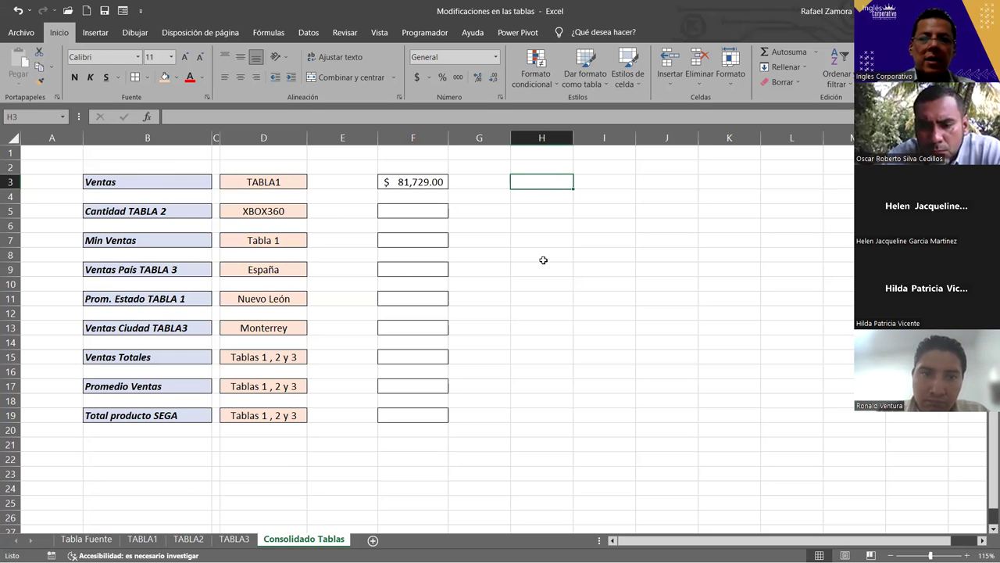
pyautogui.click(427, 167)
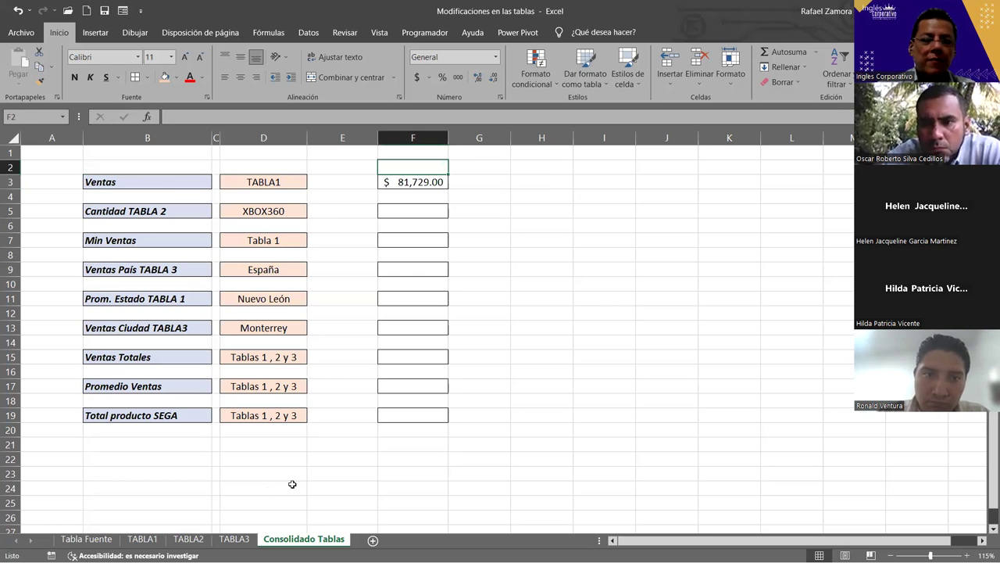
pyautogui.click(148, 539)
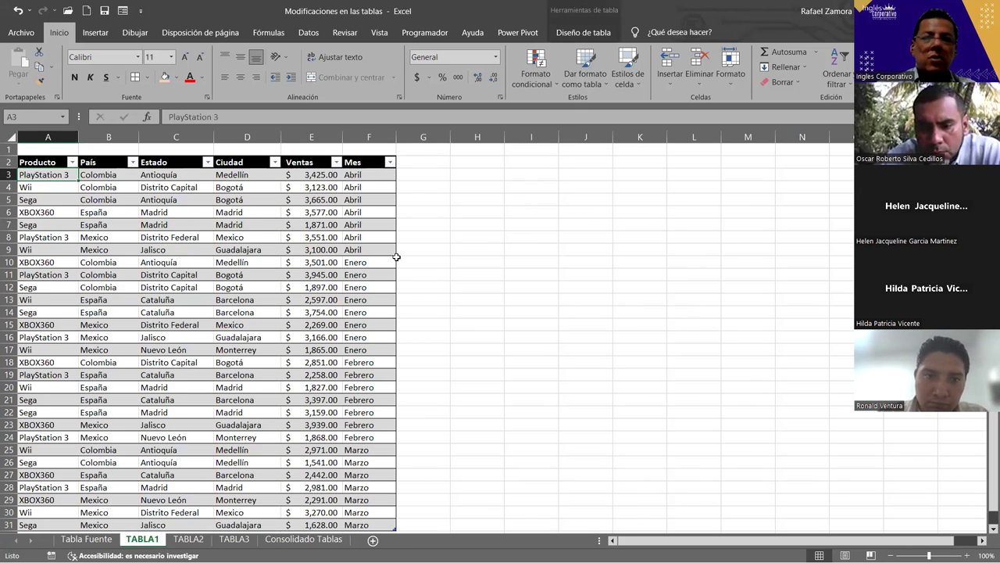
pyautogui.click(311, 179)
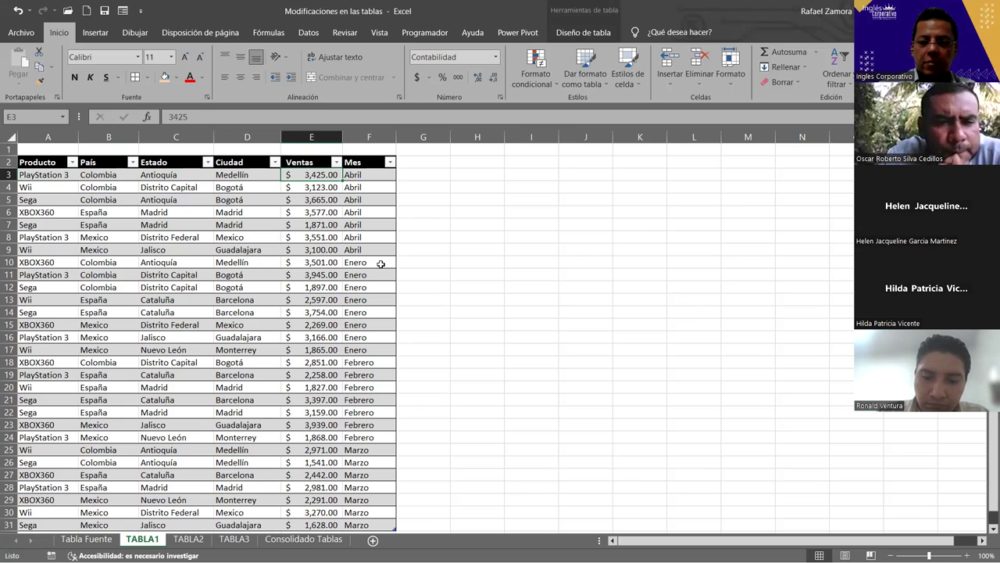
pyautogui.hotkey('ctrl', 'Down')
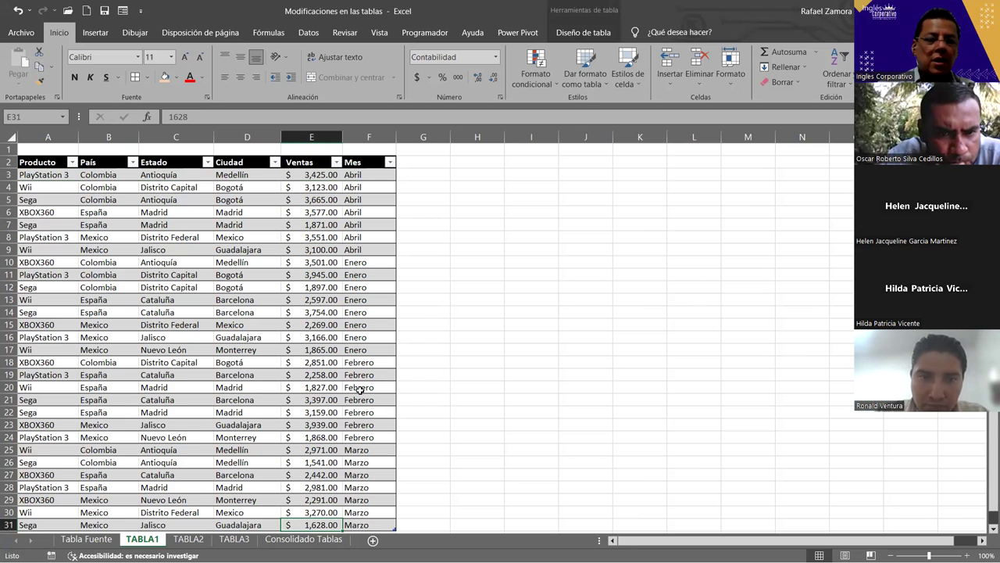
pyautogui.click(303, 539)
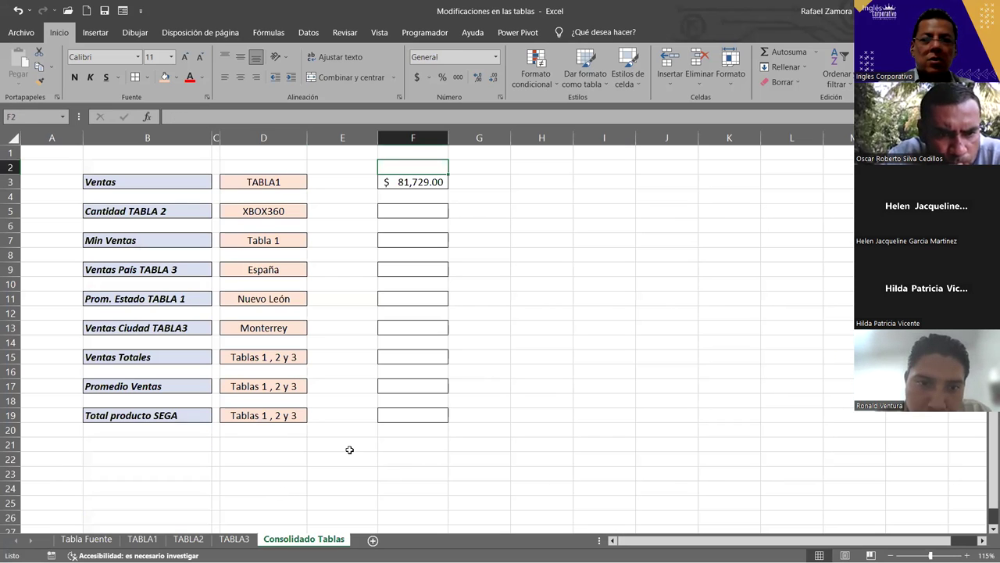
pyautogui.click(529, 183)
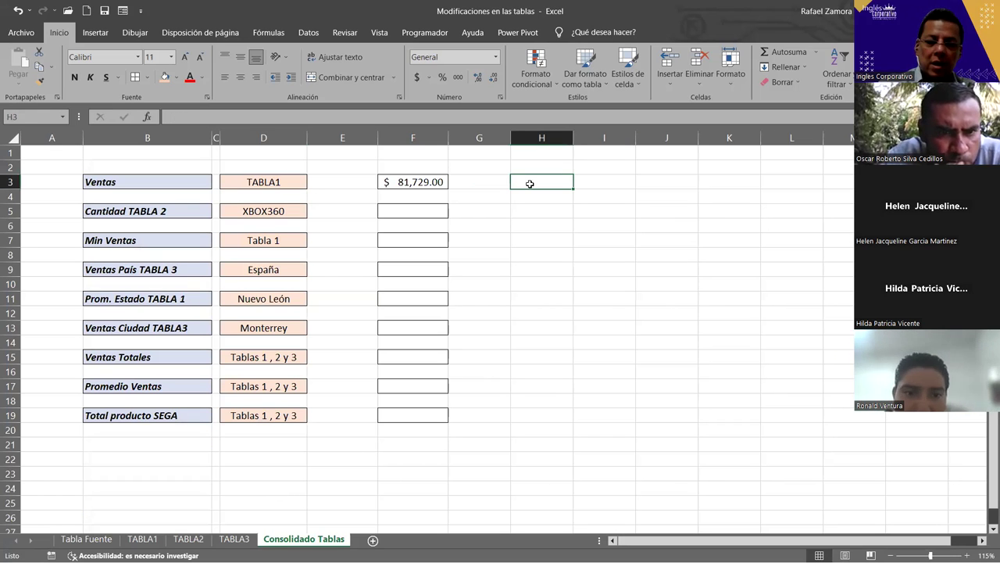
pyautogui.doubleClick(530, 183)
pyautogui.write('=')
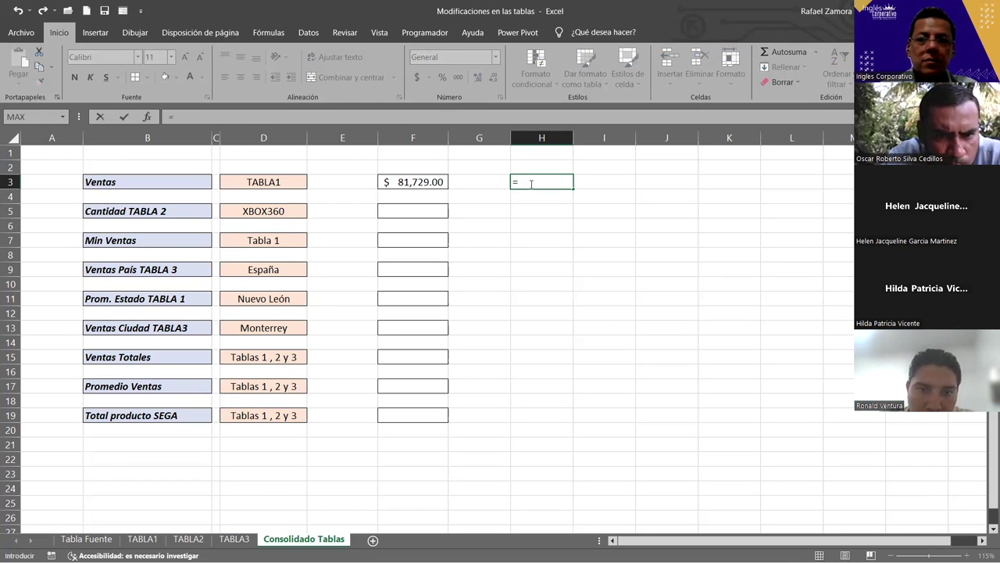
pyautogui.write('SUMAR')
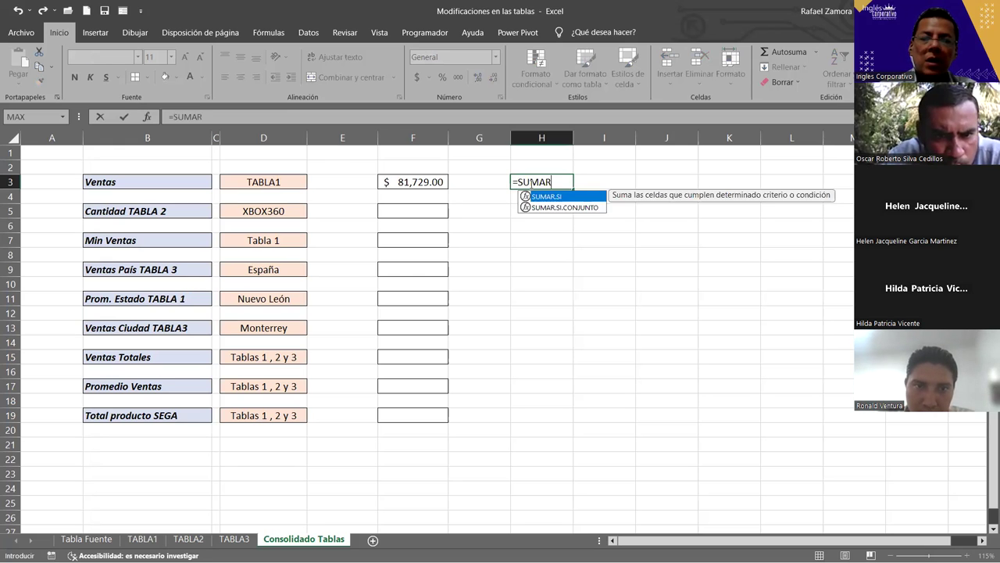
pyautogui.press('BackSpace')
pyautogui.write('(')
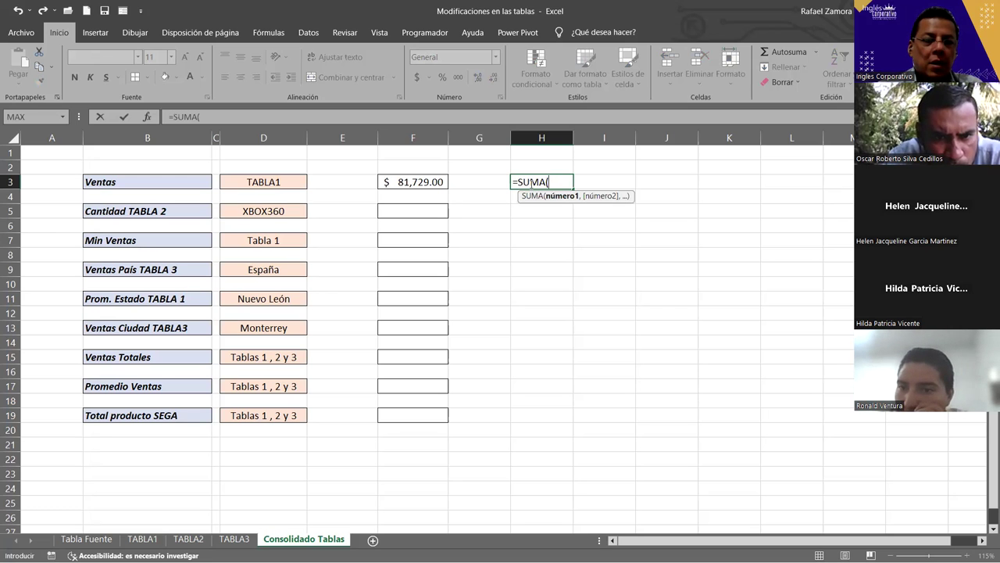
pyautogui.write("'")
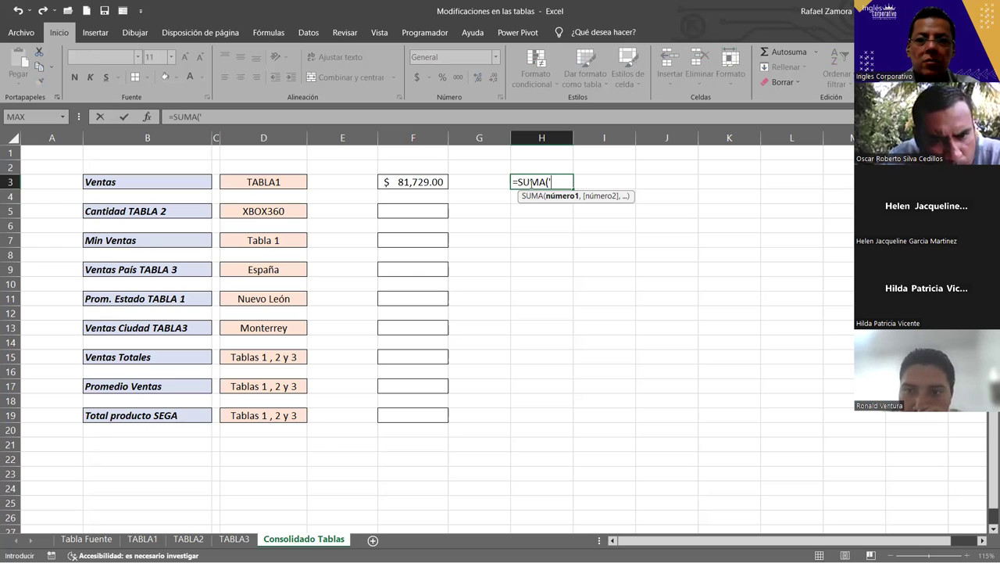
pyautogui.write('TABLA')
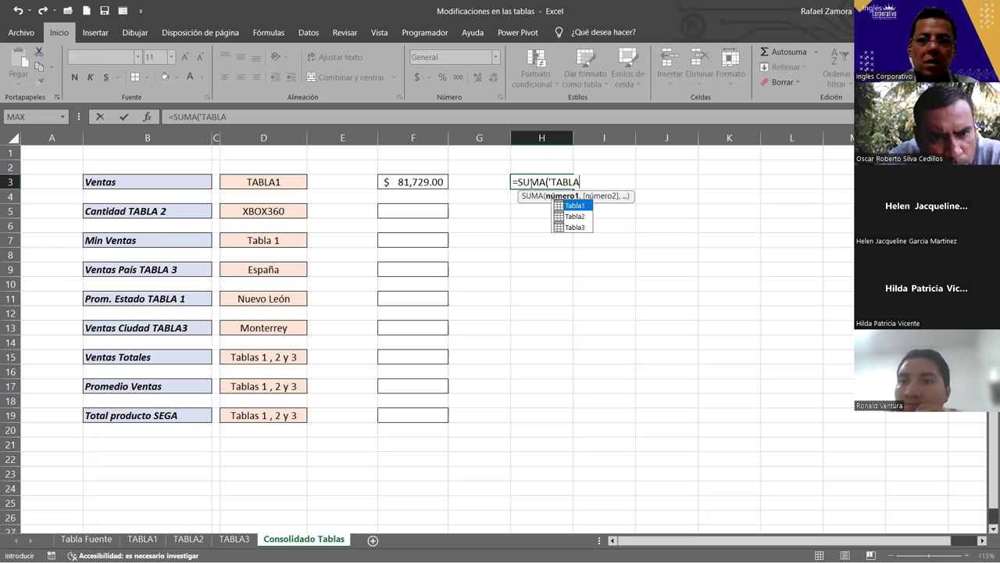
pyautogui.write("1'!b")
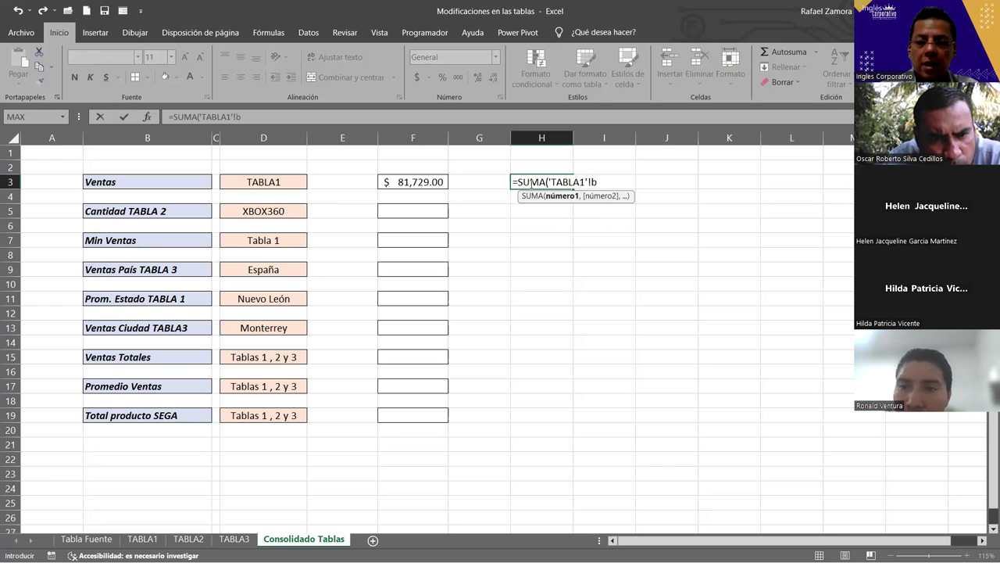
pyautogui.write('B')
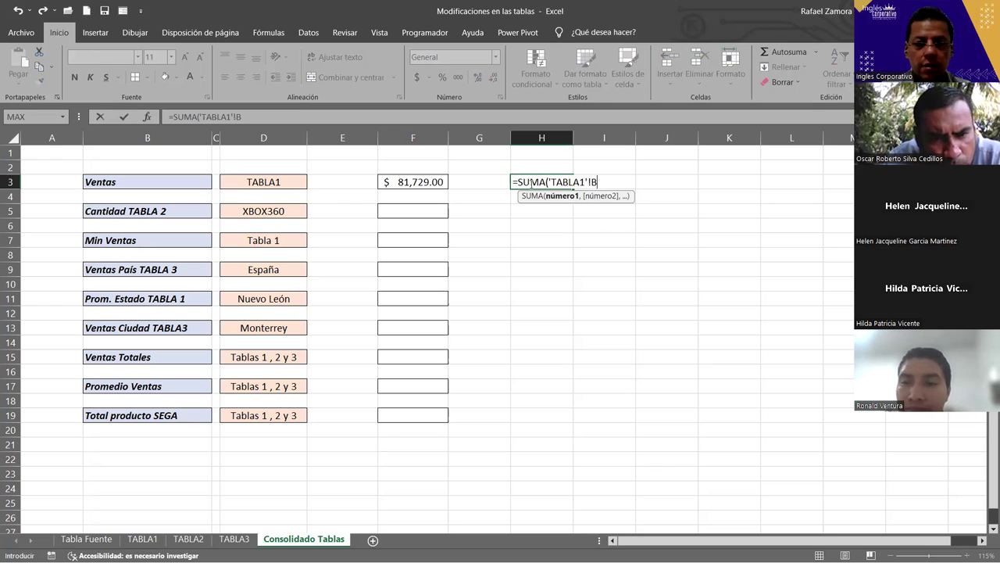
pyautogui.write('3')
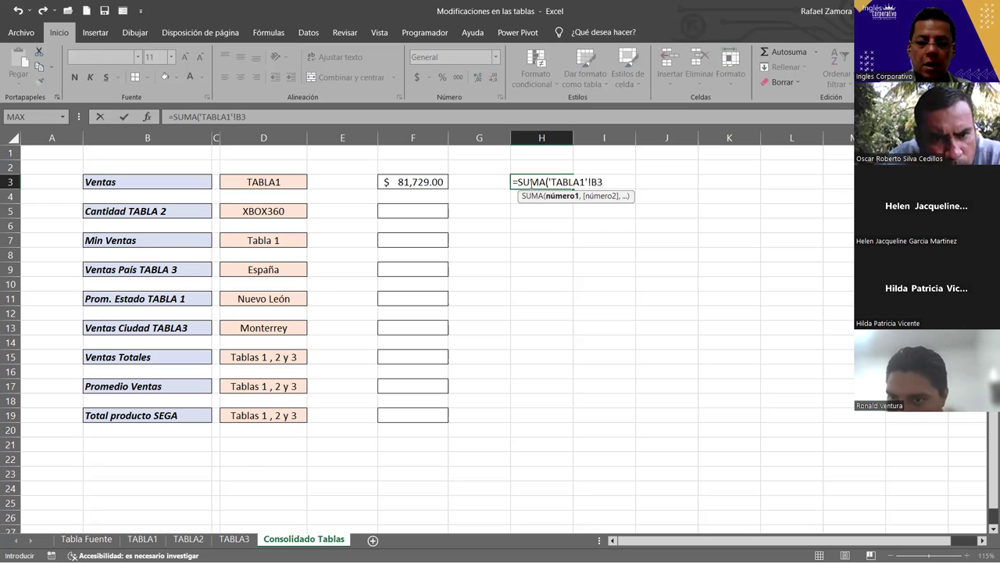
pyautogui.write(':')
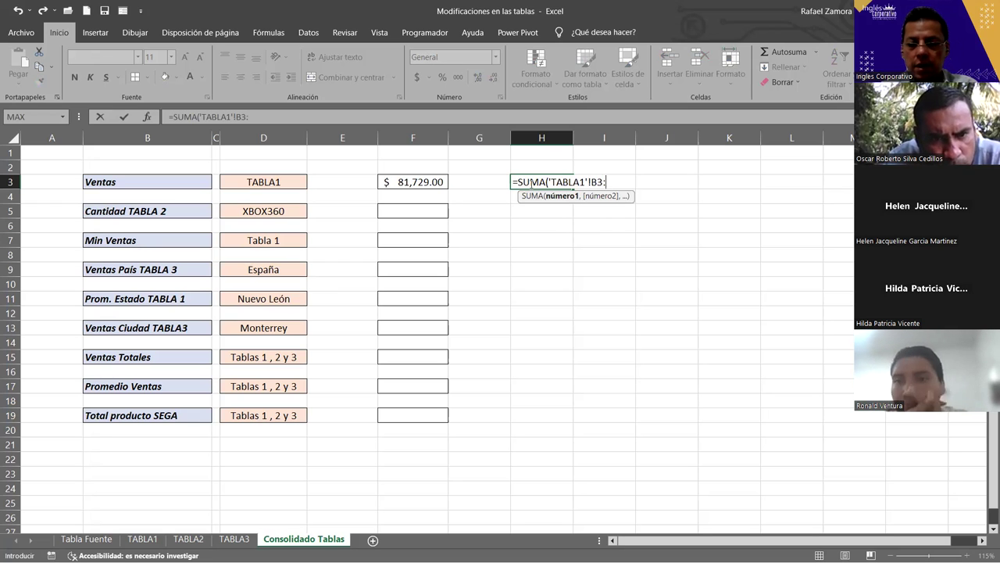
pyautogui.write('B')
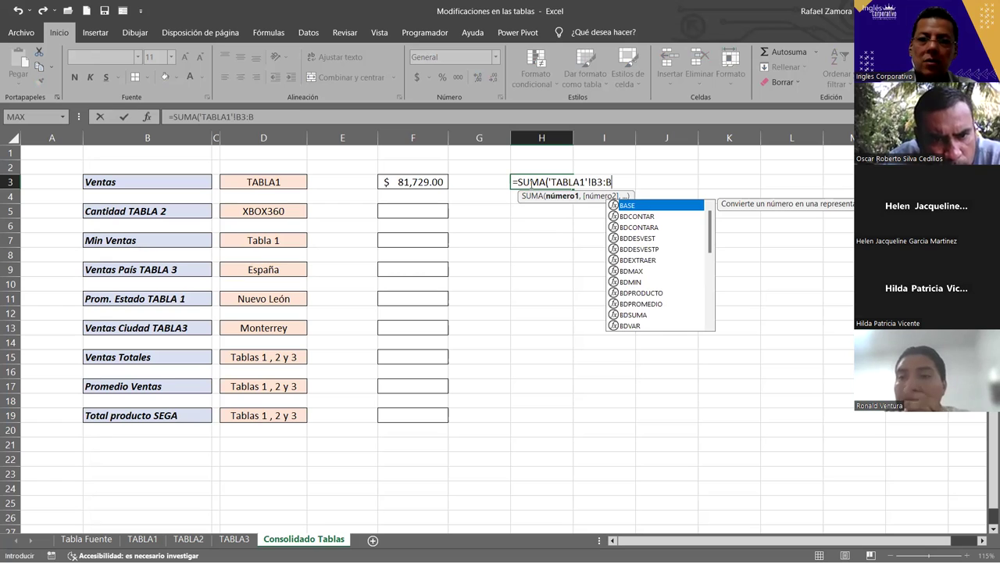
pyautogui.write('31')
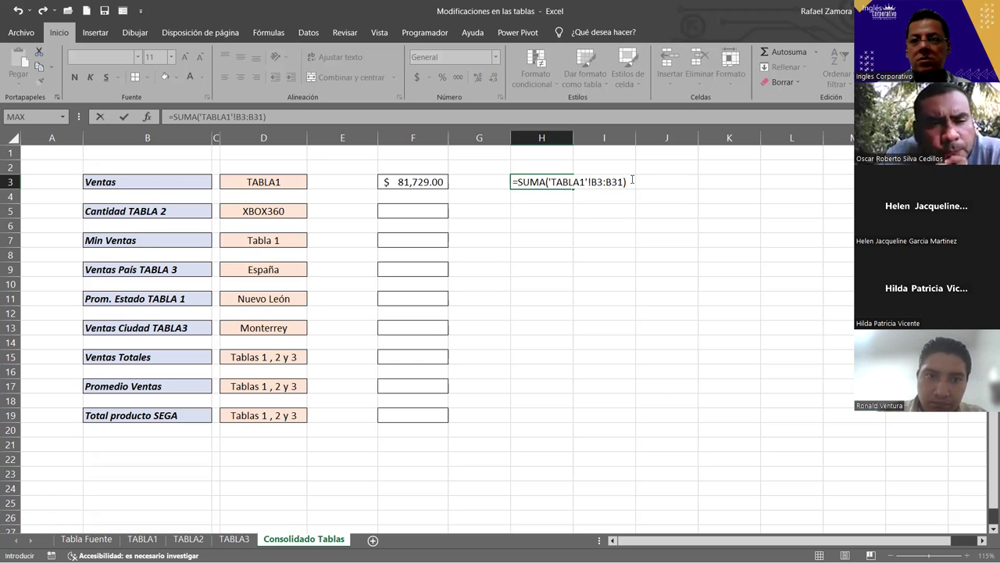
pyautogui.press('Escape')
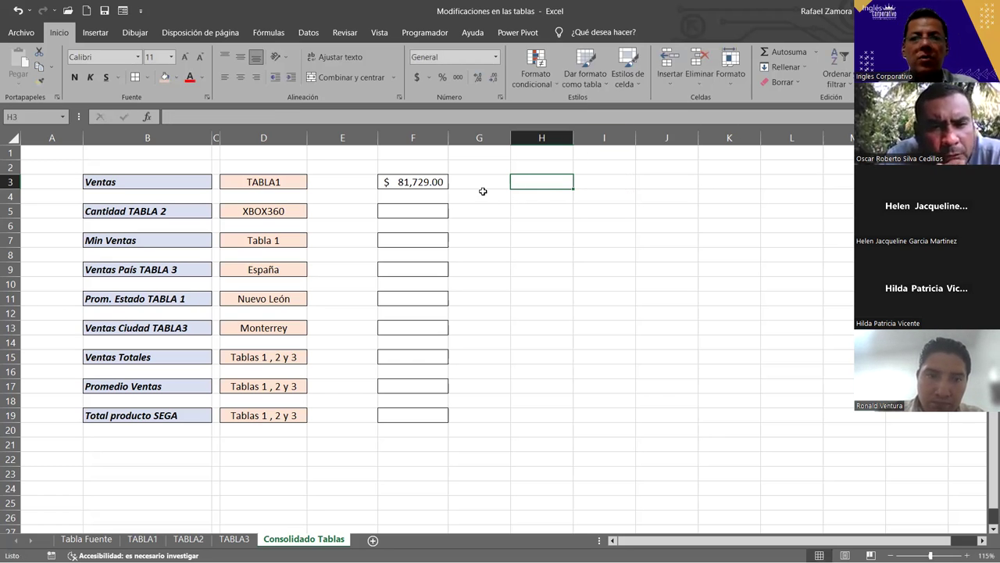
pyautogui.write('=')
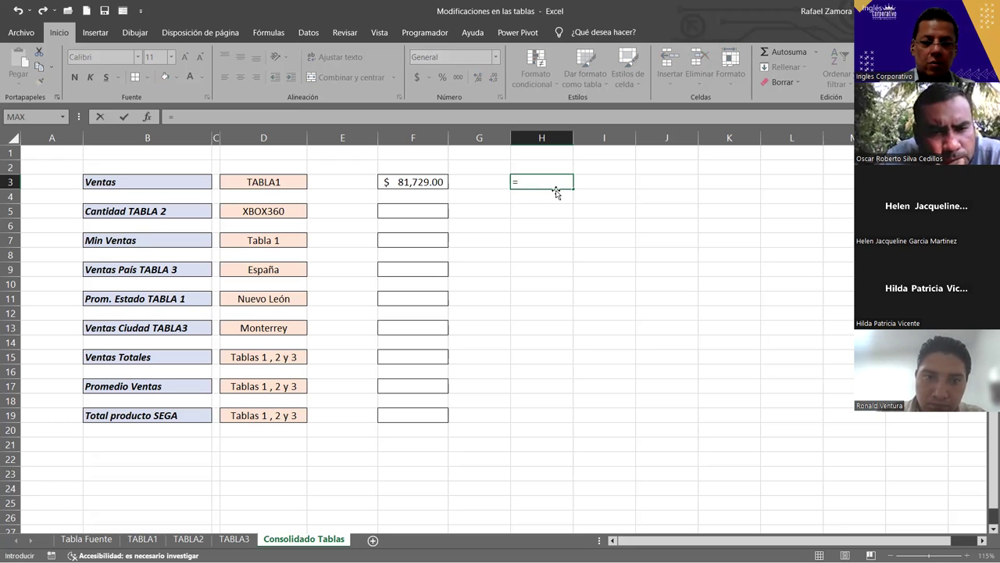
pyautogui.write('SUMA(')
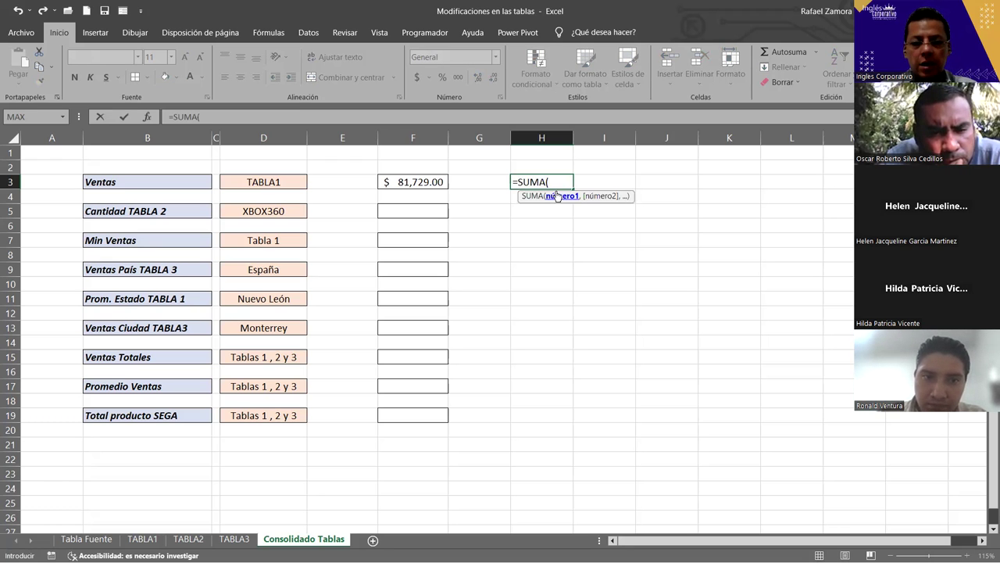
pyautogui.write('VE')
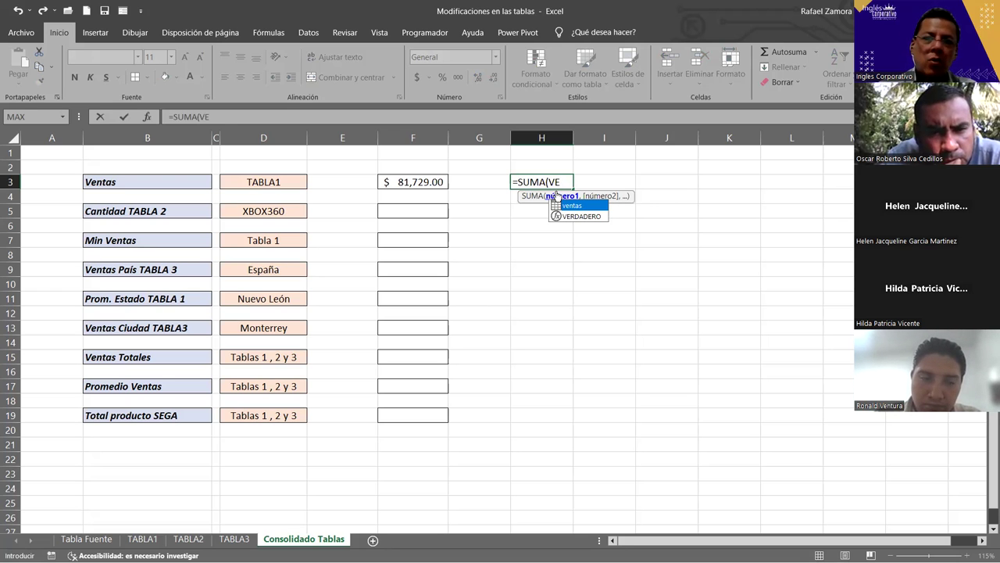
pyautogui.press('Tab')
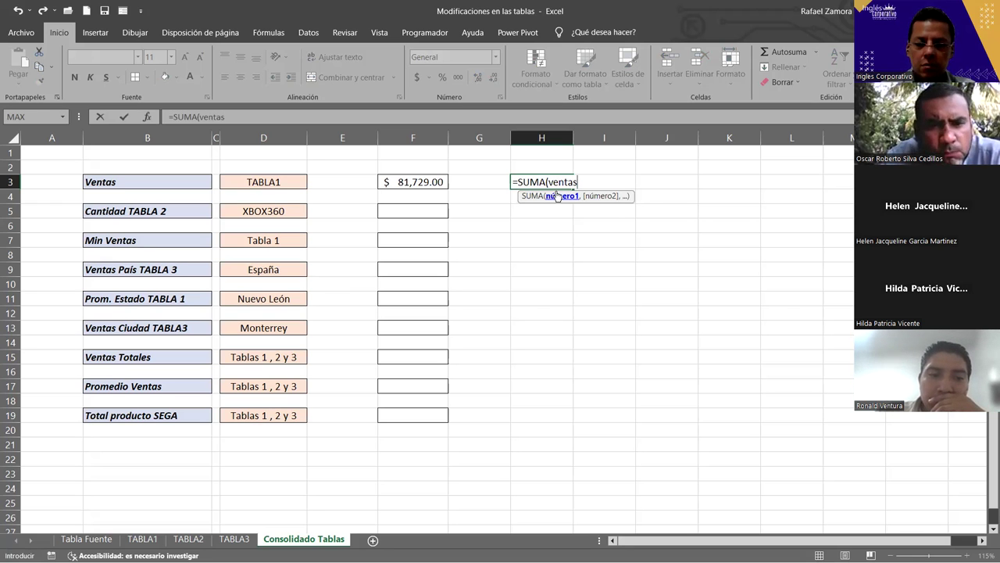
pyautogui.write('[')
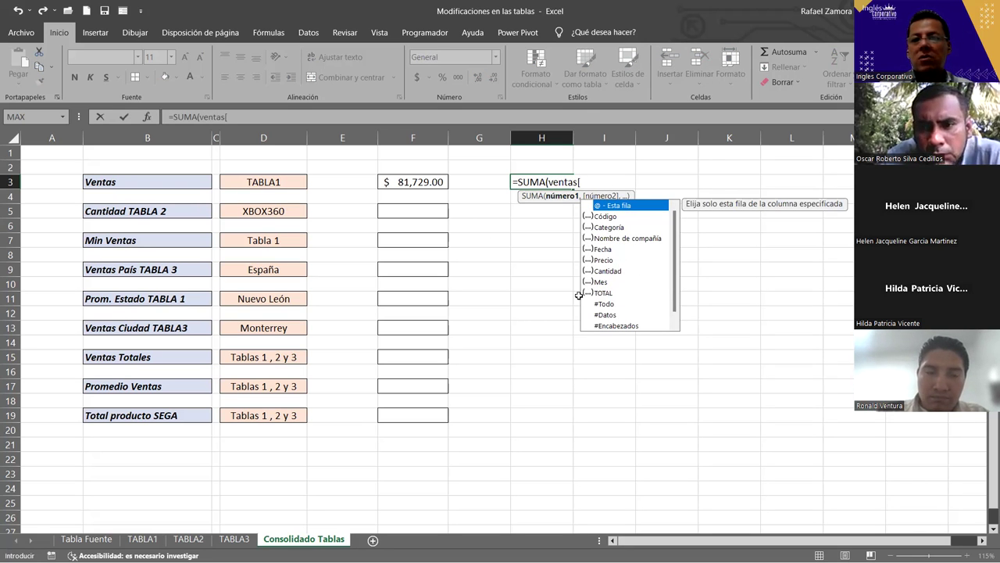
pyautogui.press('Escape')
pyautogui.press('Escape')
pyautogui.click(594, 263)
pyautogui.click(423, 179)
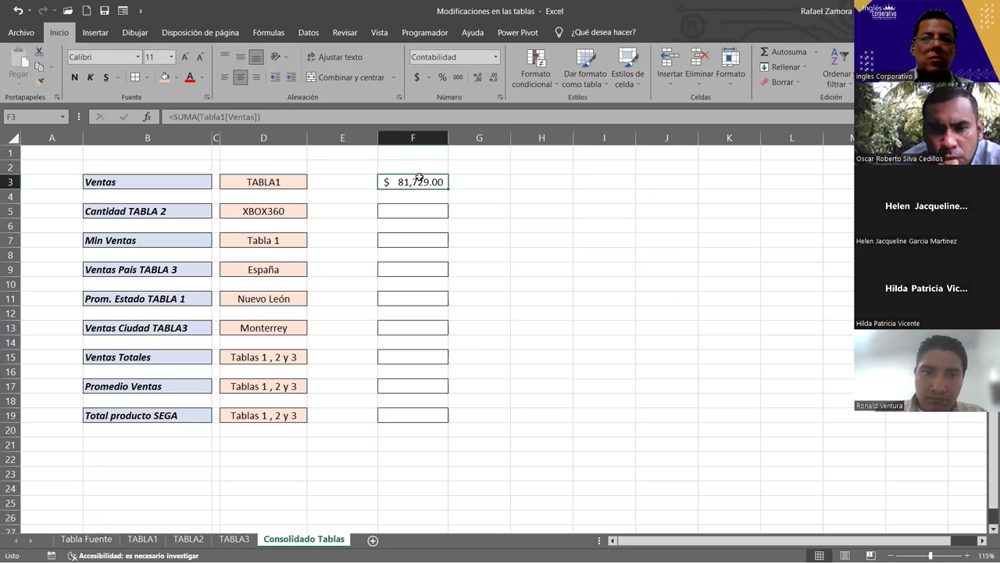
# - Format the answer cells F3:F19 as bold blue text
pyautogui.moveTo(419, 179); pyautogui.dragTo(409, 414)
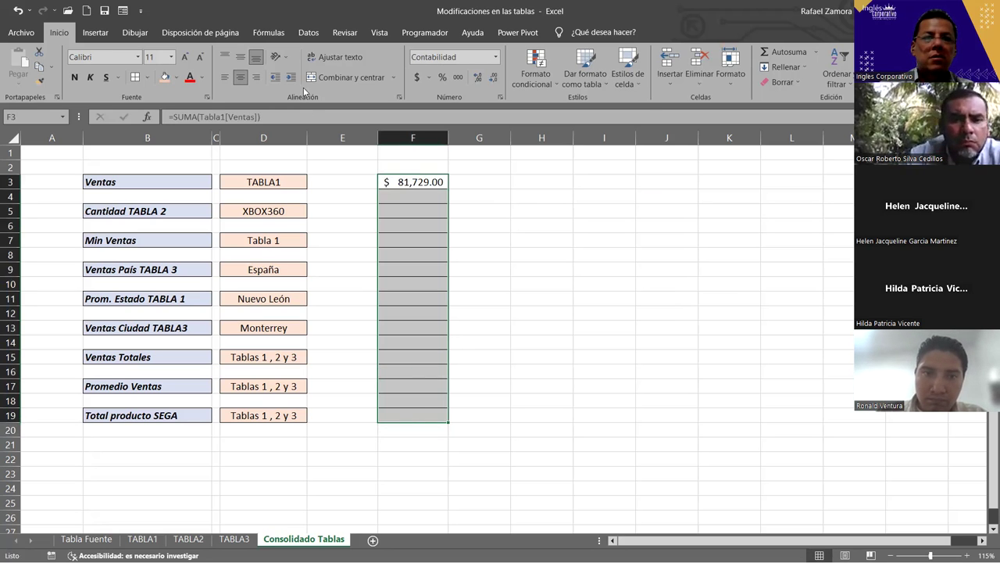
pyautogui.click(189, 77)
pyautogui.click(419, 212)
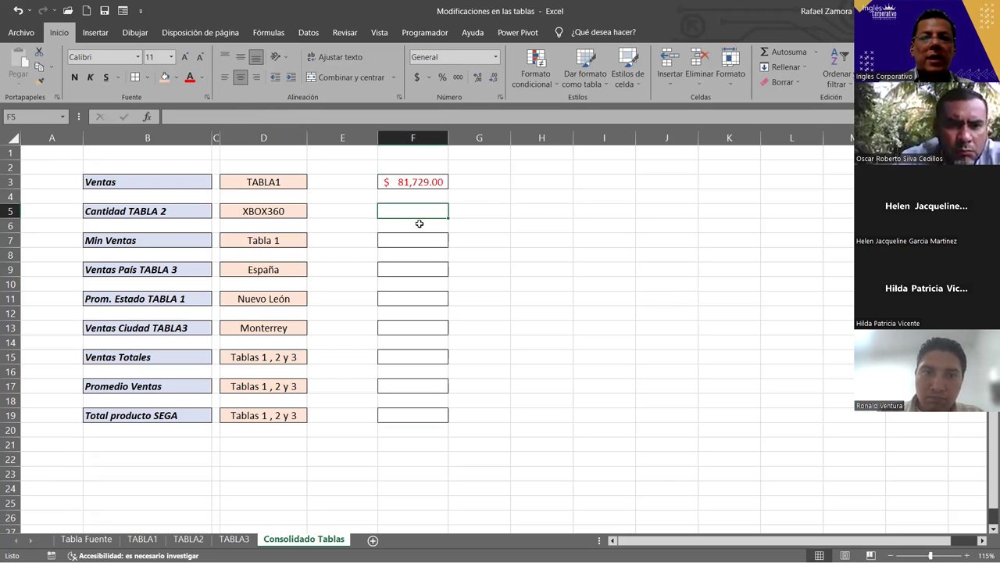
pyautogui.moveTo(416, 185); pyautogui.dragTo(386, 415)
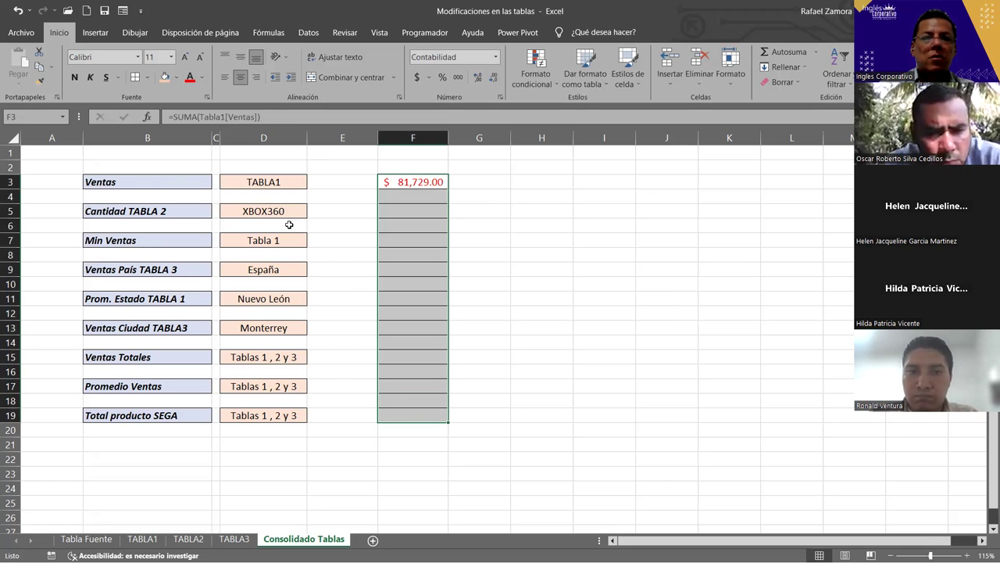
pyautogui.click(201, 77)
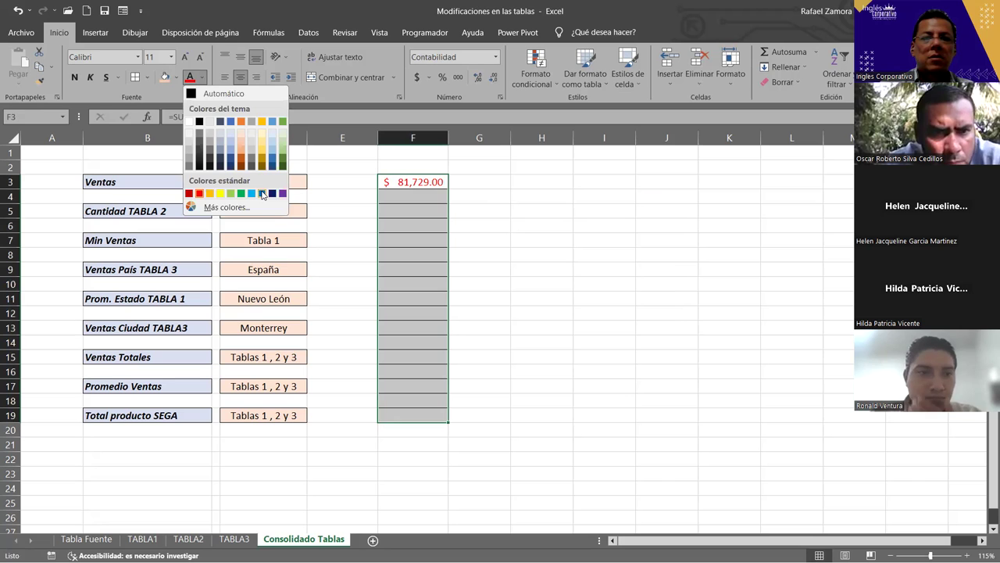
pyautogui.click(261, 193)
pyautogui.click(74, 76)
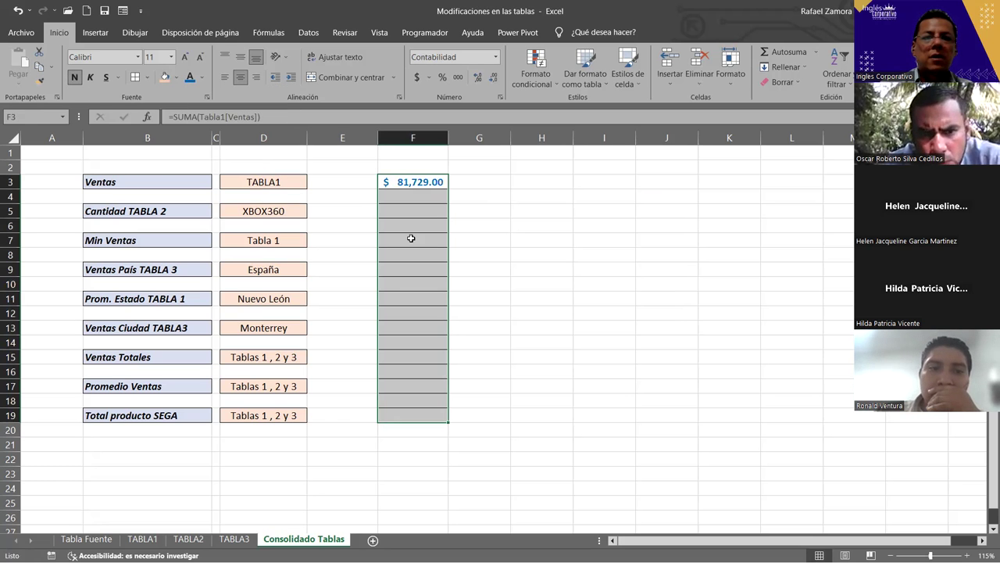
pyautogui.click(411, 238)
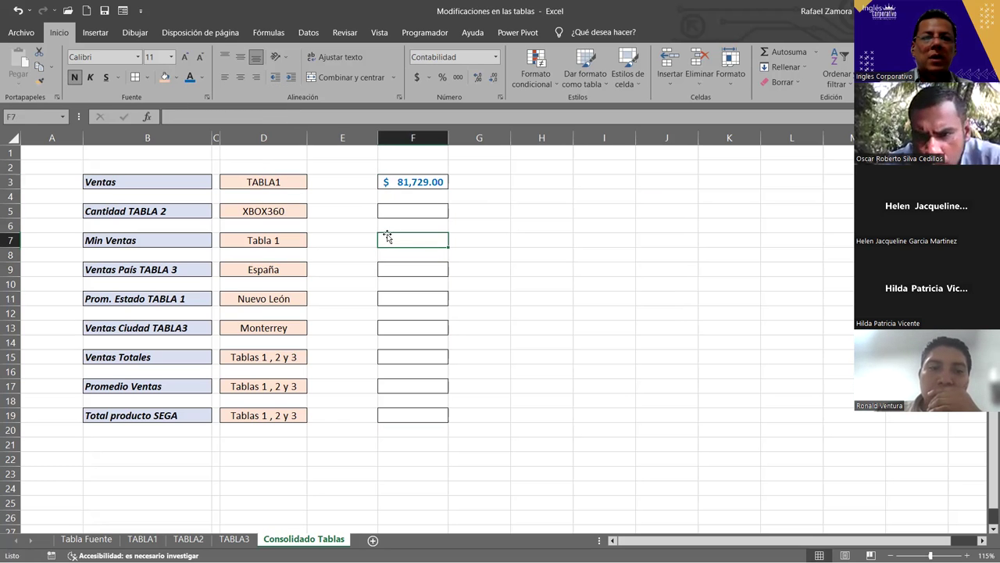
pyautogui.click(412, 201)
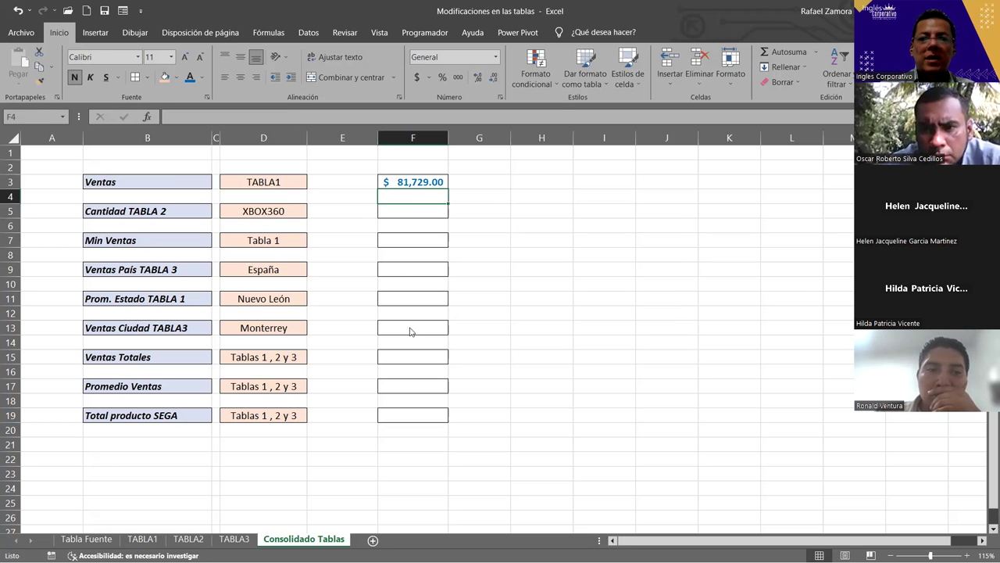
pyautogui.click(415, 211)
# - Enter =CONTAR.SI(Tabla2[Producto],D5) in F5 to count the 7 XBOX360 sales
pyautogui.click(132, 541)
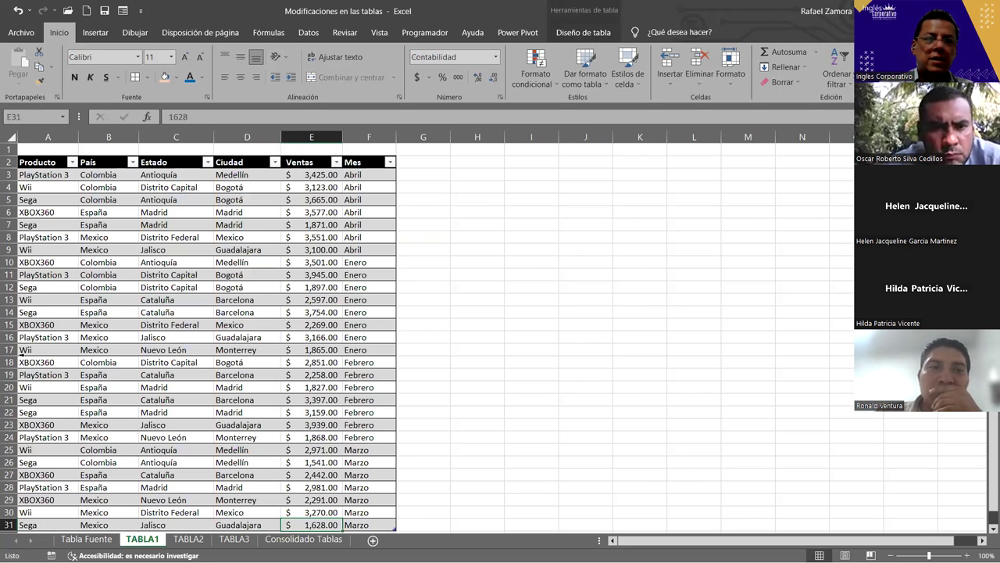
pyautogui.click(303, 539)
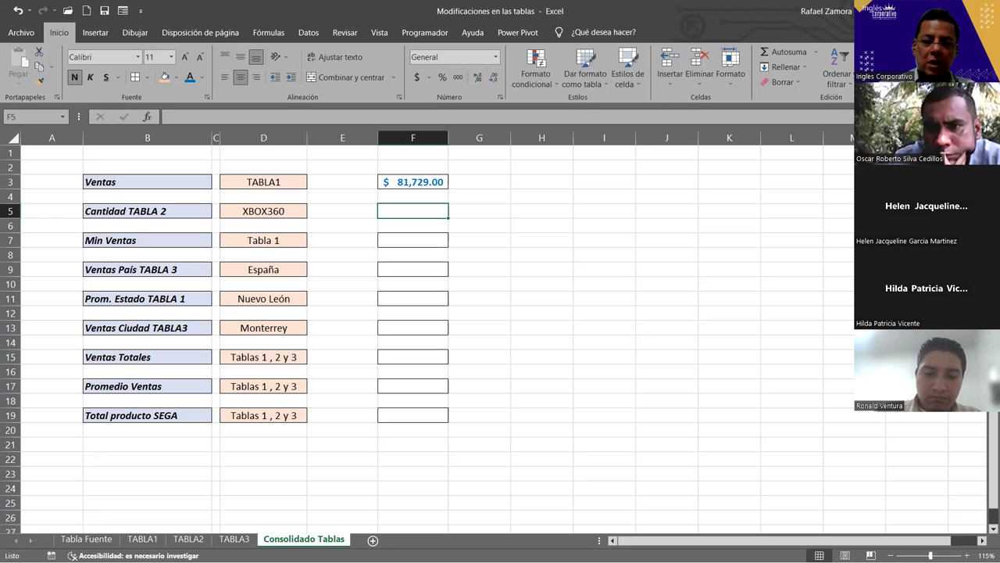
pyautogui.write('=')
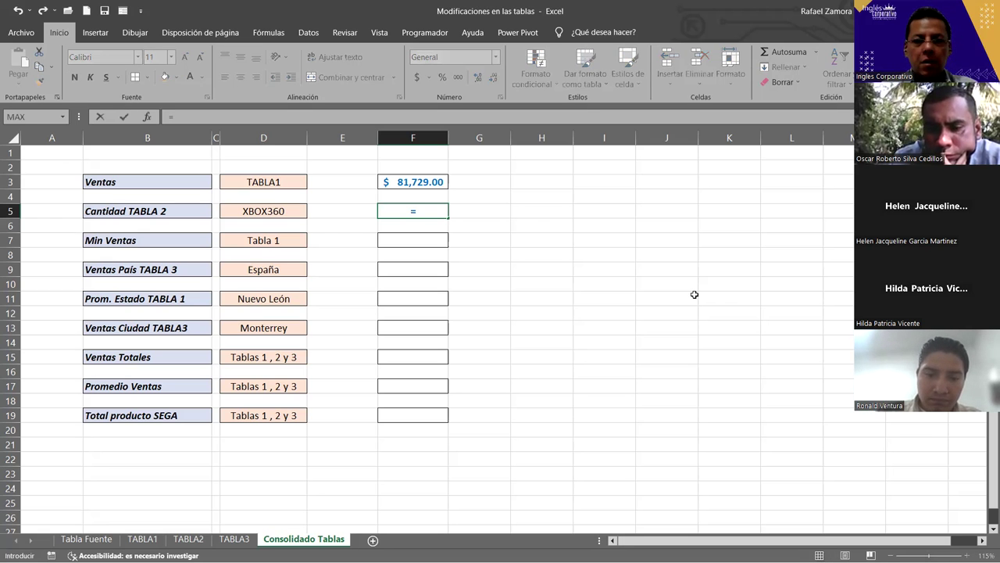
pyautogui.write('CONTAR')
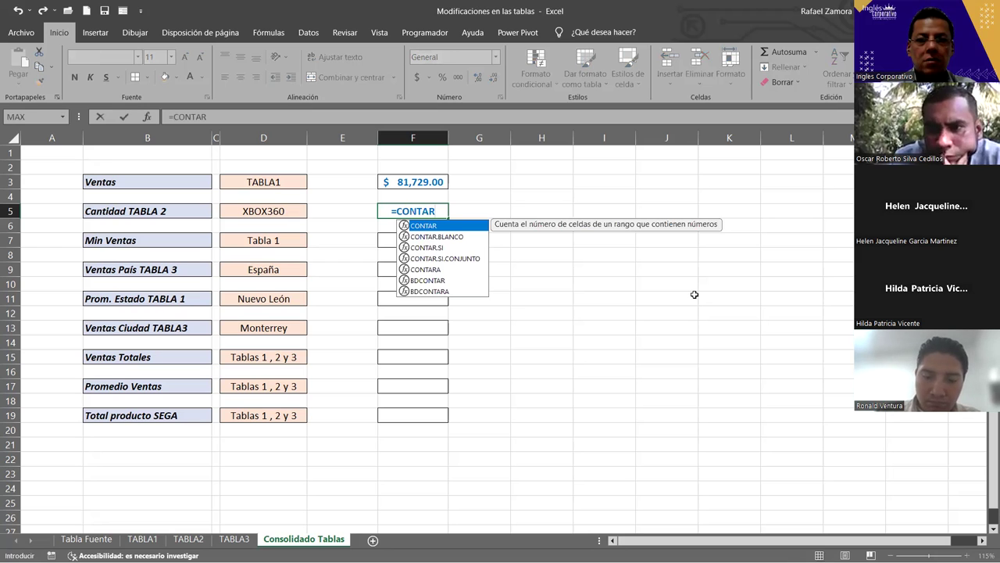
pyautogui.write('.SI(')
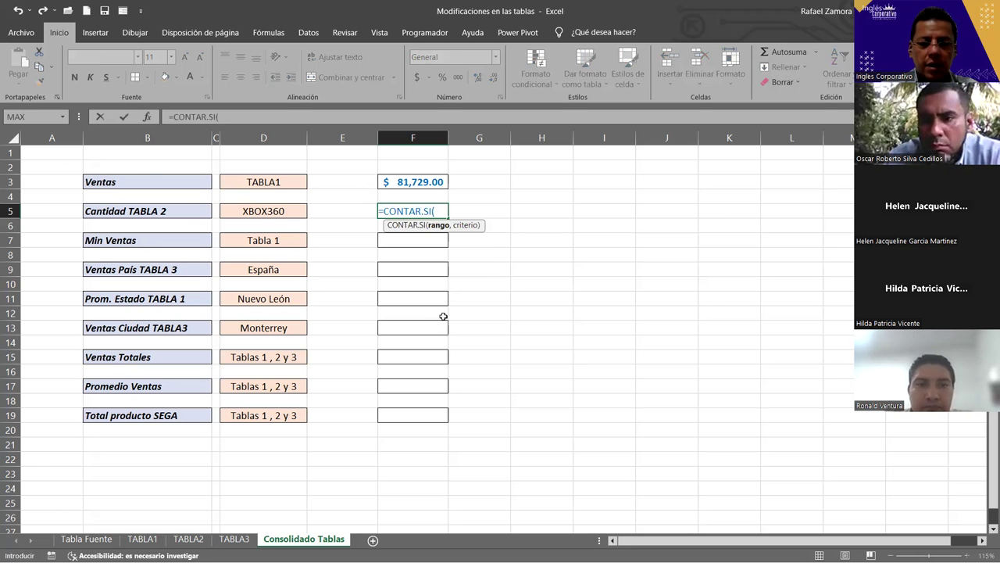
pyautogui.write('TA')
pyautogui.press('Down')
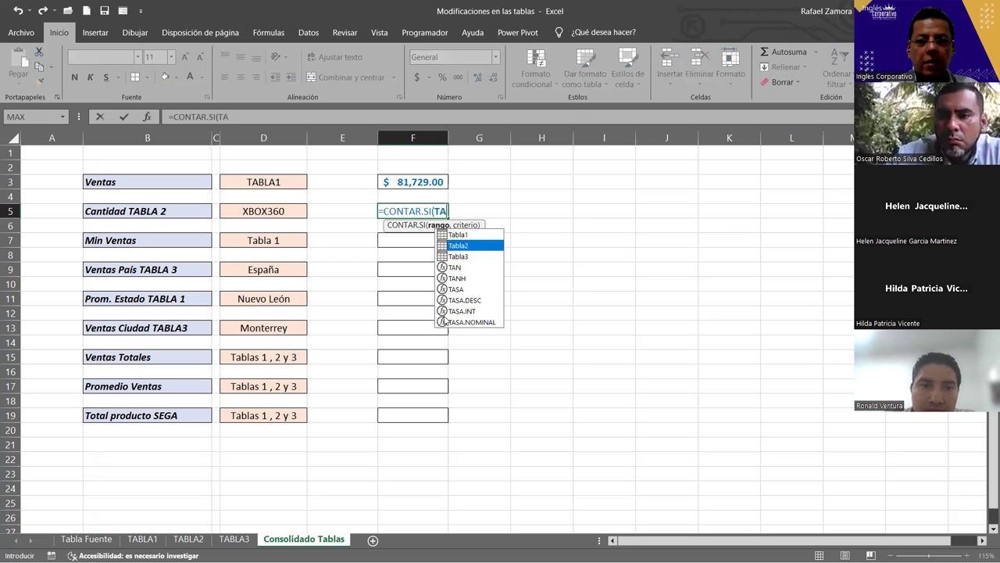
pyautogui.press('Tab')
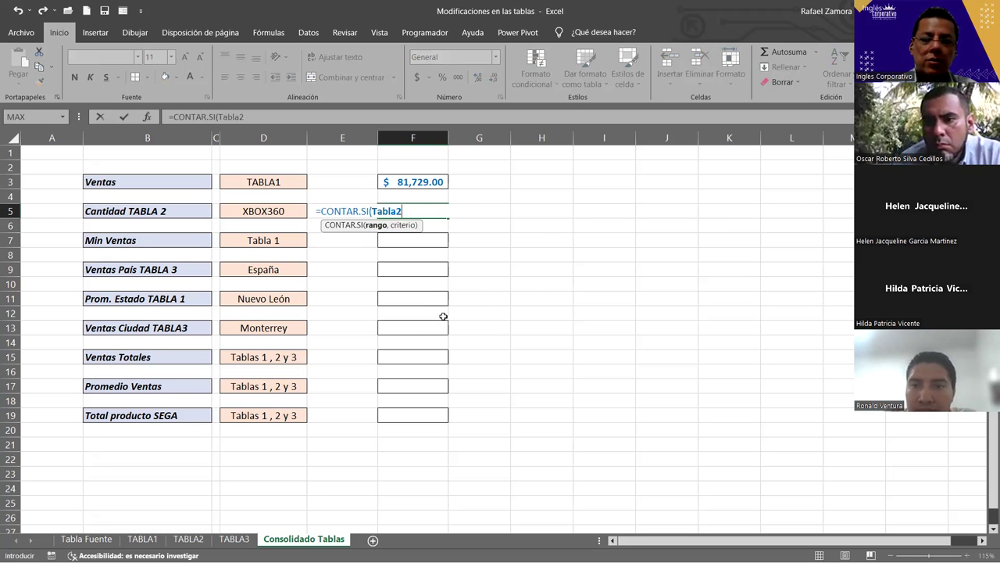
pyautogui.write('[')
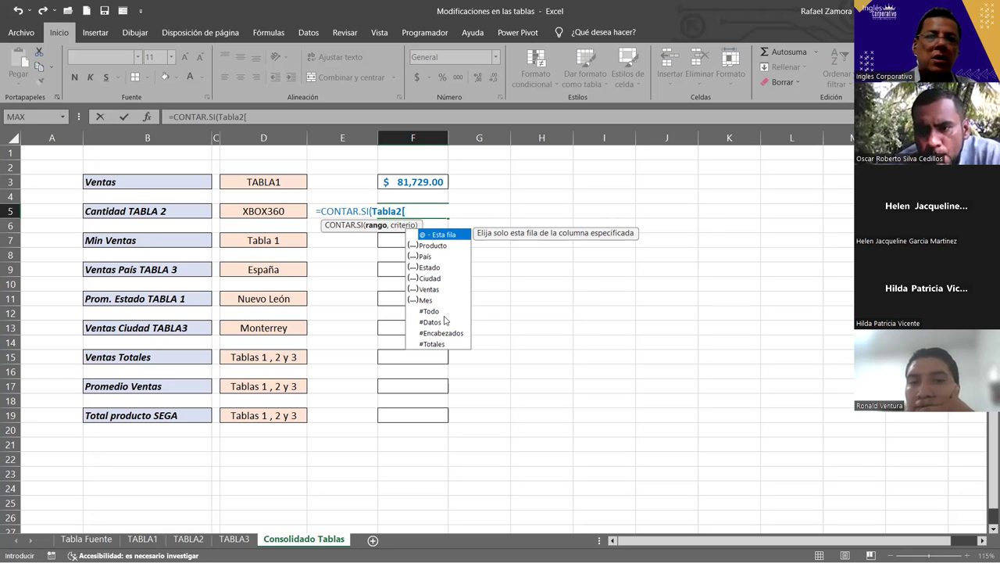
pyautogui.click(446, 247)
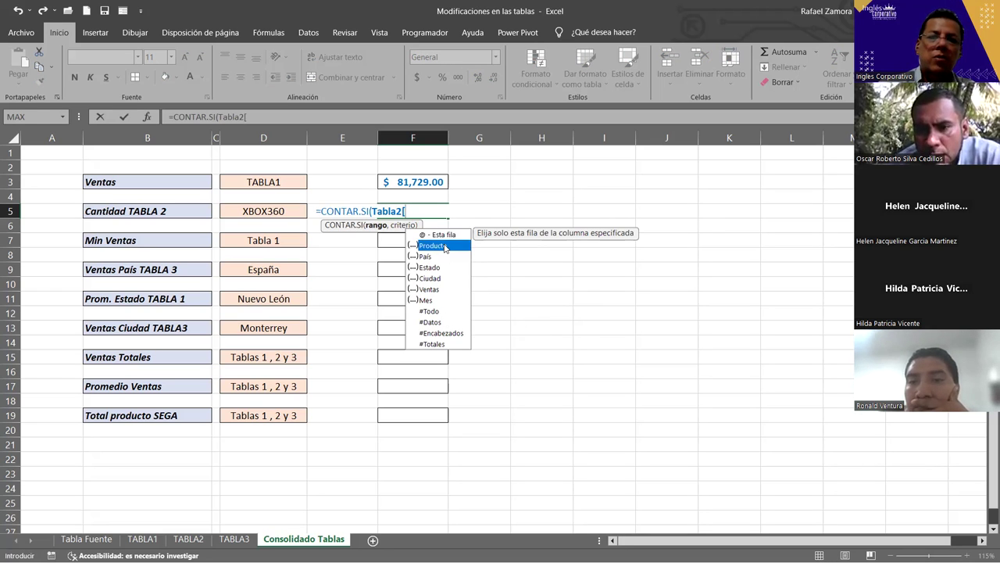
pyautogui.doubleClick(444, 245)
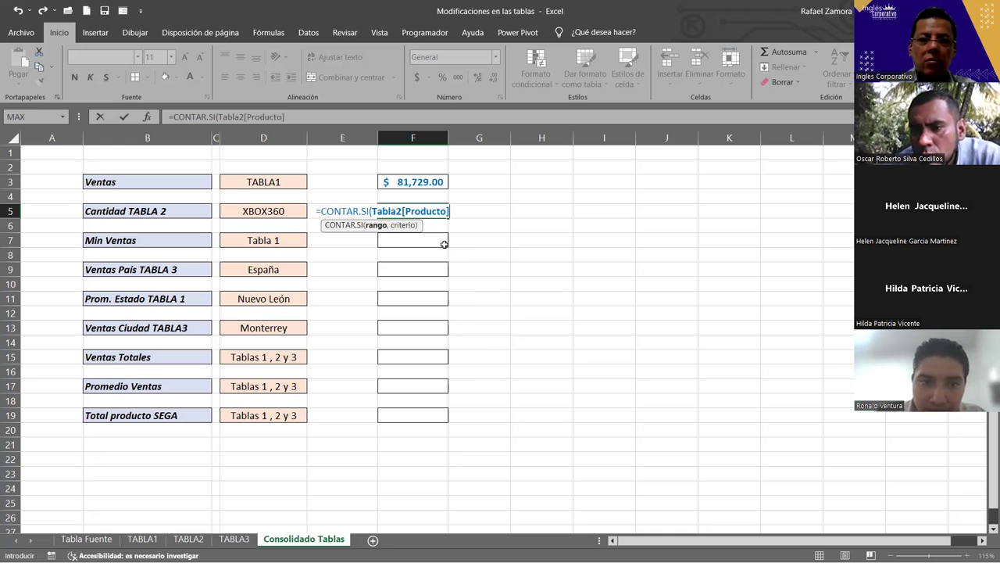
pyautogui.write(',')
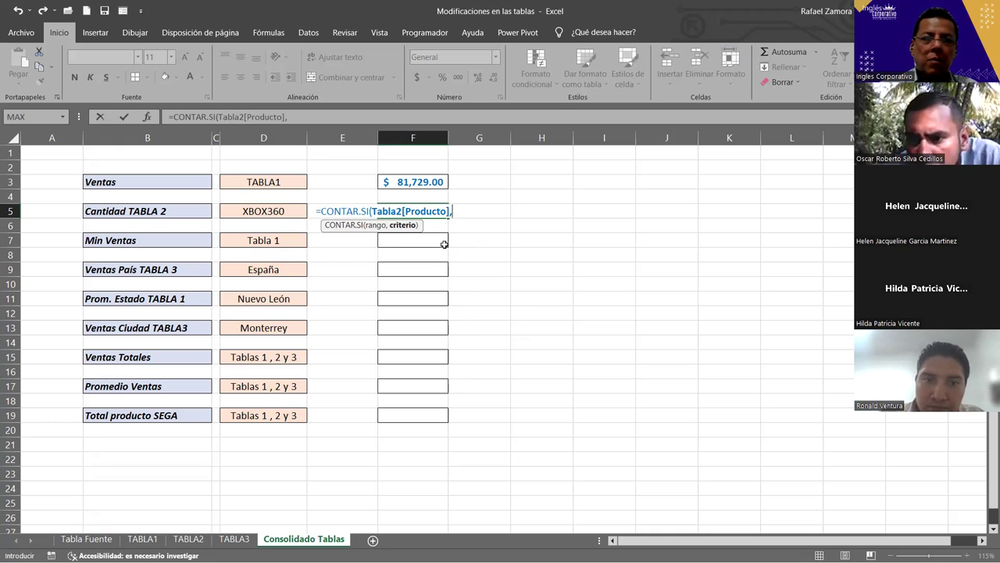
pyautogui.click(269, 210)
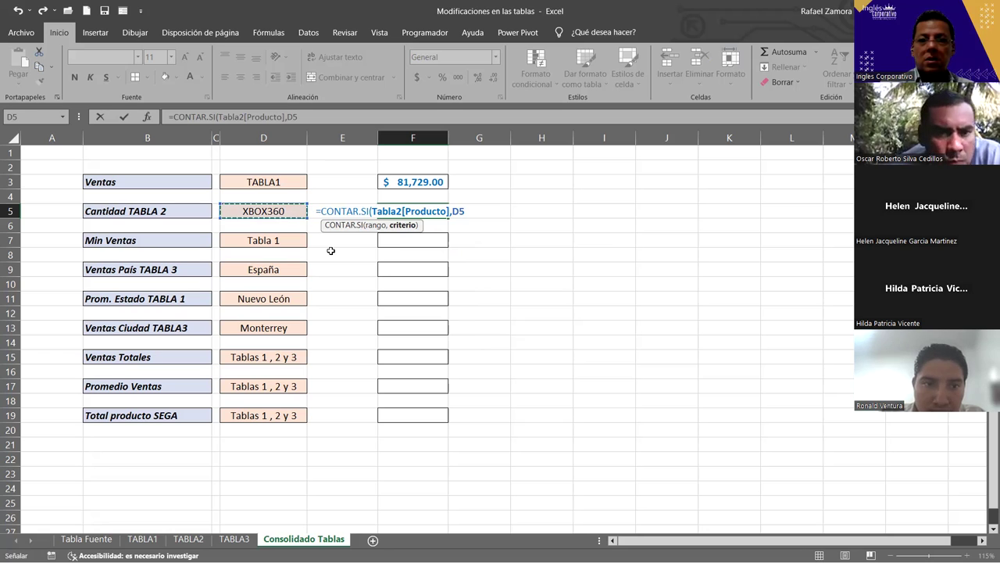
pyautogui.press('Return')
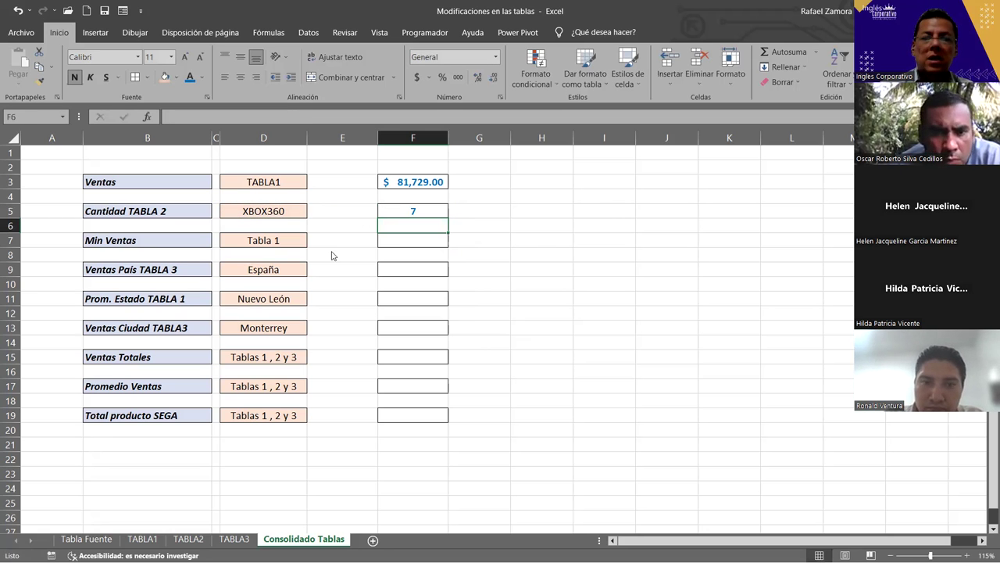
pyautogui.click(286, 212)
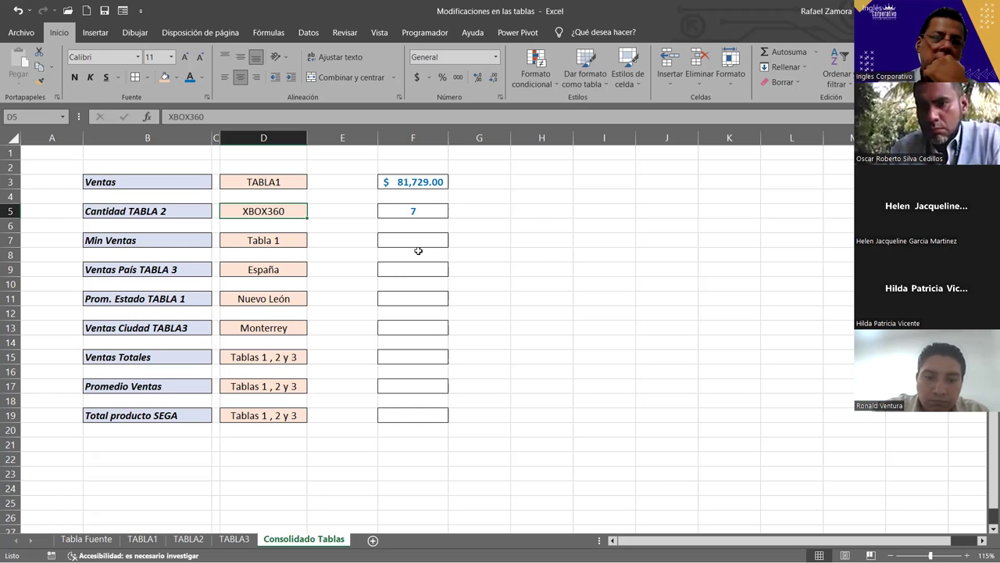
pyautogui.click(144, 539)
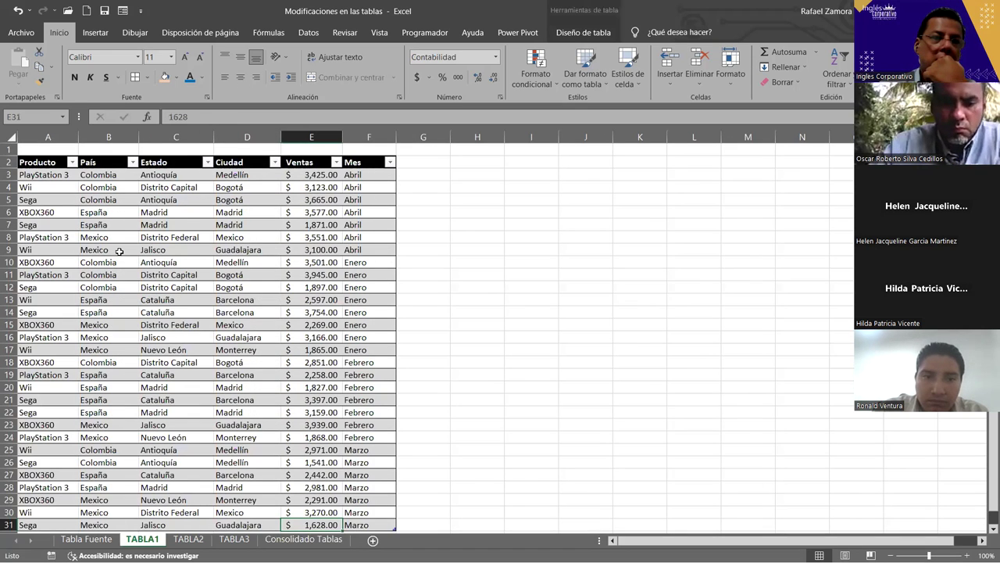
pyautogui.keyDown('ctrl'); pyautogui.scroll(-1, 125, 264); pyautogui.keyUp('ctrl')
pyautogui.scroll(2, 86, 437)
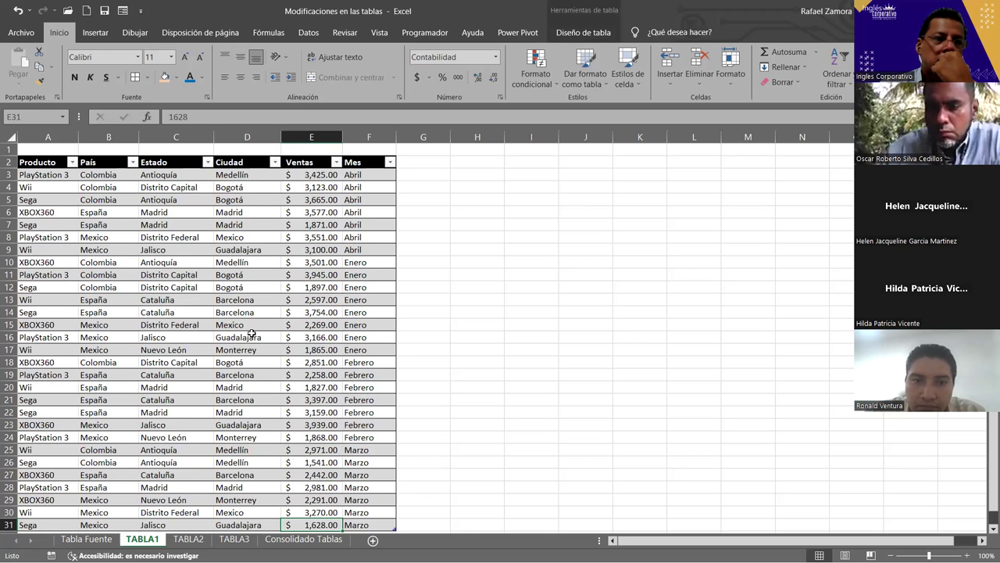
pyautogui.scroll(-3, 253, 331)
pyautogui.scroll(3, 329, 407)
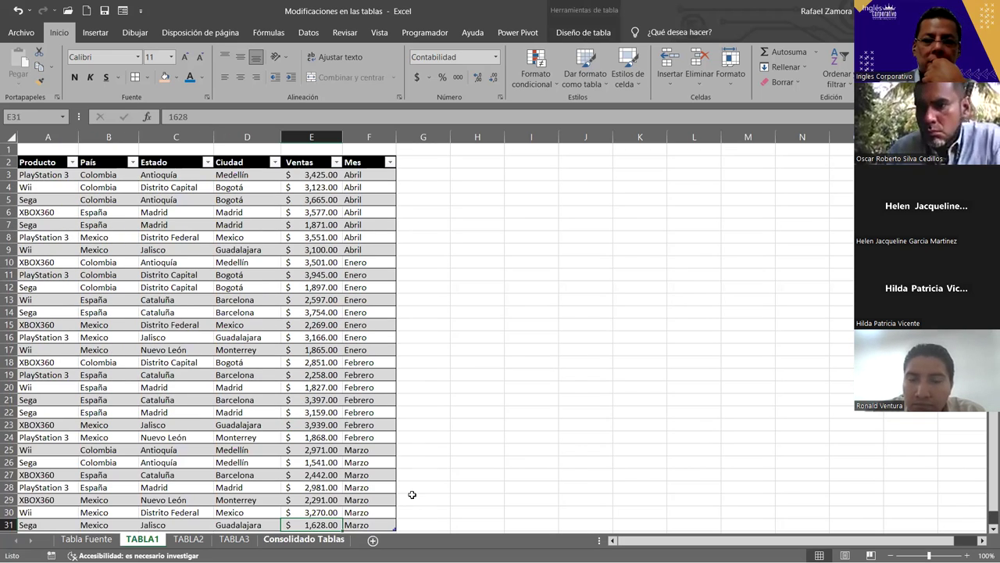
pyautogui.click(303, 539)
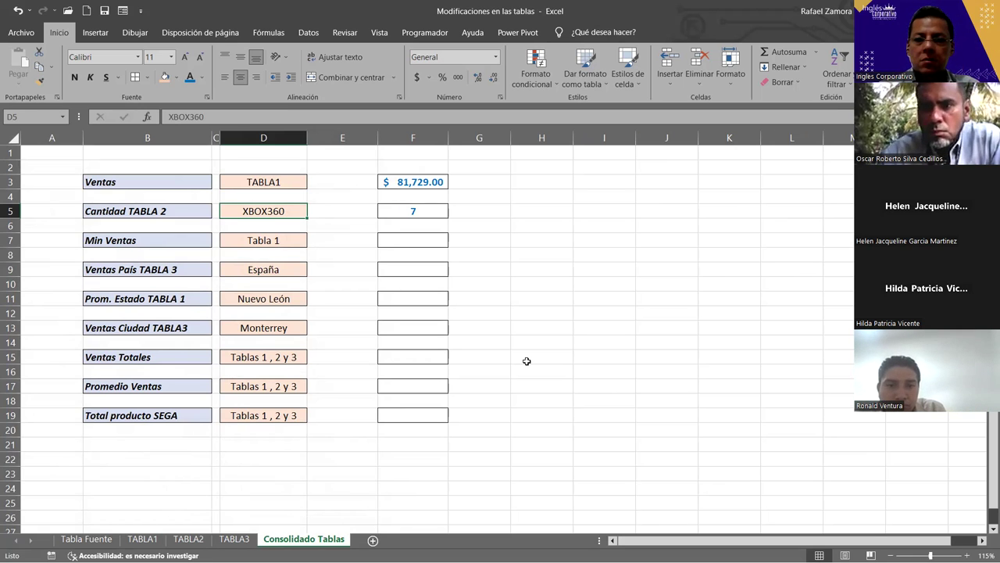
# - Attempt to copy the EN PRACTICA banner, cancelling and undoing the stray cell copy-paste
pyautogui.click(93, 538)
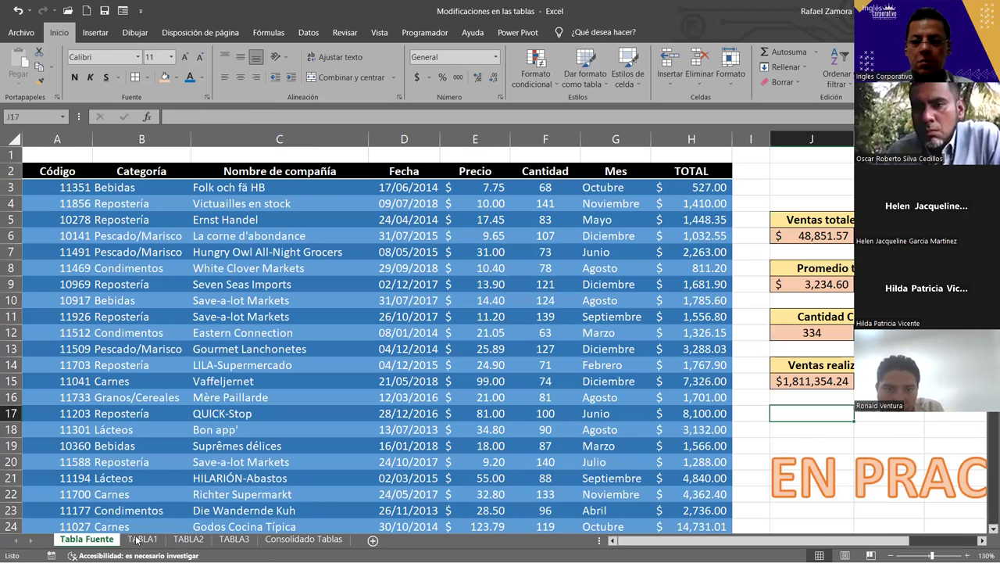
pyautogui.click(797, 440)
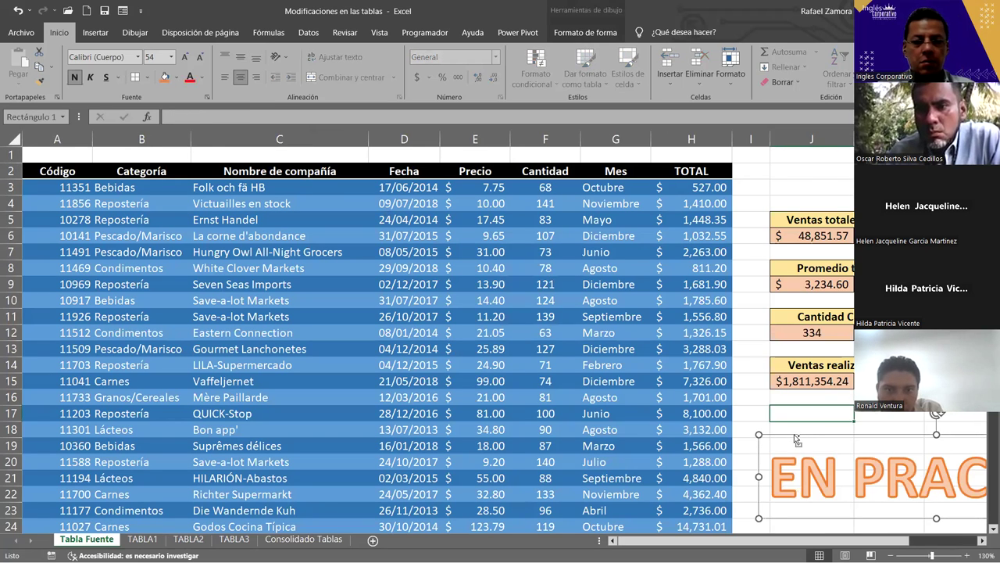
pyautogui.hotkey('ctrl', 'pagedown')
pyautogui.hotkey('ctrl', 'pagedown')
pyautogui.hotkey('ctrl', 'pagedown')
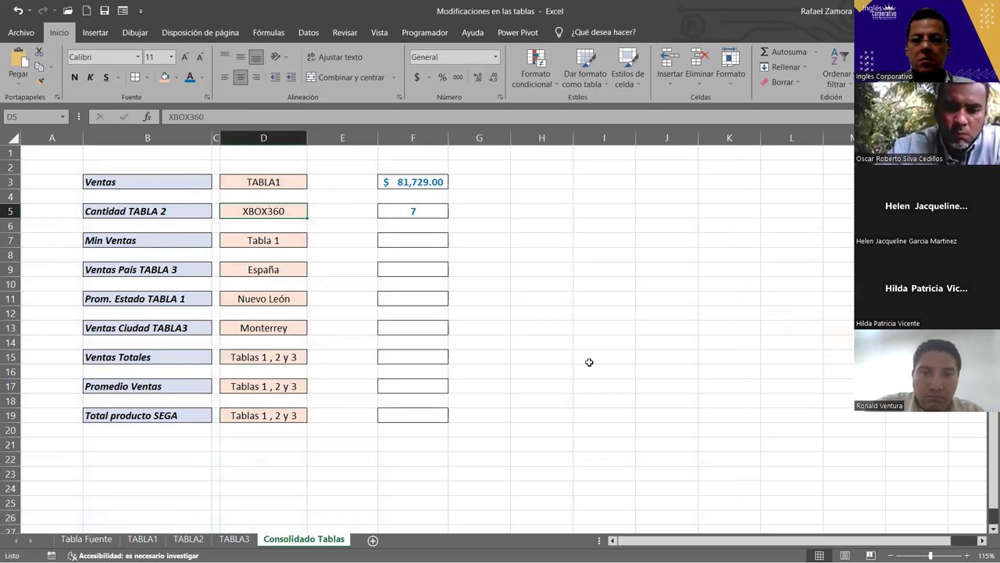
pyautogui.hotkey('ctrl', 'c')
pyautogui.hotkey('ctrl', 'v')
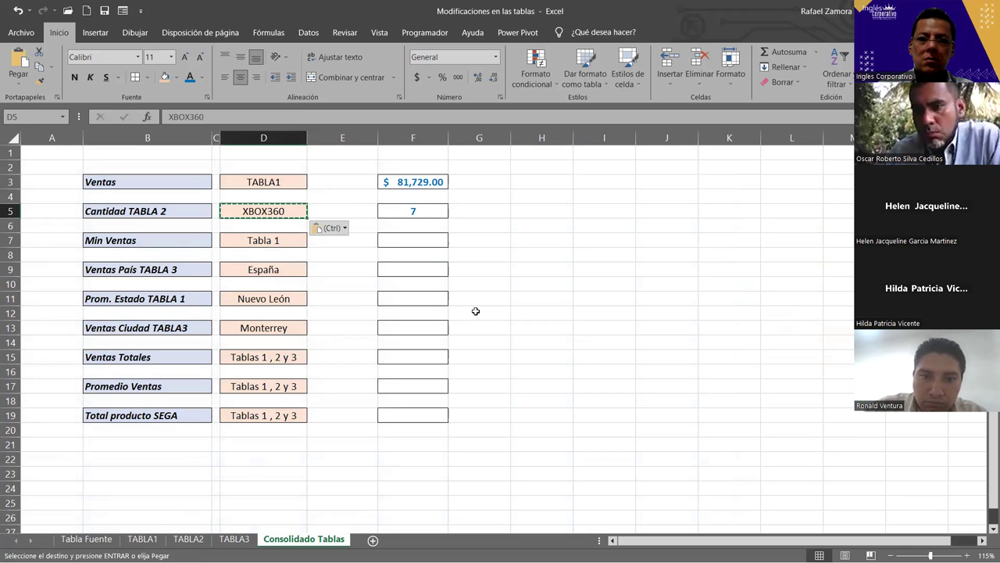
pyautogui.click(473, 310)
pyautogui.press('Escape')
pyautogui.click(86, 539)
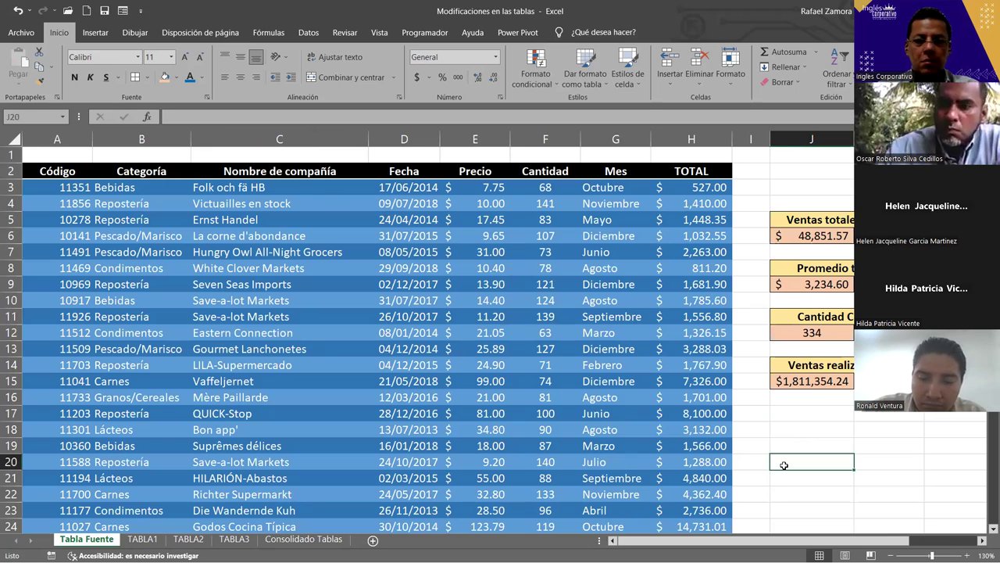
pyautogui.click(765, 426)
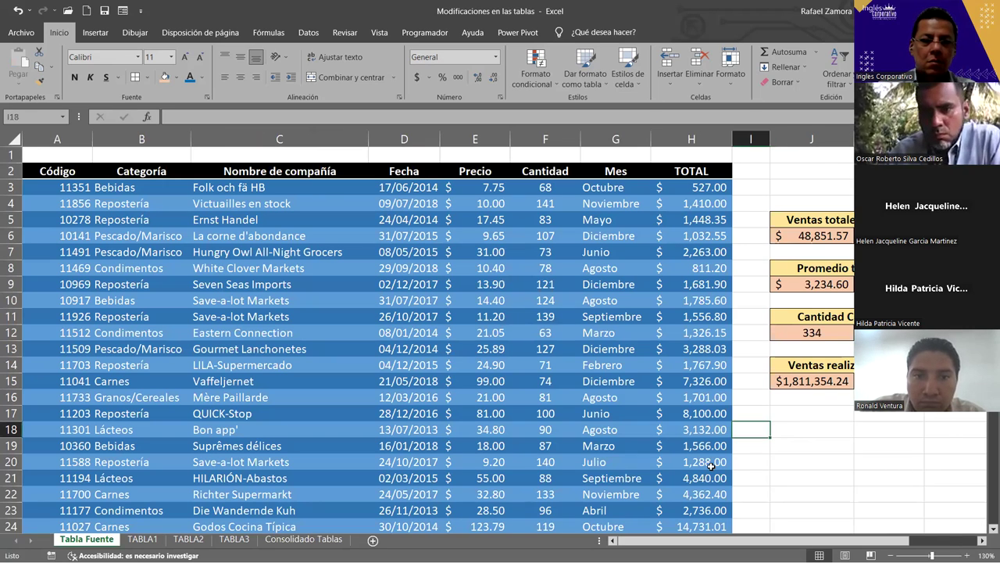
pyautogui.click(303, 539)
pyautogui.click(590, 342)
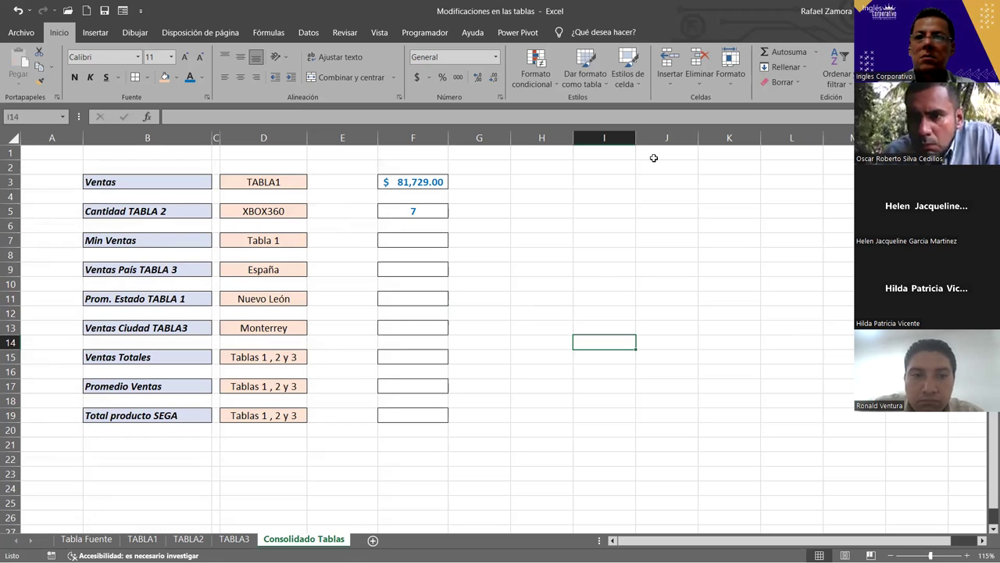
pyautogui.hotkey('ctrl', 'z')
pyautogui.hotkey('ctrl', 'c')
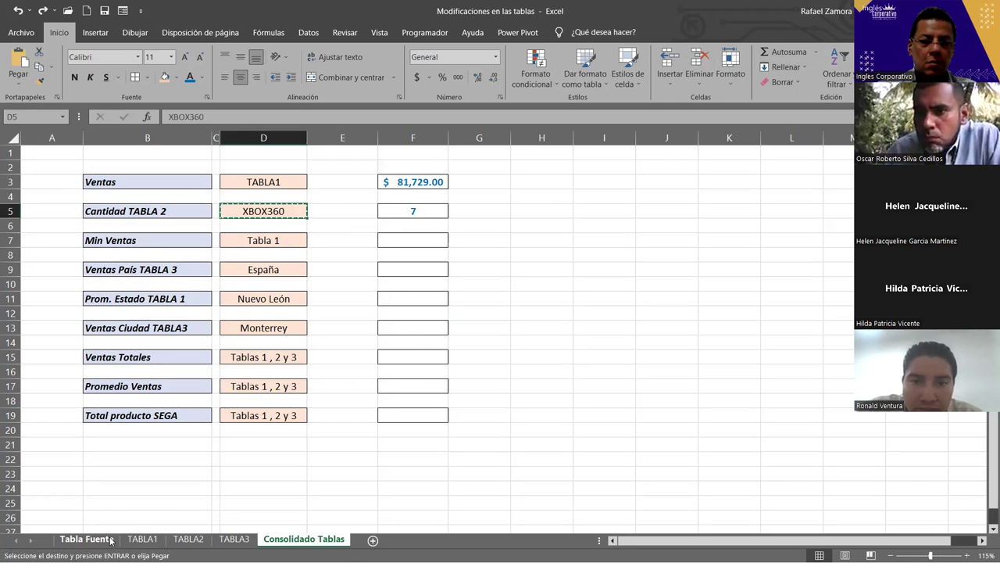
# - Paste the EN PRACTICA banner at H17 on Consolidado Tablas and open its text colour choices
pyautogui.click(111, 540)
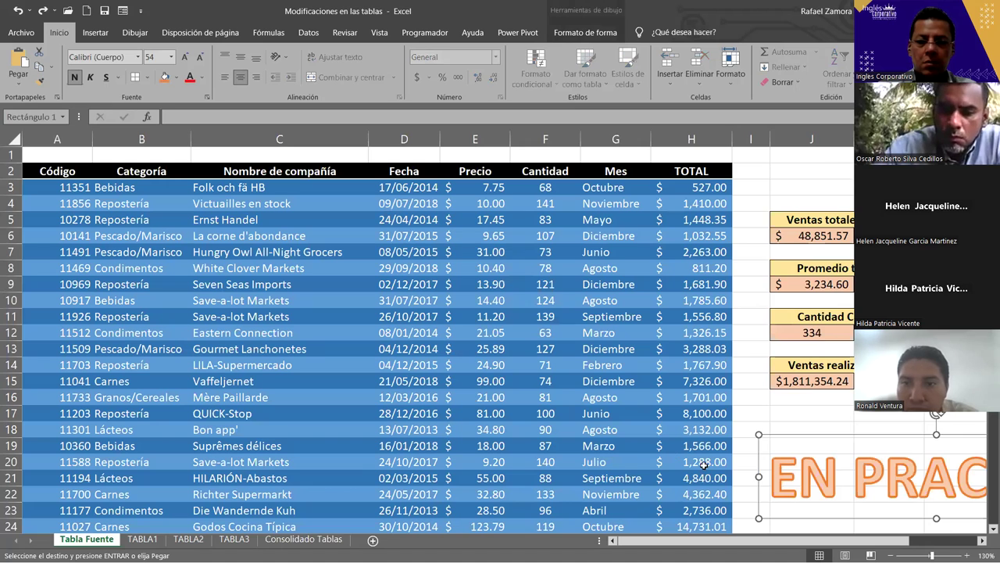
pyautogui.click(303, 540)
pyautogui.click(559, 380)
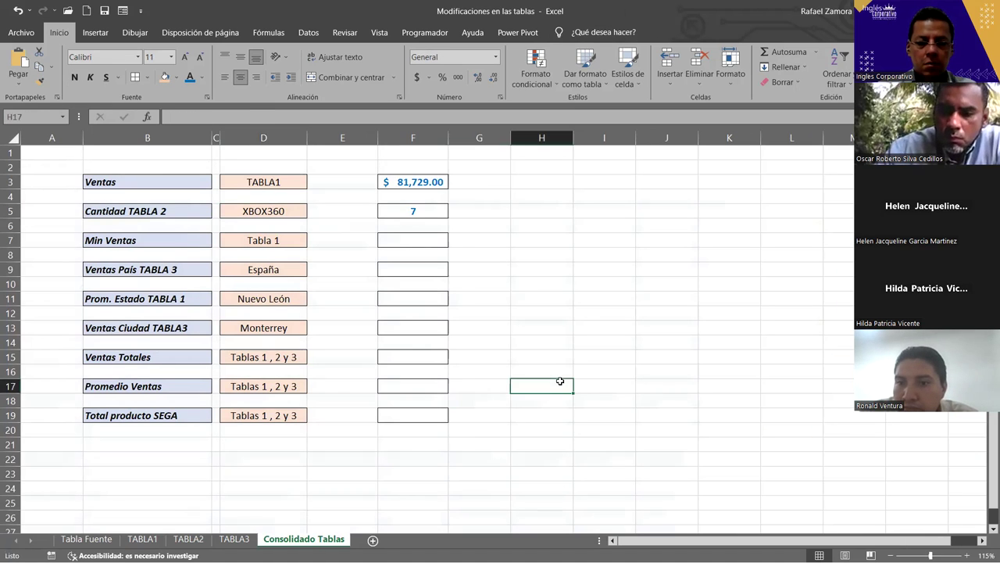
pyautogui.hotkey('ctrl', 'v')
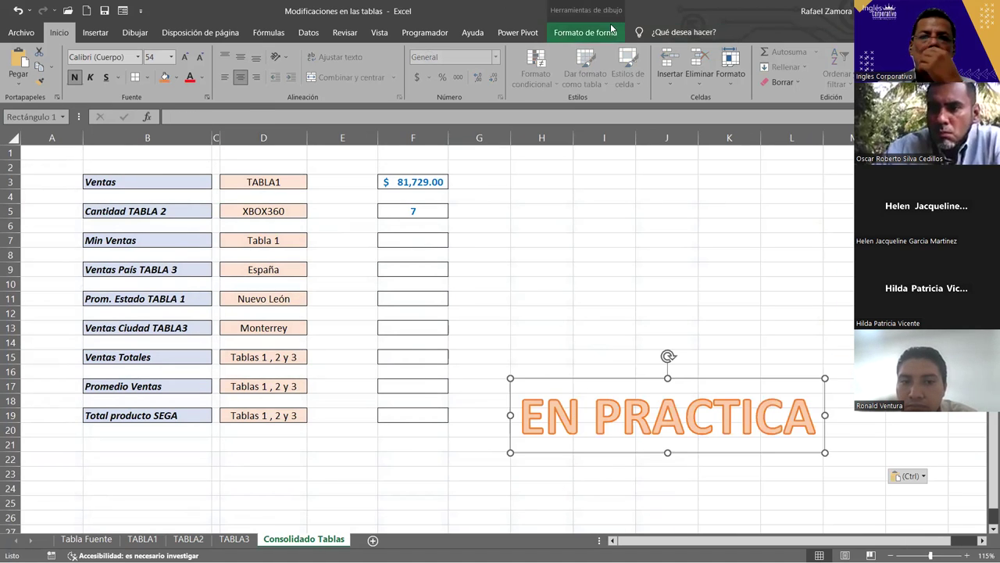
pyautogui.click(612, 28)
pyautogui.click(568, 55)
# - Colour the EN PRACTICA banner text red
pyautogui.click(544, 168)
pyautogui.click(604, 254)
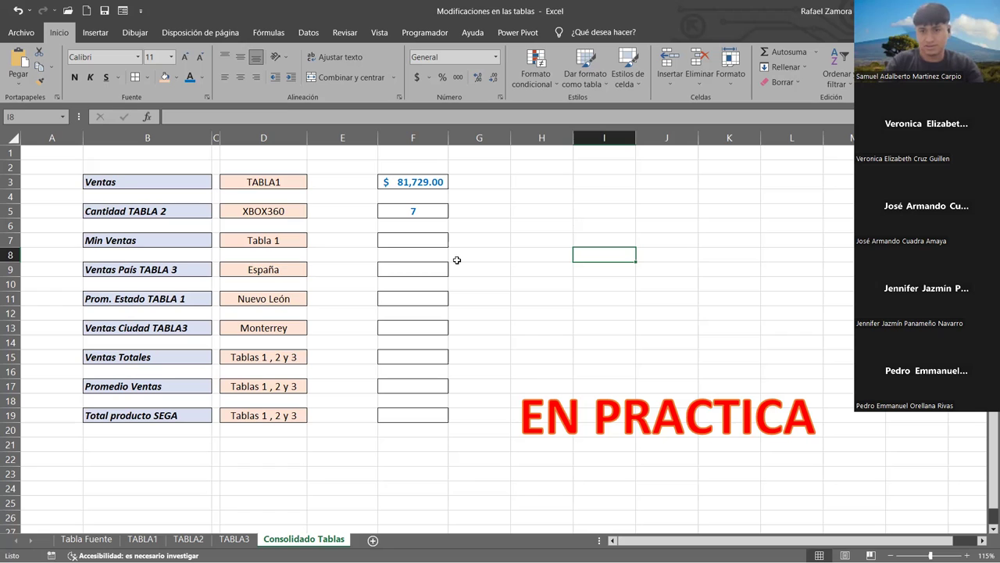
pyautogui.click(440, 240)
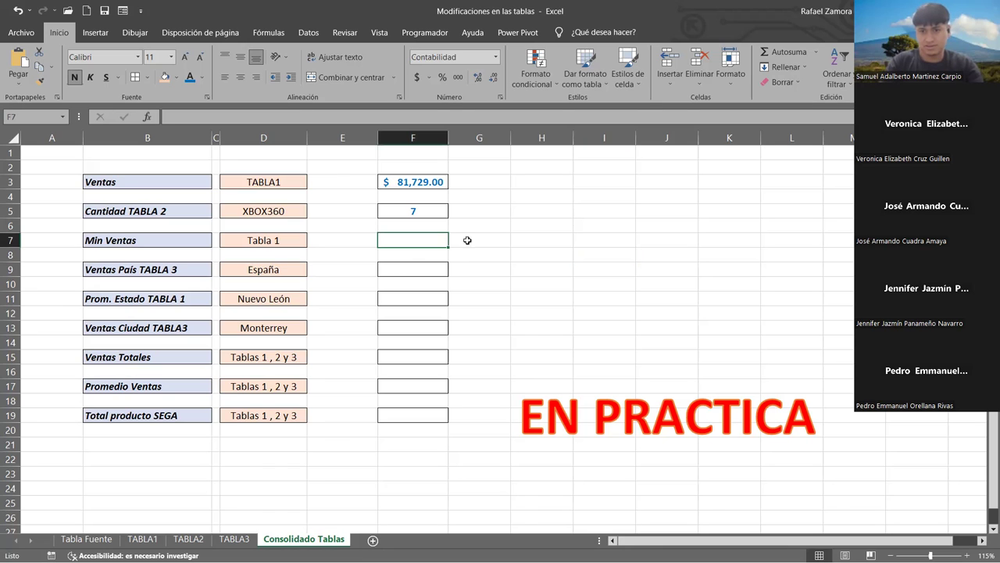
pyautogui.click(417, 268)
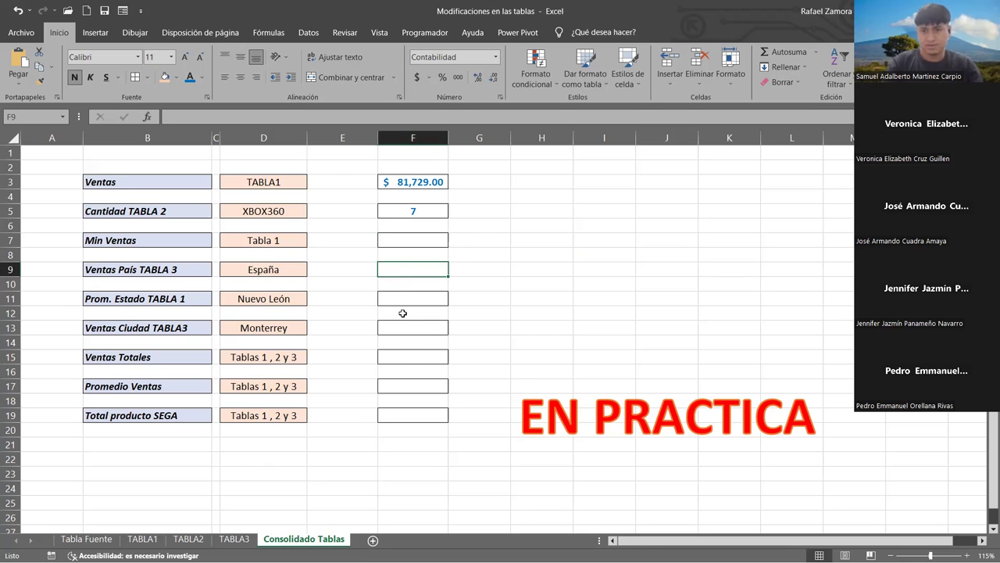
pyautogui.click(421, 236)
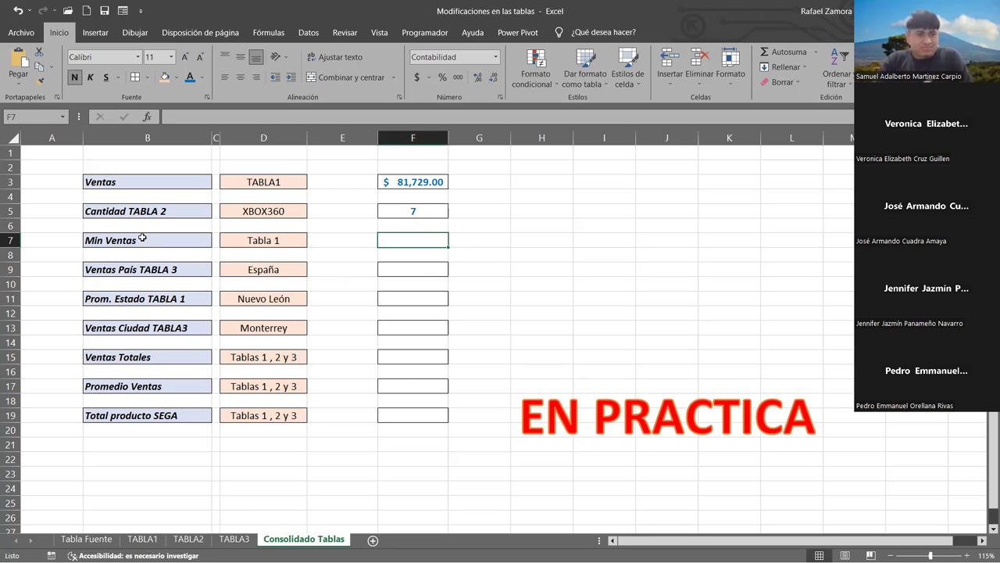
pyautogui.click(142, 538)
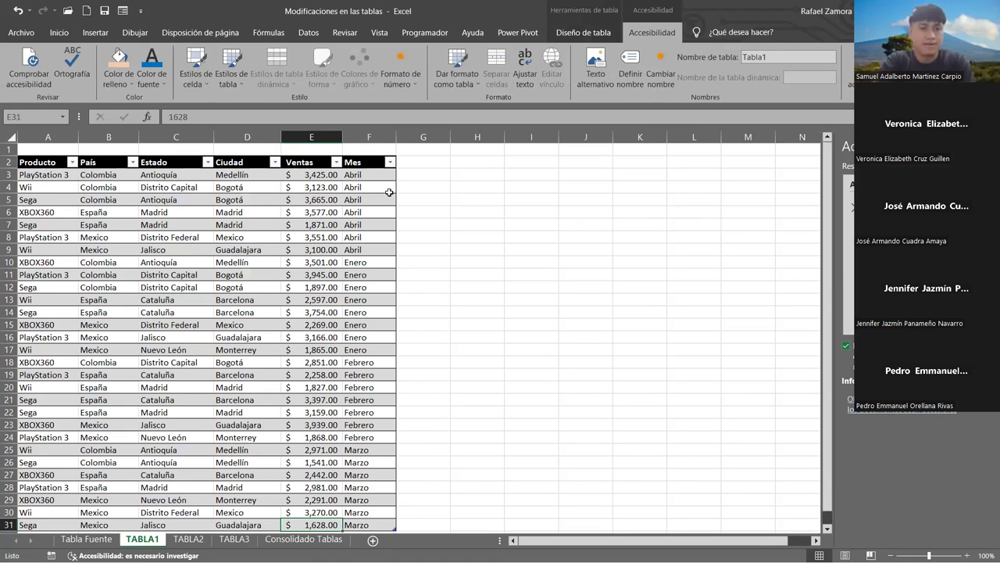
pyautogui.moveTo(319, 175); pyautogui.dragTo(313, 524)
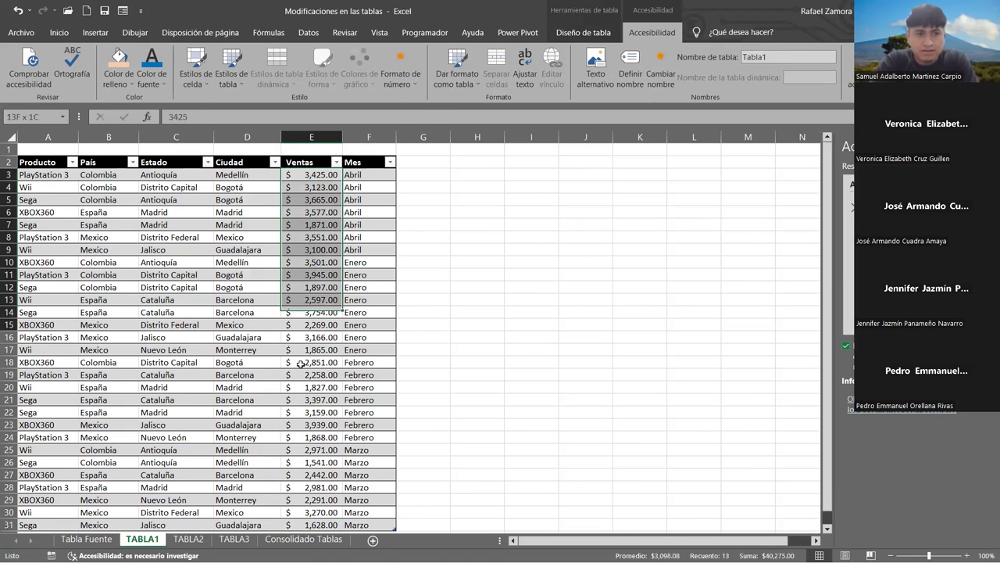
pyautogui.click(477, 349)
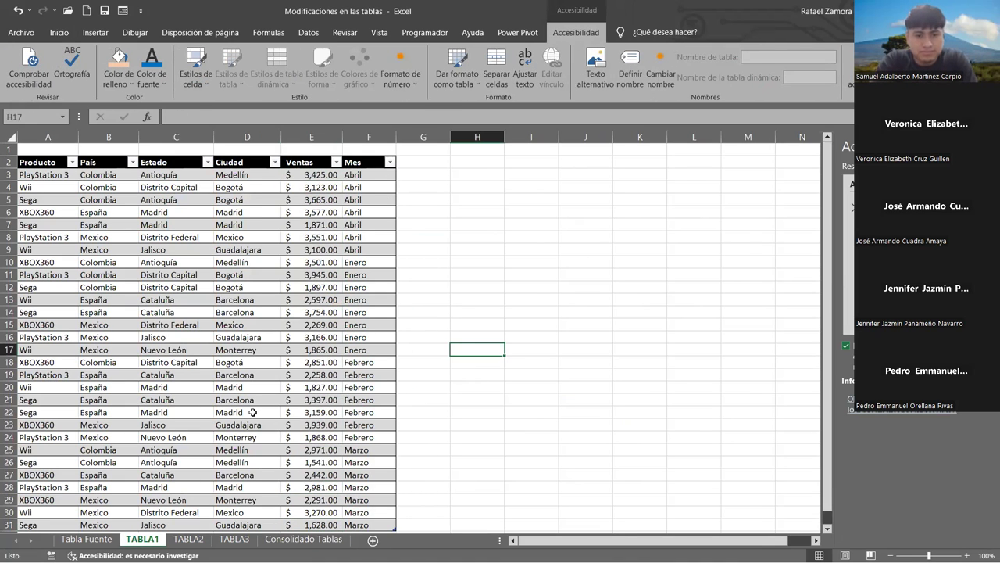
pyautogui.click(297, 538)
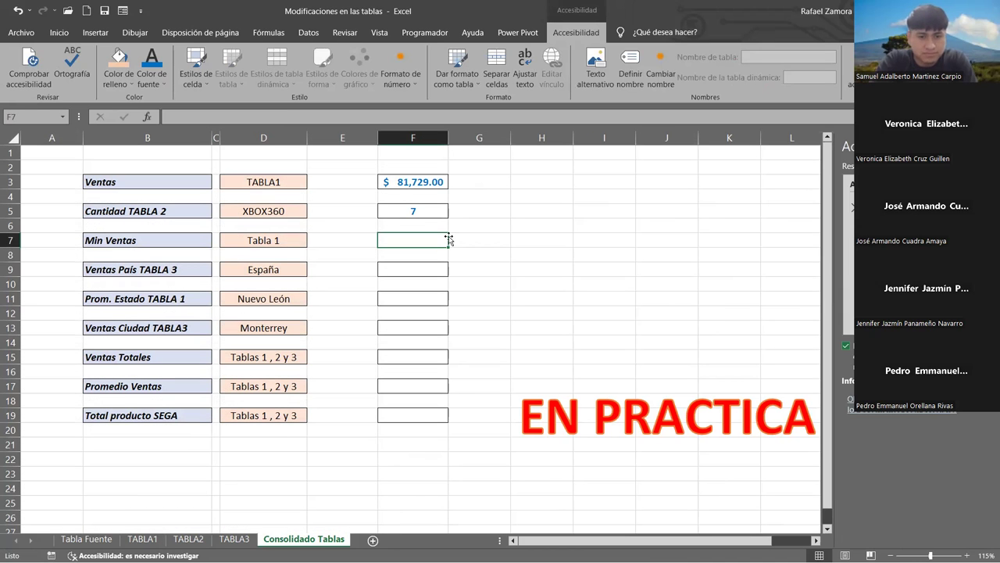
# - Enter =MIN(Tabla1[Ventas]) in F7, giving $ 1,541.00
pyautogui.write('=')
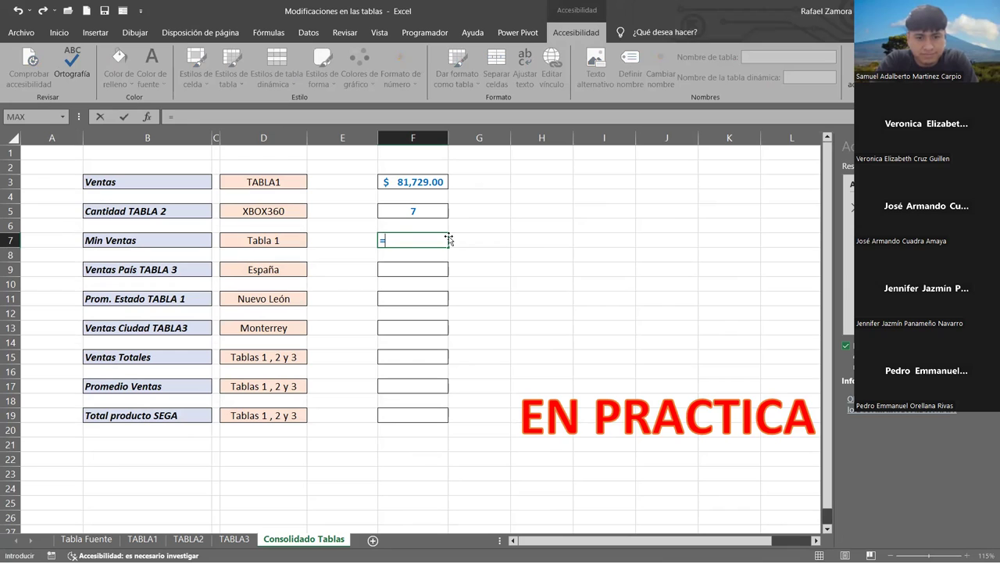
pyautogui.write('MIN(')
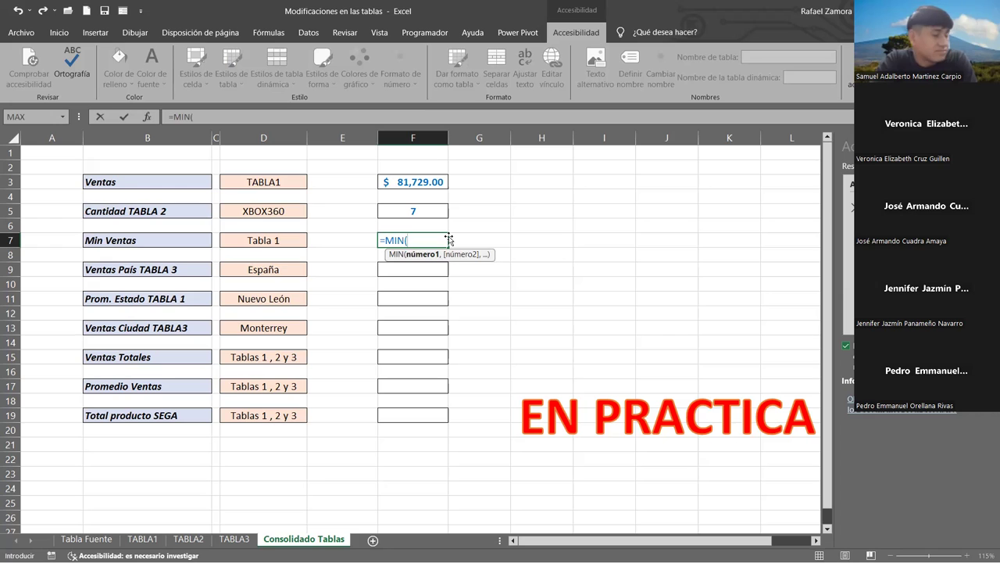
pyautogui.write('TA')
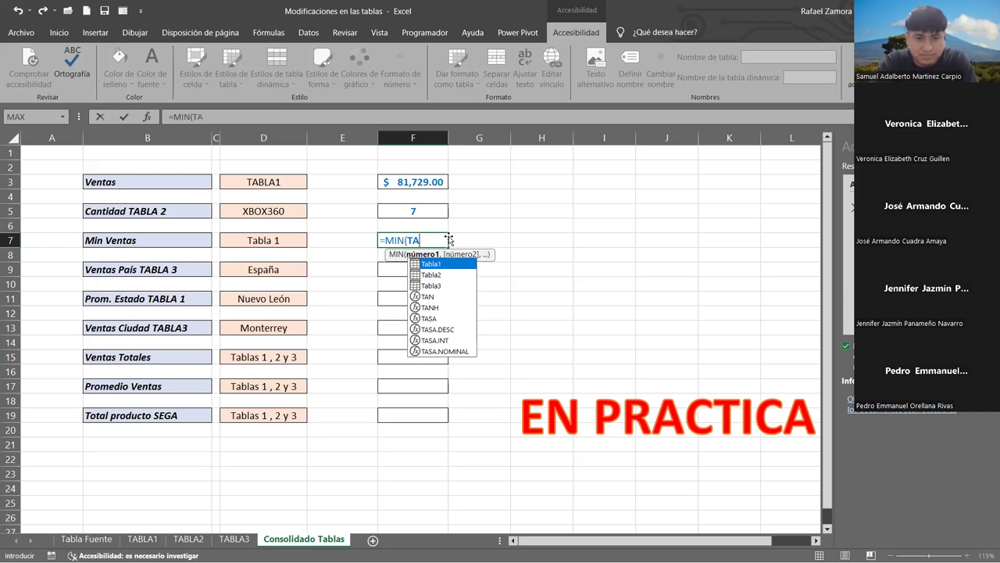
pyautogui.press('Tab')
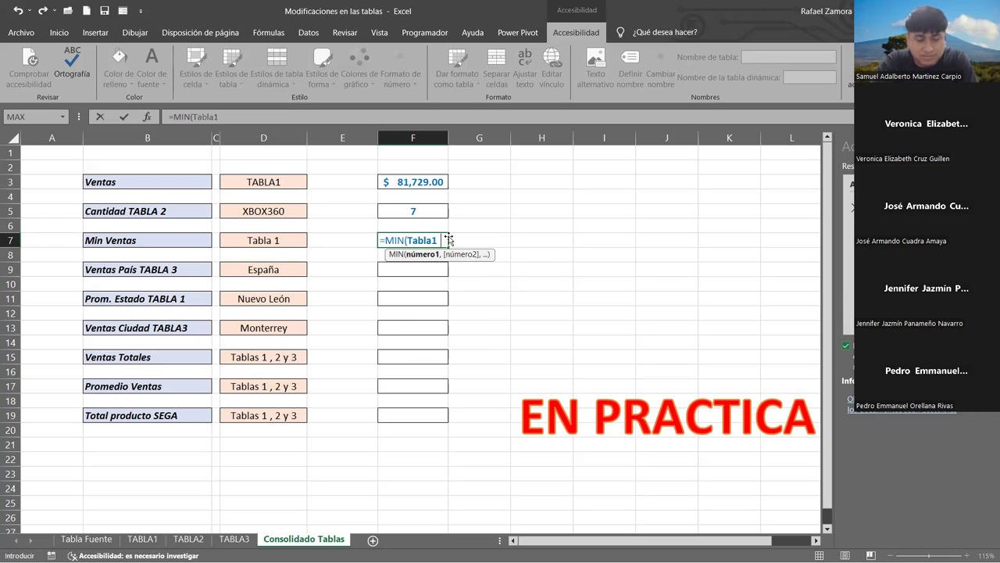
pyautogui.write('[')
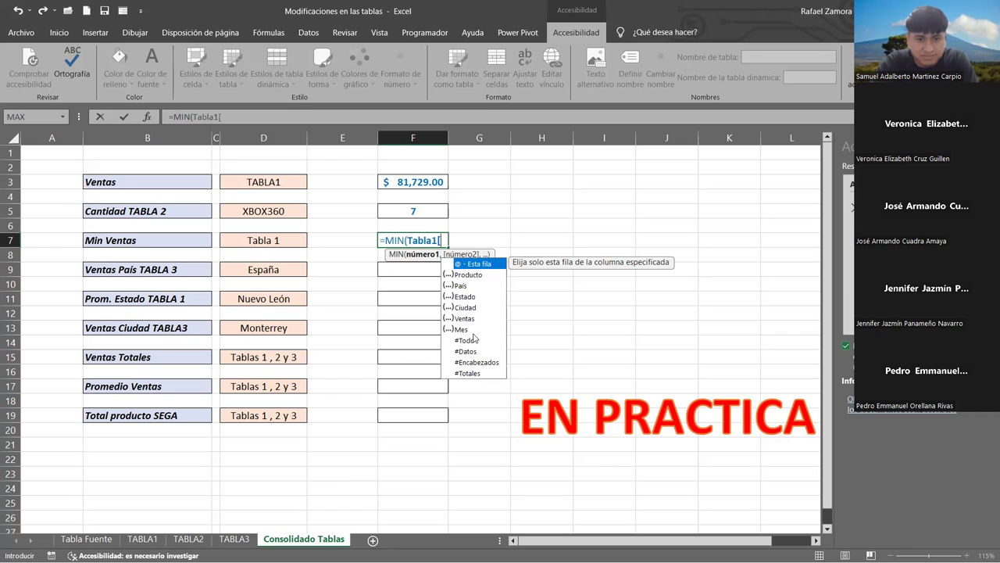
pyautogui.click(469, 319)
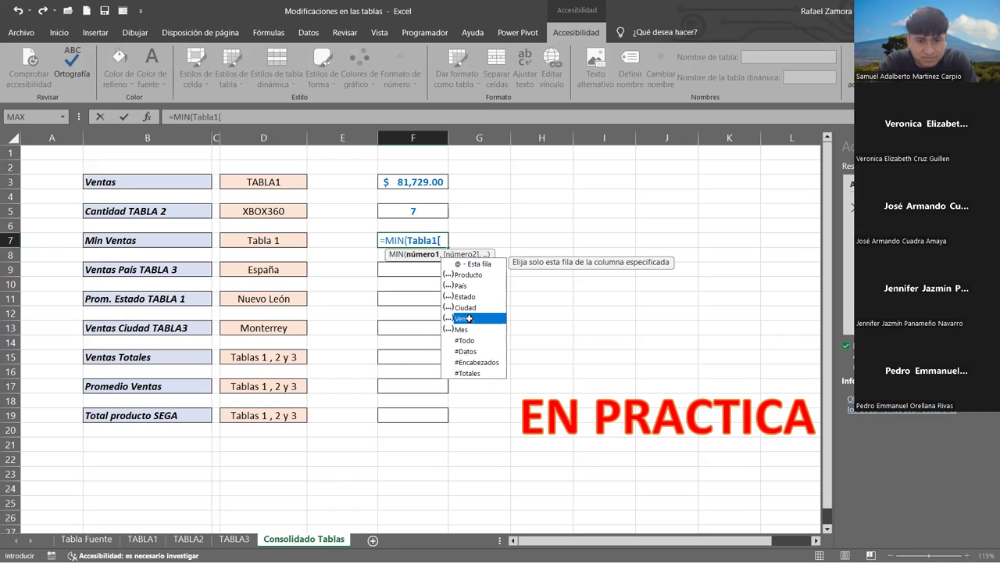
pyautogui.doubleClick(468, 318)
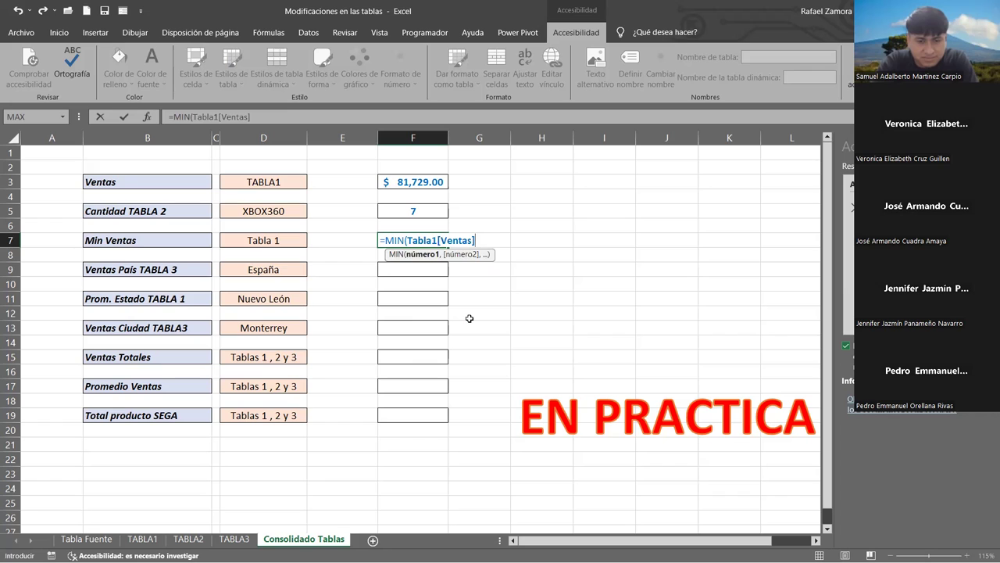
pyautogui.press('Return')
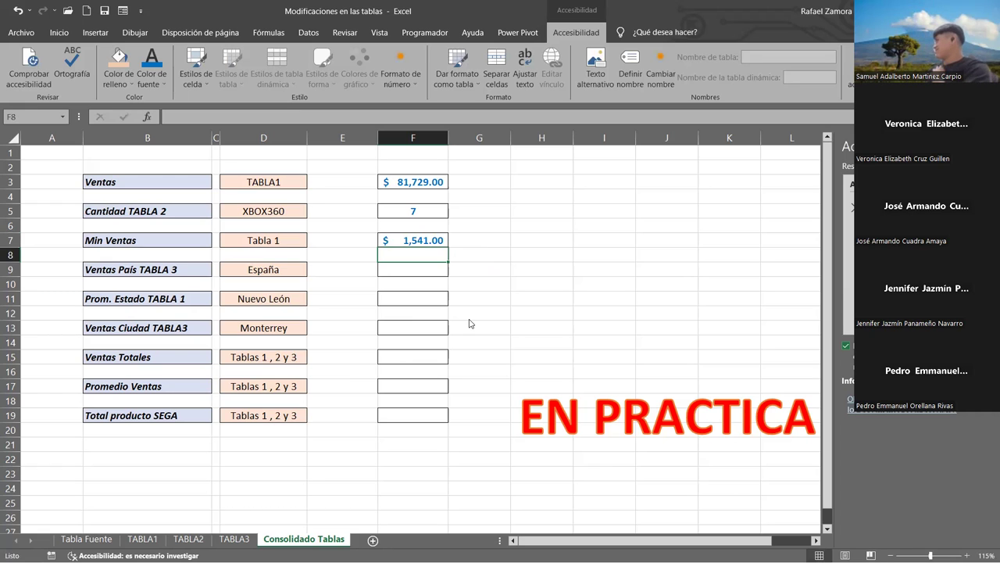
pyautogui.click(425, 241)
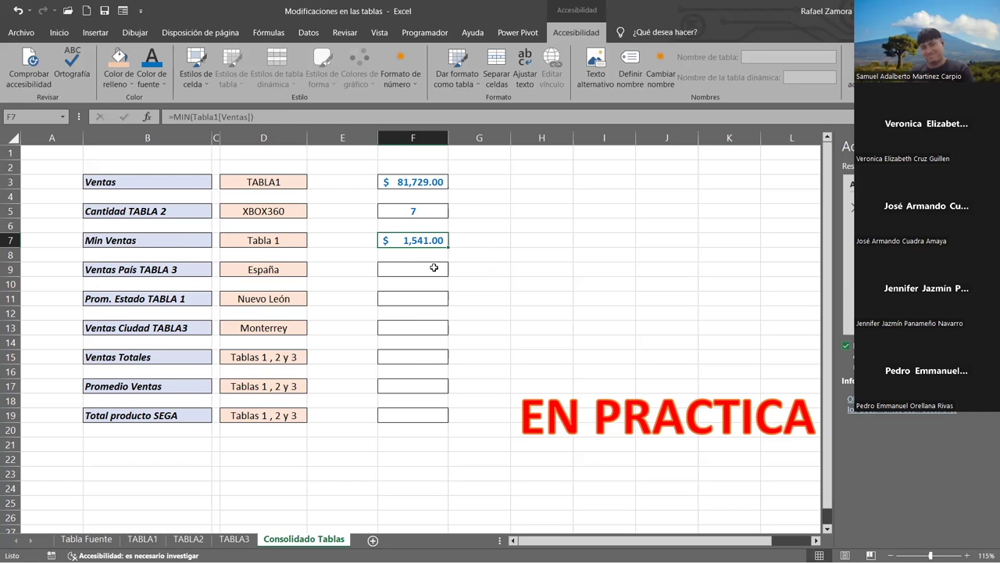
pyautogui.click(146, 539)
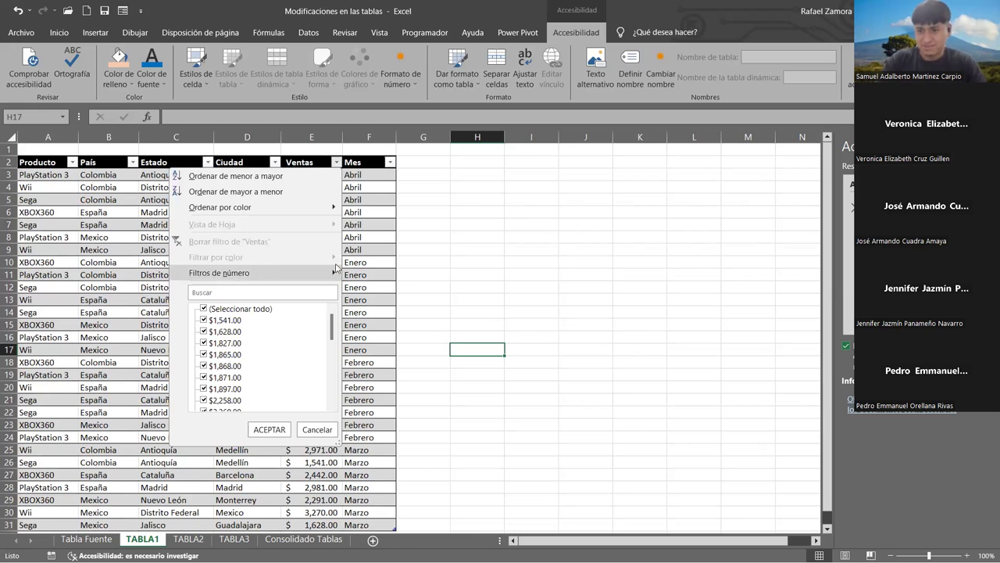
pyautogui.moveTo(336, 268)
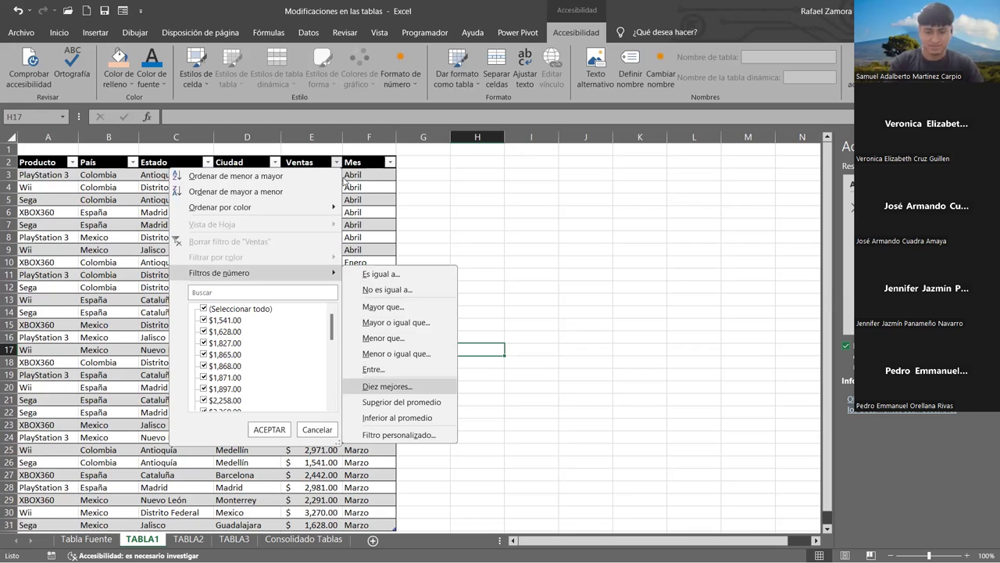
pyautogui.click(387, 386)
pyautogui.press('Tab')
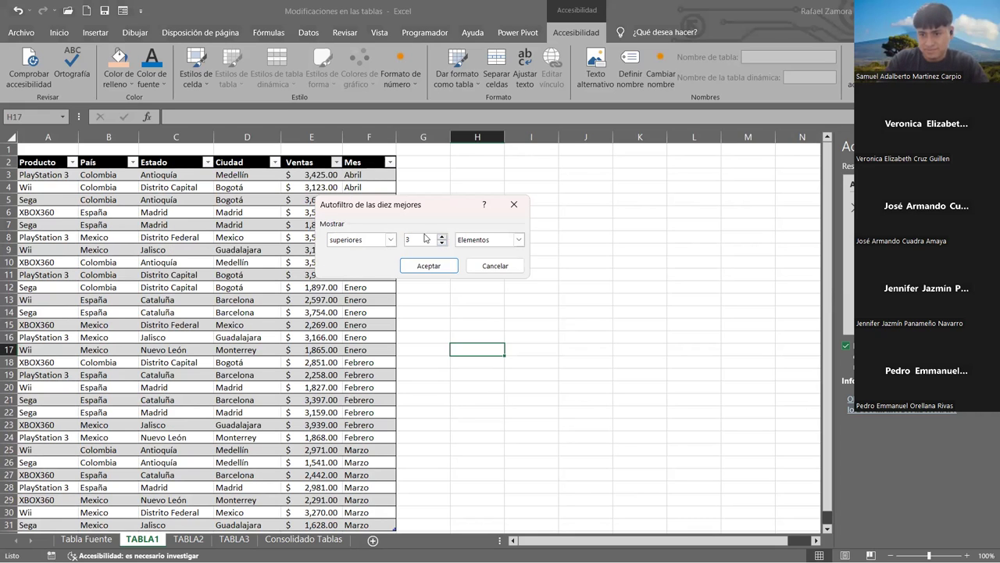
pyautogui.click(442, 266)
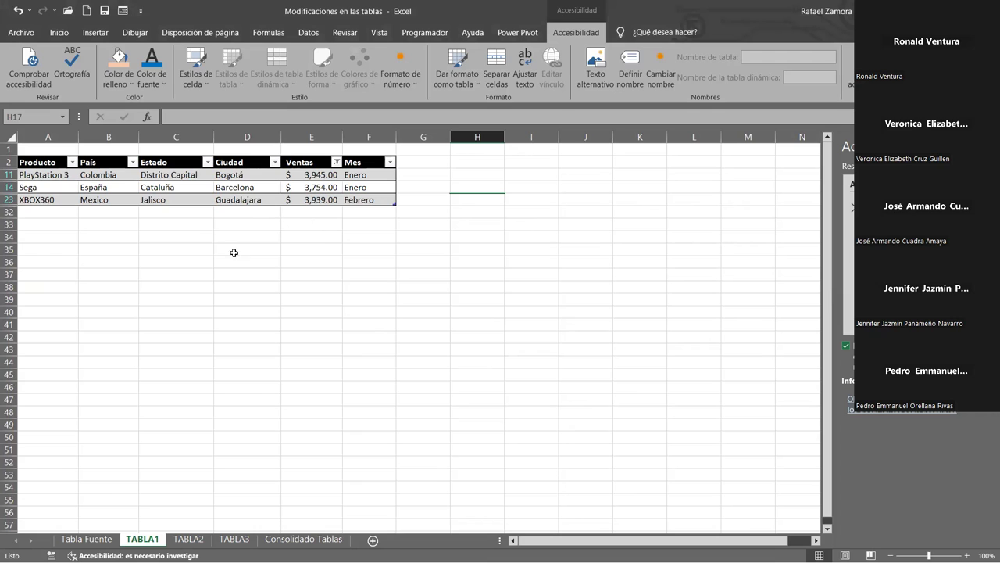
pyautogui.hotkey('ctrl', 'pagedown')
pyautogui.hotkey('ctrl', 'pagedown')
pyautogui.hotkey('ctrl', 'pagedown')
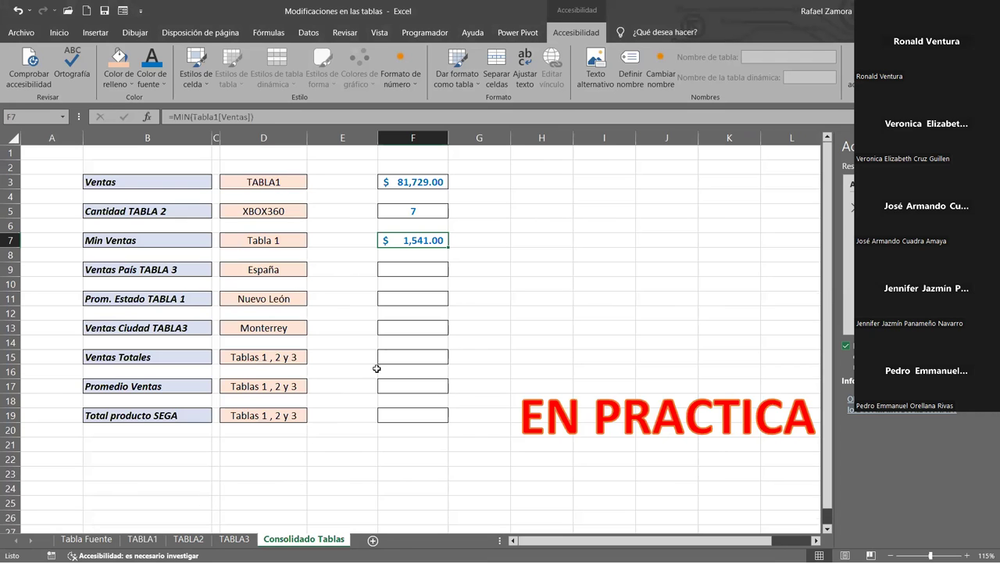
pyautogui.click(143, 539)
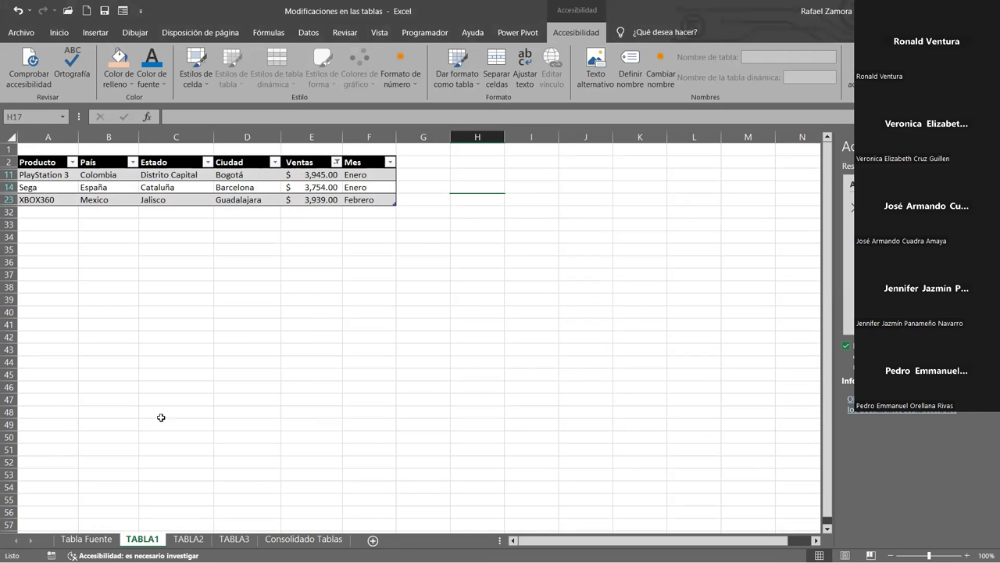
pyautogui.click(336, 162)
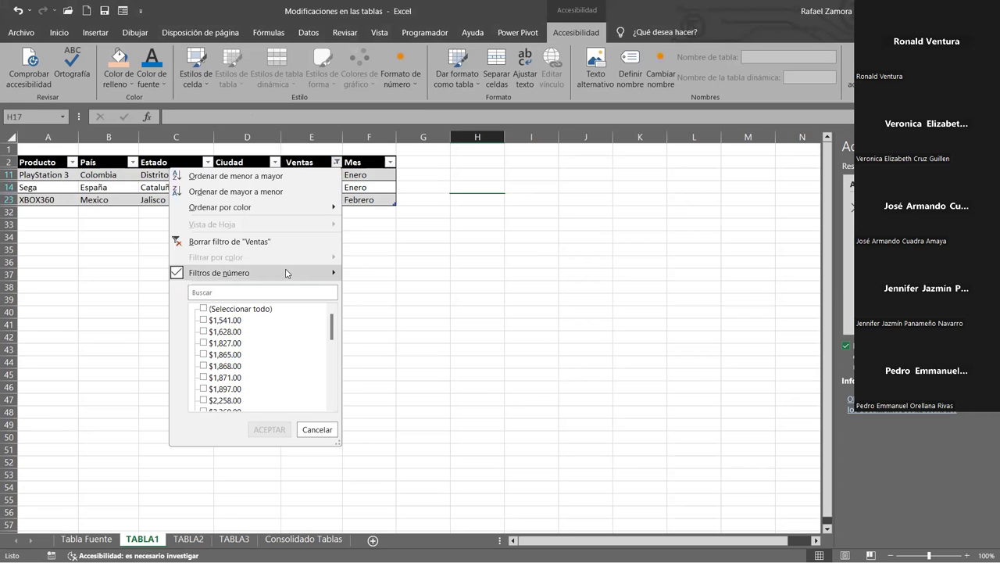
pyautogui.moveTo(286, 272)
pyautogui.click(431, 386)
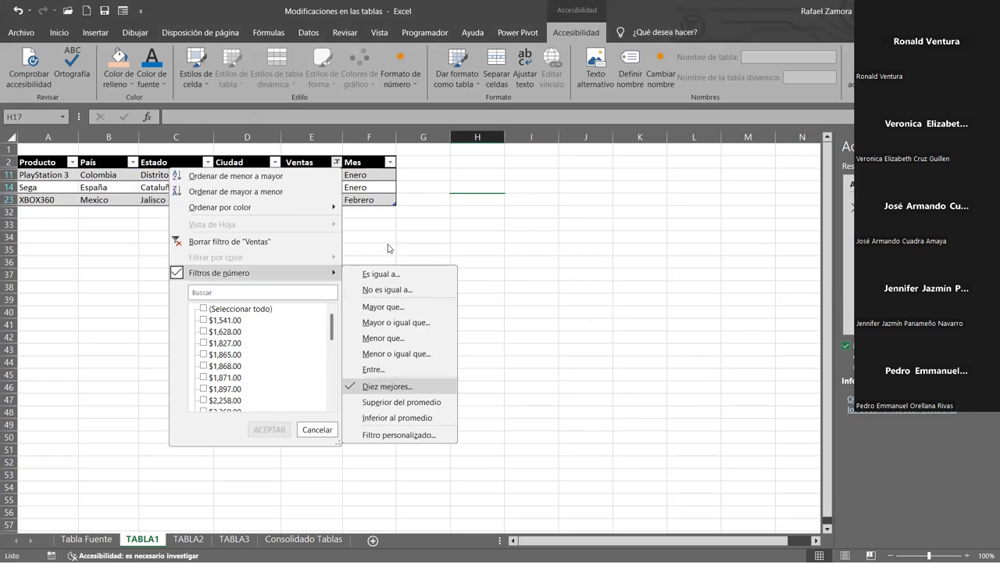
pyautogui.click(390, 239)
pyautogui.click(363, 262)
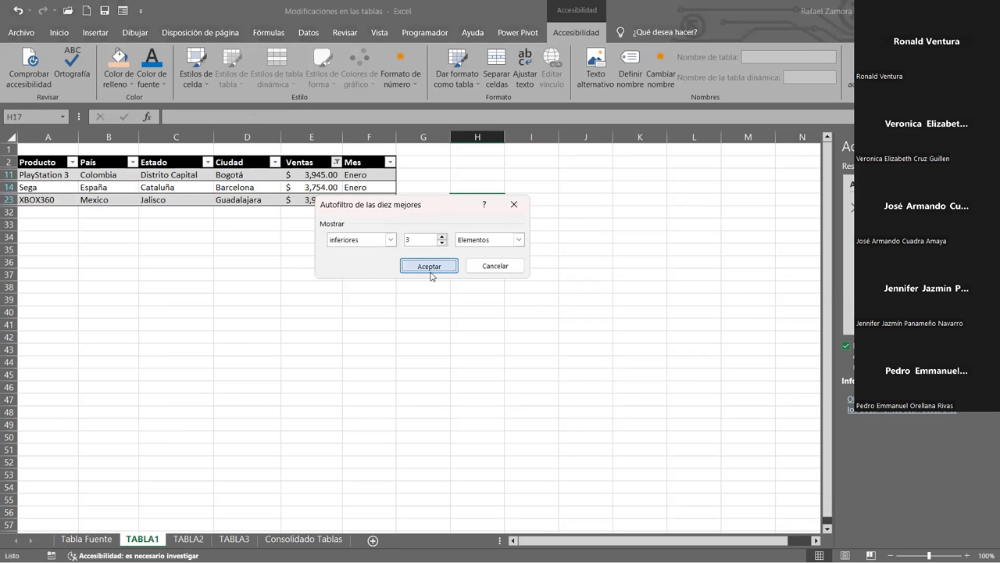
pyautogui.click(430, 267)
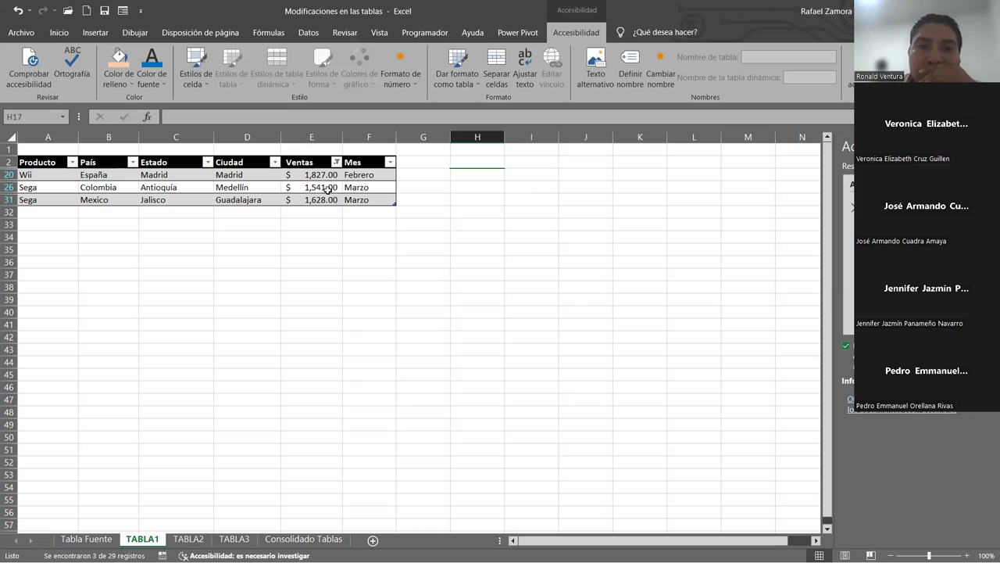
pyautogui.click(337, 161)
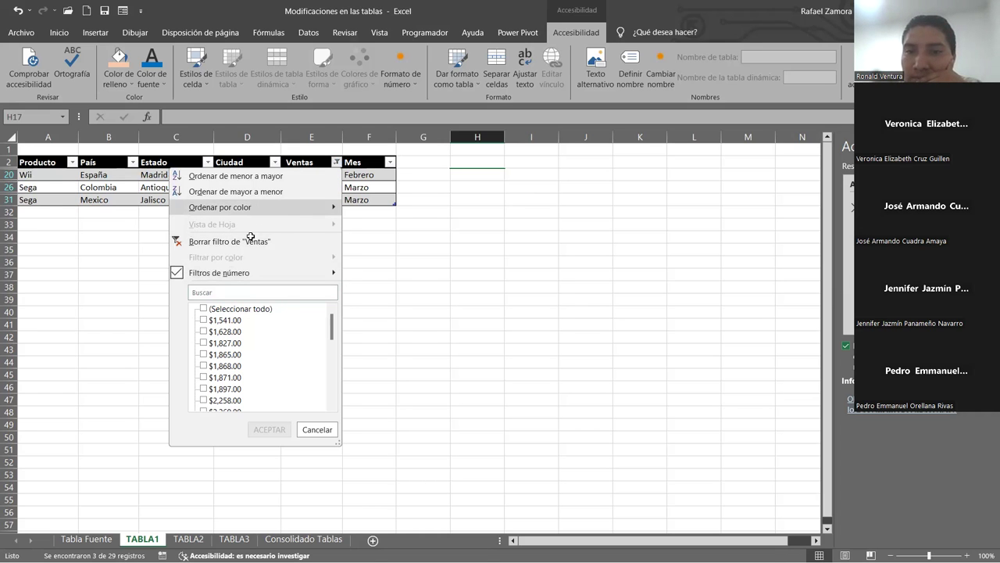
pyautogui.click(250, 239)
pyautogui.click(303, 538)
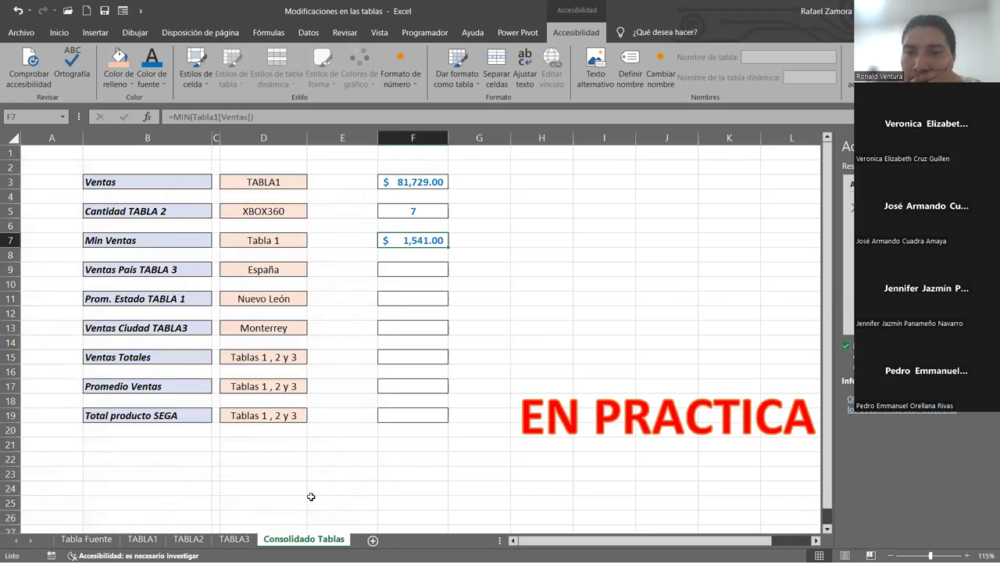
# - In F9 build =SUMAR.SI(Tabla3[País], and pick the España cell D9 as the criterion
pyautogui.click(402, 271)
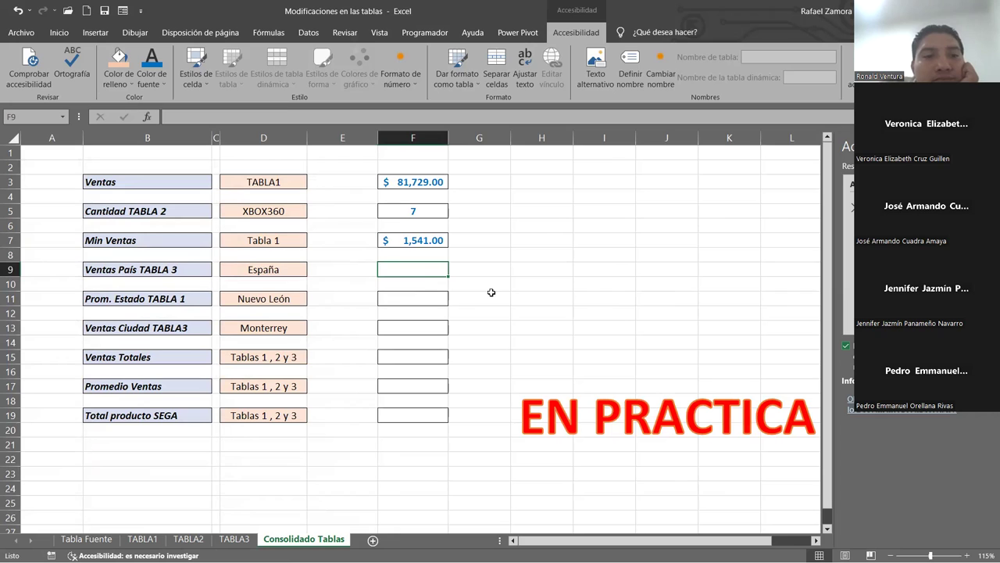
pyautogui.write('=')
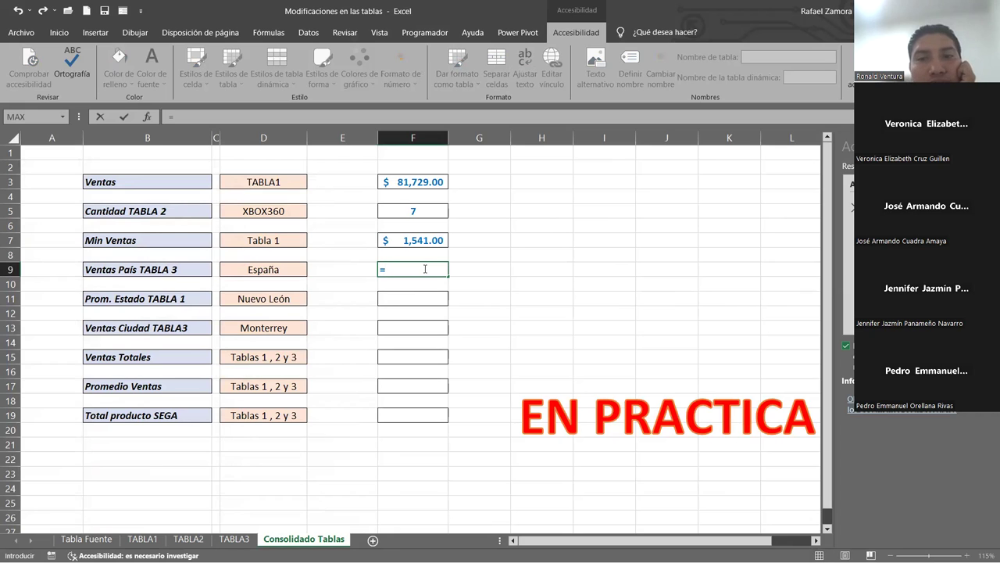
pyautogui.write('SUMA')
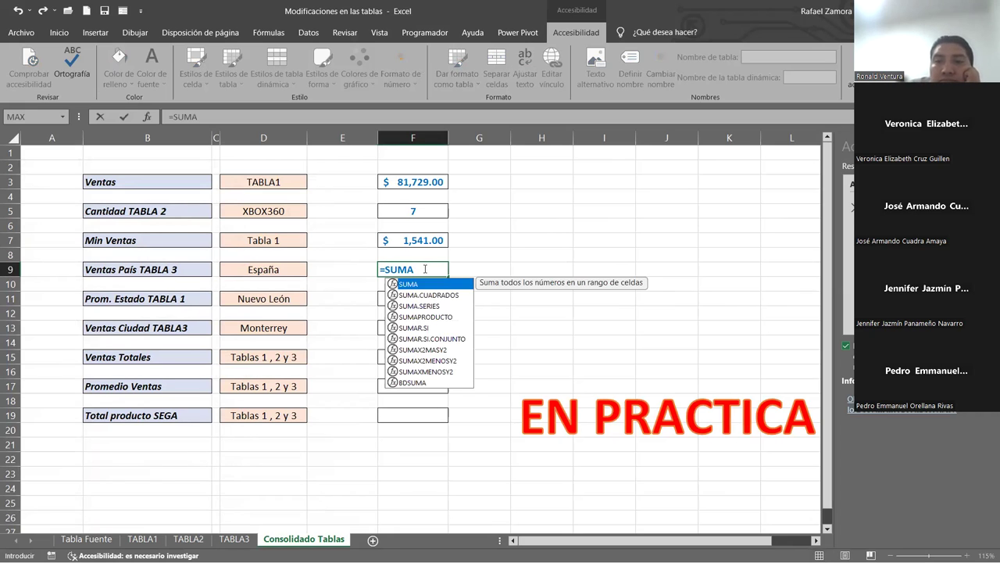
pyautogui.write('R.SI(')
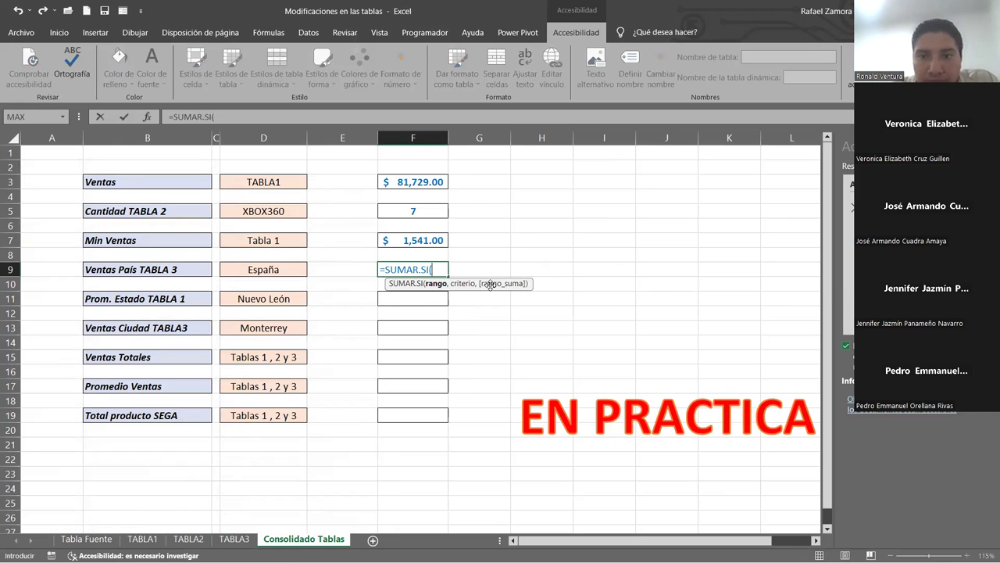
pyautogui.write('TA')
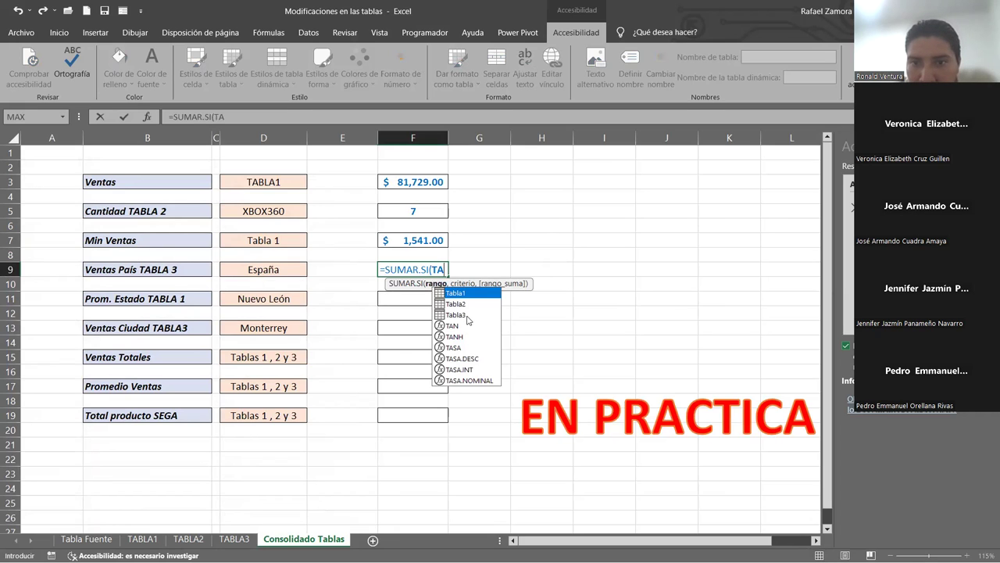
pyautogui.click(468, 318)
pyautogui.doubleClick(466, 316)
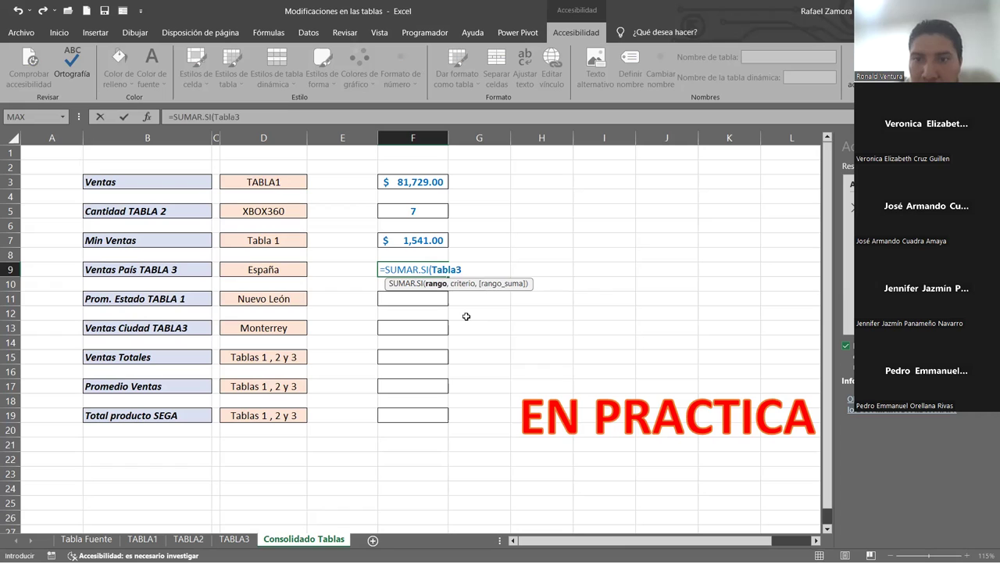
pyautogui.write('[')
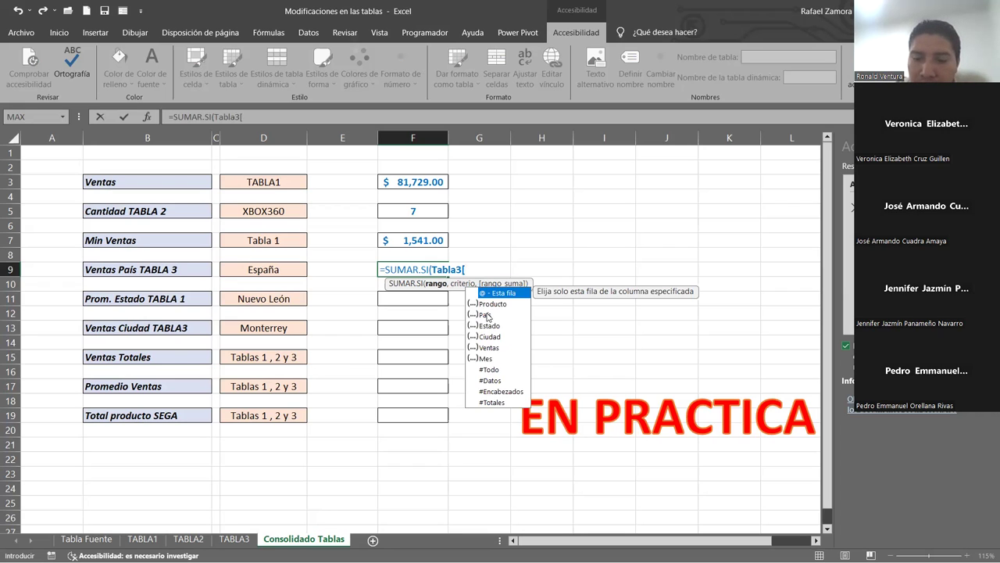
pyautogui.click(487, 316)
pyautogui.doubleClick(486, 313)
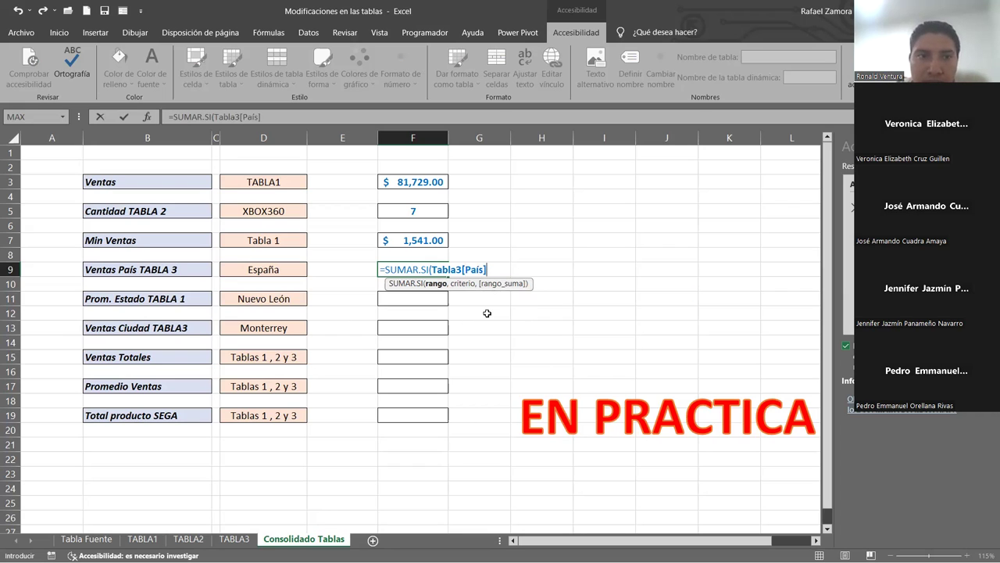
pyautogui.write(',')
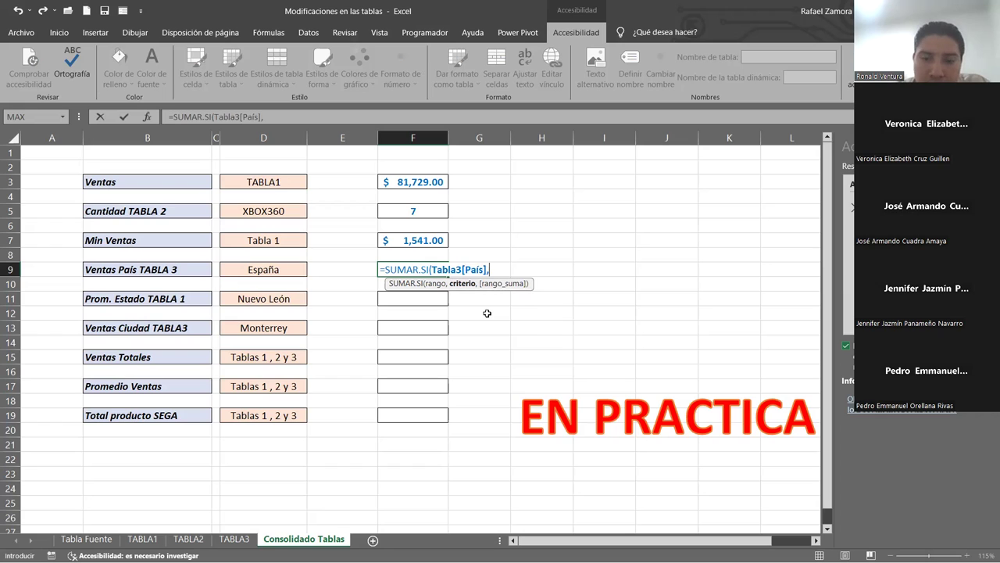
pyautogui.click(274, 275)
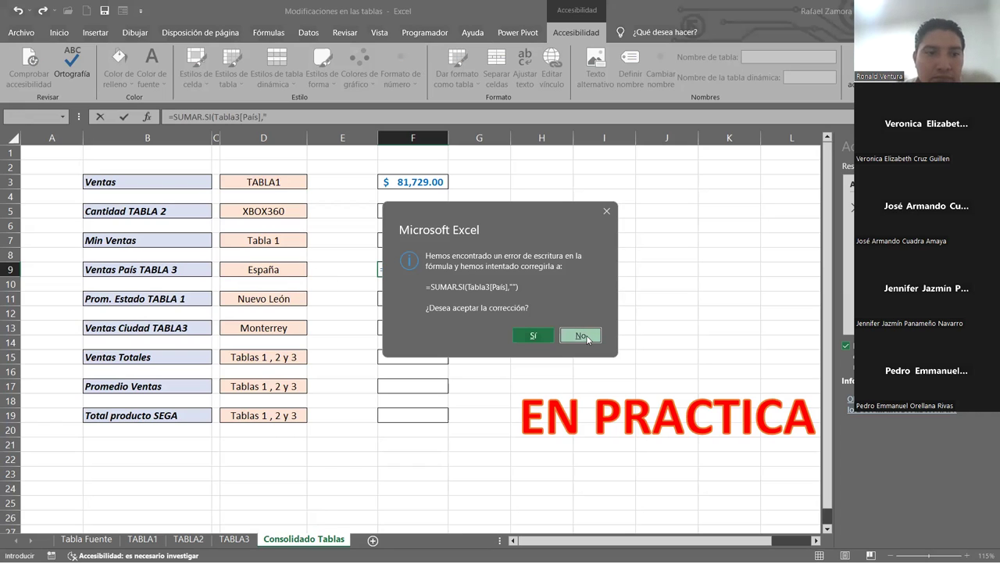
# - Finish F9 as =SUMAR.SI(Tabla3[País],"España",Tabla3[Ventas]), showing $ 18,426.00
pyautogui.click(587, 336)
pyautogui.click(578, 364)
pyautogui.write('E')
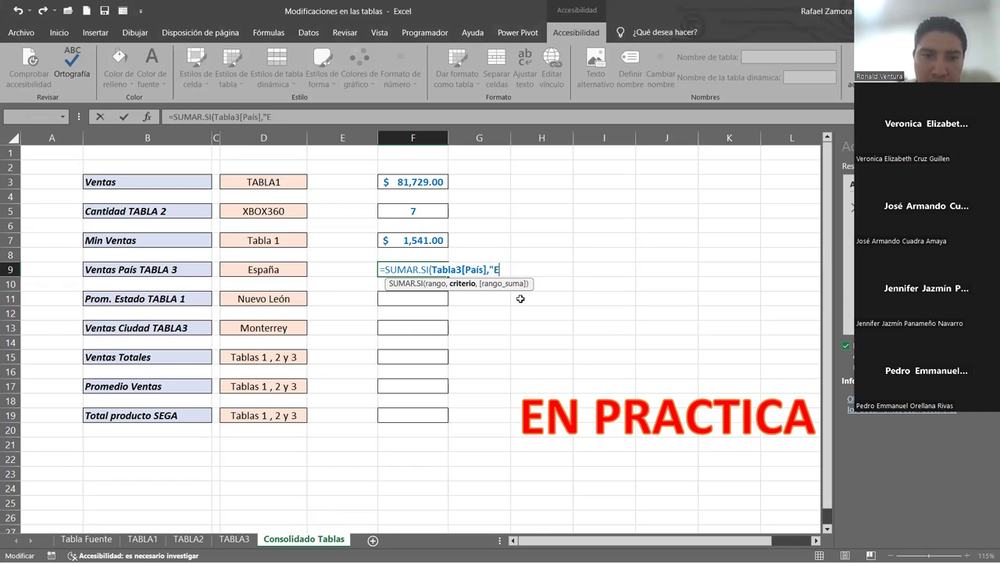
pyautogui.write('spa;')
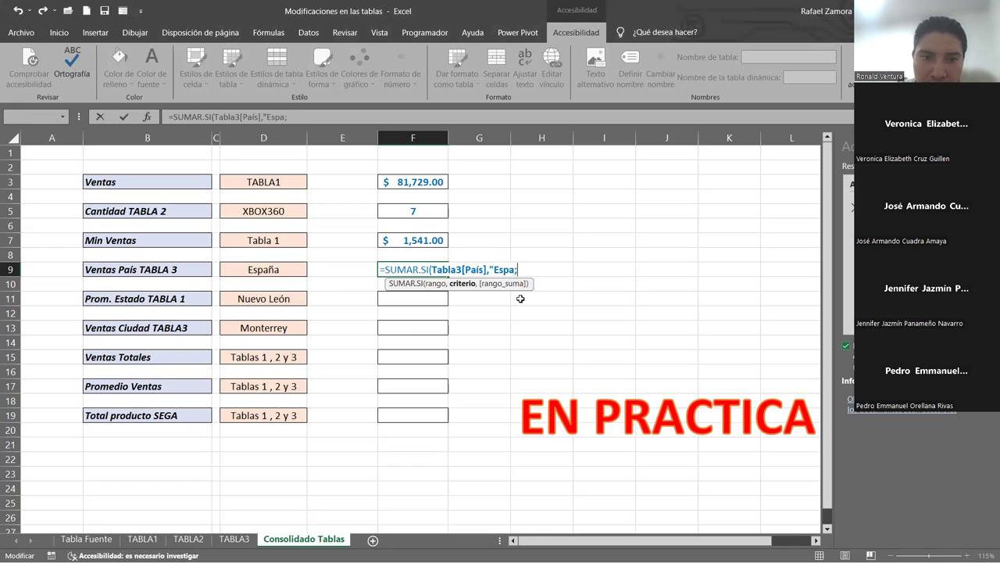
pyautogui.press('BackSpace')
pyautogui.write('ña')
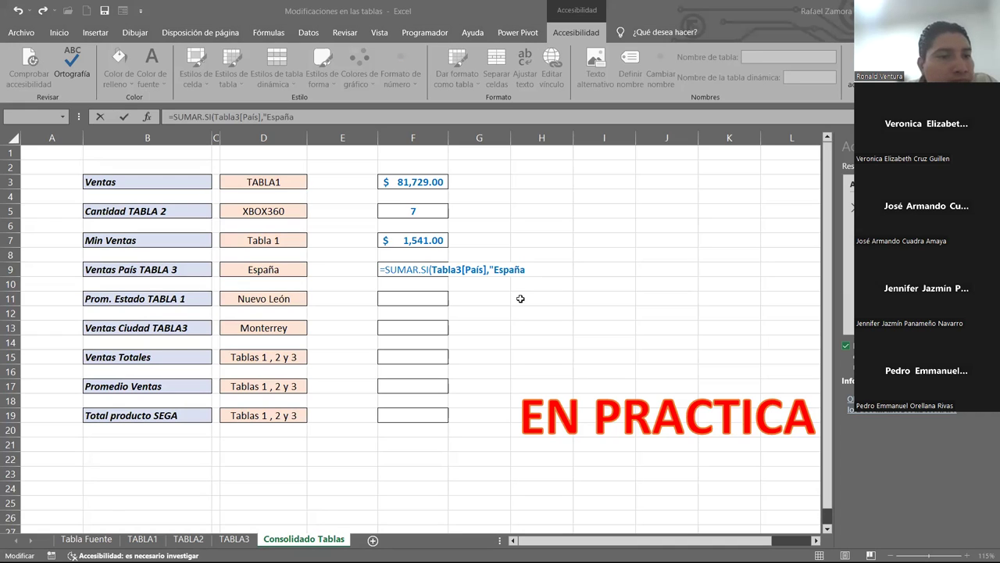
pyautogui.write('[')
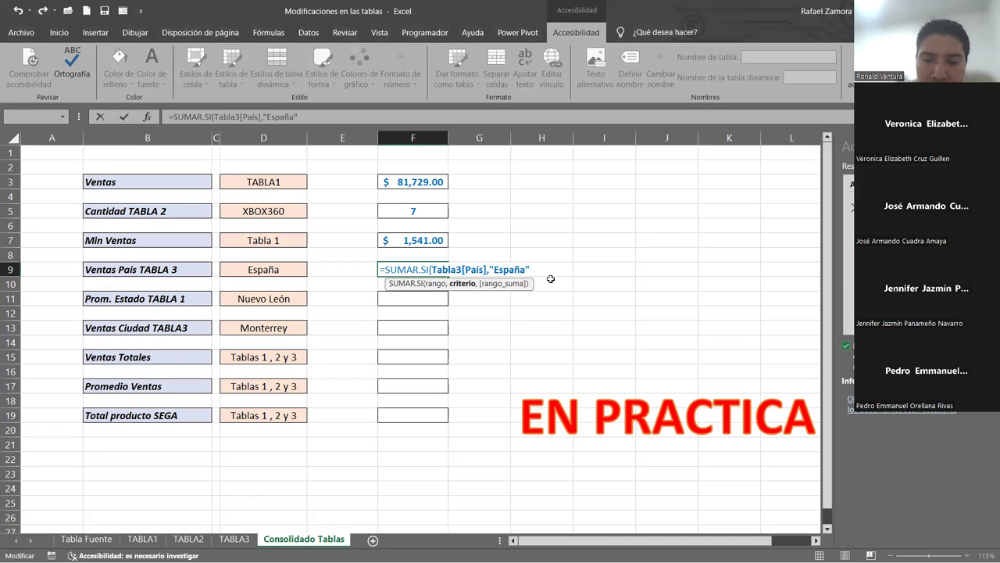
pyautogui.write(',')
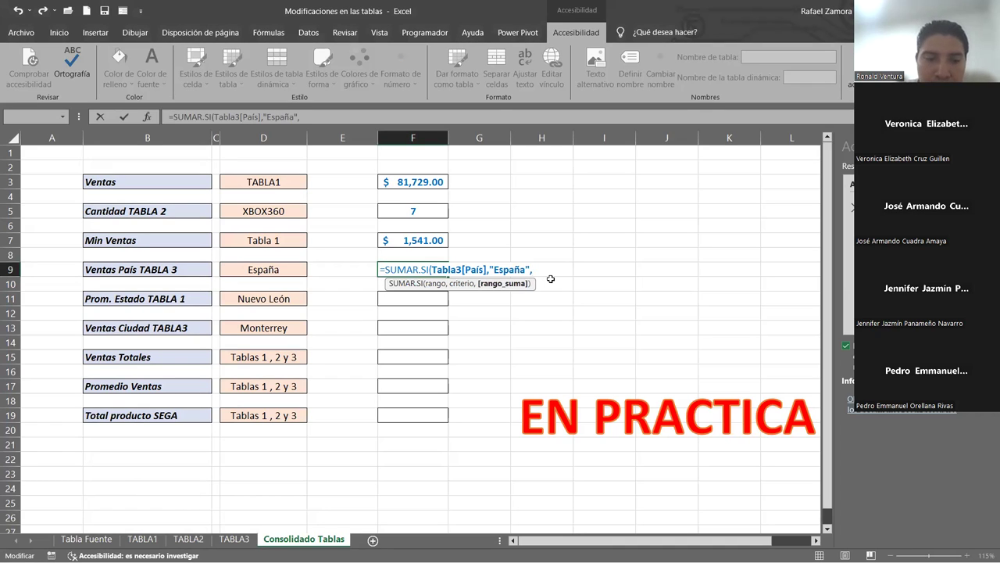
pyautogui.write('t')
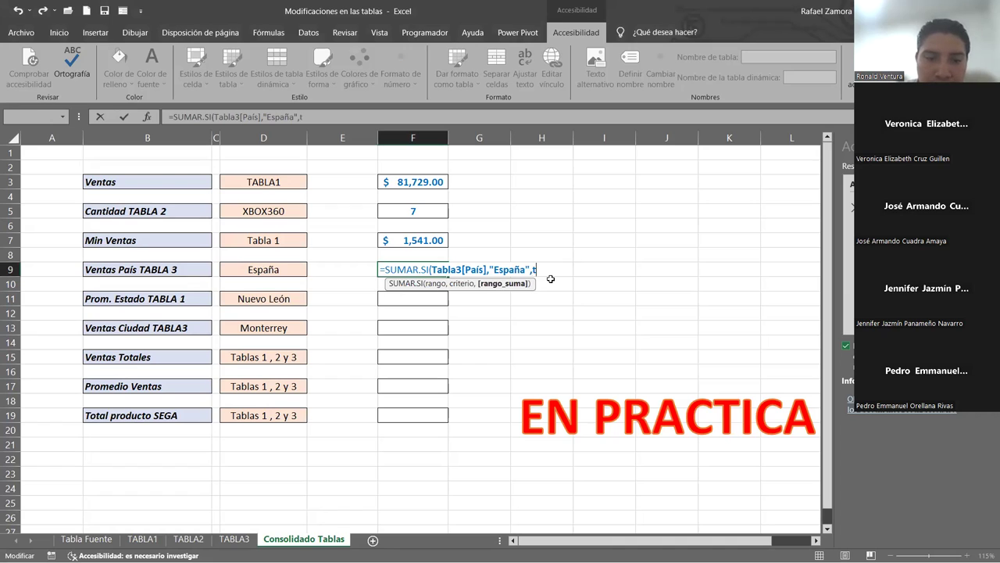
pyautogui.write('a')
pyautogui.doubleClick(565, 317)
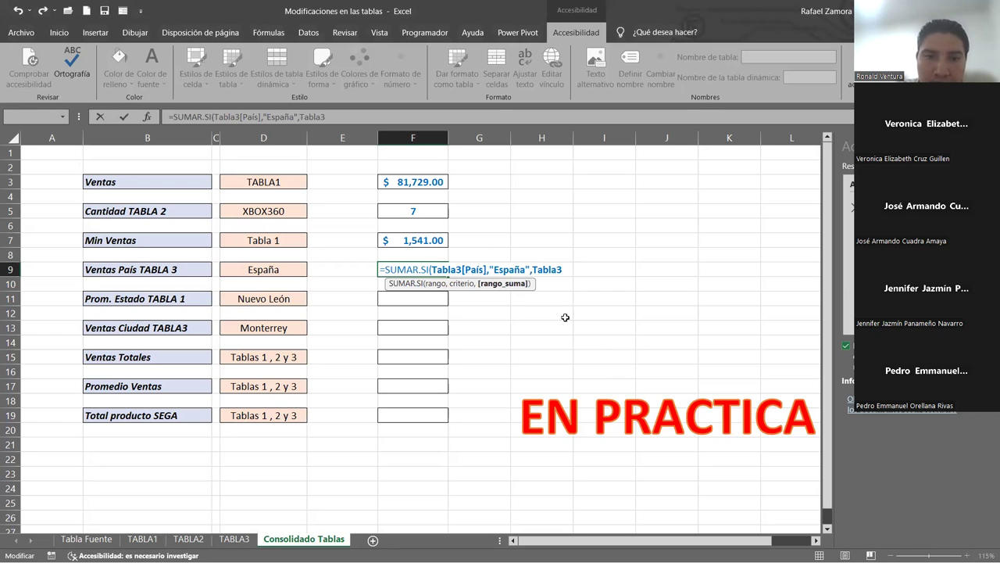
pyautogui.write('[')
pyautogui.click(598, 347)
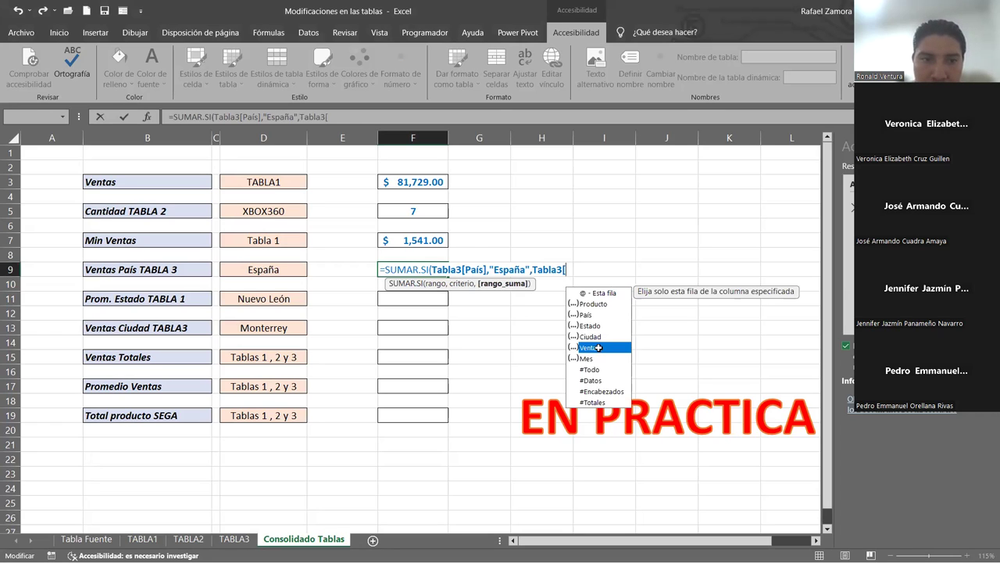
pyautogui.doubleClick(599, 347)
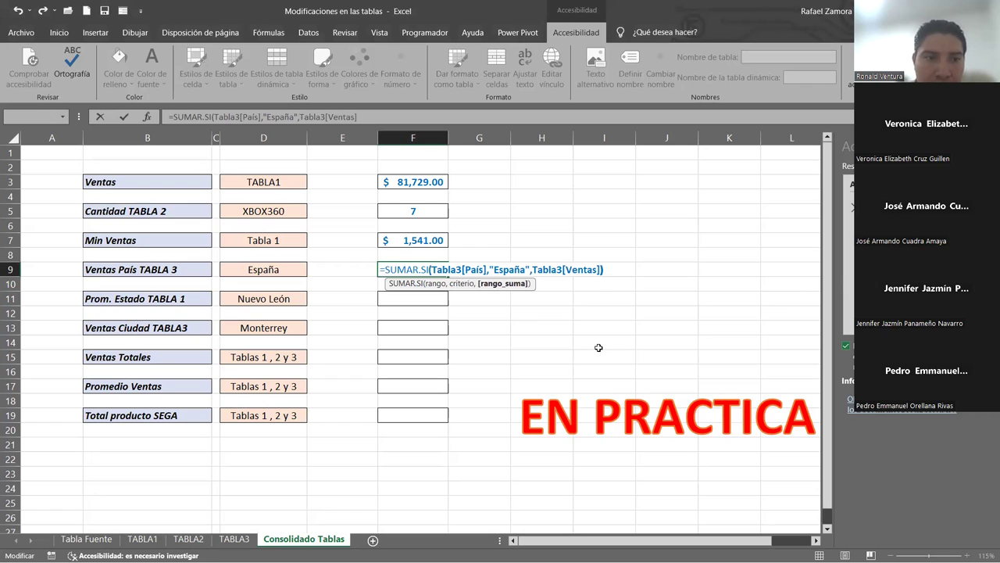
pyautogui.press('Return')
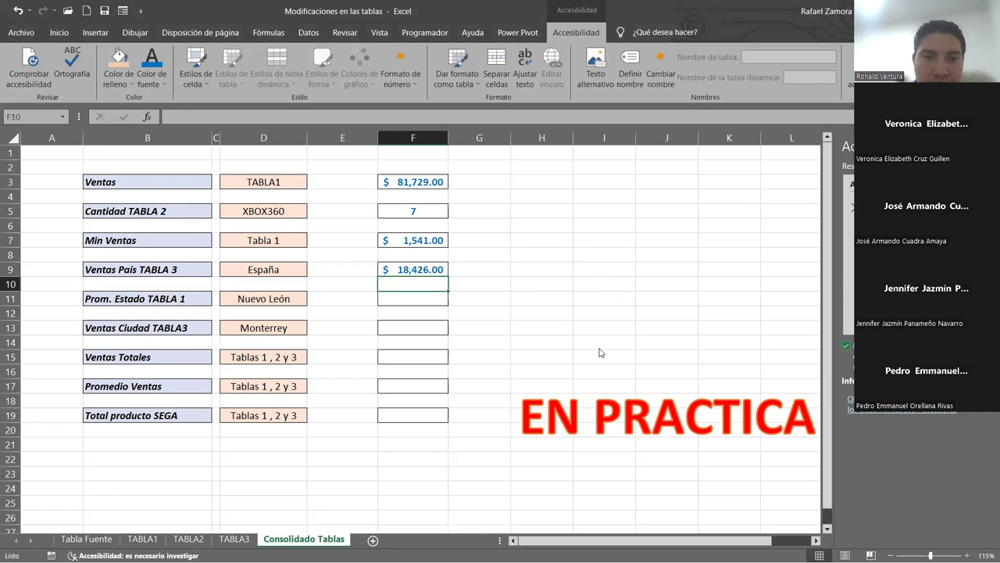
pyautogui.click(422, 269)
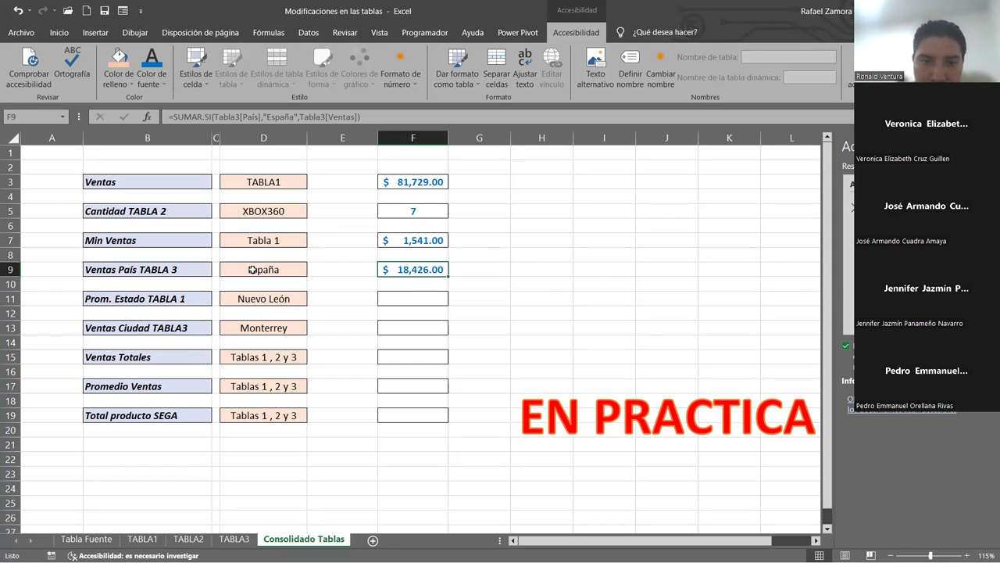
# - Filter TABLA3's País column to España and confirm the Ventas sum is $18,426.00, returning to Consolidado Tablas
pyautogui.click(238, 539)
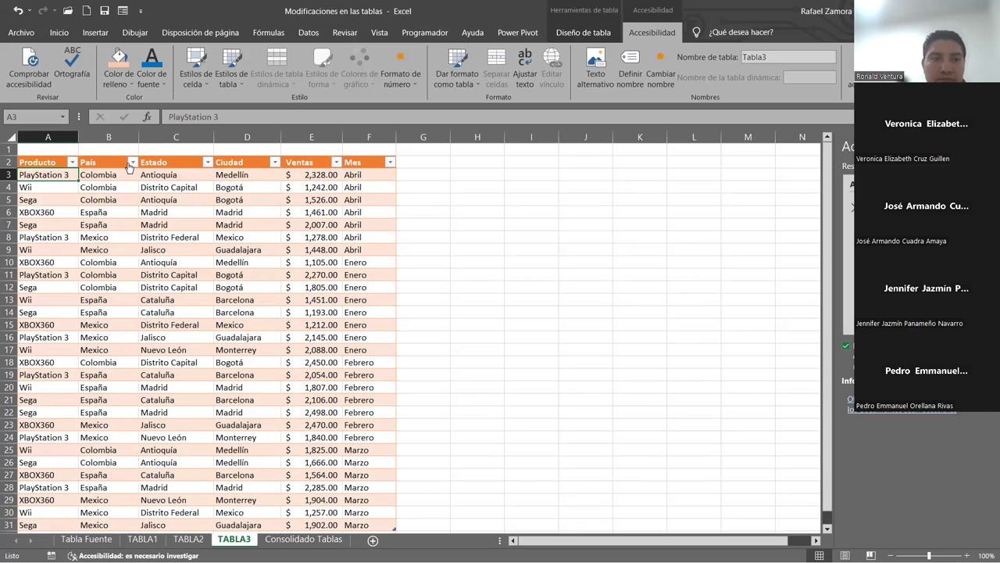
pyautogui.click(132, 162)
pyautogui.click(35, 309)
pyautogui.click(34, 332)
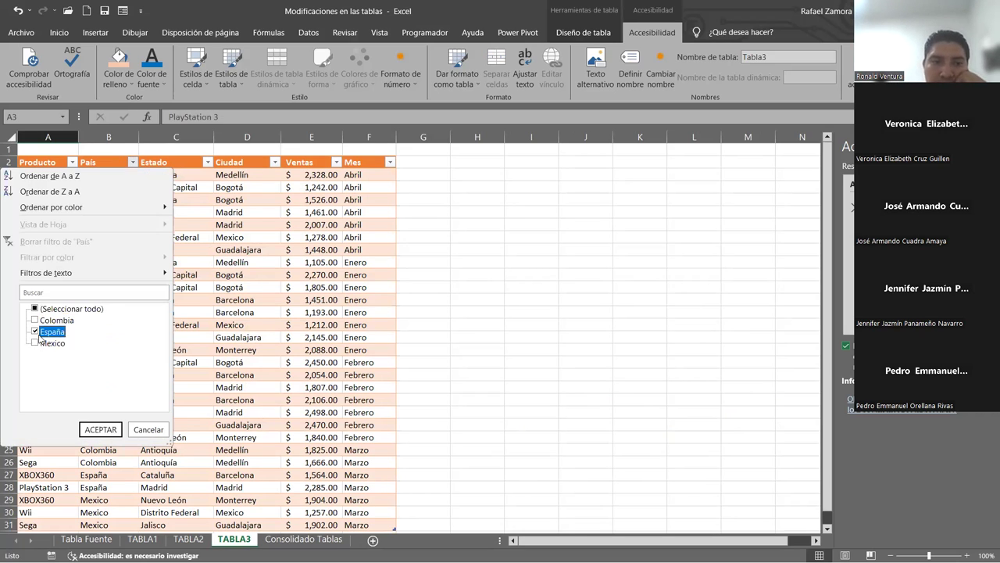
pyautogui.click(101, 429)
pyautogui.moveTo(313, 176)
pyautogui.mouseDown()
pyautogui.moveTo(312, 297)
pyautogui.moveTo(313, 287)
pyautogui.mouseUp()
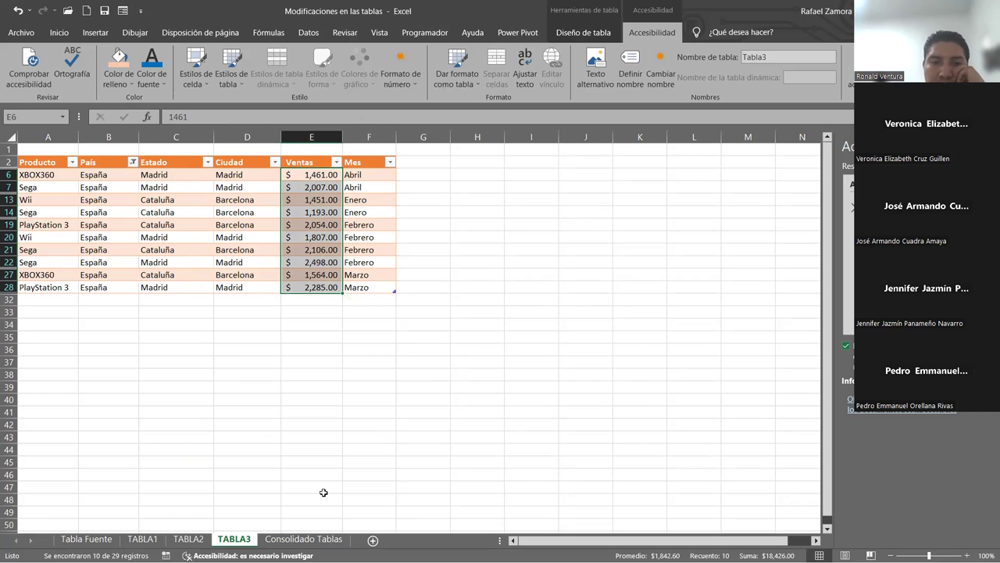
pyautogui.hotkey('ctrl', 'pagedown')
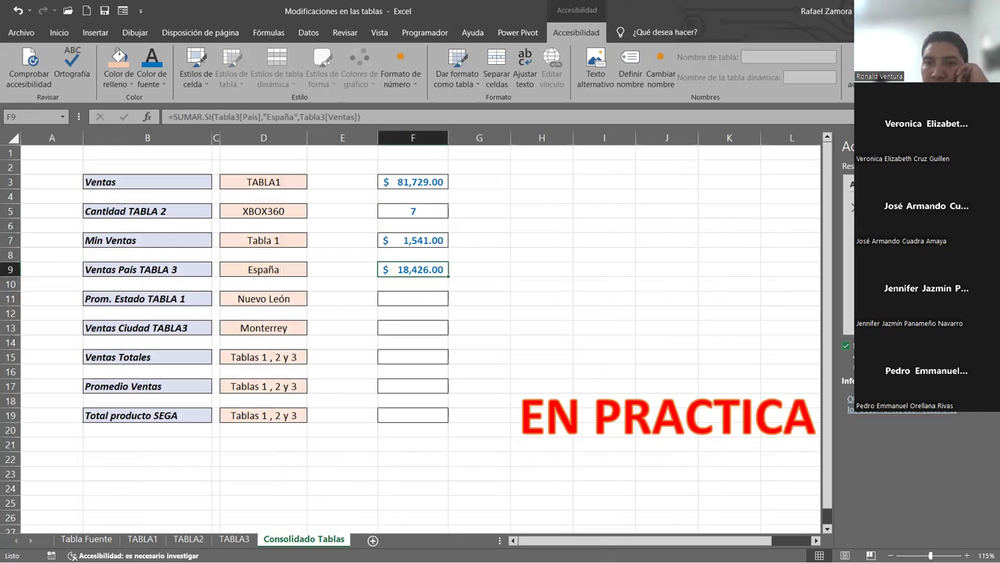
pyautogui.press('Right')
pyautogui.press('Right')
pyautogui.press('Right')
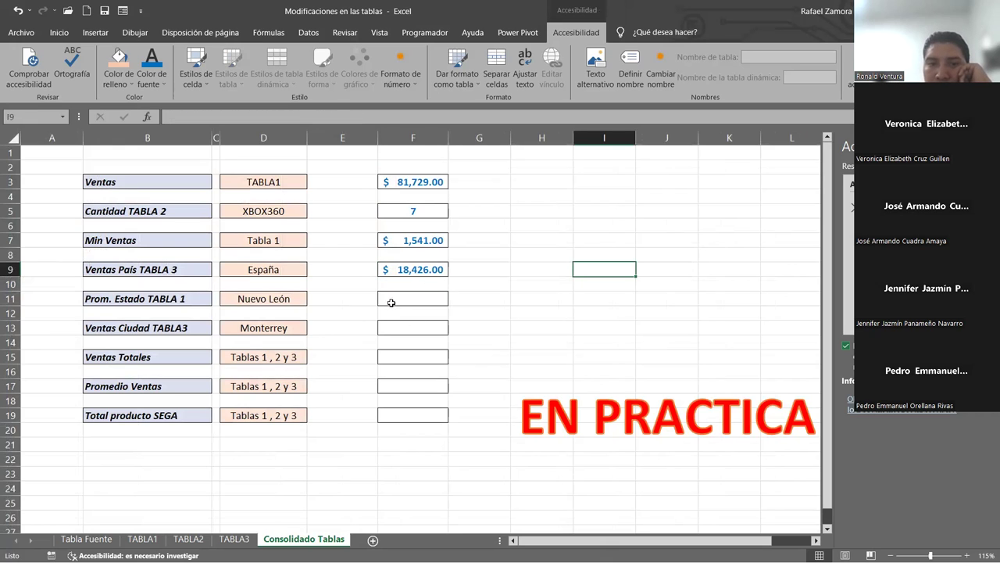
pyautogui.click(398, 301)
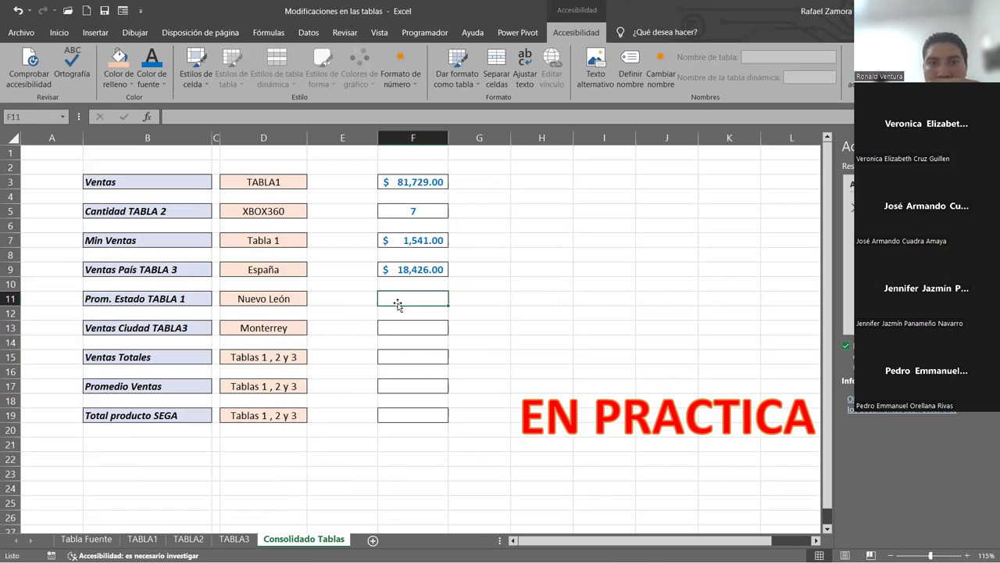
pyautogui.click(256, 306)
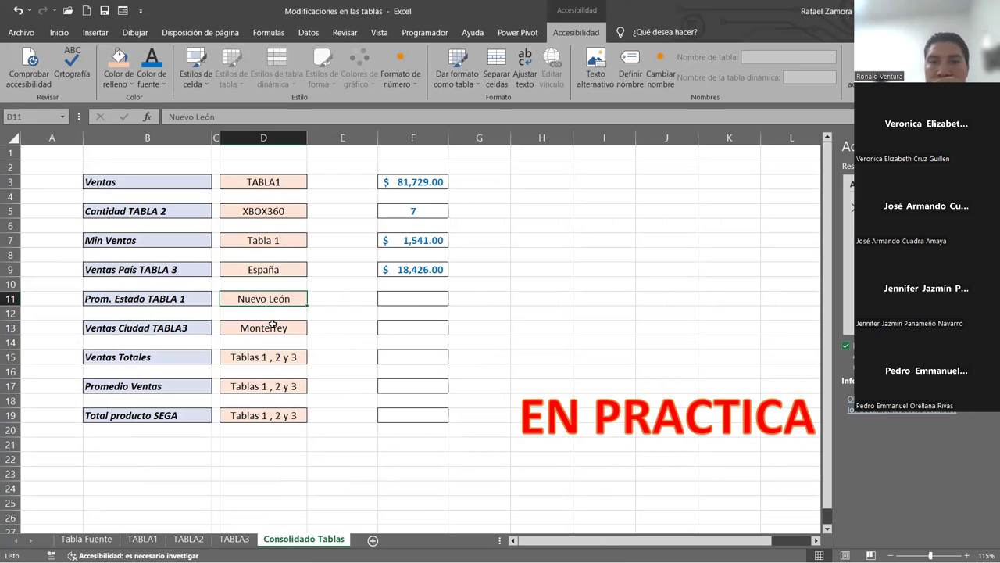
pyautogui.click(406, 325)
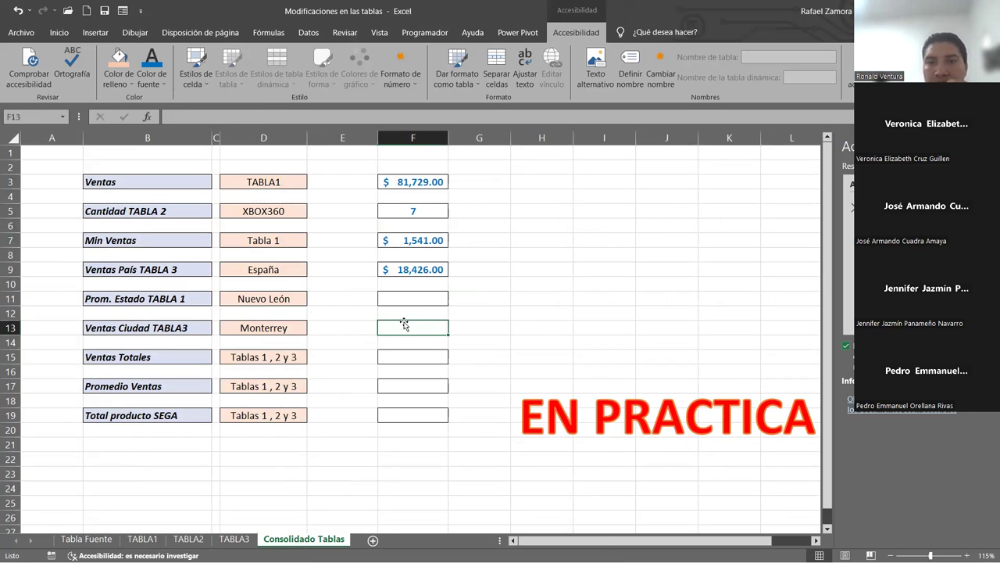
pyautogui.click(255, 329)
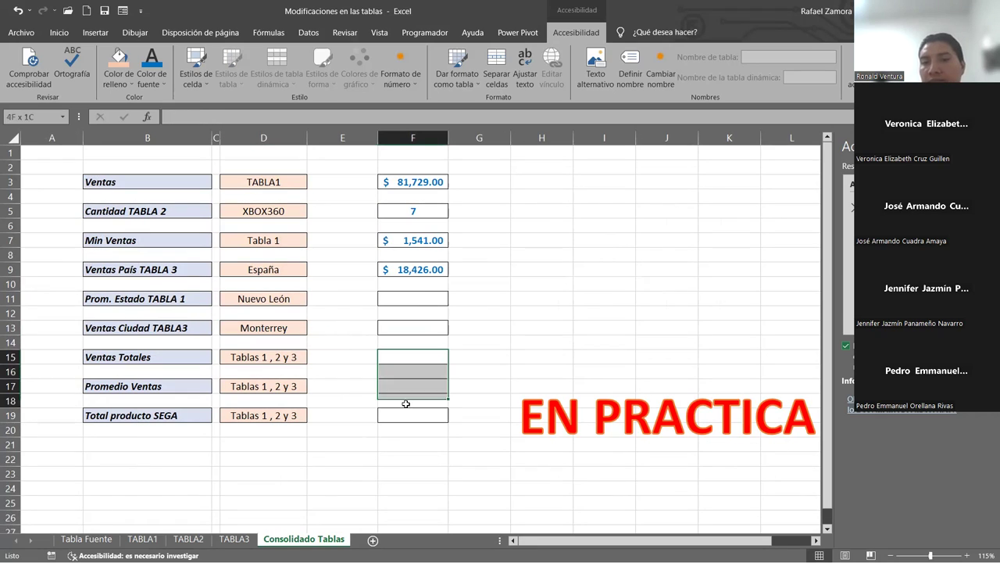
pyautogui.moveTo(437, 356); pyautogui.dragTo(404, 415)
pyautogui.click(418, 354)
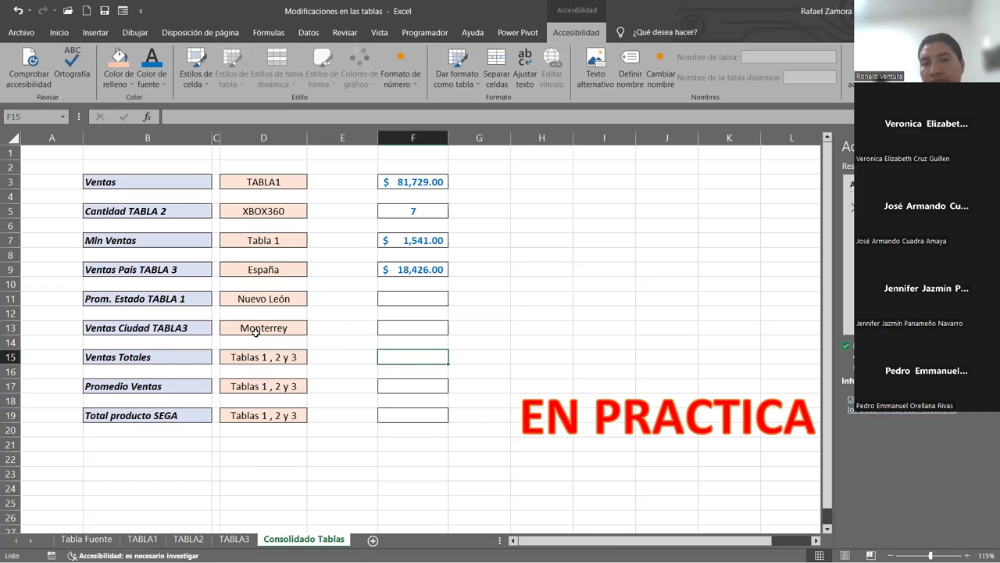
pyautogui.click(409, 389)
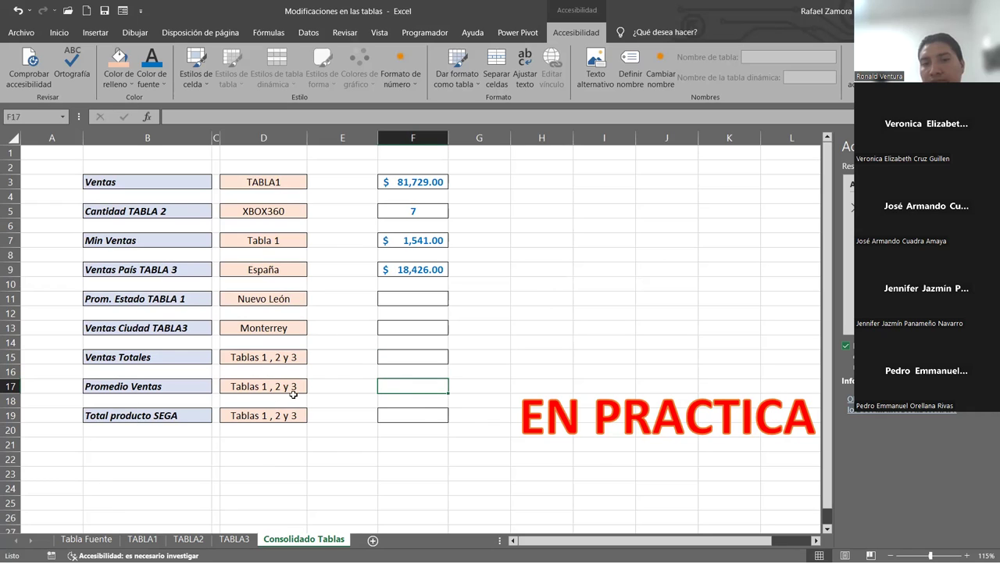
pyautogui.click(422, 410)
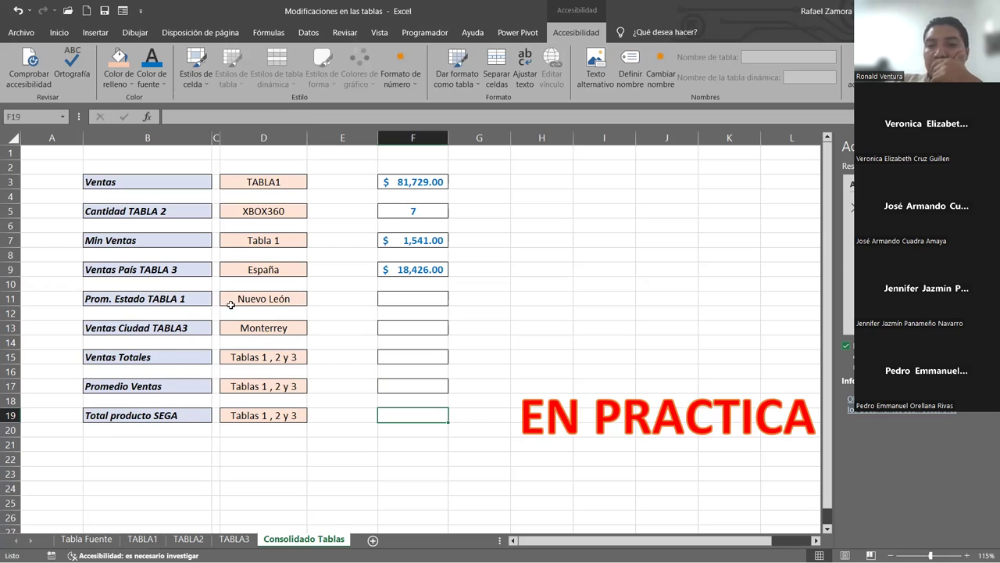
pyautogui.click(558, 300)
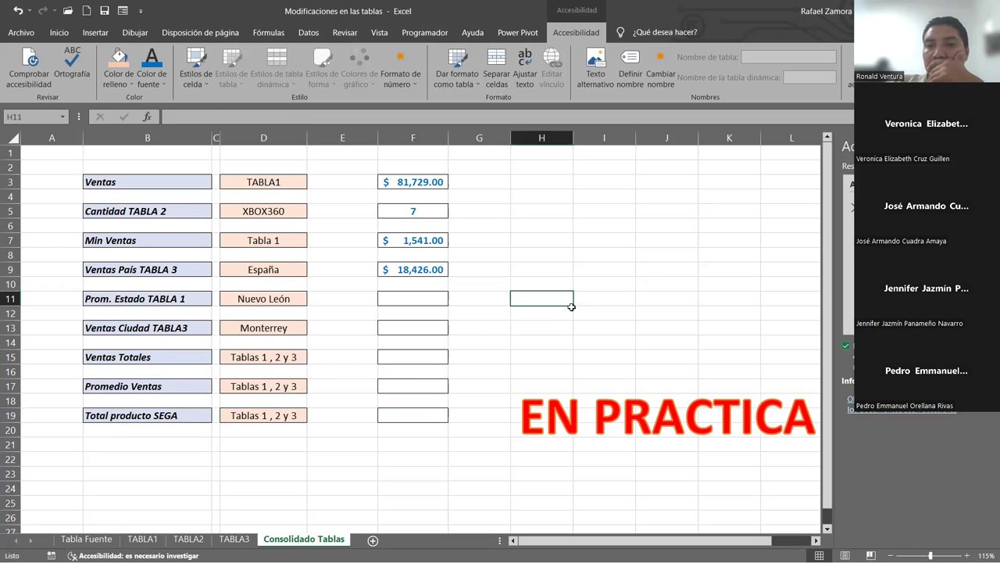